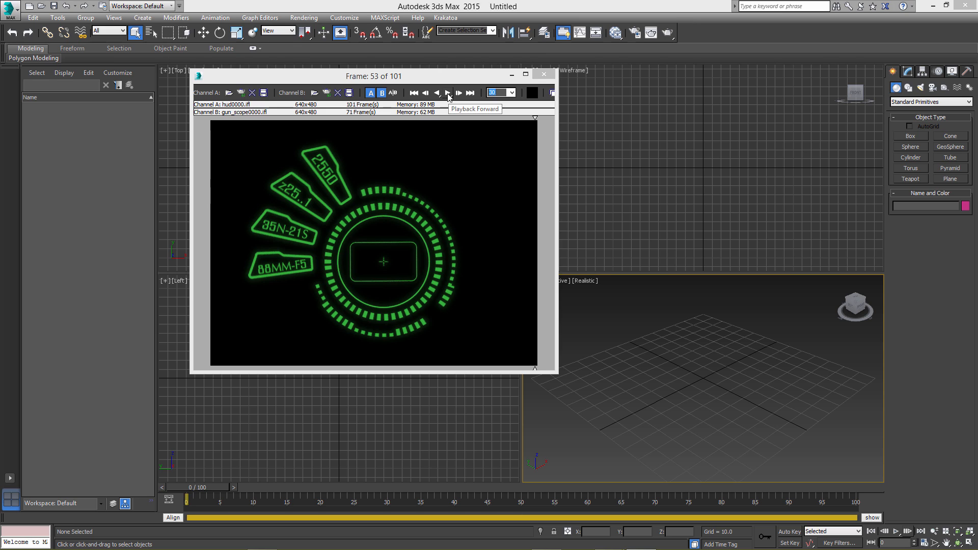
Play the green HUD sequence, compare it with the turquoise gun scope sequence in the other channel, and close the player
{"action": "left_click", "coordinate": [448, 93]}
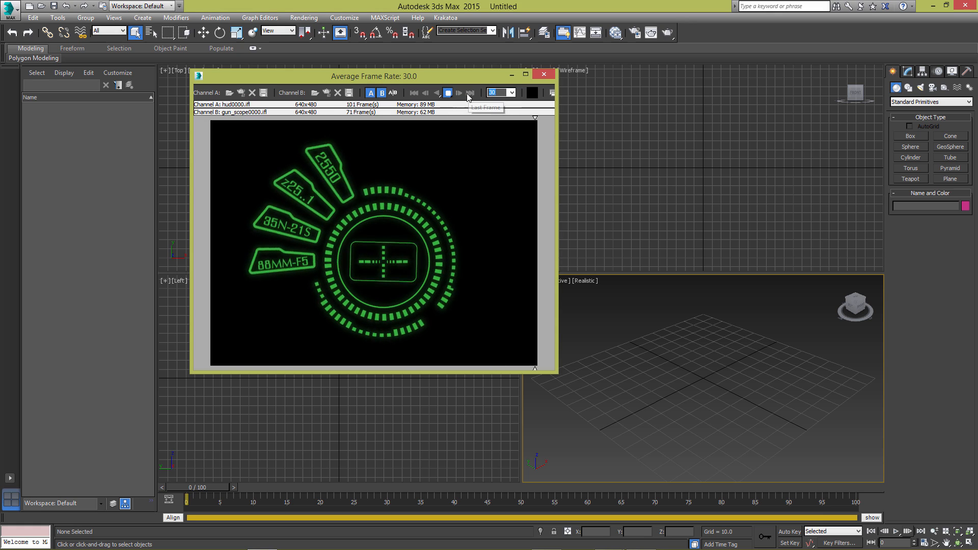
{"action": "left_click_drag", "start_coordinate": [535, 118], "coordinate": [234, 121]}
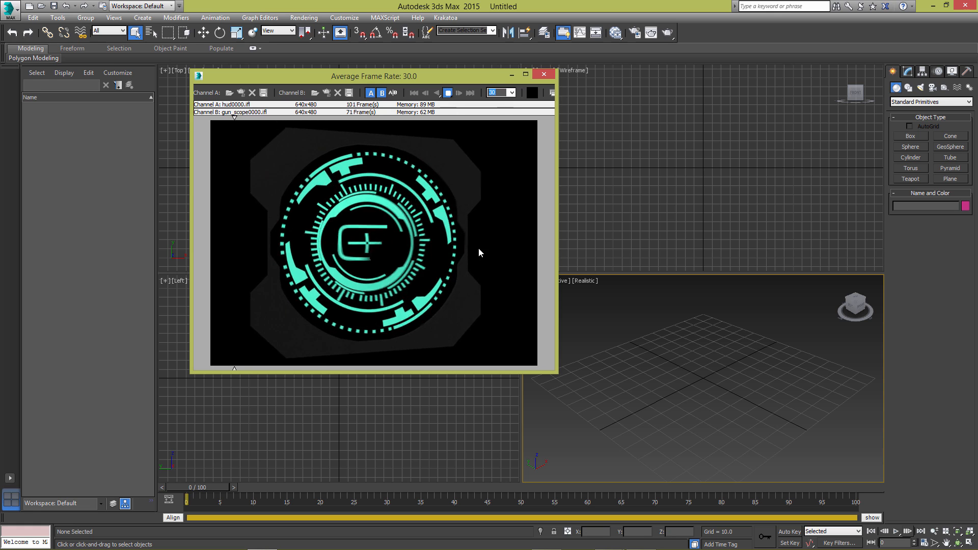
{"action": "left_click", "coordinate": [542, 75]}
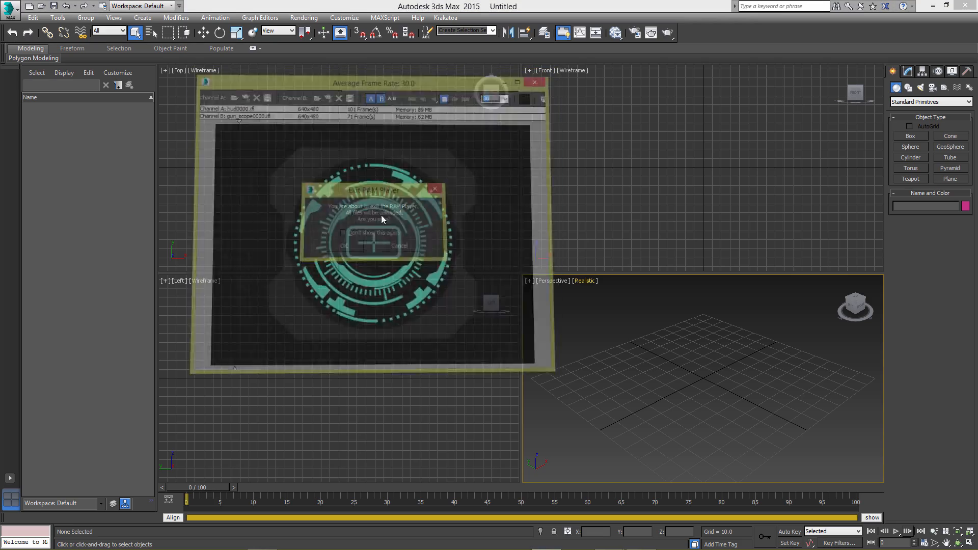
Review the white circular HUD animation in the separate playback window and close that window
{"action": "key", "text": "alt+Tab"}
{"action": "key", "text": "alt+Tab"}
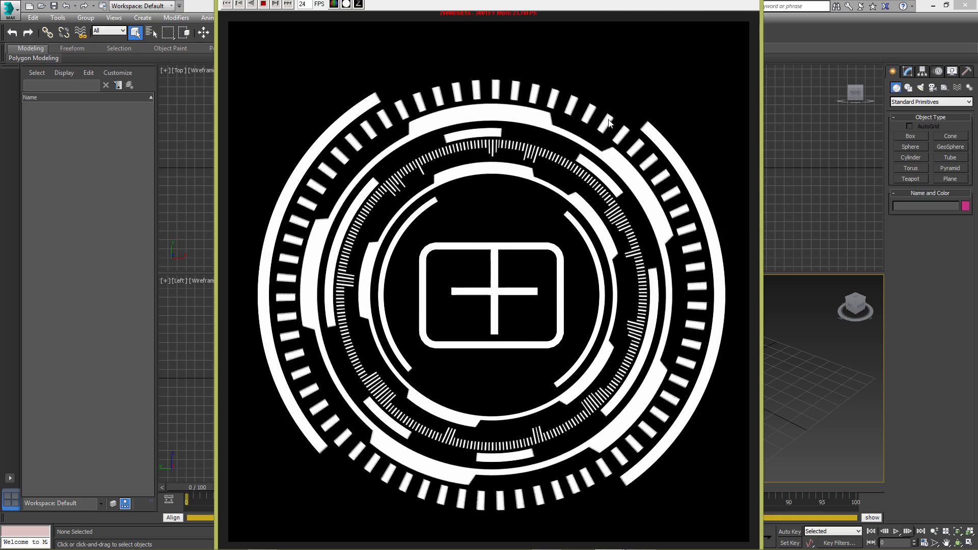
{"action": "mouse_move", "coordinate": [601, 545]}
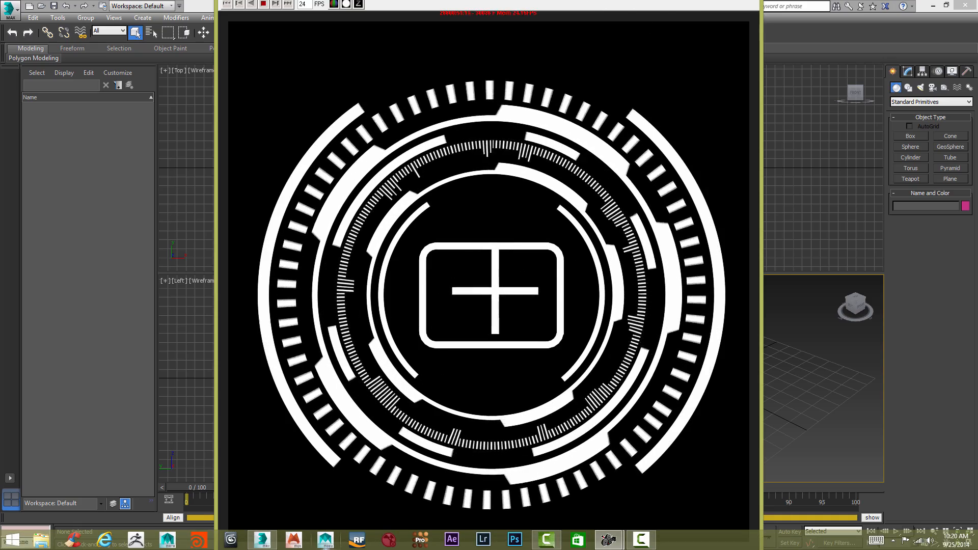
{"action": "right_click", "coordinate": [604, 542]}
{"action": "left_click", "coordinate": [589, 518]}
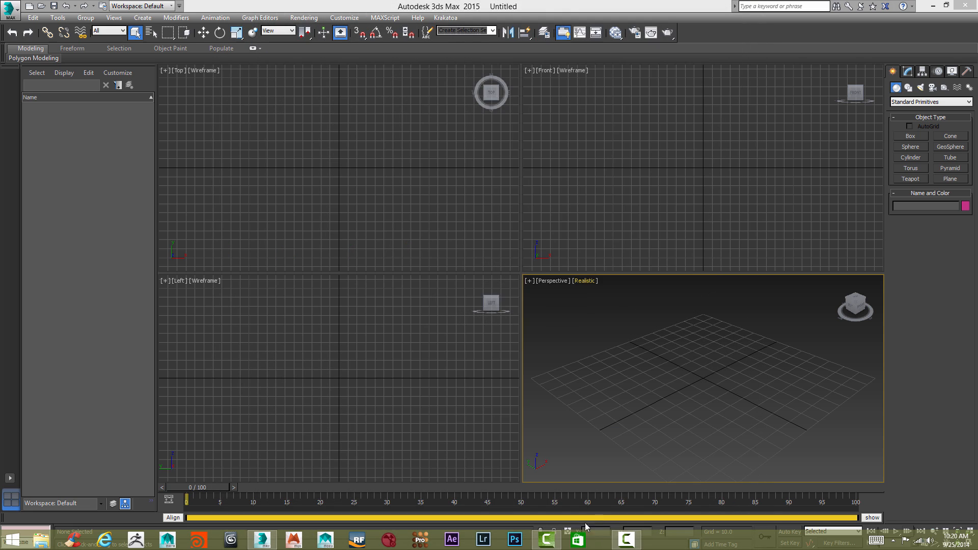
Create a tube centred on the grid in a maximized Perspective view, with radii about 53.8 and 62.9 and height about -7.6
{"action": "left_click", "coordinate": [307, 250]}
{"action": "left_click", "coordinate": [612, 176]}
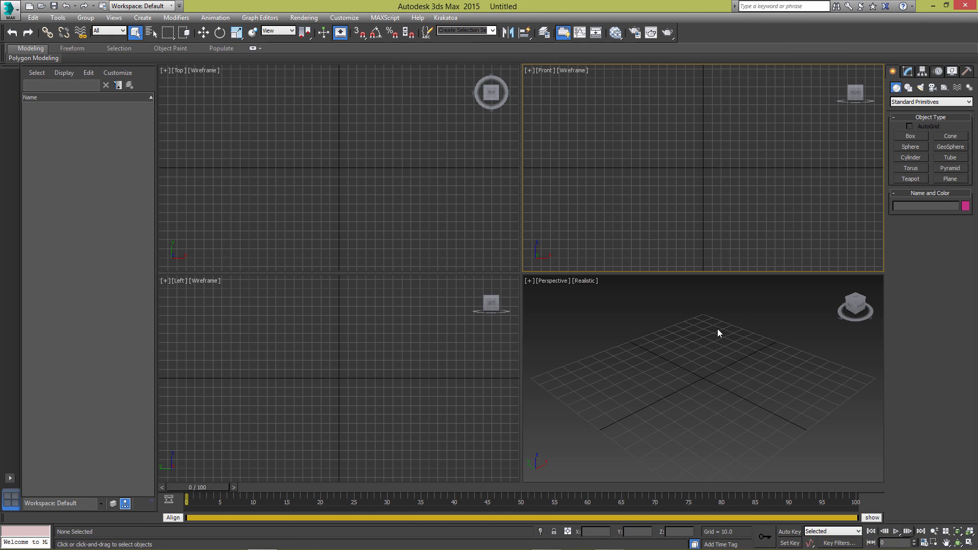
{"action": "left_click", "coordinate": [759, 365]}
{"action": "key", "text": "alt+w"}
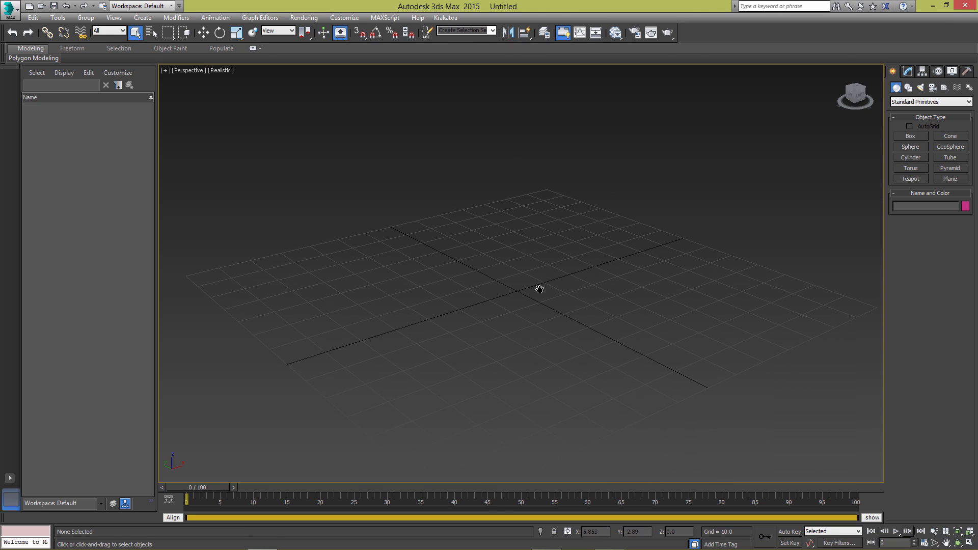
{"action": "left_click", "coordinate": [950, 158]}
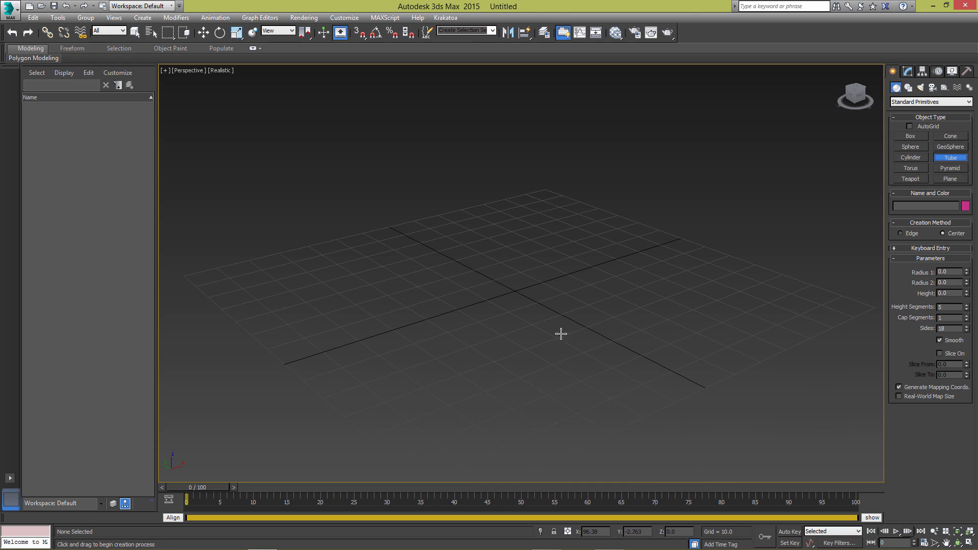
{"action": "left_click_drag", "start_coordinate": [515, 291], "coordinate": [598, 375]}
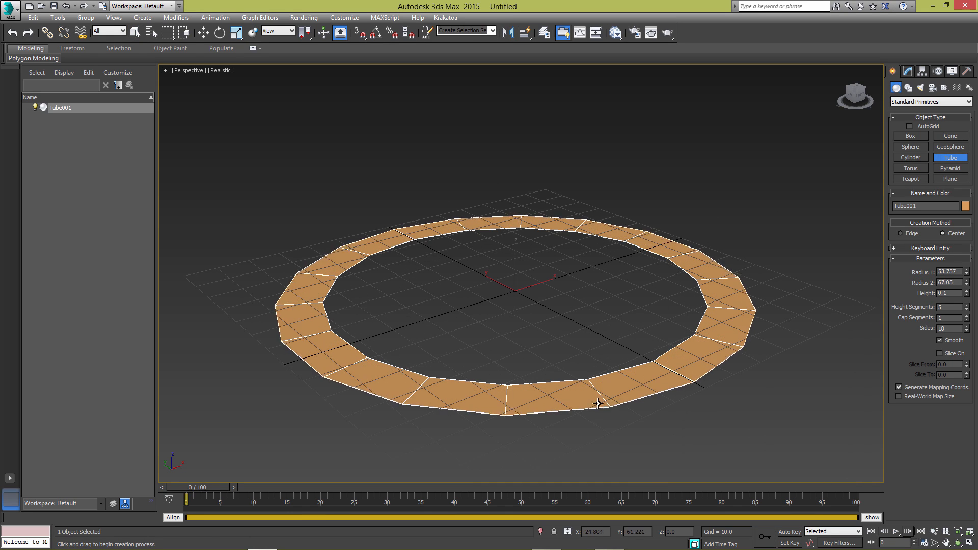
{"action": "left_click", "coordinate": [597, 400]}
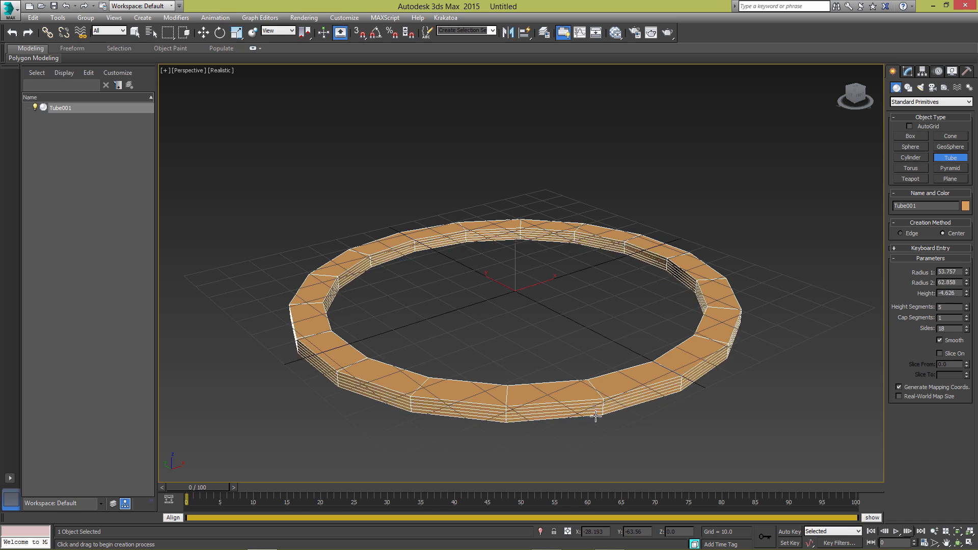
{"action": "left_click", "coordinate": [596, 431]}
{"action": "right_click", "coordinate": [637, 417]}
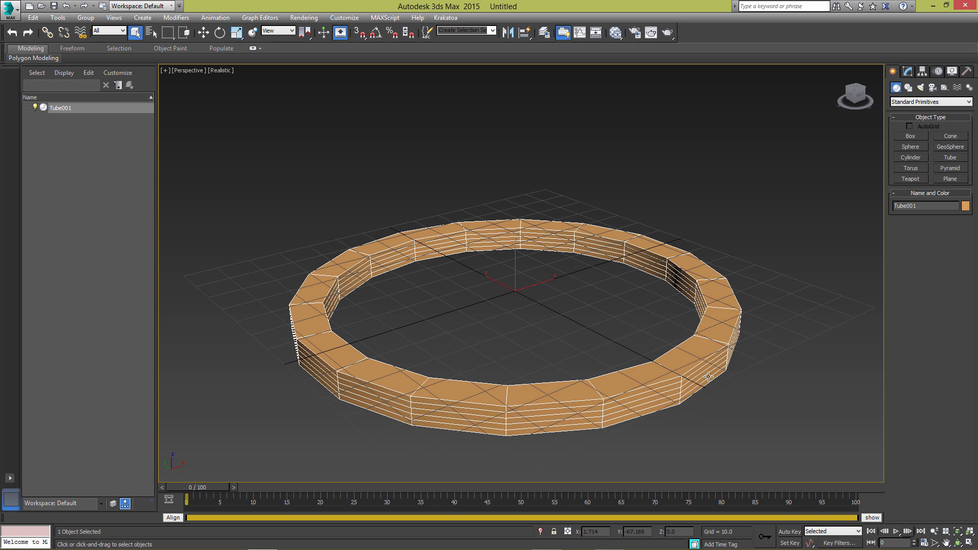
Set the tube's sides to 200 and its height segments to 1
{"action": "middle_click_drag", "start_coordinate": [711, 377], "coordinate": [652, 257], "text": "alt"}
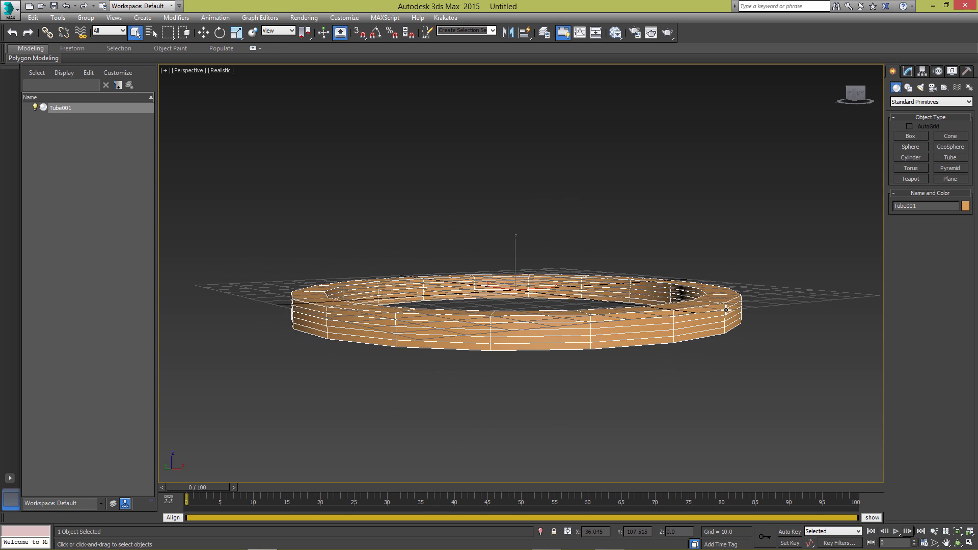
{"action": "middle_click_drag", "start_coordinate": [699, 221], "coordinate": [631, 306], "text": "alt"}
{"action": "middle_click_drag", "start_coordinate": [614, 359], "coordinate": [618, 400], "text": "alt"}
{"action": "left_click", "coordinate": [908, 72]}
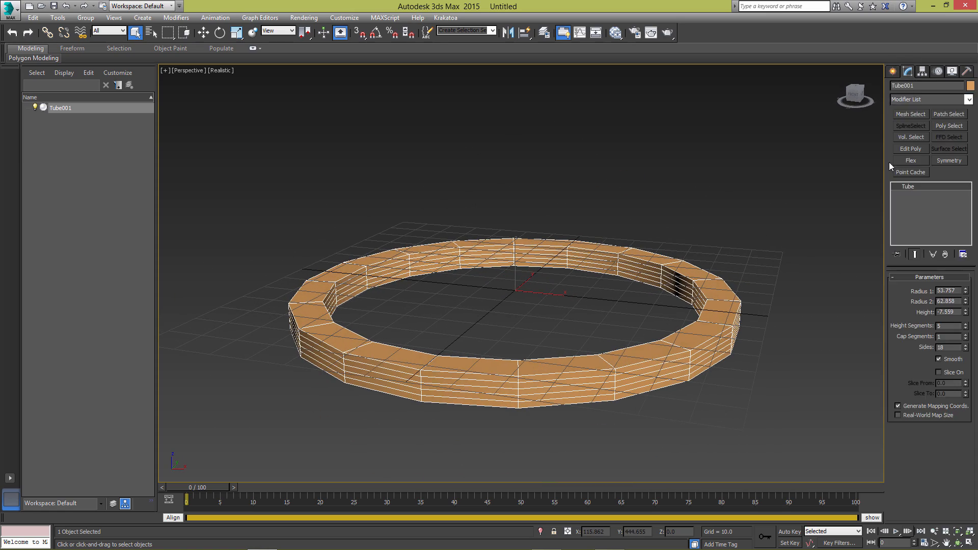
{"action": "double_click", "coordinate": [953, 347]}
{"action": "type", "text": "200"}
{"action": "key", "text": "Return"}
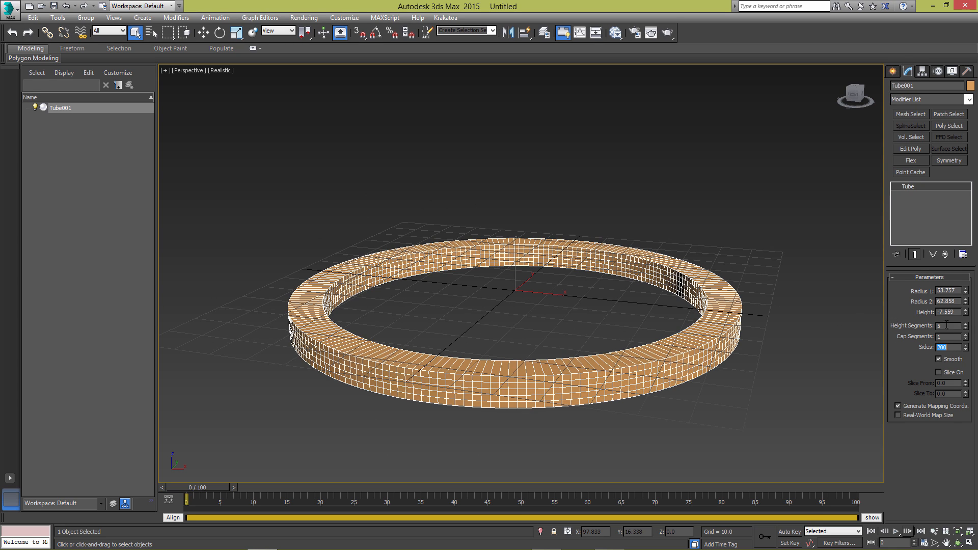
{"action": "right_click", "coordinate": [965, 327]}
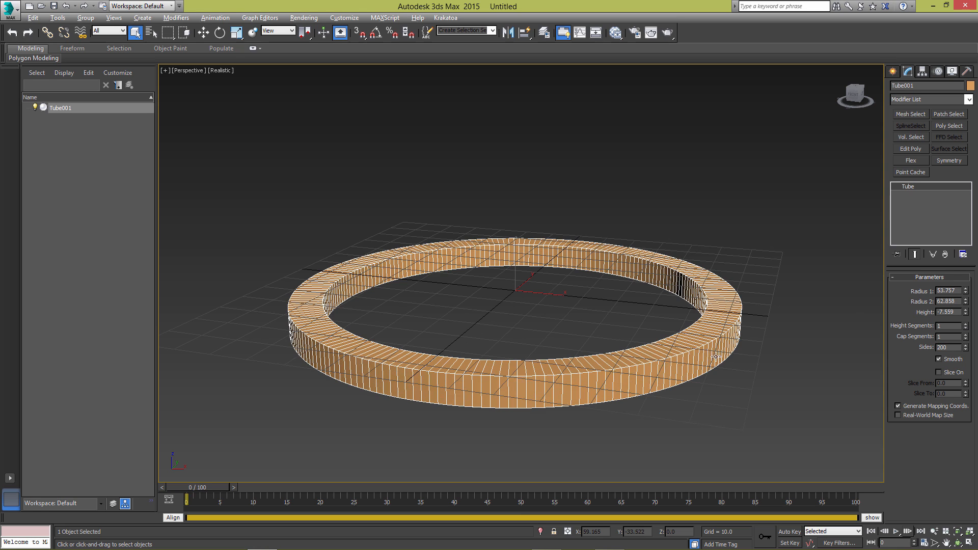
Show the tube in the Left view and apply an Edit Poly modifier to it
{"action": "middle_click_drag", "start_coordinate": [718, 355], "coordinate": [799, 355], "text": "alt"}
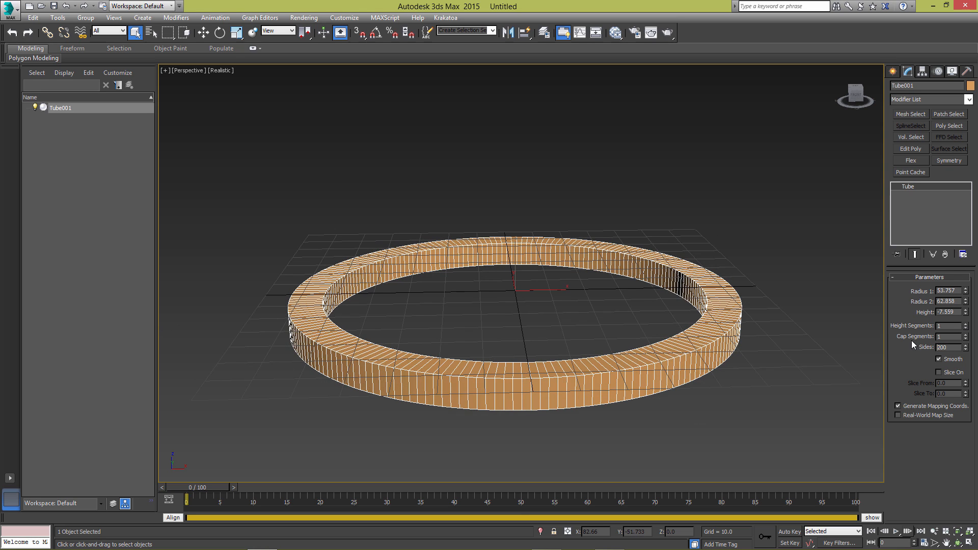
{"action": "middle_click_drag", "start_coordinate": [714, 297], "coordinate": [712, 309], "text": "alt"}
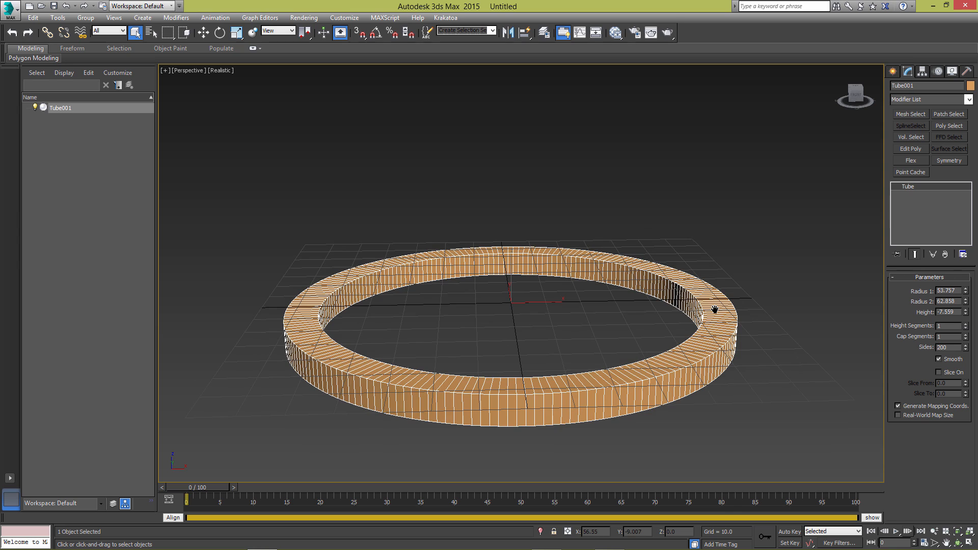
{"action": "key", "text": "l"}
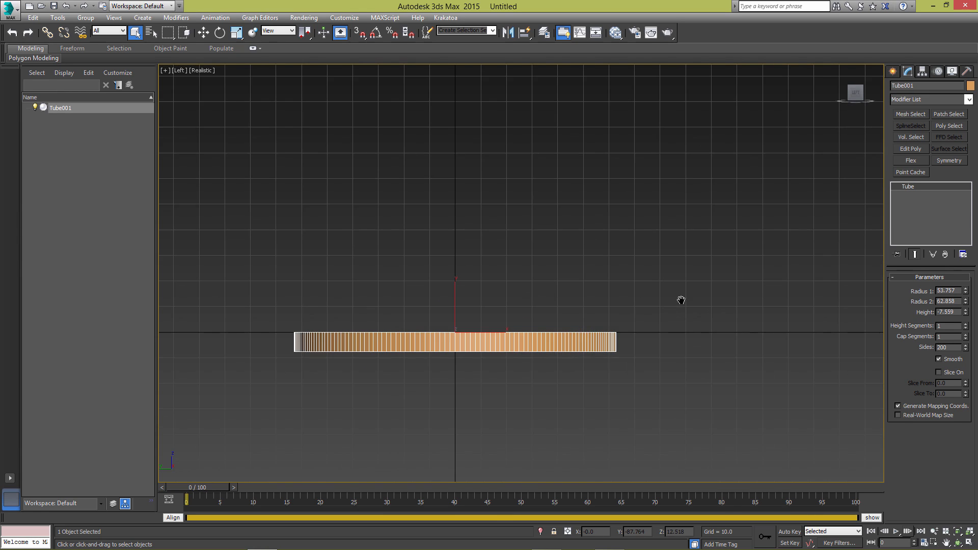
{"action": "left_click", "coordinate": [914, 149]}
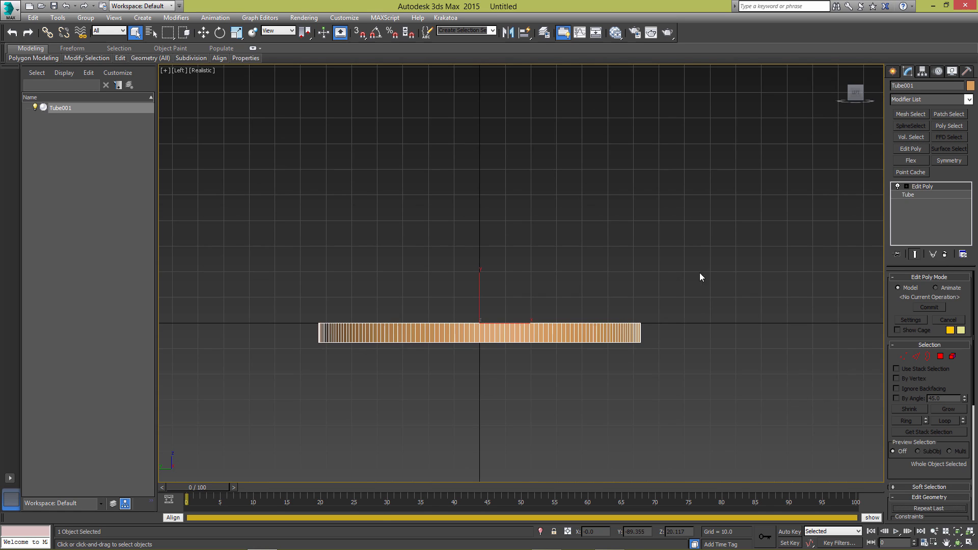
{"action": "key", "text": "4"}
{"action": "middle_click_drag", "start_coordinate": [571, 338], "coordinate": [591, 315]}
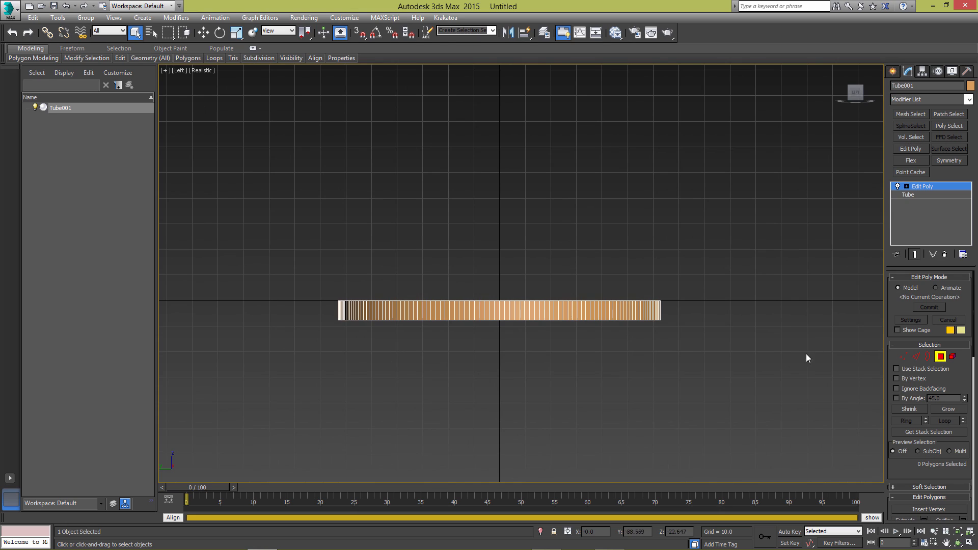
{"action": "left_click_drag", "start_coordinate": [677, 312], "coordinate": [289, 374]}
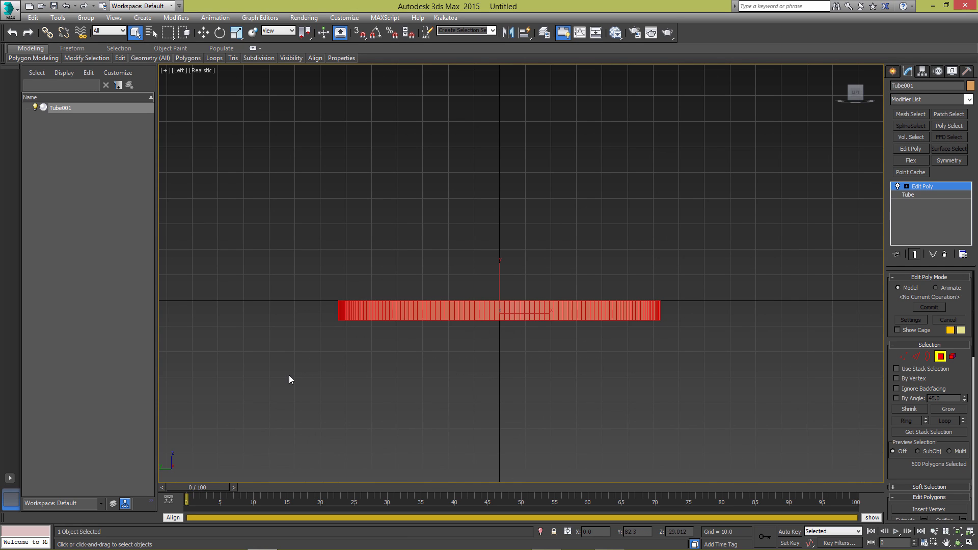
{"action": "left_click", "coordinate": [675, 352]}
Show the tube in the Top view, leave polygon editing, and set its absolute X and Y position to 0
{"action": "middle_click_drag", "start_coordinate": [530, 316], "coordinate": [508, 329]}
{"action": "key", "text": "t"}
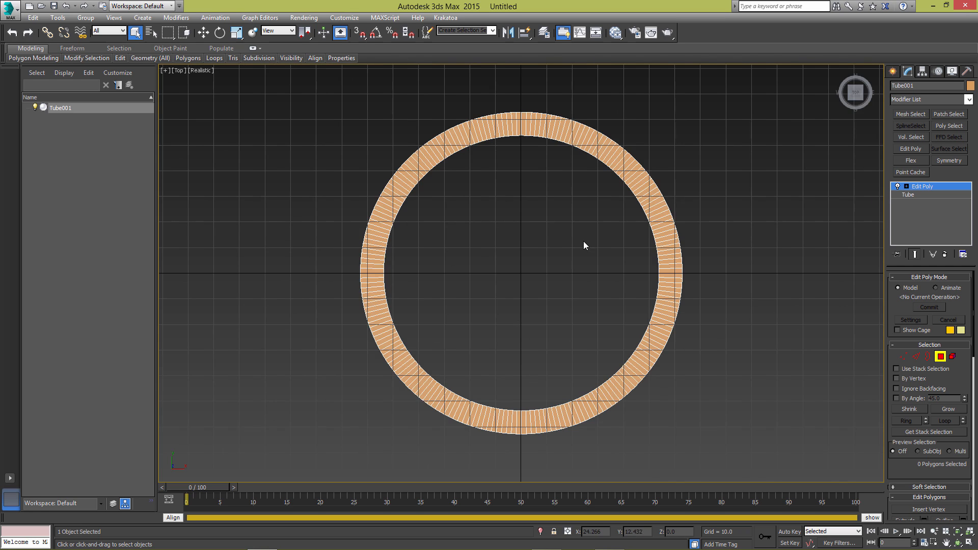
{"action": "scroll", "coordinate": [593, 272], "scroll_direction": "down", "scroll_amount": 2}
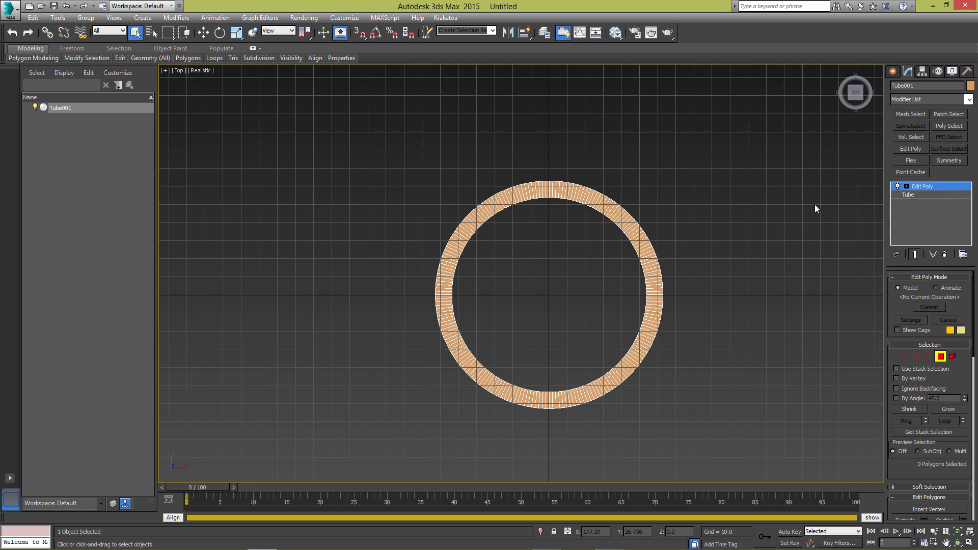
{"action": "left_click", "coordinate": [894, 71]}
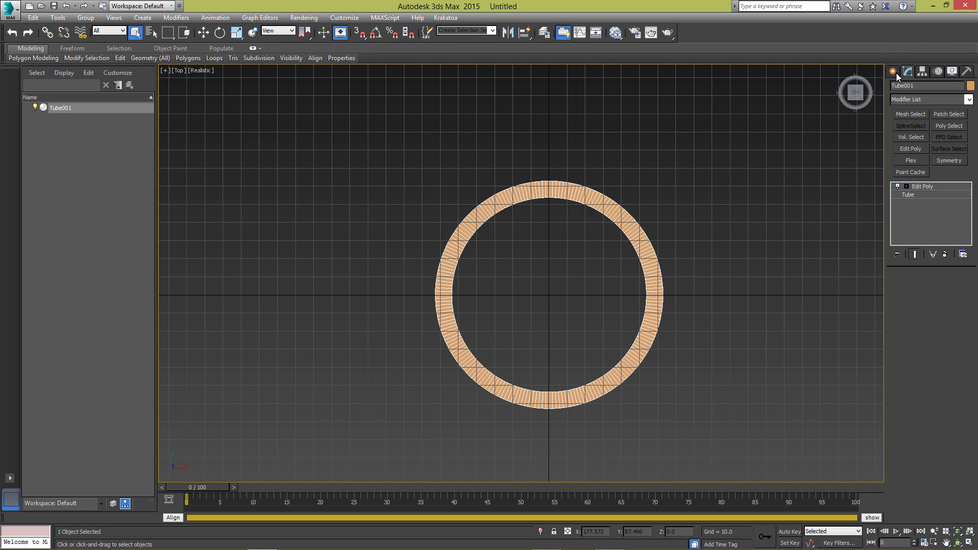
{"action": "key", "text": "w"}
{"action": "key", "text": "F12"}
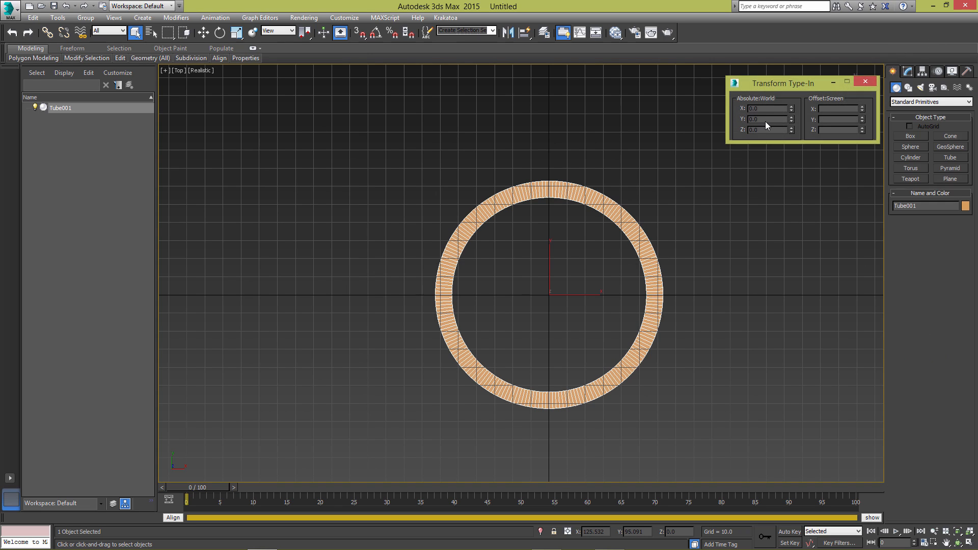
{"action": "right_click", "coordinate": [791, 109]}
{"action": "right_click", "coordinate": [791, 119]}
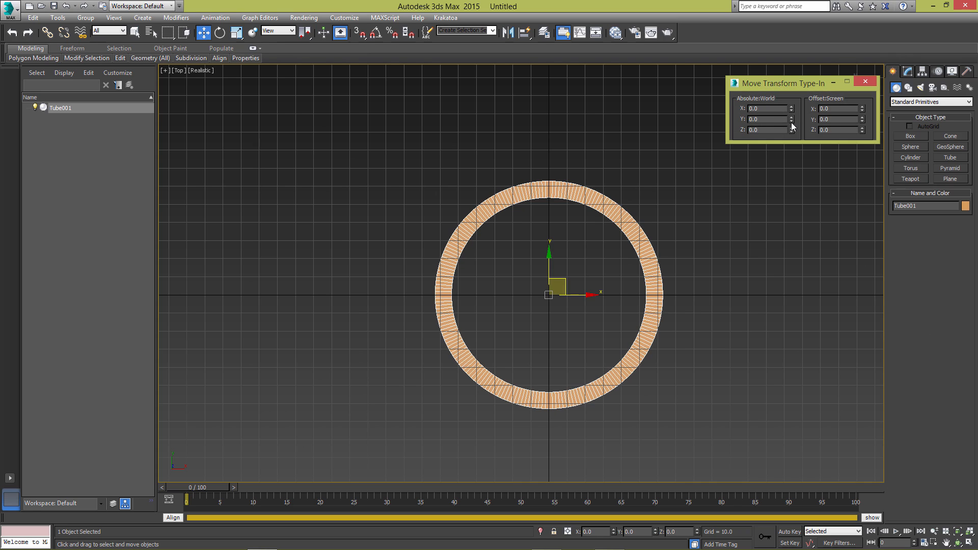
{"action": "left_click", "coordinate": [865, 81]}
Return to the base tube's parameters and narrow the ring to a Radius 1 of about 59.1 and a Radius 2 of about 54.7
{"action": "middle_click_drag", "start_coordinate": [548, 217], "coordinate": [533, 222]}
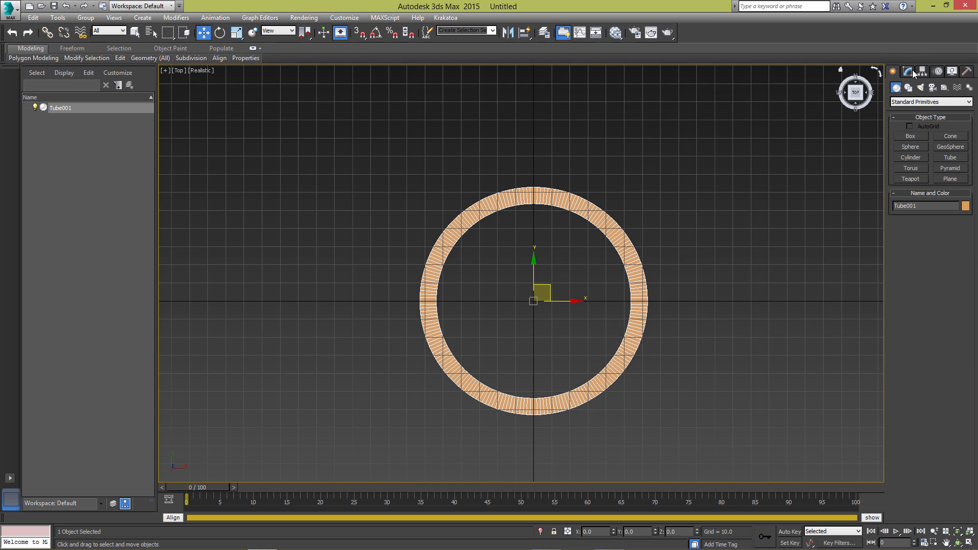
{"action": "key", "text": "alt+e"}
{"action": "scroll", "coordinate": [734, 236], "scroll_direction": "up", "scroll_amount": 3}
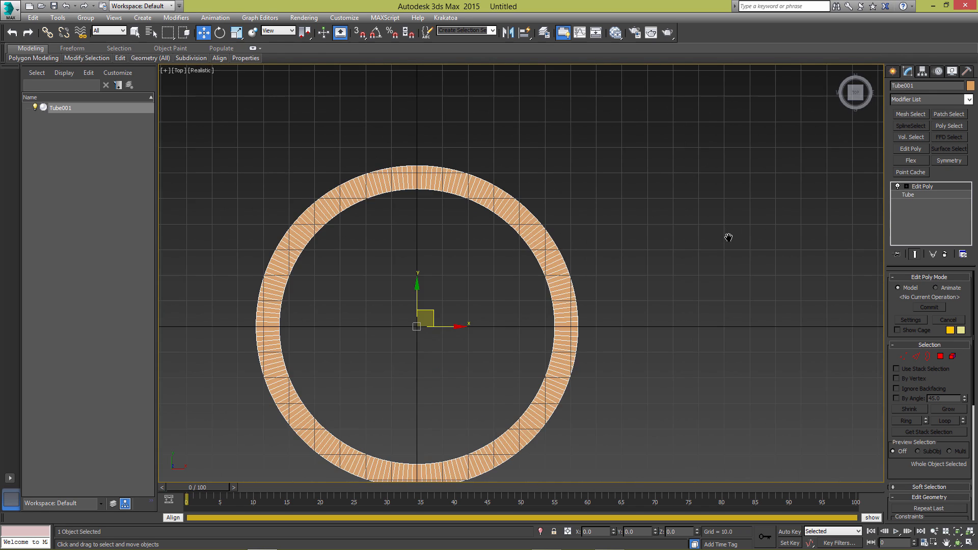
{"action": "middle_click_drag", "start_coordinate": [728, 236], "coordinate": [765, 195]}
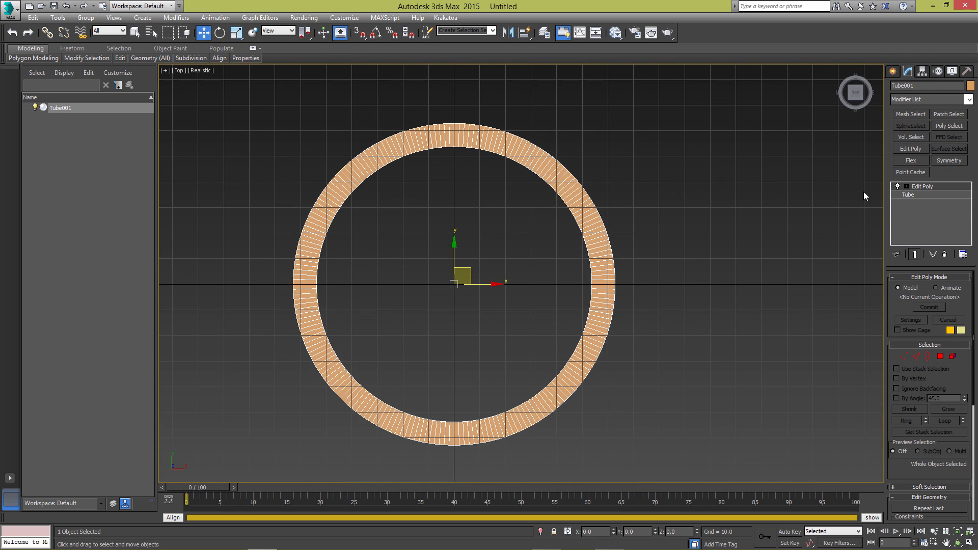
{"action": "left_click", "coordinate": [907, 196]}
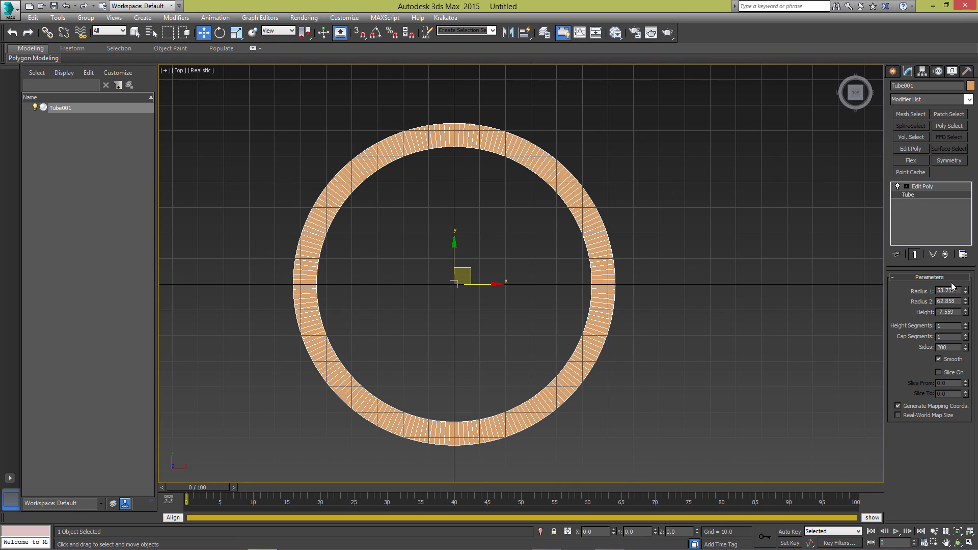
{"action": "left_click_drag", "start_coordinate": [965, 290], "coordinate": [970, 309]}
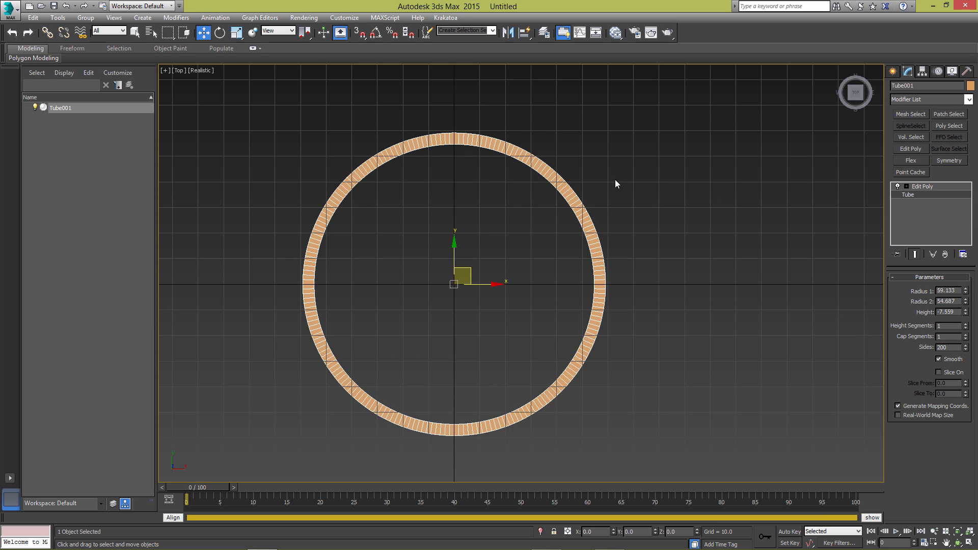
Try 172 sides on the tube and restore the side count to 200
{"action": "left_click_drag", "start_coordinate": [968, 351], "coordinate": [591, 402]}
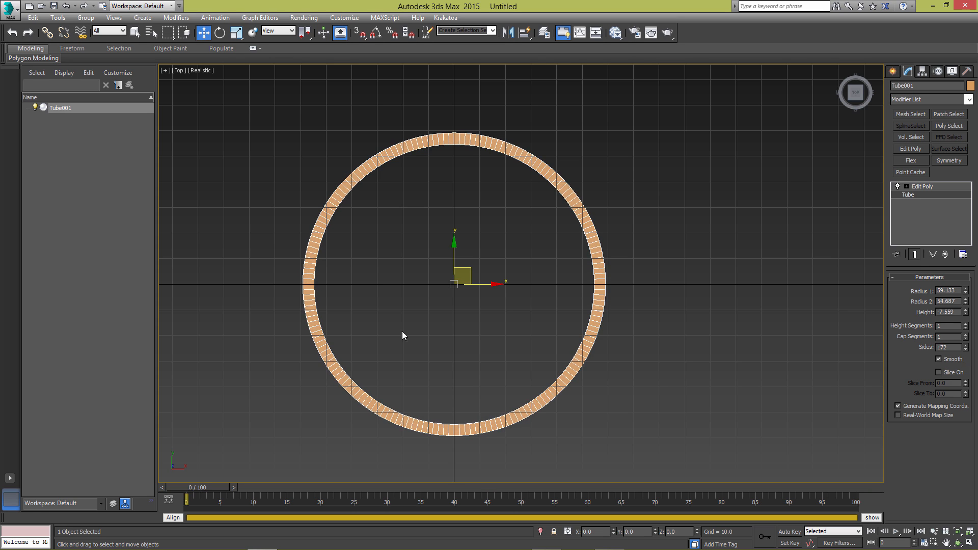
{"action": "double_click", "coordinate": [943, 347]}
{"action": "type", "text": "200"}
{"action": "key", "text": "Return"}
Return to the Edit Poly modifier and enter its Edge level
{"action": "middle_click_drag", "start_coordinate": [469, 257], "coordinate": [523, 215]}
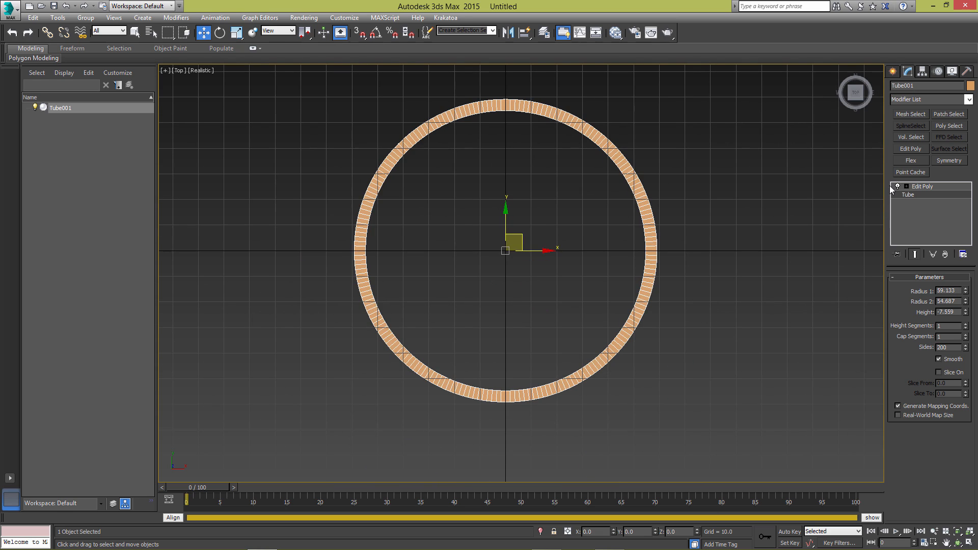
{"action": "left_click", "coordinate": [925, 186]}
{"action": "left_click", "coordinate": [906, 187]}
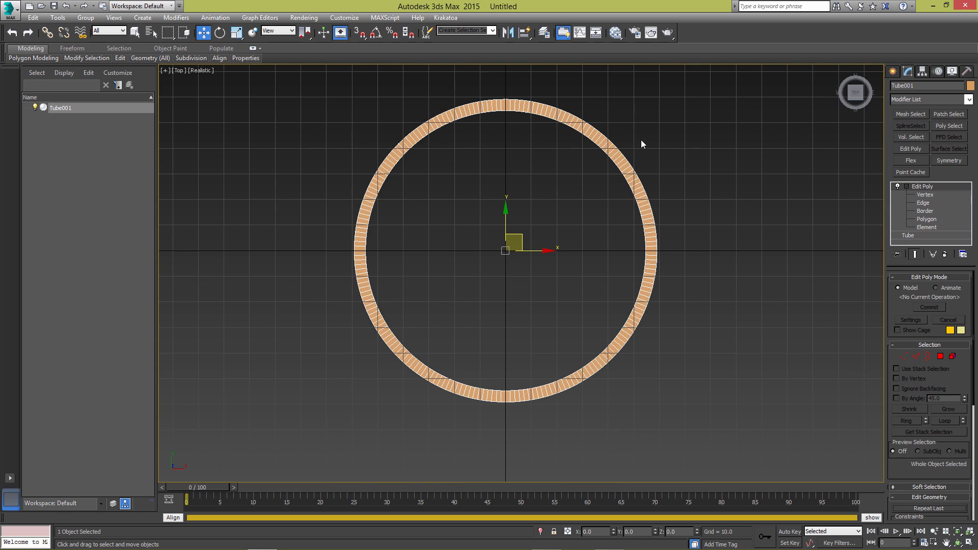
{"action": "middle_click_drag", "start_coordinate": [558, 268], "coordinate": [552, 294]}
{"action": "left_click", "coordinate": [923, 203]}
Try selecting alternate radial edges around the ring with a Dot Ring selection at a gap of 1, and clear it
{"action": "scroll", "coordinate": [542, 301], "scroll_direction": "up", "scroll_amount": 4}
{"action": "left_click", "coordinate": [536, 196]}
{"action": "mouse_move", "coordinate": [86, 58]}
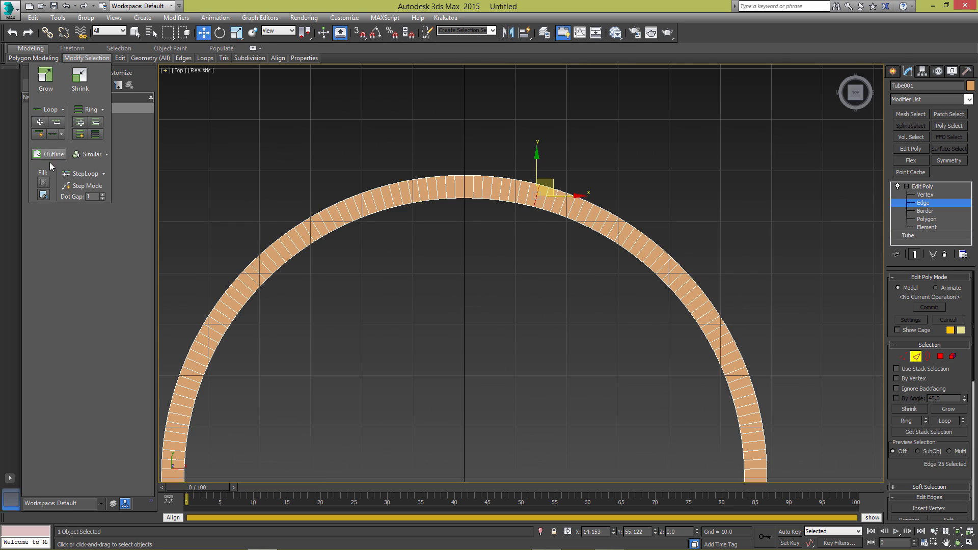
{"action": "left_click", "coordinate": [92, 135]}
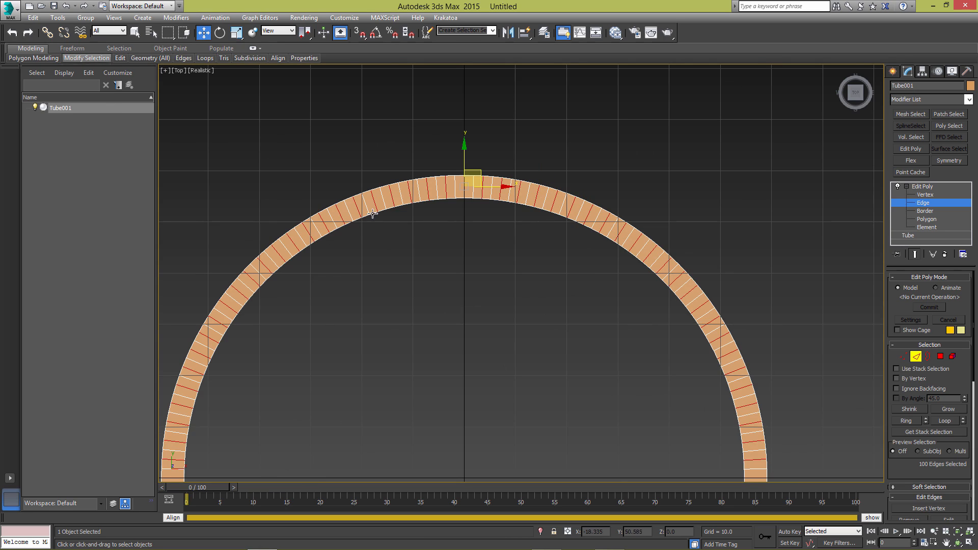
{"action": "left_click", "coordinate": [245, 94]}
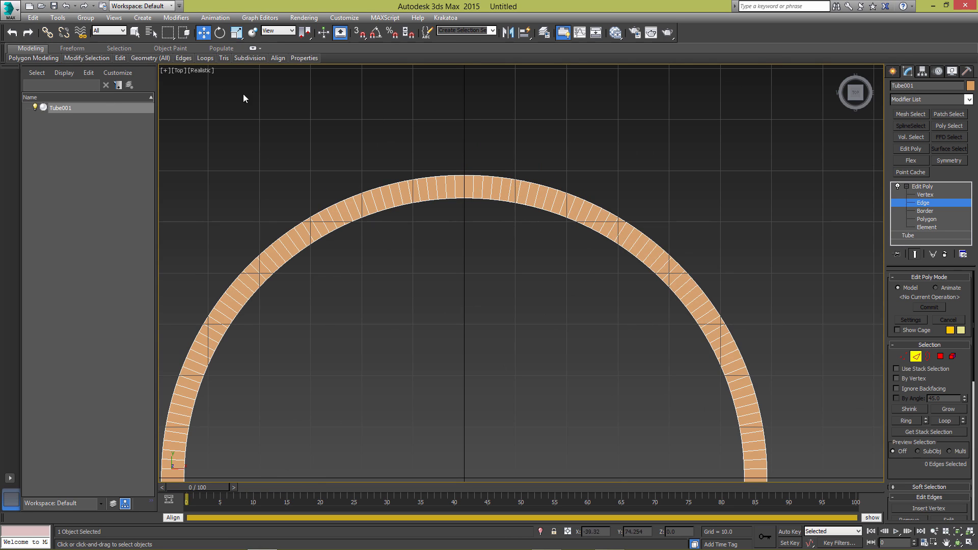
Select a radial edge at the top of the ring and extend it with a Dot Ring selection at a Dot Gap of 2
{"action": "left_click", "coordinate": [474, 187]}
{"action": "mouse_move", "coordinate": [98, 60]}
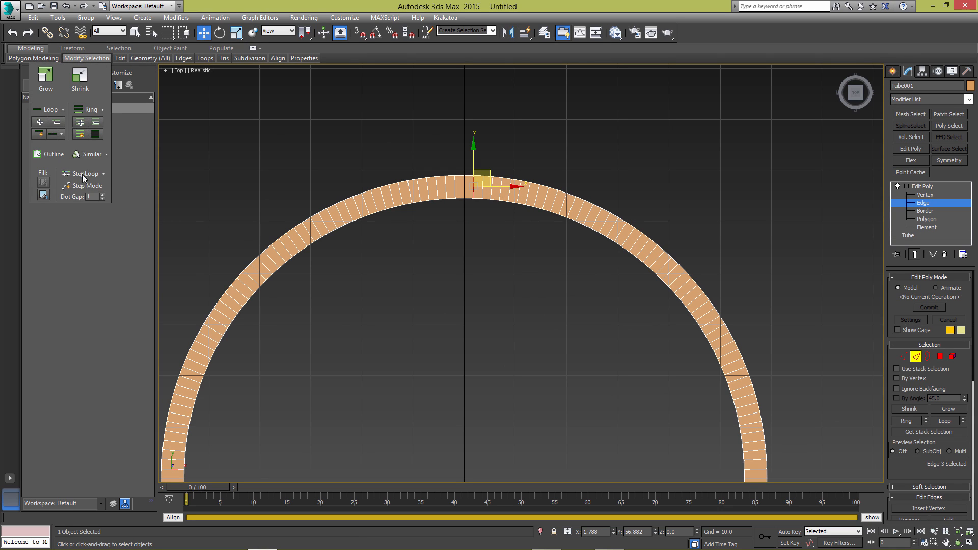
{"action": "left_click", "coordinate": [102, 194]}
{"action": "left_click", "coordinate": [90, 154]}
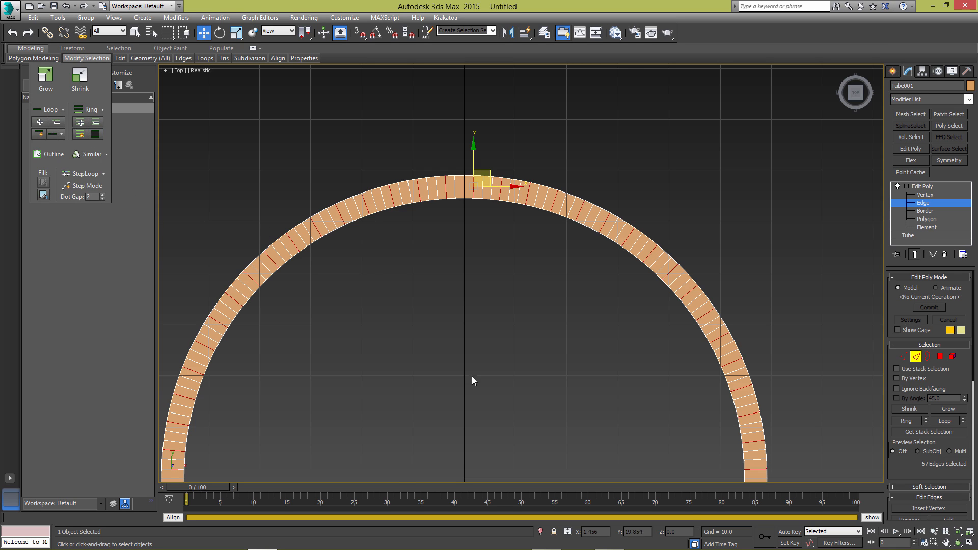
Convert the edge selection to its adjoining polygons and delete them, leaving separate evenly spaced segments
{"action": "scroll", "coordinate": [544, 163], "scroll_direction": "down", "scroll_amount": 2}
{"action": "right_click", "coordinate": [542, 162]}
{"action": "left_click", "coordinate": [513, 89]}
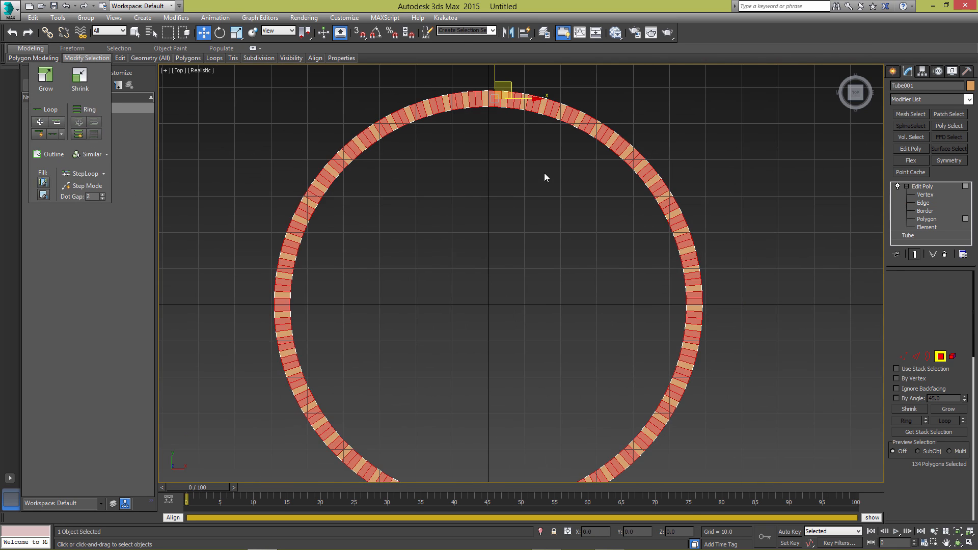
{"action": "scroll", "coordinate": [542, 166], "scroll_direction": "down", "scroll_amount": 2}
{"action": "middle_click_drag", "start_coordinate": [542, 166], "coordinate": [537, 197]}
{"action": "key", "text": "Delete"}
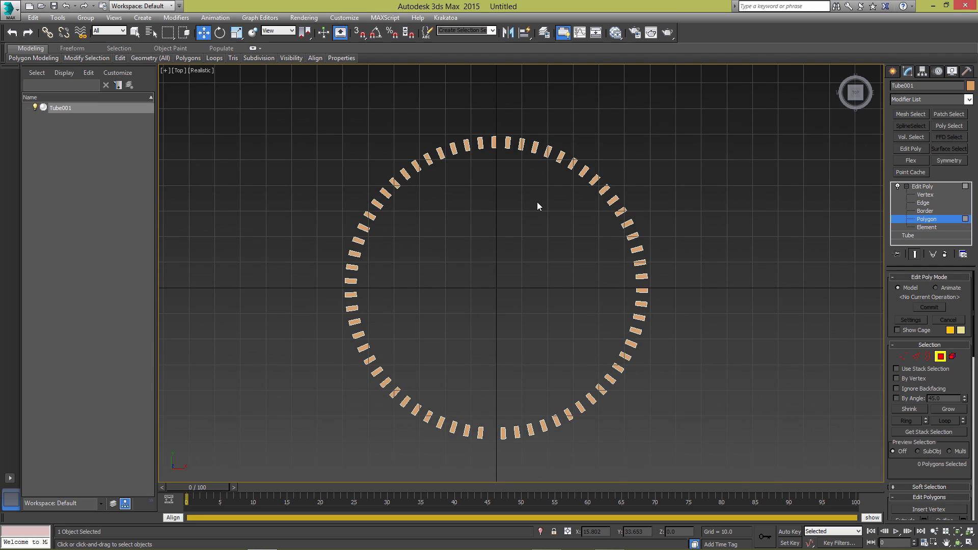
{"action": "middle_click_drag", "start_coordinate": [607, 235], "coordinate": [627, 204]}
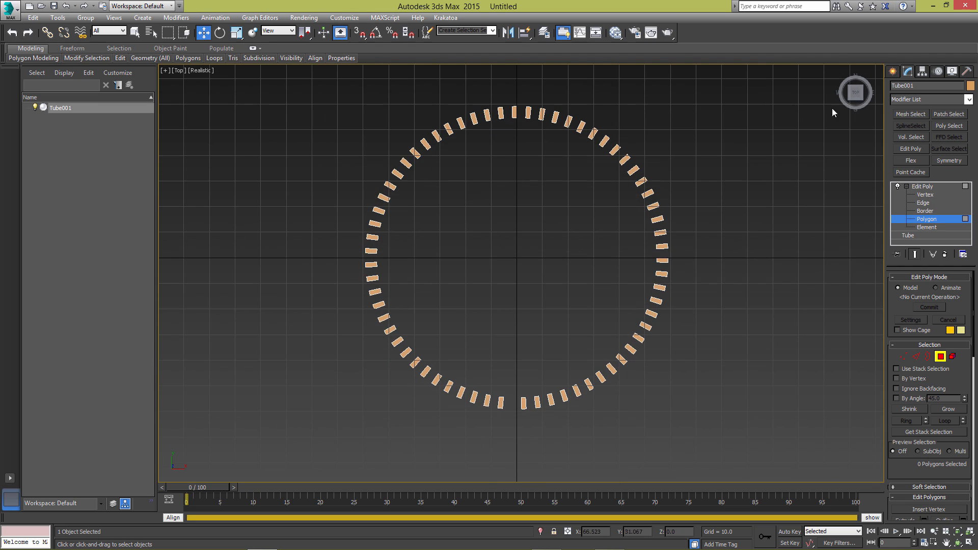
{"action": "left_click", "coordinate": [891, 70]}
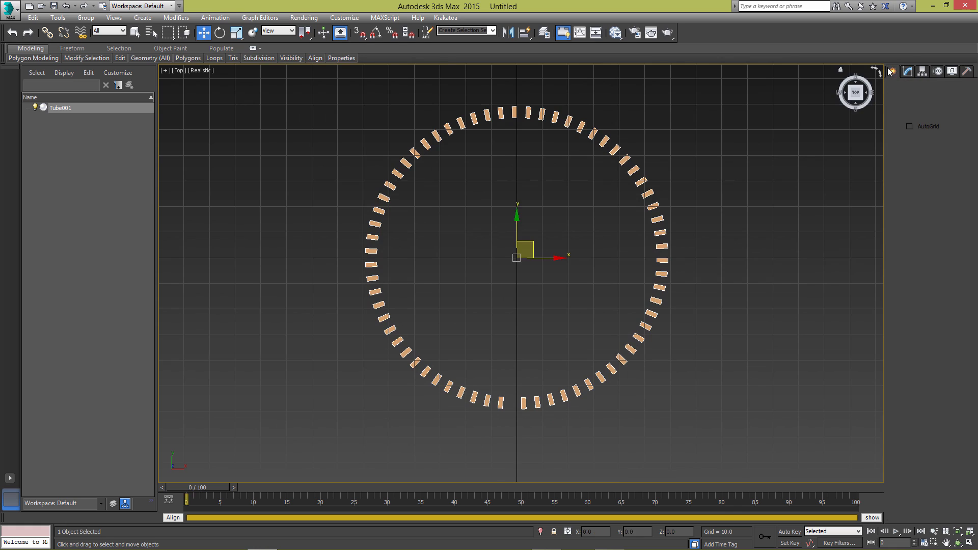
{"action": "scroll", "coordinate": [547, 150], "scroll_direction": "up", "scroll_amount": 2}
{"action": "scroll", "coordinate": [547, 149], "scroll_direction": "down", "scroll_amount": 1}
{"action": "middle_click_drag", "start_coordinate": [547, 148], "coordinate": [547, 140]}
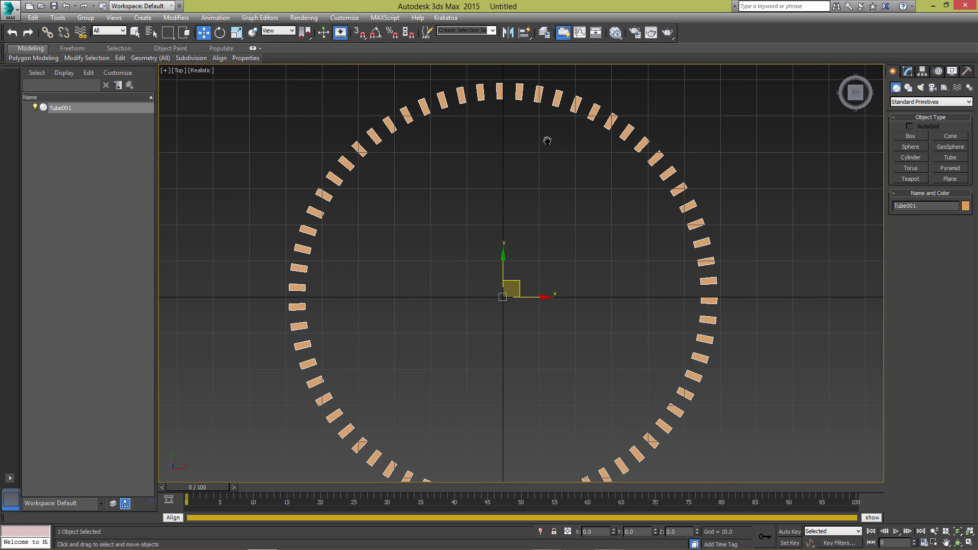
{"action": "scroll", "coordinate": [613, 207], "scroll_direction": "down", "scroll_amount": 2}
{"action": "scroll", "coordinate": [609, 199], "scroll_direction": "up", "scroll_amount": 2}
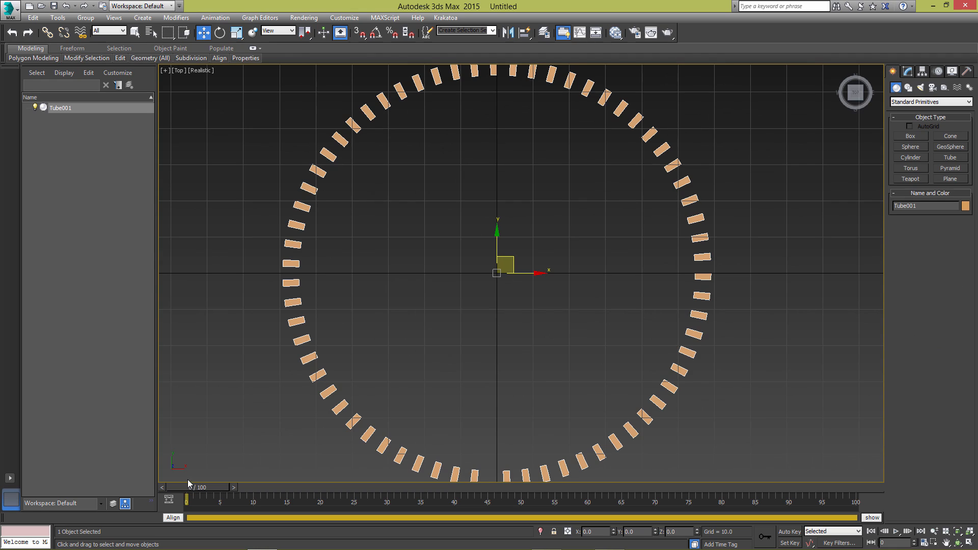
{"action": "scroll", "coordinate": [569, 169], "scroll_direction": "down", "scroll_amount": 2}
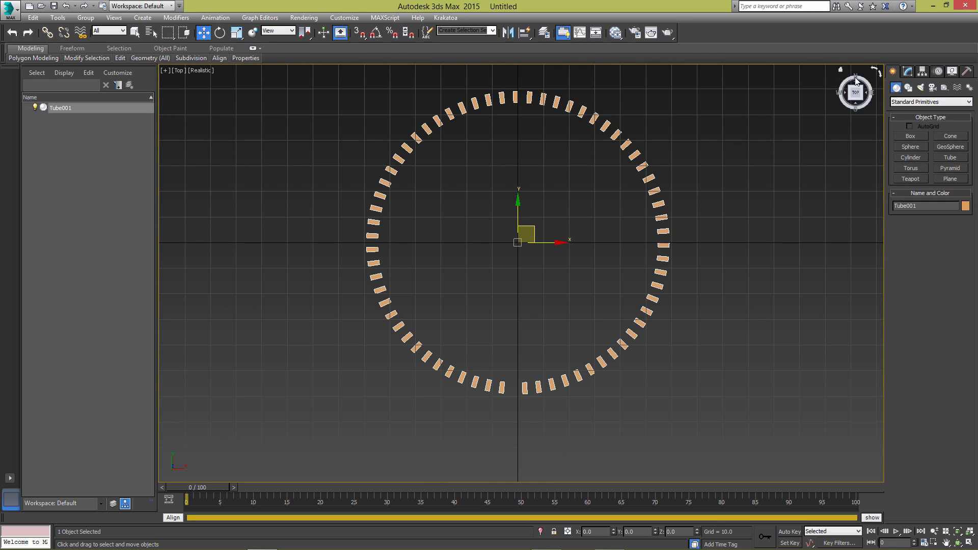
Return to the base tube's parameters and turn on slicing
{"action": "left_click", "coordinate": [907, 72]}
{"action": "left_click", "coordinate": [910, 149]}
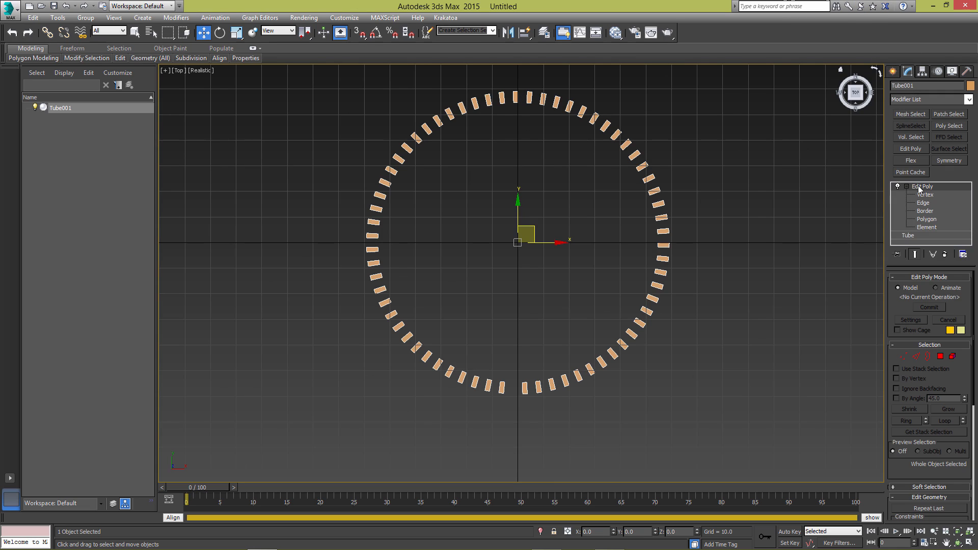
{"action": "left_click", "coordinate": [913, 237]}
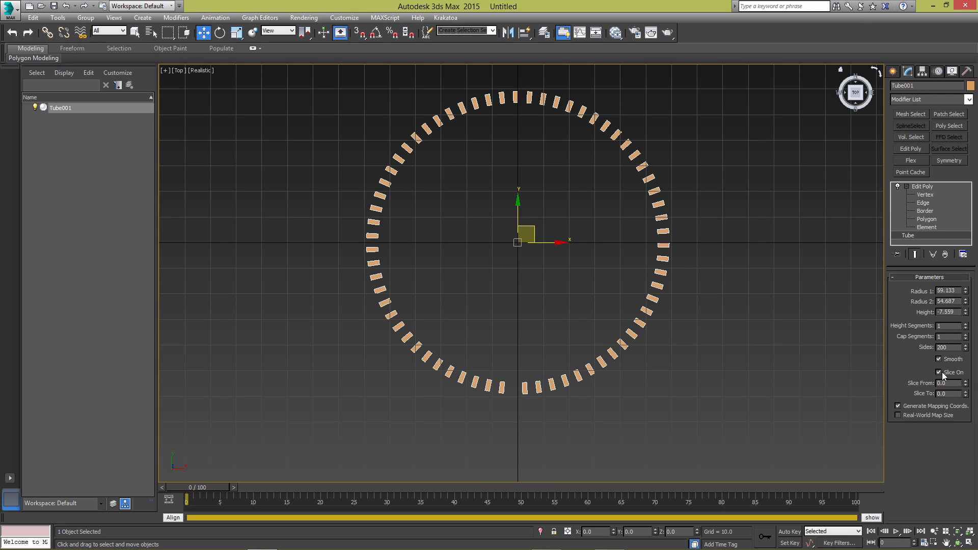
Turn on Auto Key and set the tube's Slice From to 0.001 on frame 0
{"action": "key", "text": "n"}
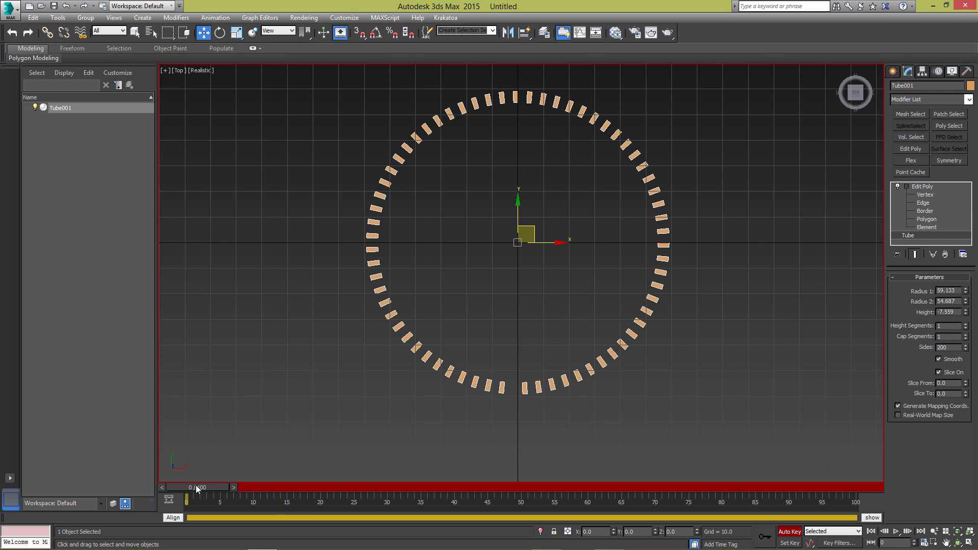
{"action": "left_click_drag", "start_coordinate": [955, 383], "coordinate": [707, 356]}
{"action": "type", "text": ".001"}
{"action": "key", "text": "Return"}
Key the tube's Slice From at 360 on frame 5 and scrub the timeline to check it
{"action": "left_click_drag", "start_coordinate": [212, 487], "coordinate": [243, 487]}
{"action": "key", "text": "w"}
{"action": "left_click_drag", "start_coordinate": [951, 383], "coordinate": [920, 385]}
{"action": "type", "text": "360"}
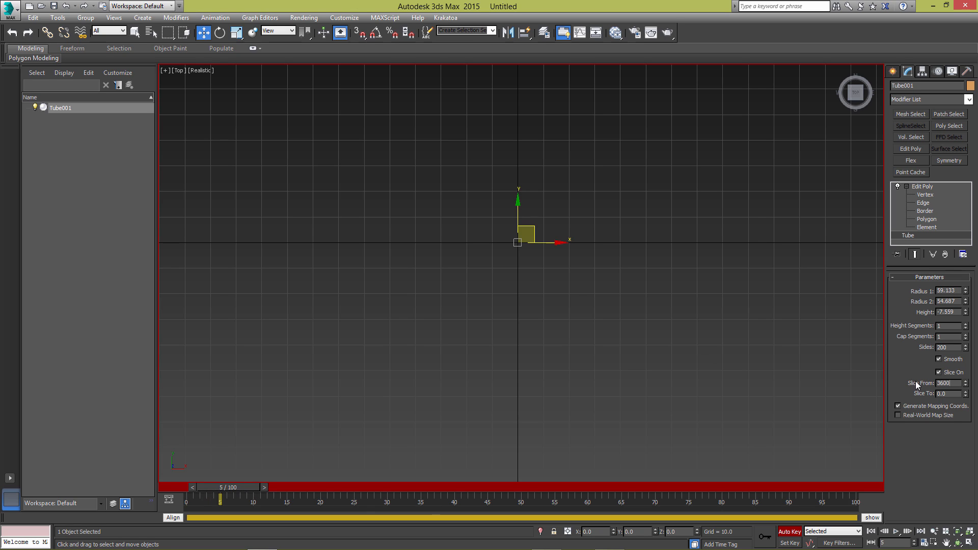
{"action": "key", "text": "Return"}
{"action": "left_click", "coordinate": [952, 383]}
{"action": "key", "text": "Return"}
{"action": "mouse_move", "coordinate": [249, 483]}
{"action": "left_mouse_down"}
{"action": "mouse_move", "coordinate": [208, 482]}
{"action": "mouse_move", "coordinate": [249, 479]}
{"action": "left_mouse_up"}
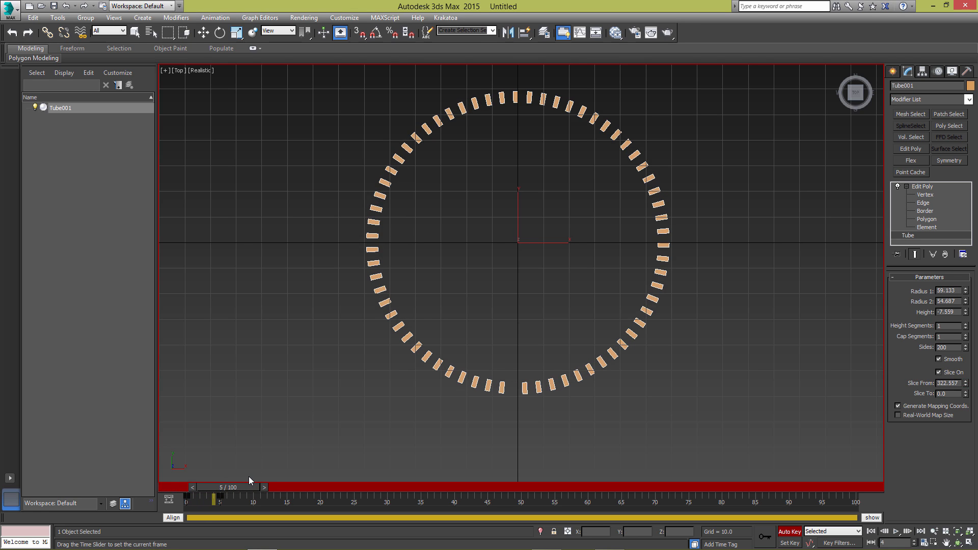
{"action": "key", "text": "w"}
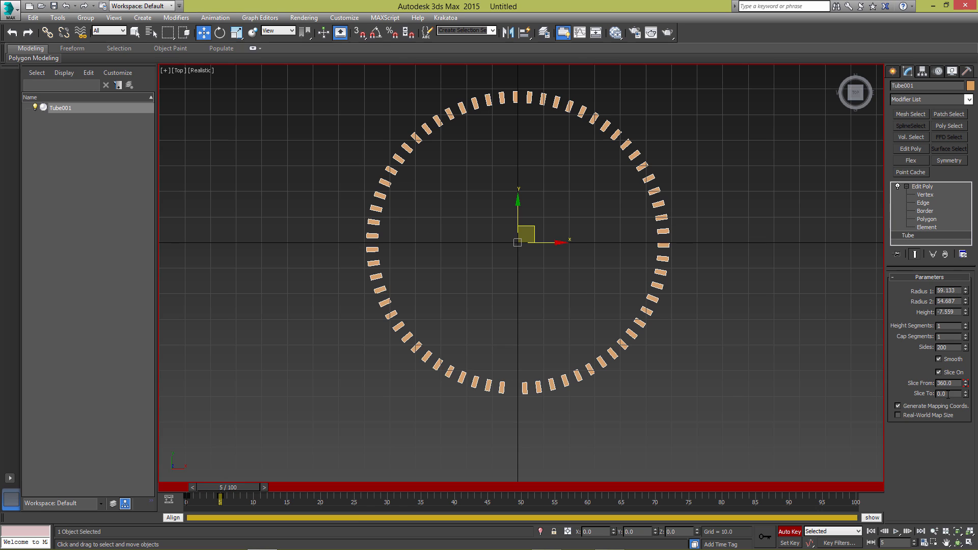
Key the tube's Slice To at -360 on frame 5
{"action": "left_click_drag", "start_coordinate": [948, 394], "coordinate": [912, 394]}
{"action": "type", "text": "-360"}
{"action": "key", "text": "Return"}
Go back to frame 0 and set the tube's Slice To to -0.001
{"action": "left_click_drag", "start_coordinate": [227, 487], "coordinate": [196, 487]}
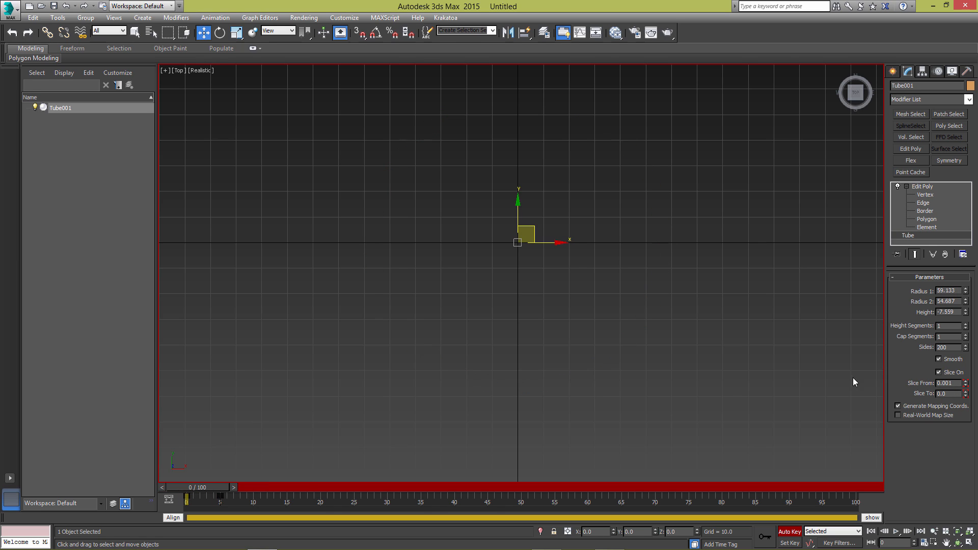
{"action": "double_click", "coordinate": [952, 394]}
{"action": "type", "text": "-0.001"}
{"action": "key", "text": "Return"}
On frame 5, key Slice From at 180 and Slice To at -180, then return to frame 0 with Auto Key off
{"action": "left_click_drag", "start_coordinate": [187, 492], "coordinate": [218, 479]}
{"action": "key", "text": "w"}
{"action": "double_click", "coordinate": [952, 383]}
{"action": "type", "text": "180"}
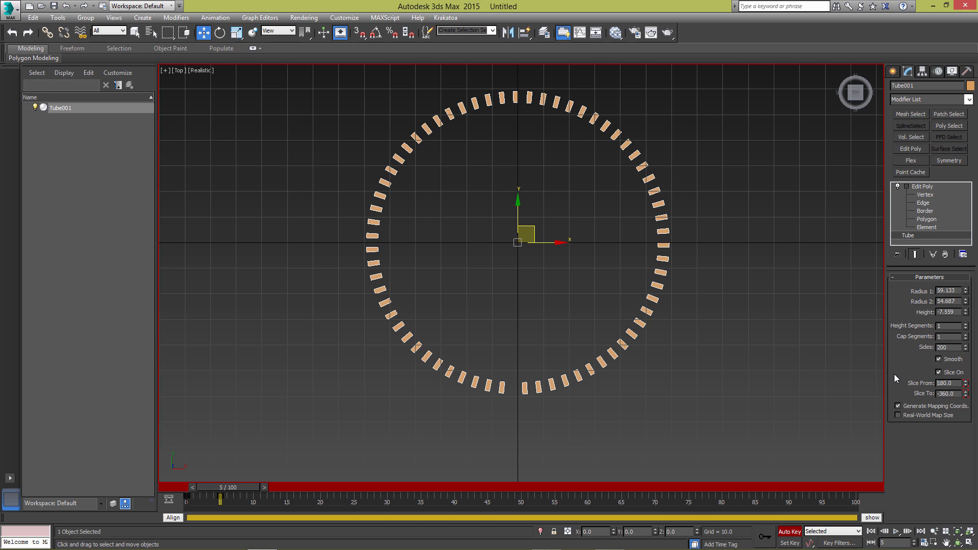
{"action": "key", "text": "Tab"}
{"action": "type", "text": "-"}
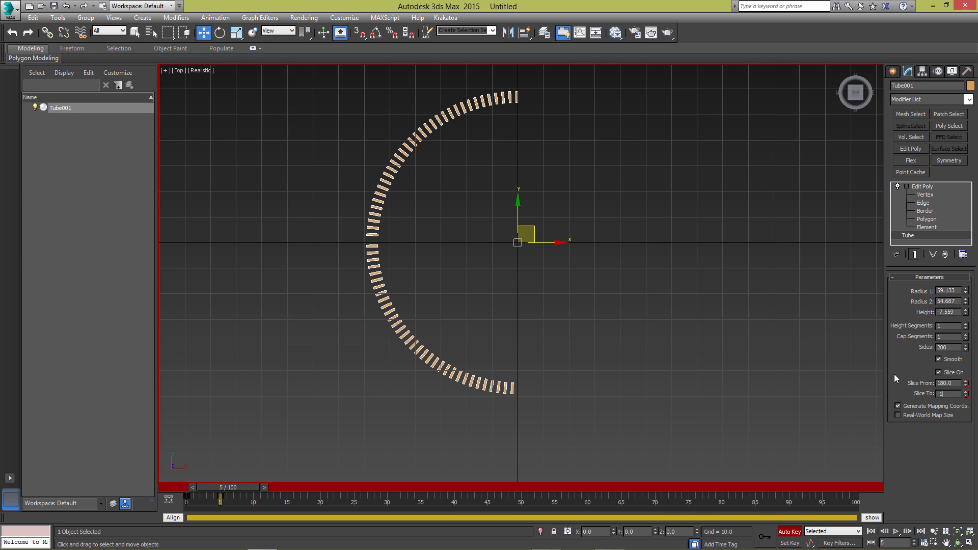
{"action": "type", "text": "180"}
{"action": "key", "text": "Return"}
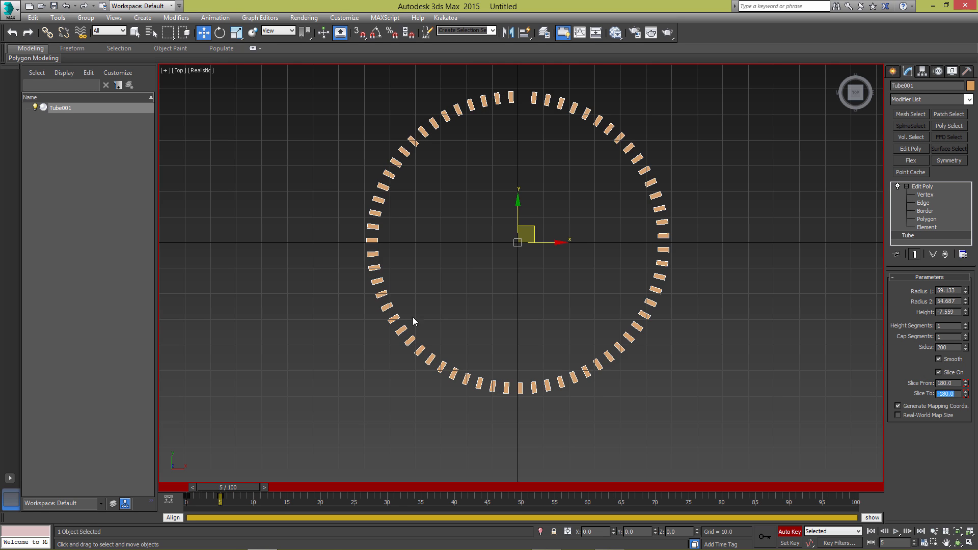
{"action": "left_click_drag", "start_coordinate": [234, 486], "coordinate": [205, 490]}
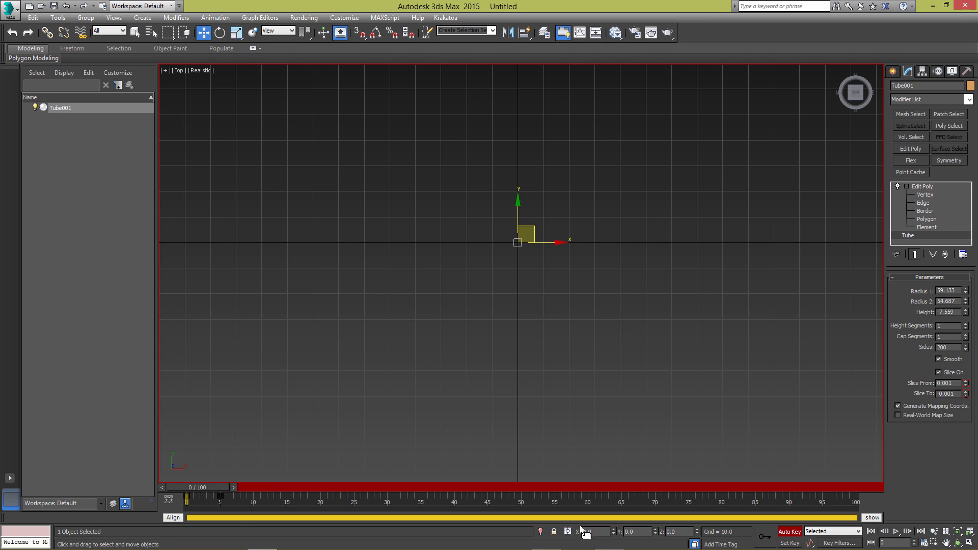
{"action": "left_click", "coordinate": [789, 531]}
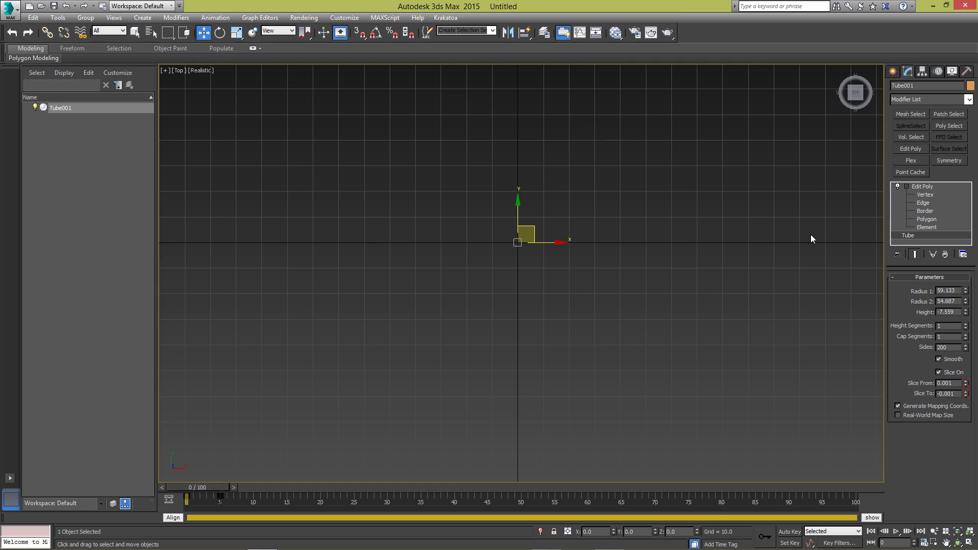
Add a Symmetry modifier above Edit Poly and set its mirror axis to Y, checking the effect on frame 3
{"action": "left_click", "coordinate": [915, 187]}
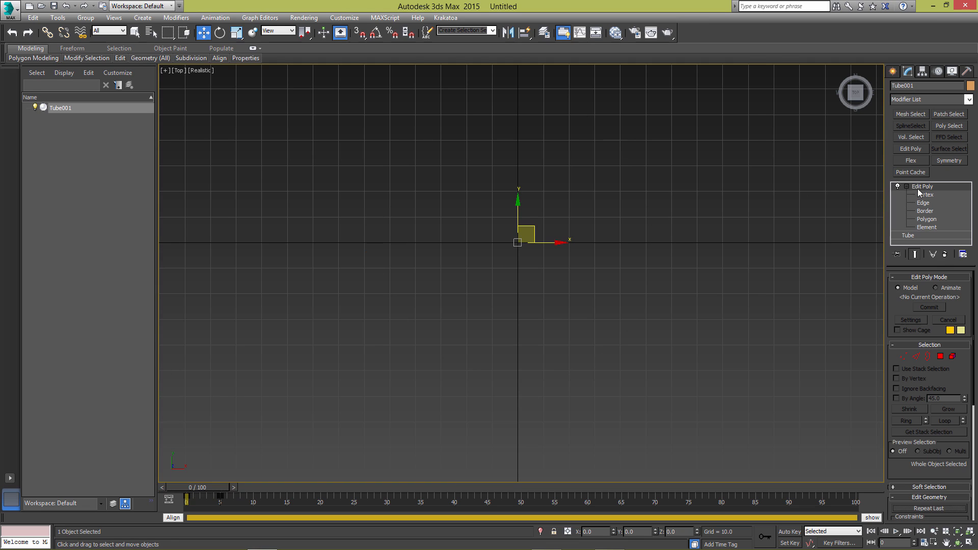
{"action": "left_click", "coordinate": [948, 160]}
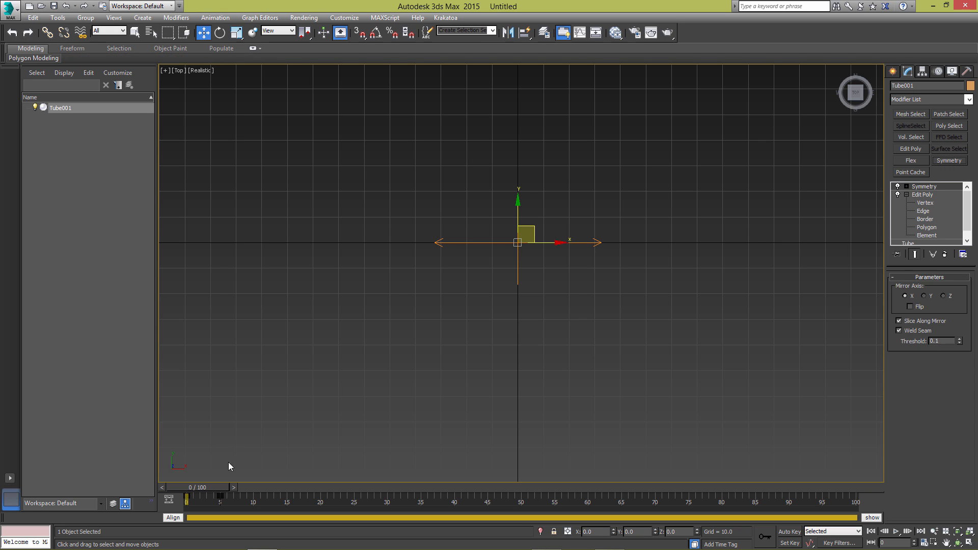
{"action": "left_click_drag", "start_coordinate": [213, 487], "coordinate": [231, 488]}
{"action": "key", "text": "w"}
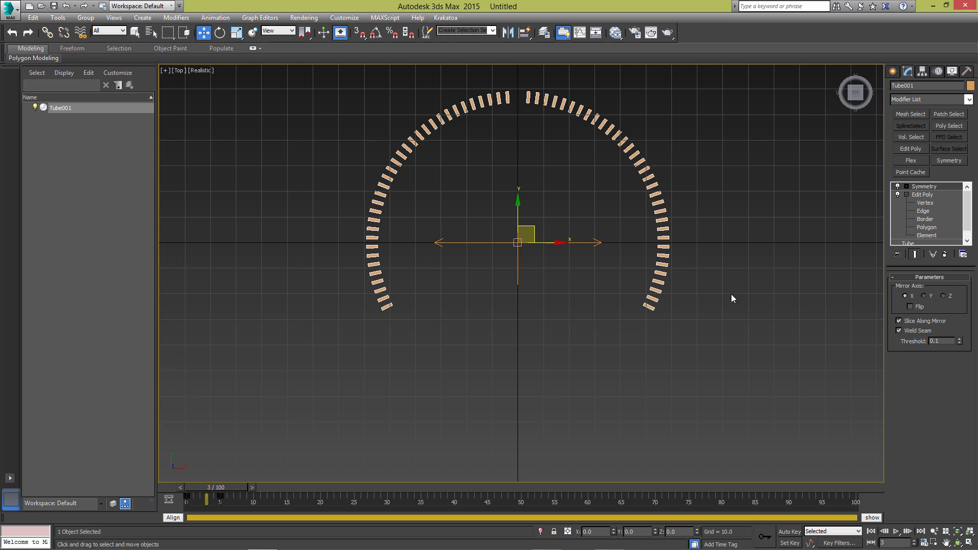
{"action": "left_click", "coordinate": [943, 296]}
{"action": "left_click", "coordinate": [924, 296]}
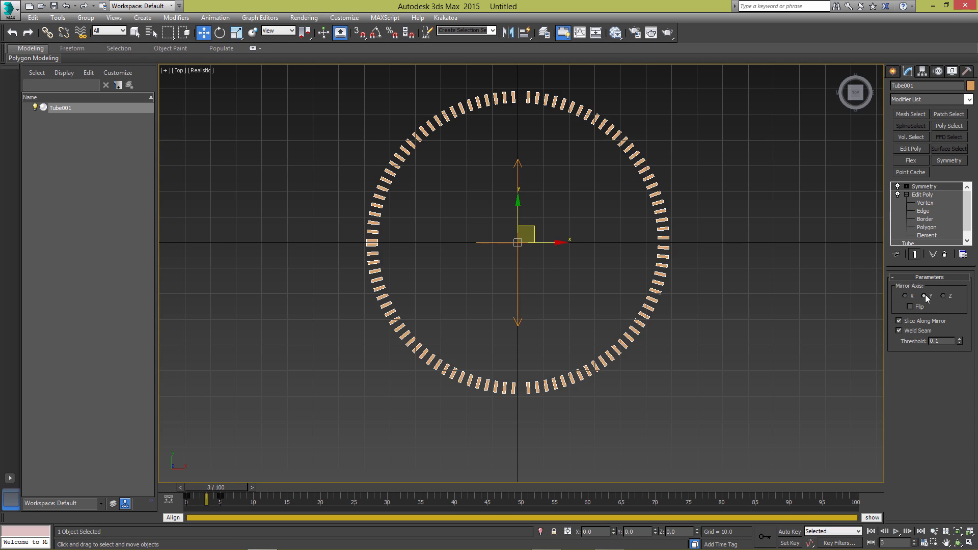
Play the slice animation from frame 0 and return to the start
{"action": "left_click_drag", "start_coordinate": [209, 488], "coordinate": [173, 485]}
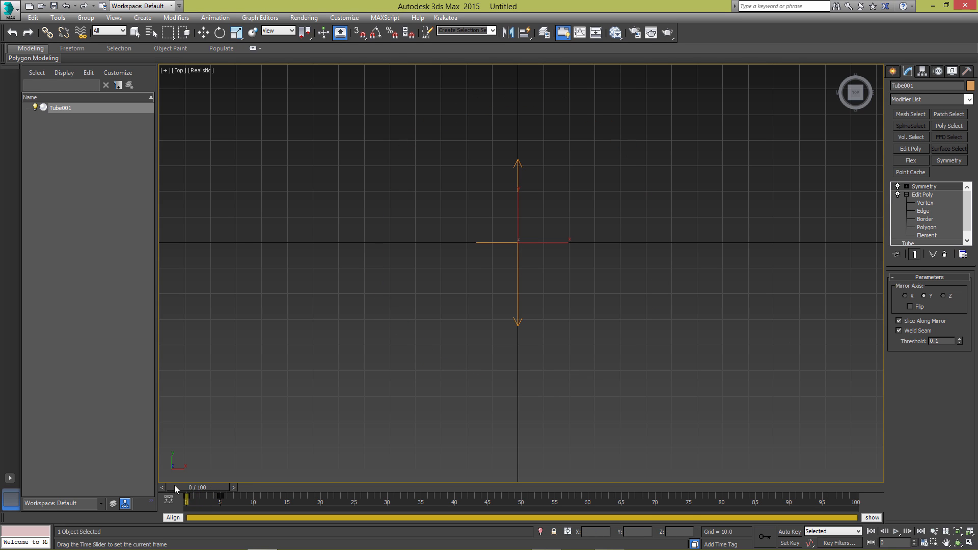
{"action": "key", "text": "w"}
{"action": "left_click", "coordinate": [896, 531]}
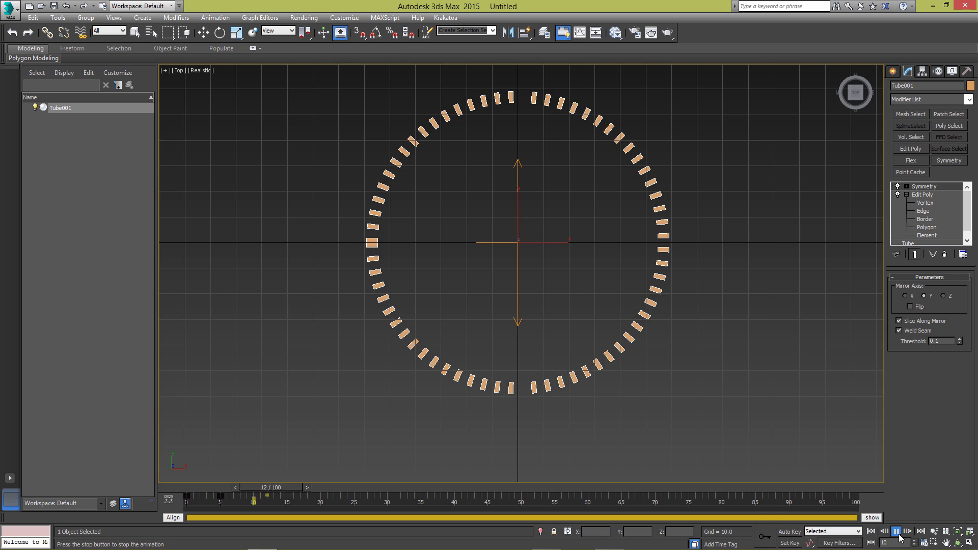
{"action": "left_click", "coordinate": [896, 532]}
{"action": "key", "text": "Home"}
{"action": "left_click", "coordinate": [896, 531]}
{"action": "left_click", "coordinate": [896, 531]}
{"action": "left_click", "coordinate": [871, 532]}
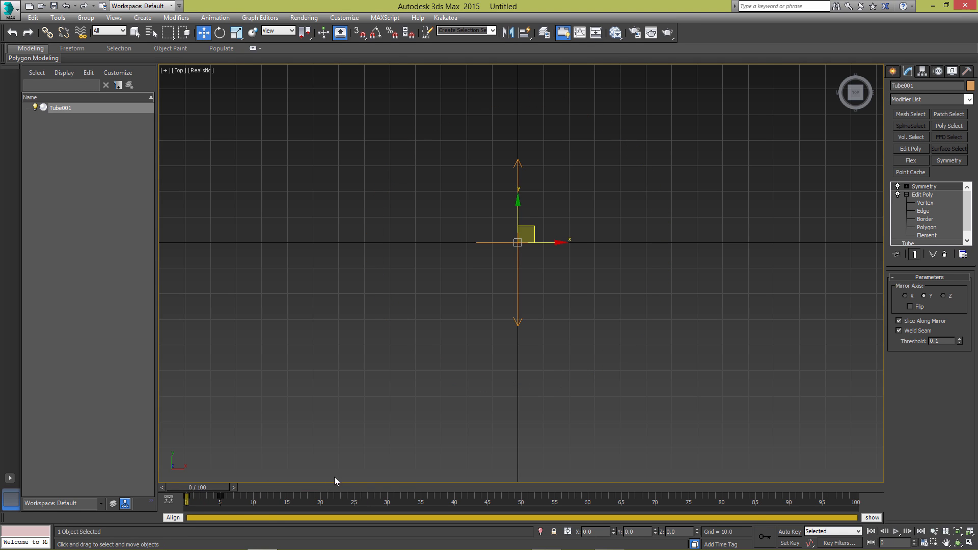
Move the tube's keys from frame 5 to frame 15 and play the animation
{"action": "left_click", "coordinate": [220, 497]}
{"action": "left_click_drag", "start_coordinate": [220, 498], "coordinate": [287, 502]}
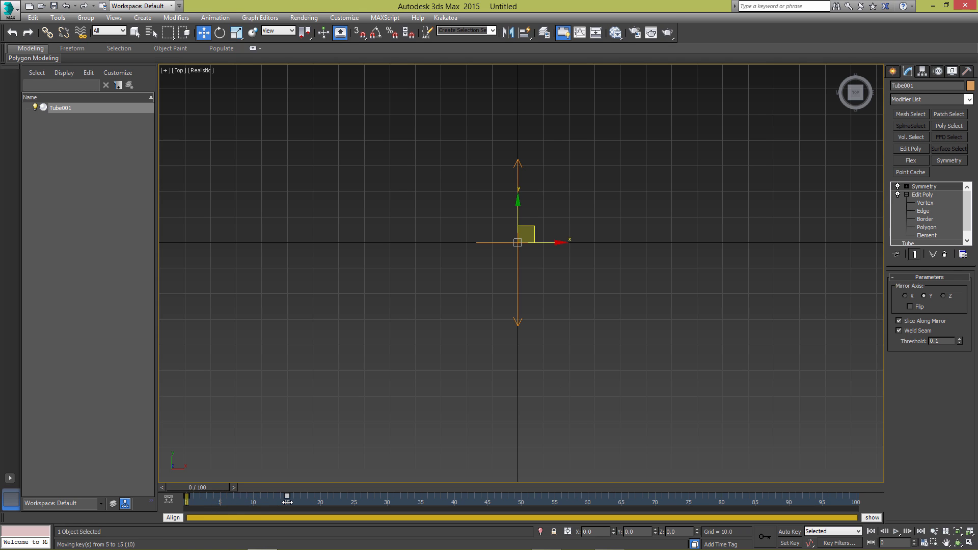
{"action": "left_click", "coordinate": [896, 531]}
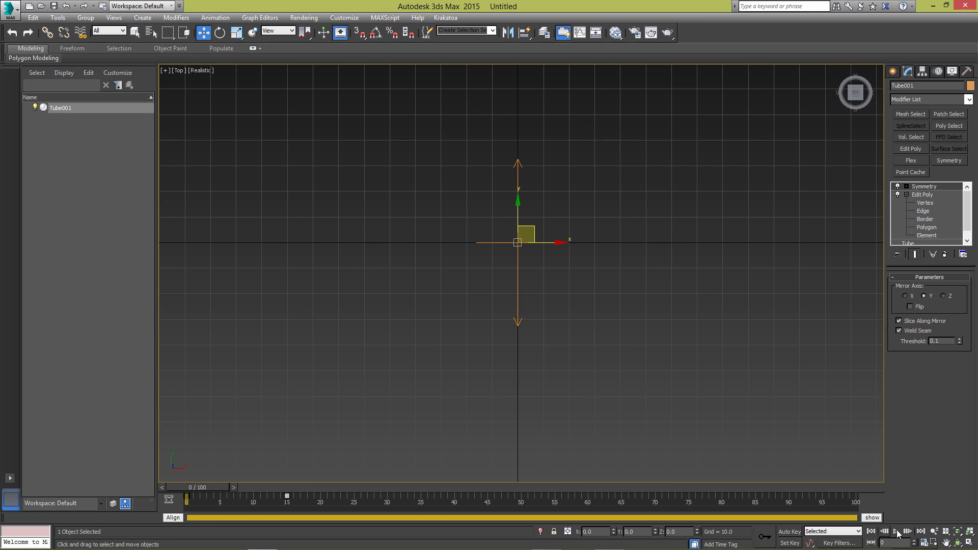
Stop the playback at frame 0, remove the Symmetry modifier and go to the base Tube level
{"action": "left_click", "coordinate": [896, 533]}
{"action": "left_click", "coordinate": [870, 531]}
{"action": "left_click", "coordinate": [944, 256]}
{"action": "left_click", "coordinate": [914, 235]}
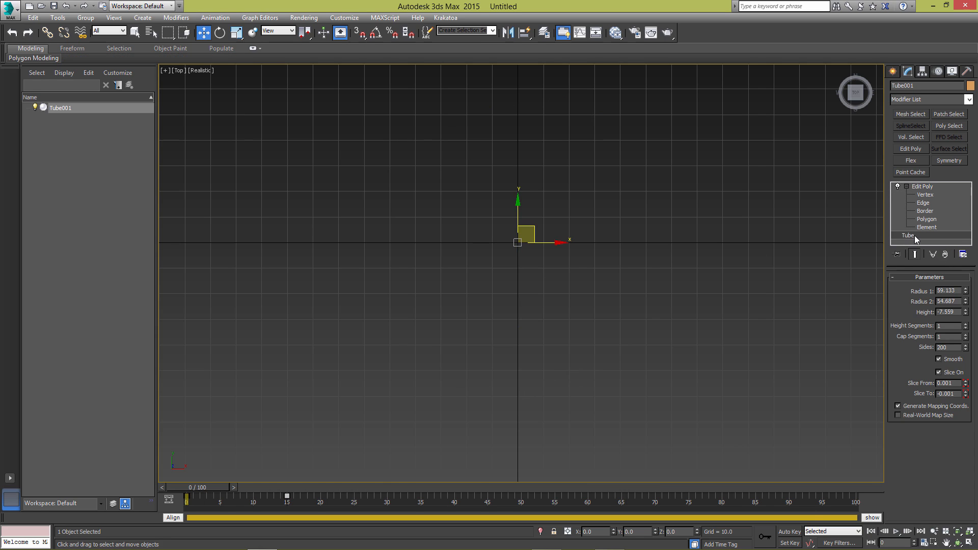
Delete the tube's slice keys, turn off its slicing and return to frame 0
{"action": "left_click_drag", "start_coordinate": [301, 509], "coordinate": [132, 479]}
{"action": "key", "text": "Delete"}
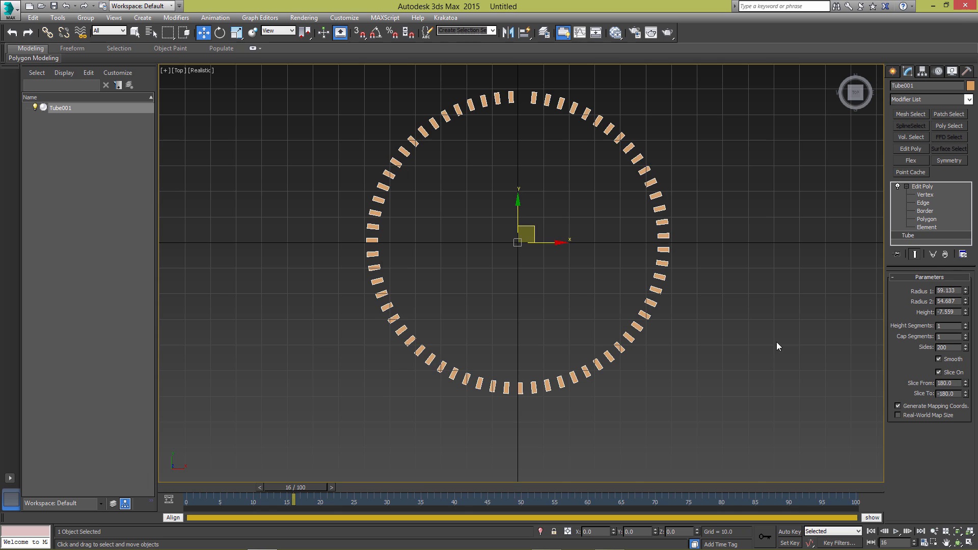
{"action": "left_click", "coordinate": [937, 373]}
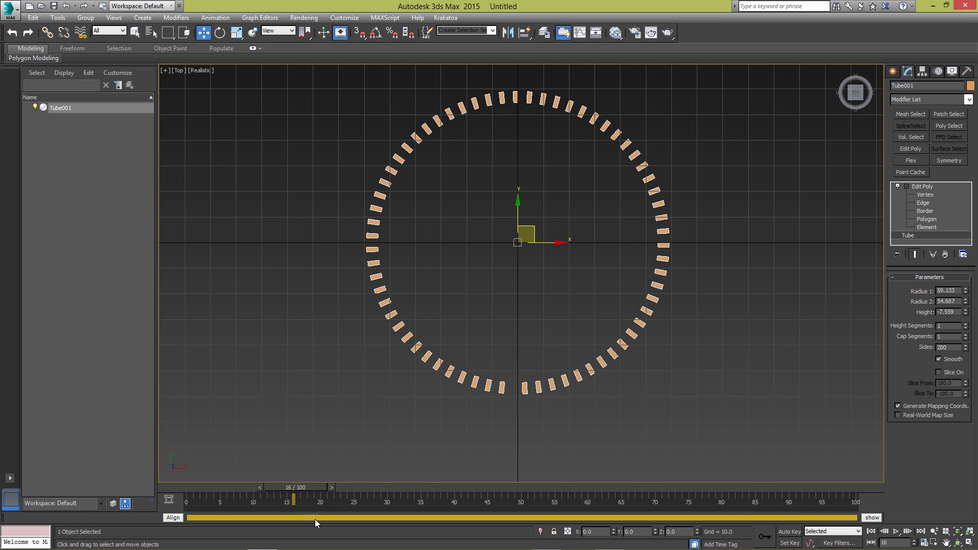
{"action": "left_click_drag", "start_coordinate": [289, 487], "coordinate": [127, 484]}
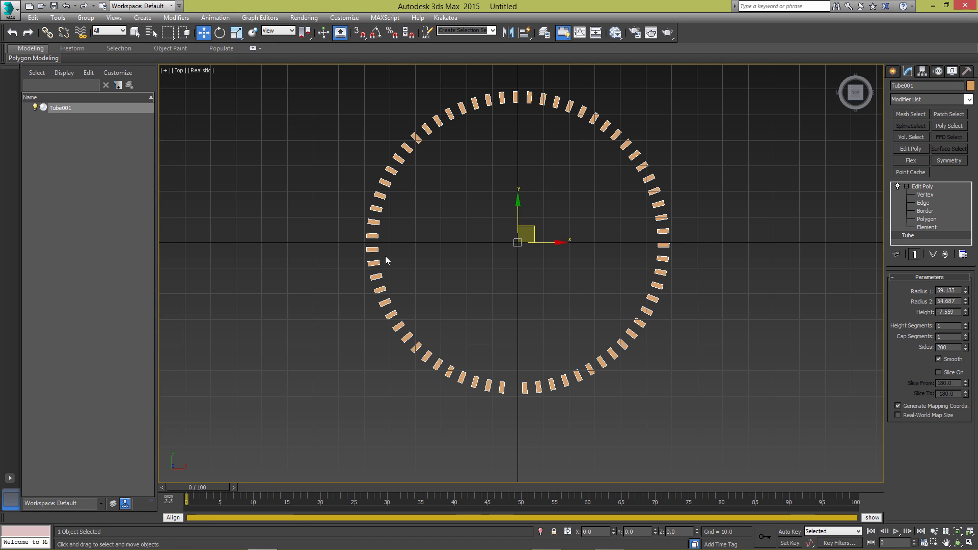
With Auto Key on at frame 0, key the ring's absolute X, Y and Z scale at 0
{"action": "key", "text": "r"}
{"action": "middle_click_drag", "start_coordinate": [440, 314], "coordinate": [469, 319]}
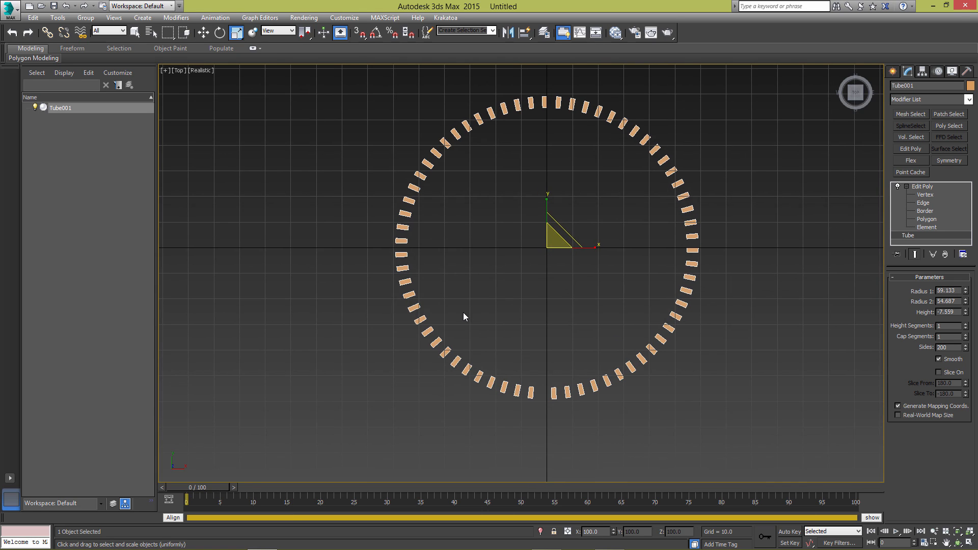
{"action": "key", "text": "F12"}
{"action": "key", "text": "n"}
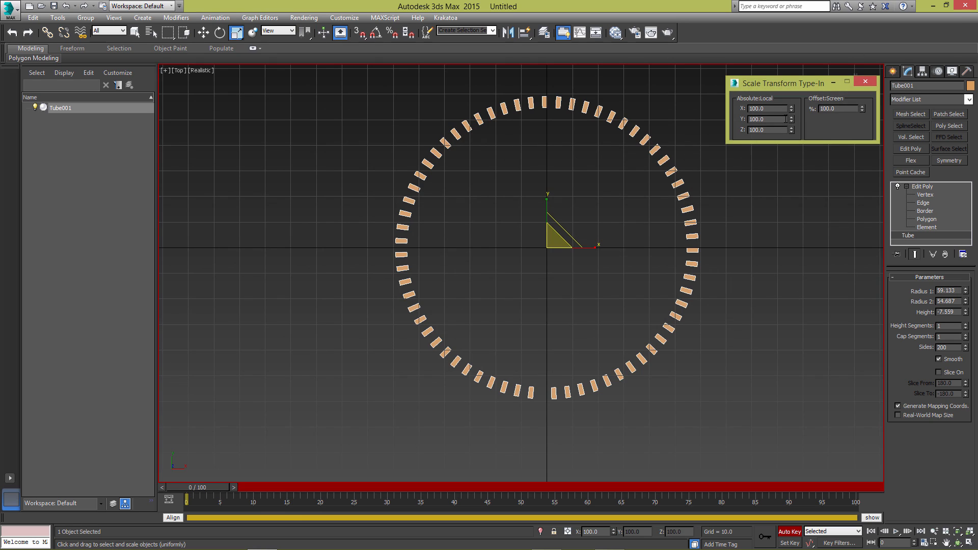
{"action": "right_click", "coordinate": [792, 109]}
{"action": "right_click", "coordinate": [791, 118]}
{"action": "right_click", "coordinate": [791, 130]}
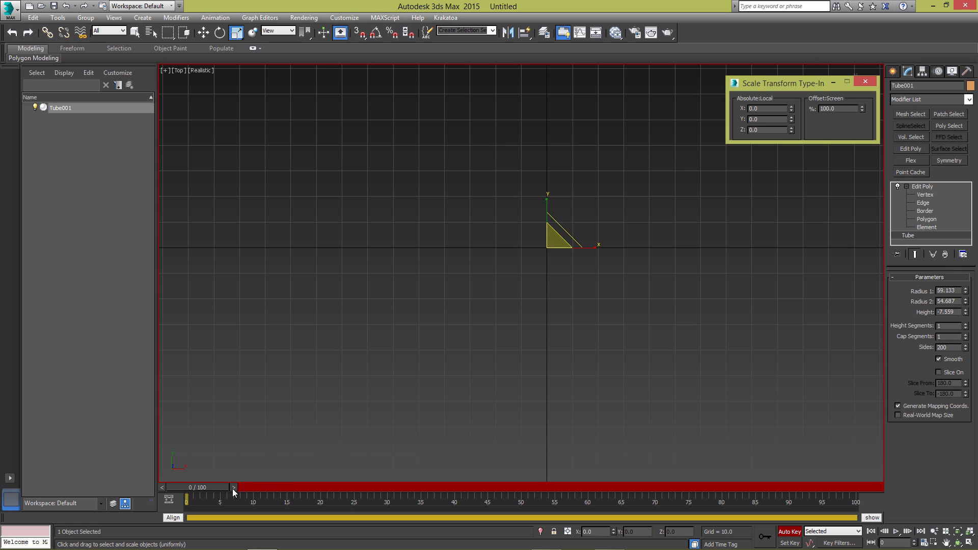
On frame 5, key the ring's X, Y and Z scale at 100, then turn Auto Key off
{"action": "left_click_drag", "start_coordinate": [219, 487], "coordinate": [239, 488]}
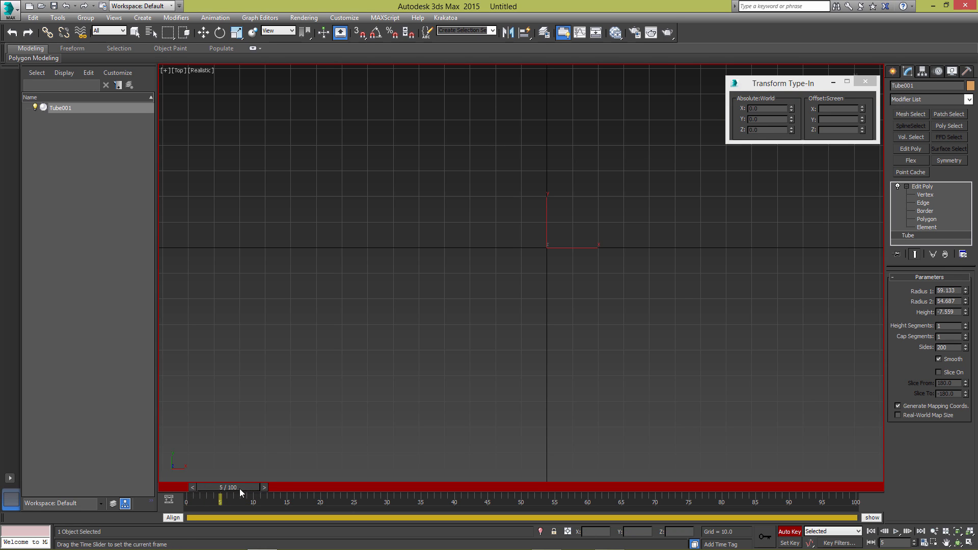
{"action": "left_click", "coordinate": [787, 113]}
{"action": "type", "text": "100"}
{"action": "key", "text": "Tab"}
{"action": "type", "text": "100"}
{"action": "key", "text": "Tab"}
{"action": "type", "text": "100"}
{"action": "key", "text": "Tab"}
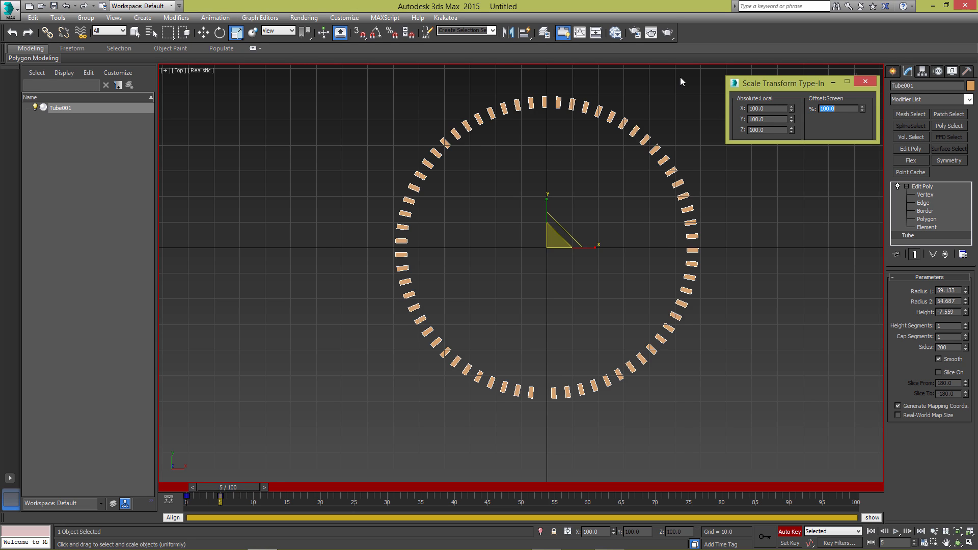
{"action": "left_click", "coordinate": [790, 531]}
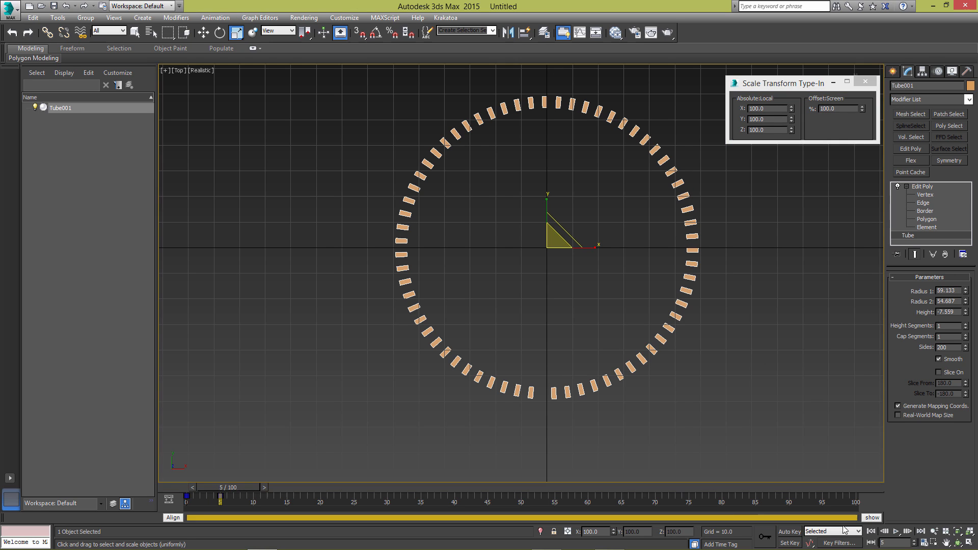
Play the ring's scale animation from frame 0 and stop it
{"action": "left_click", "coordinate": [871, 531]}
{"action": "left_click", "coordinate": [896, 531]}
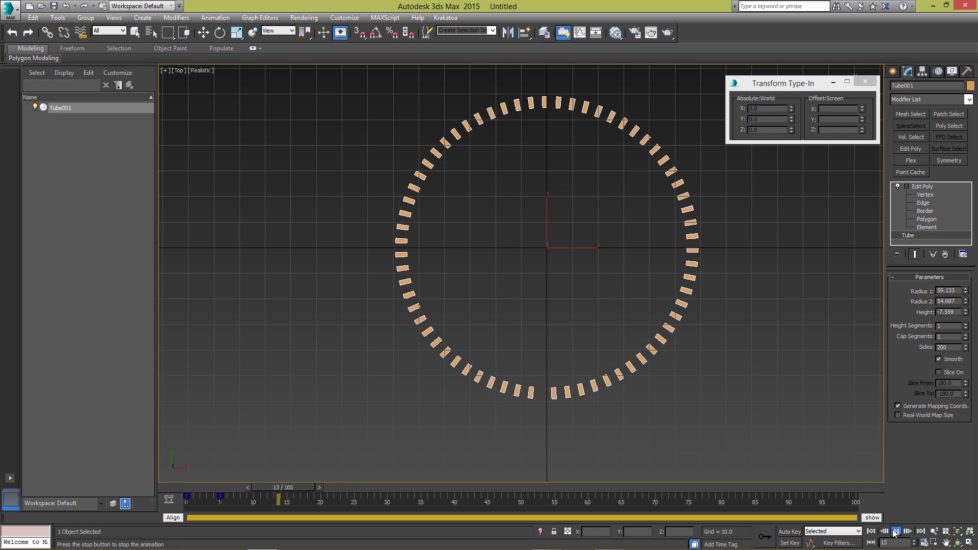
{"action": "left_click", "coordinate": [896, 531]}
{"action": "key", "text": "r"}
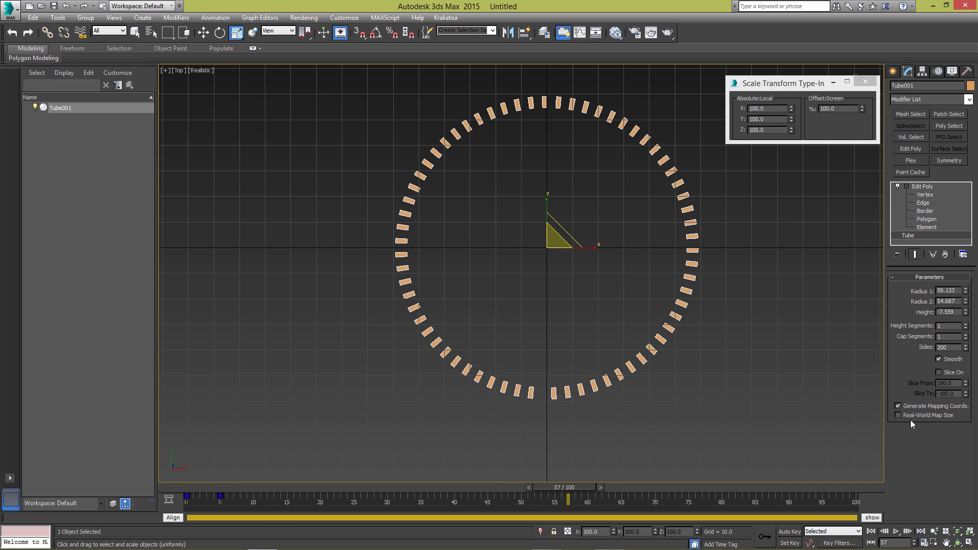
Add a Flex modifier above Edit Poly and play the animation from frame 0 to check its effect
{"action": "left_click", "coordinate": [911, 160]}
{"action": "left_click", "coordinate": [927, 187]}
{"action": "left_click_drag", "start_coordinate": [927, 187], "coordinate": [926, 187]}
{"action": "left_click", "coordinate": [906, 194]}
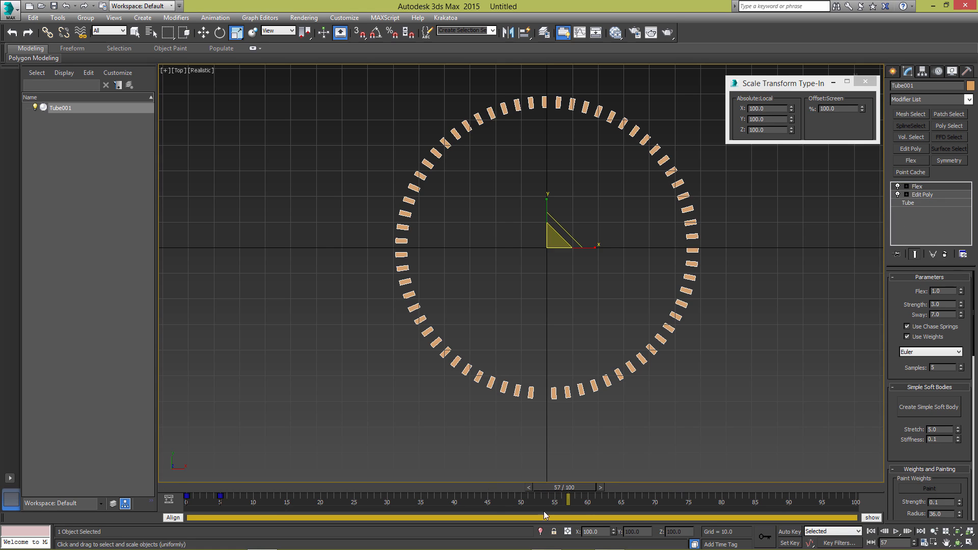
{"action": "left_click", "coordinate": [871, 531]}
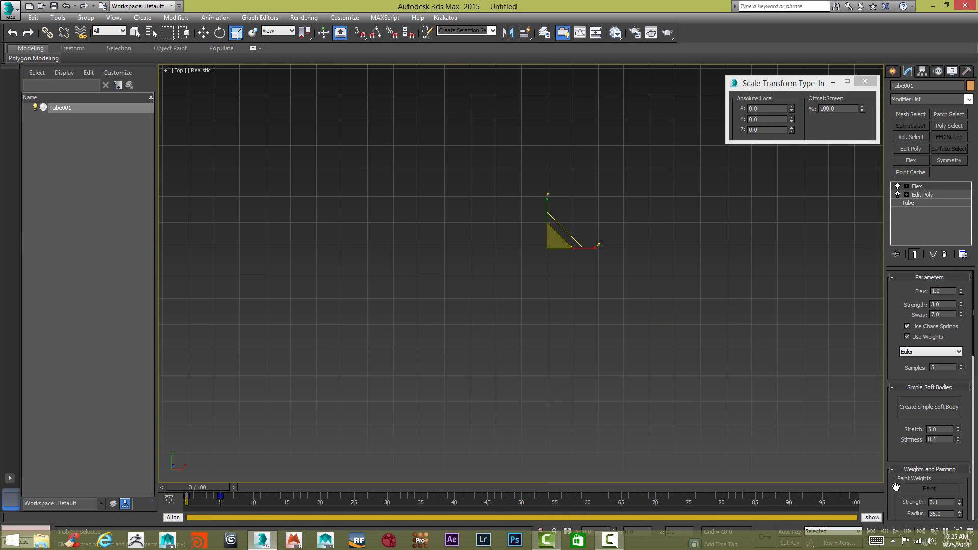
{"action": "left_click", "coordinate": [896, 531]}
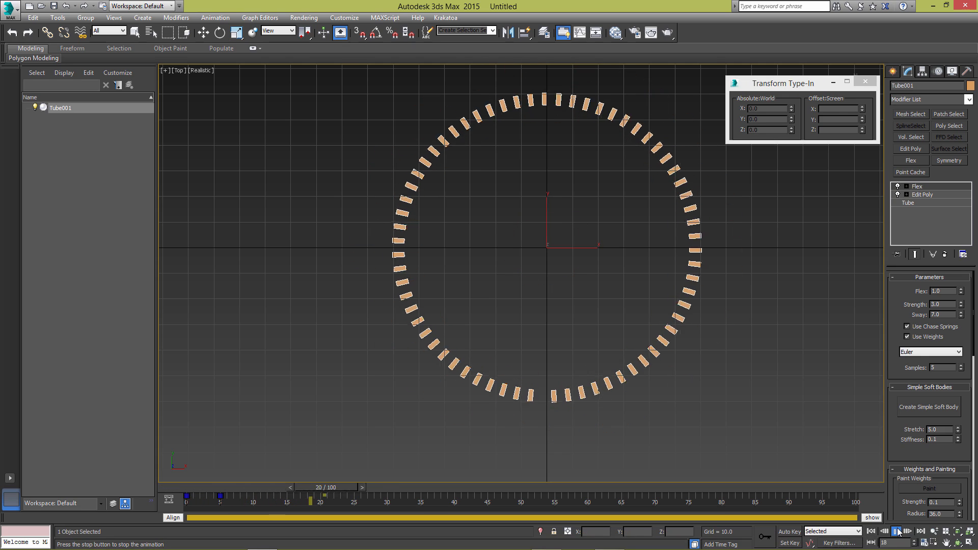
{"action": "left_click", "coordinate": [896, 532]}
Set the Flex modifier's Flex to 0.3 and Strength to 7, then play the animation and return to frame 0
{"action": "double_click", "coordinate": [937, 291]}
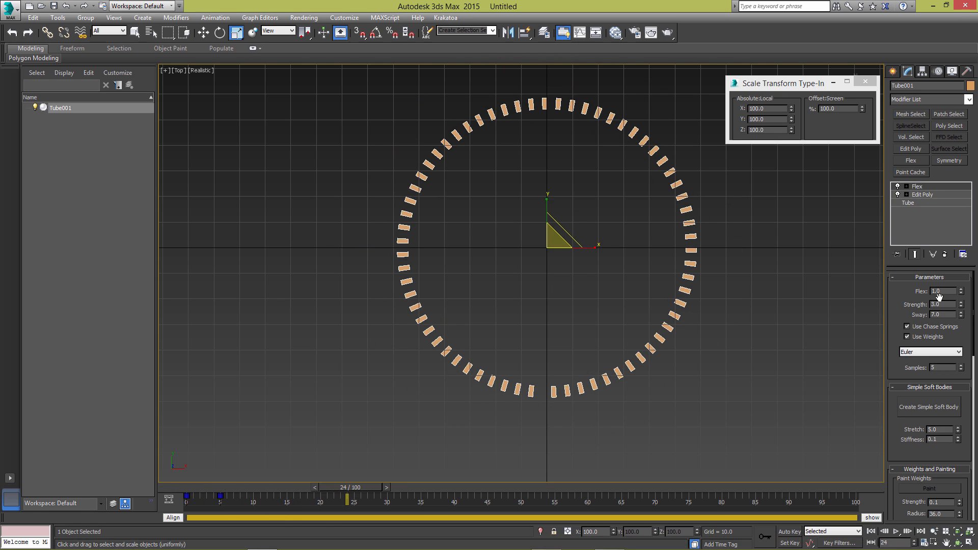
{"action": "type", "text": "0.3"}
{"action": "key", "text": "Tab"}
{"action": "type", "text": "7"}
{"action": "key", "text": "Tab"}
{"action": "left_click", "coordinate": [896, 531]}
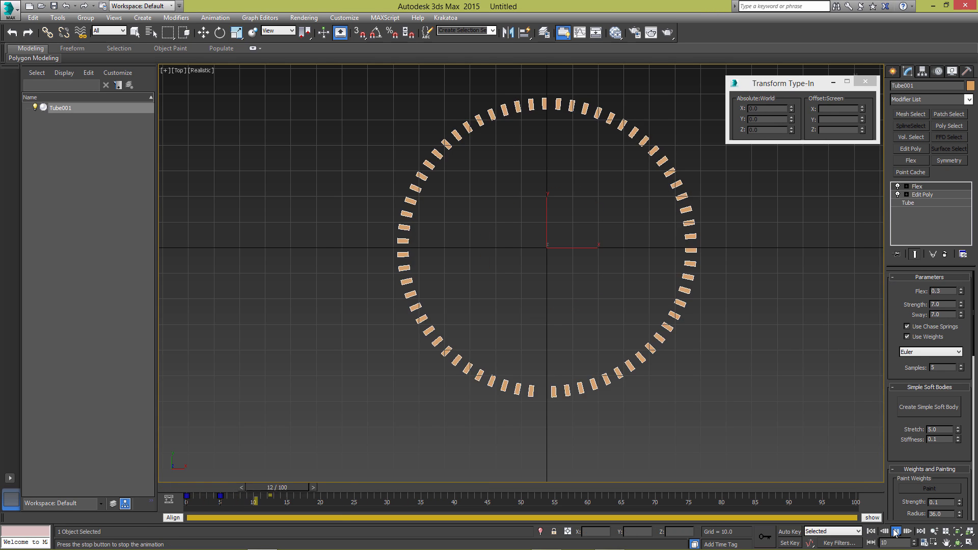
{"action": "left_click", "coordinate": [895, 530]}
{"action": "left_click", "coordinate": [871, 531]}
{"action": "left_click", "coordinate": [886, 531]}
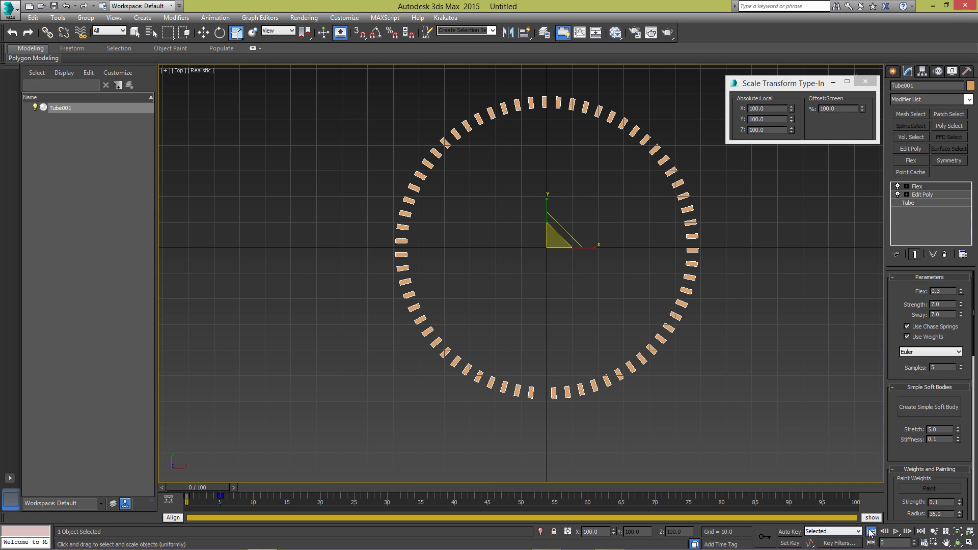
{"action": "left_click", "coordinate": [871, 531]}
On frame 5, clone the ring as a smaller inner copy scaled to about 88.7% in X and Y
{"action": "left_click_drag", "start_coordinate": [214, 487], "coordinate": [241, 487]}
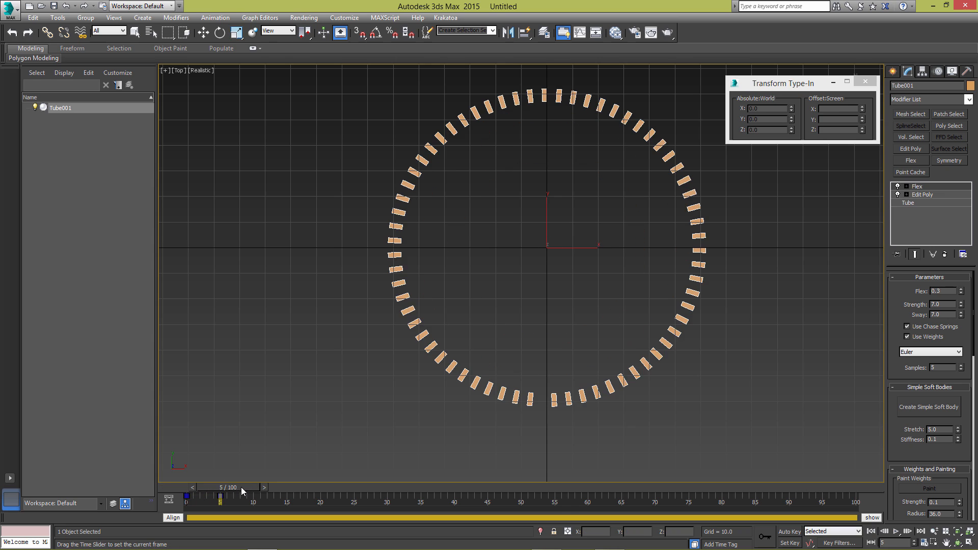
{"action": "key", "text": "r"}
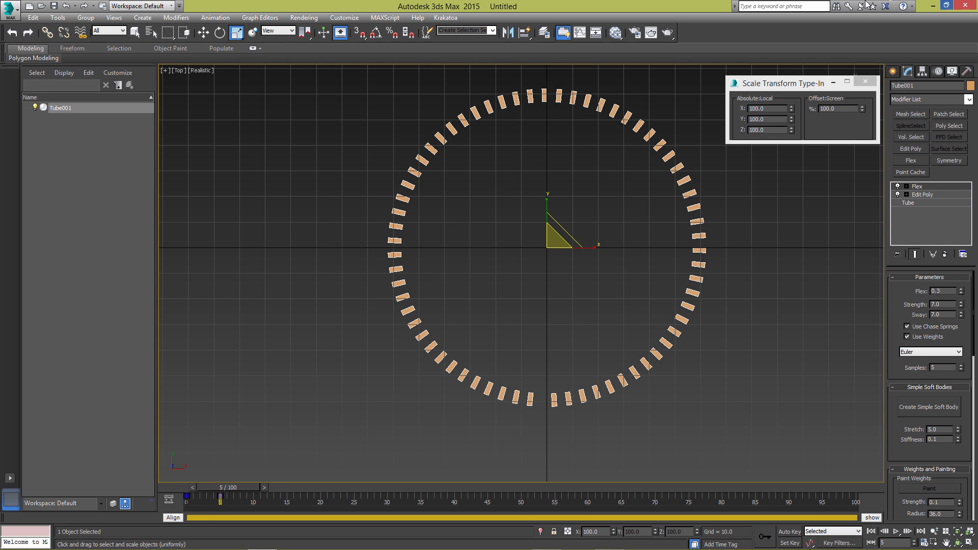
{"action": "middle_click_drag", "start_coordinate": [583, 218], "coordinate": [563, 215]}
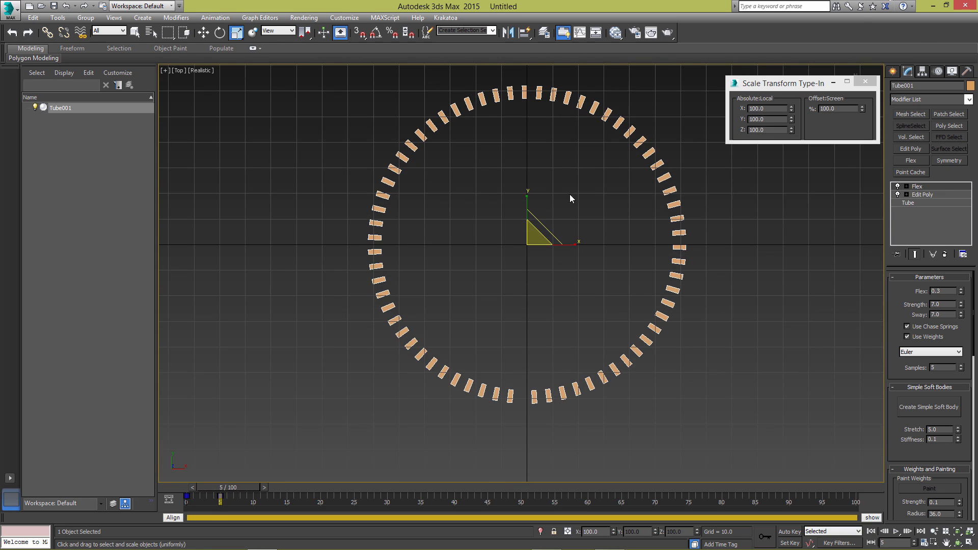
{"action": "left_click_drag", "start_coordinate": [530, 220], "coordinate": [537, 234], "text": "shift"}
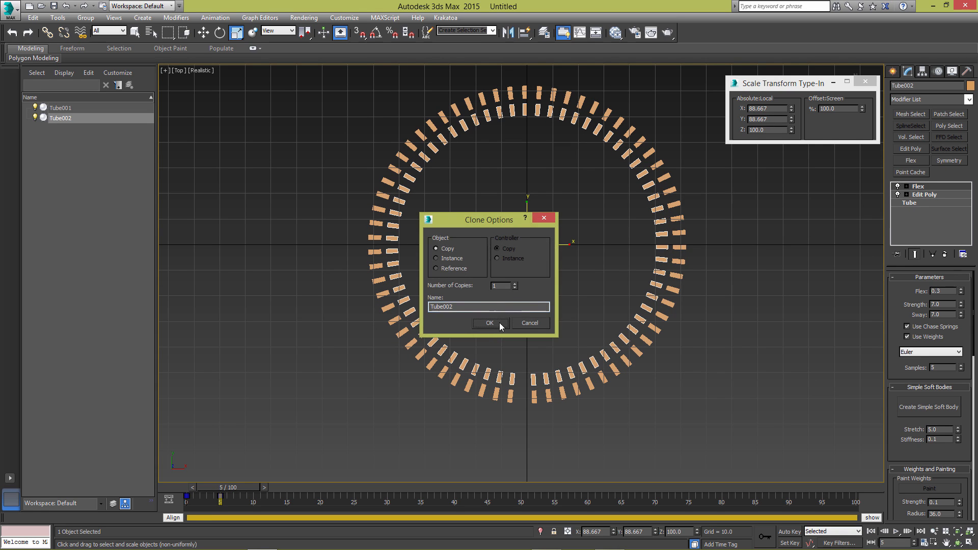
{"action": "left_click", "coordinate": [489, 323]}
Select the outer ring, show its motion settings and freeze its transform
{"action": "left_click", "coordinate": [593, 108]}
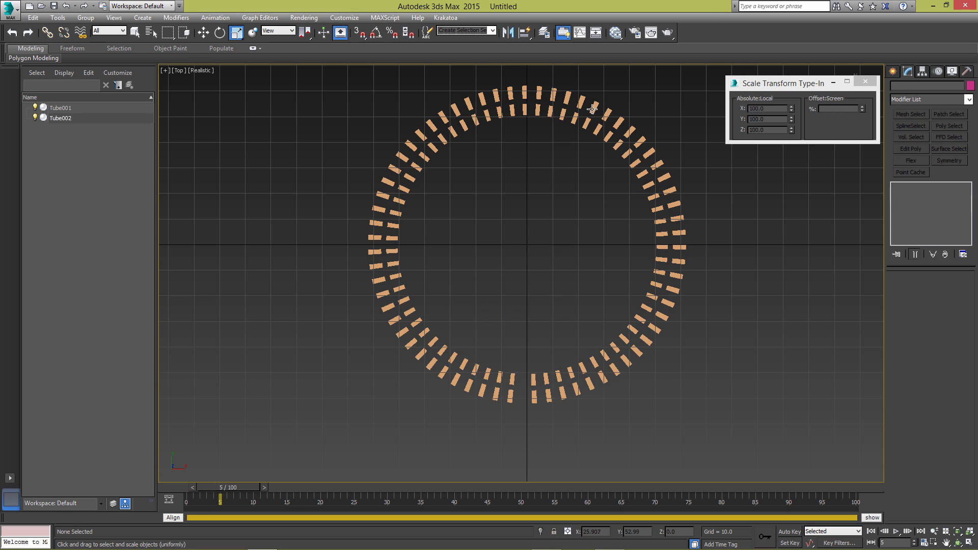
{"action": "left_click", "coordinate": [939, 72]}
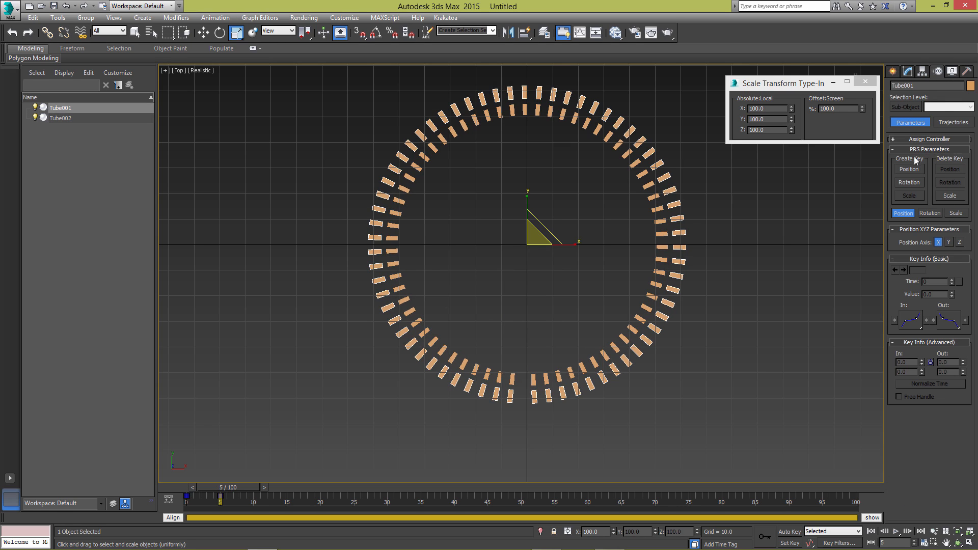
{"action": "right_click", "coordinate": [627, 127]}
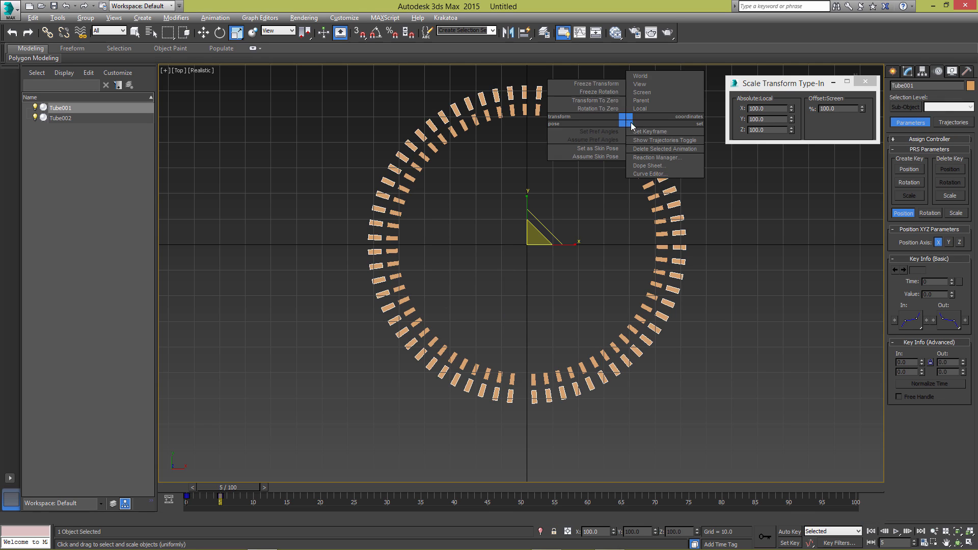
{"action": "left_click", "coordinate": [611, 85]}
{"action": "left_click", "coordinate": [532, 344]}
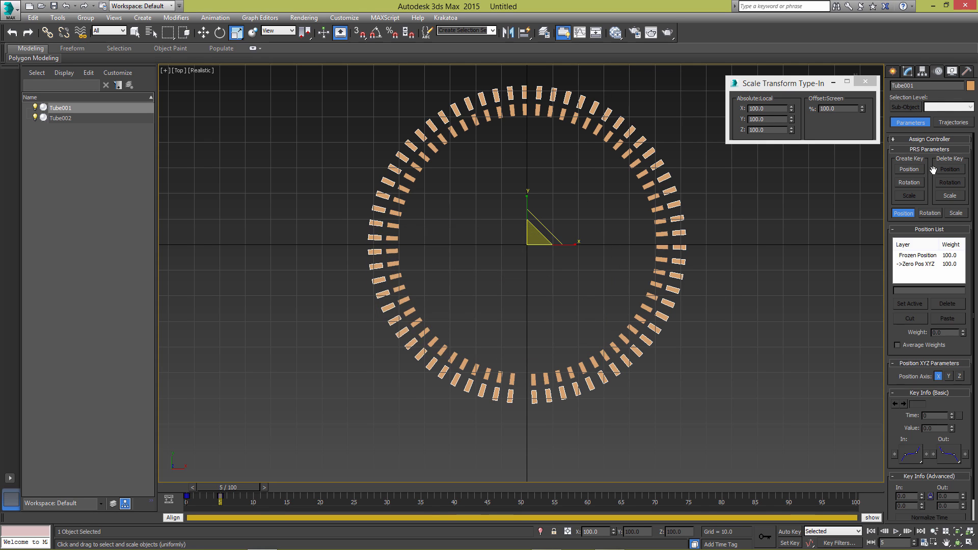
Assign a Float Script controller to the Z Rotation track under the outer ring's Zero Euler XYZ
{"action": "left_click", "coordinate": [896, 140]}
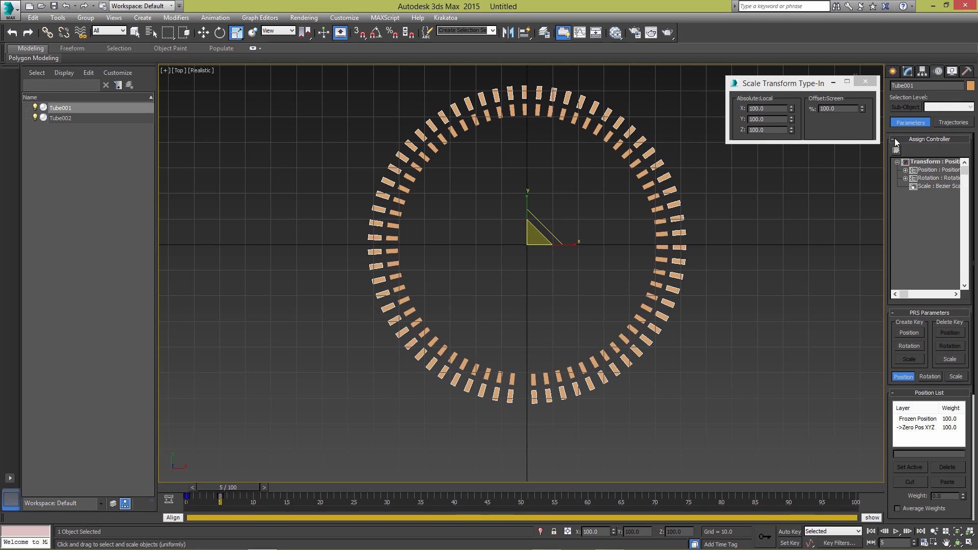
{"action": "left_click", "coordinate": [905, 177]}
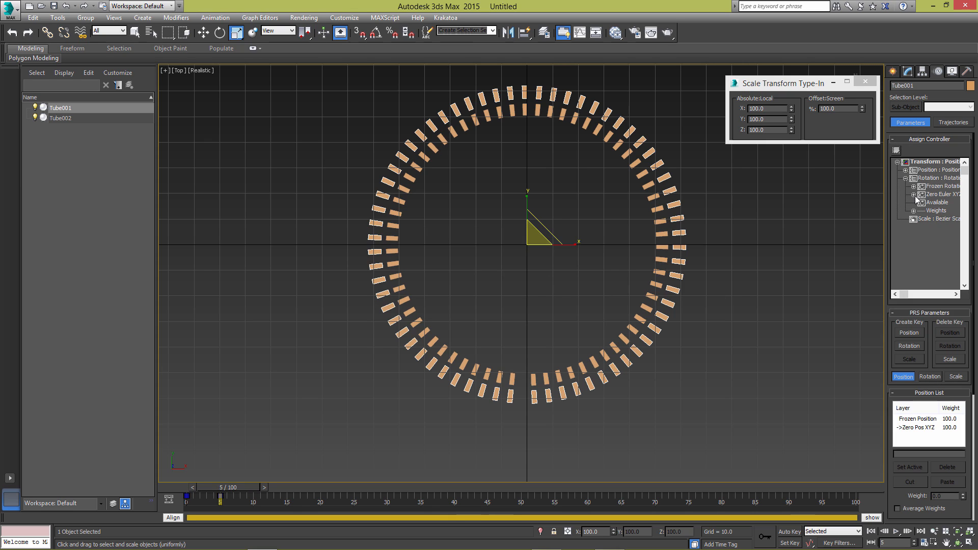
{"action": "left_click", "coordinate": [914, 194]}
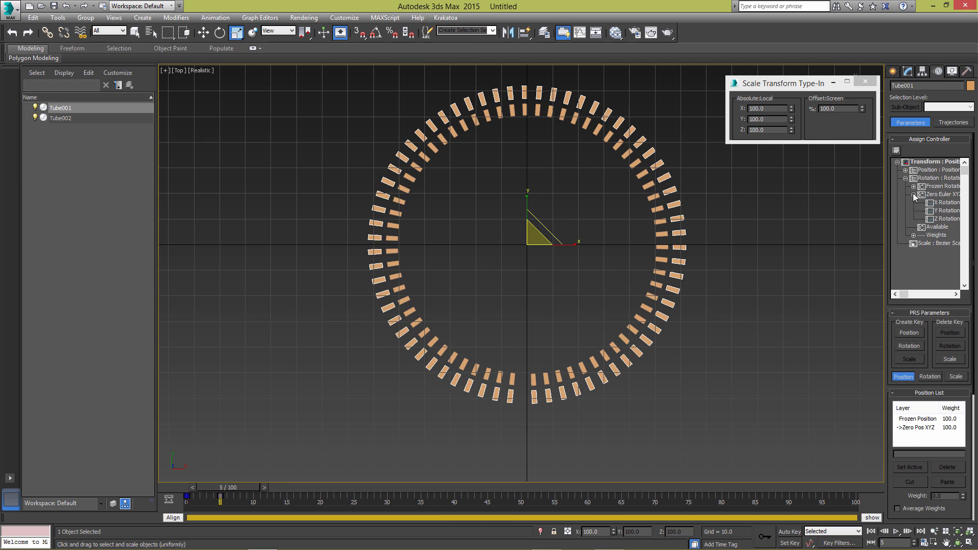
{"action": "left_click", "coordinate": [946, 218]}
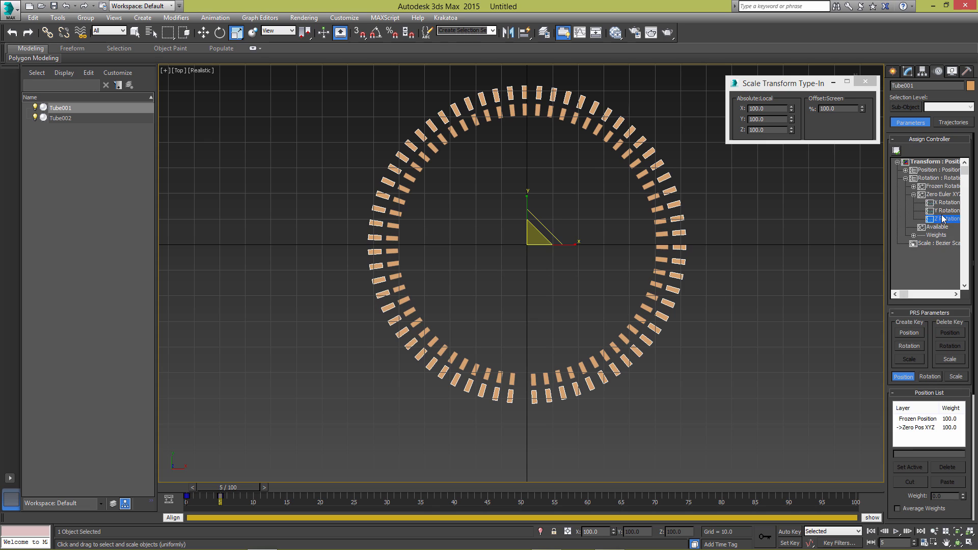
{"action": "left_click", "coordinate": [896, 151]}
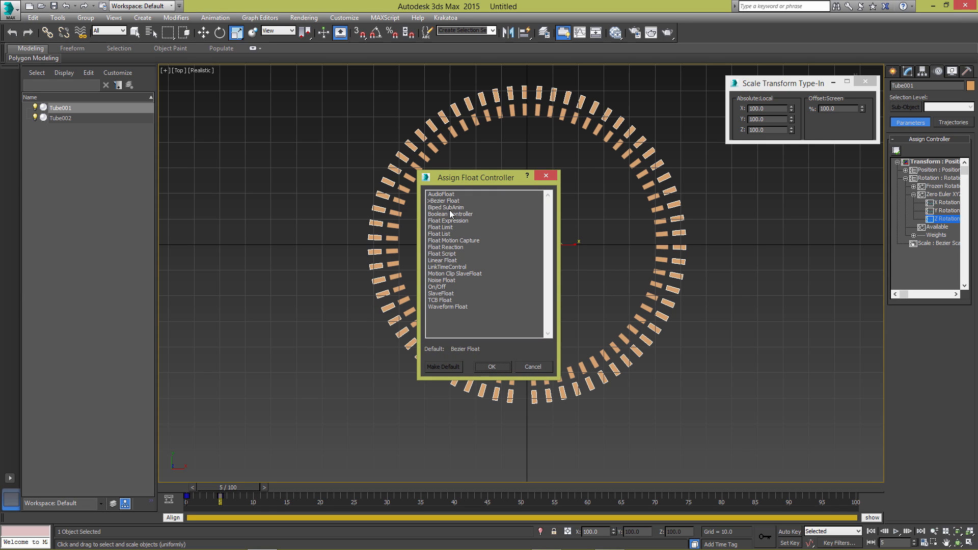
{"action": "left_click", "coordinate": [451, 253]}
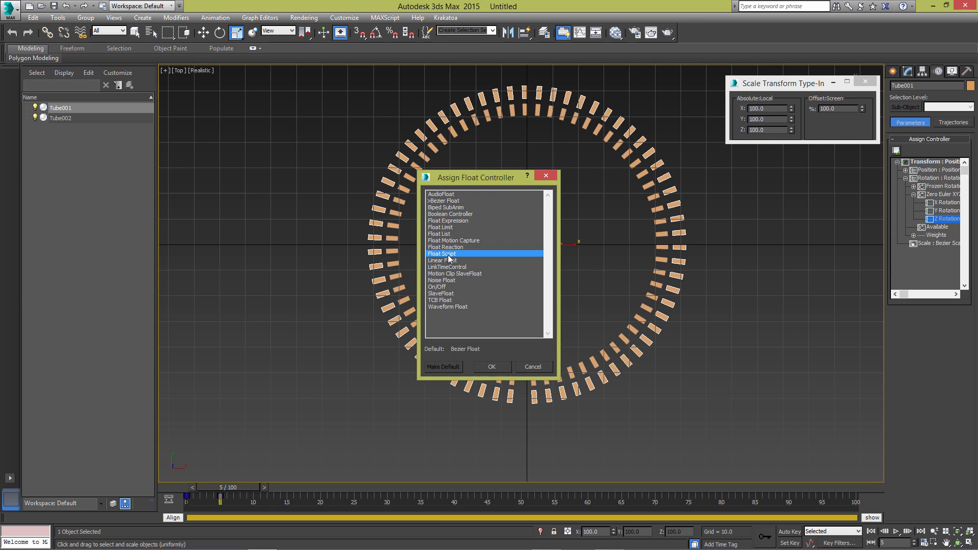
{"action": "left_click", "coordinate": [489, 366]}
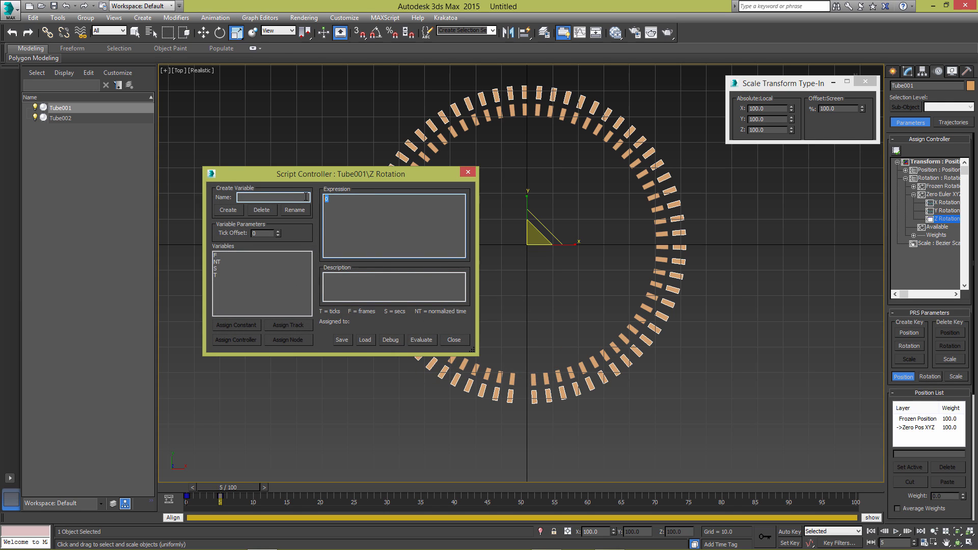
Enter currenttime as the Z Rotation script expression, evaluate it and play the animation
{"action": "type", "text": "currenttime"}
{"action": "left_click", "coordinate": [420, 339]}
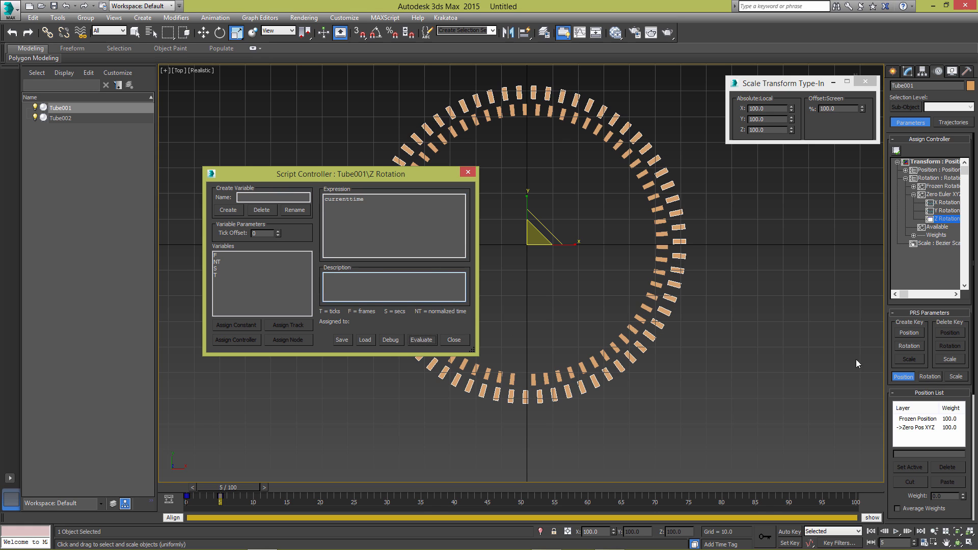
{"action": "left_click", "coordinate": [896, 531]}
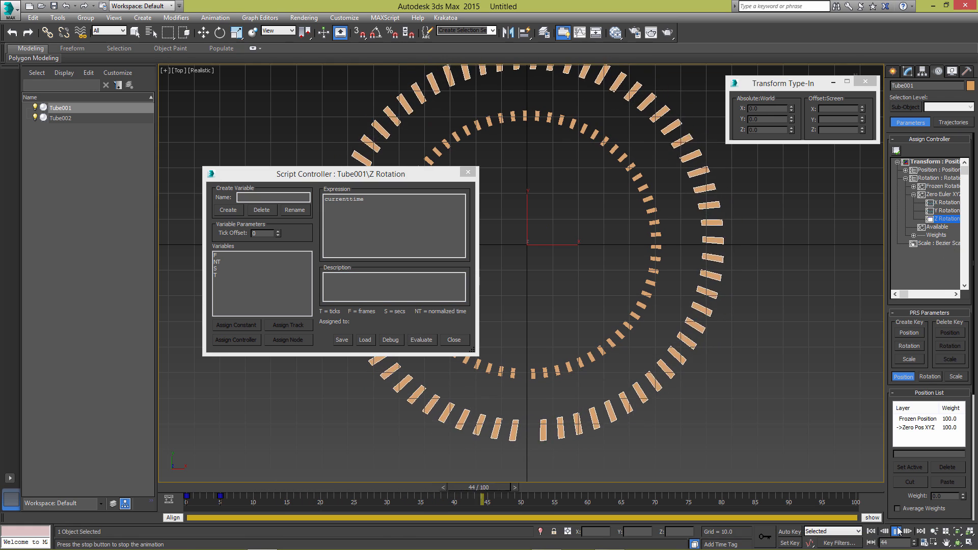
Change the outer ring's Z Rotation script expression to currenttime/48, evaluate it and play the animation from frame 0
{"action": "left_click", "coordinate": [897, 531]}
{"action": "key", "text": "r"}
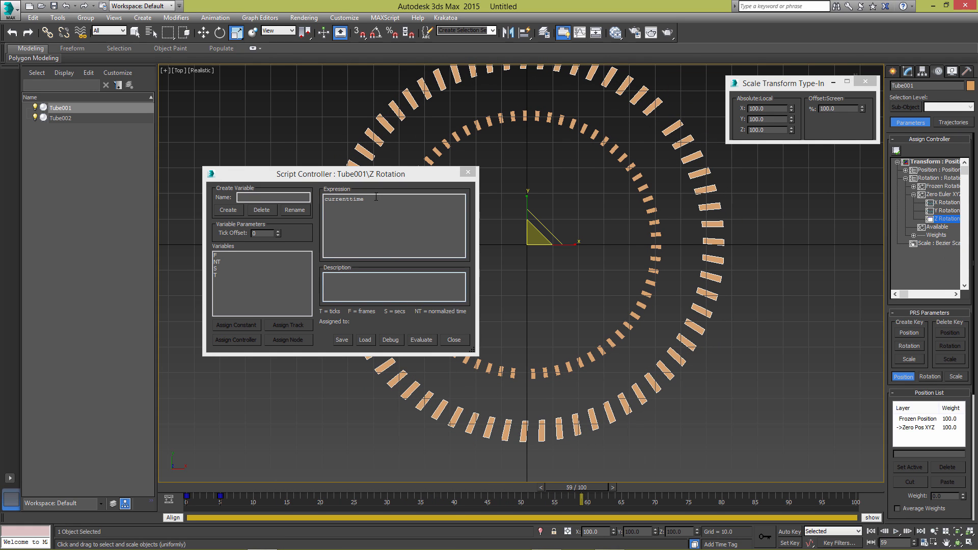
{"action": "left_click", "coordinate": [376, 198]}
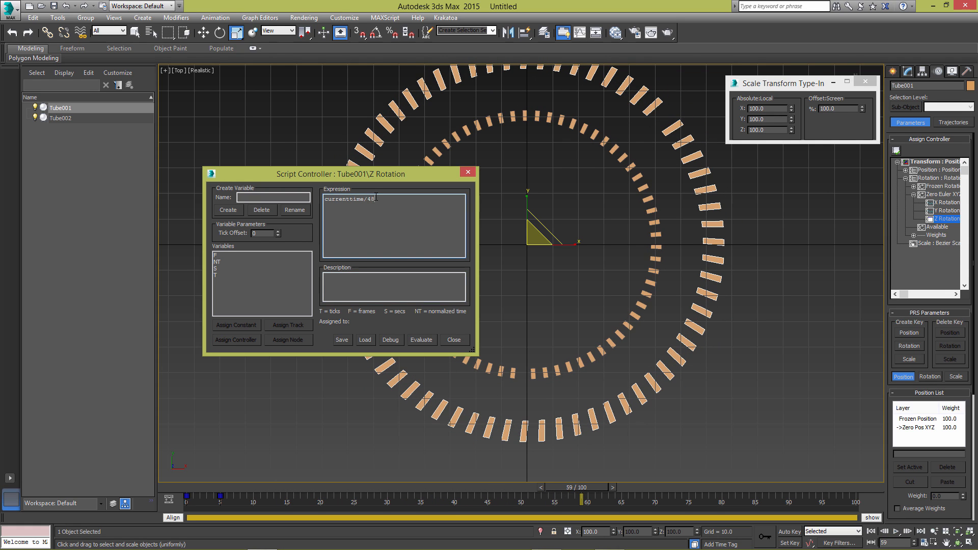
{"action": "left_click", "coordinate": [420, 341]}
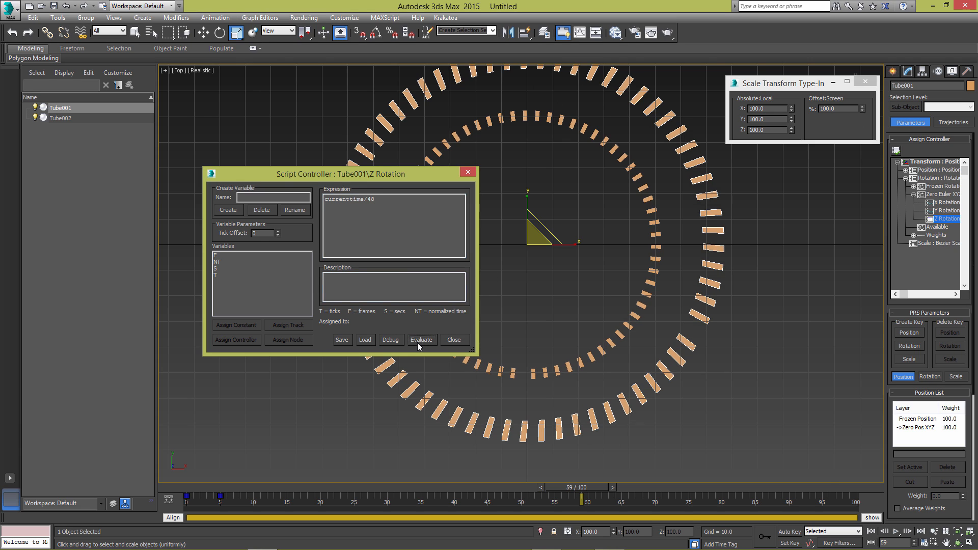
{"action": "left_click", "coordinate": [871, 531]}
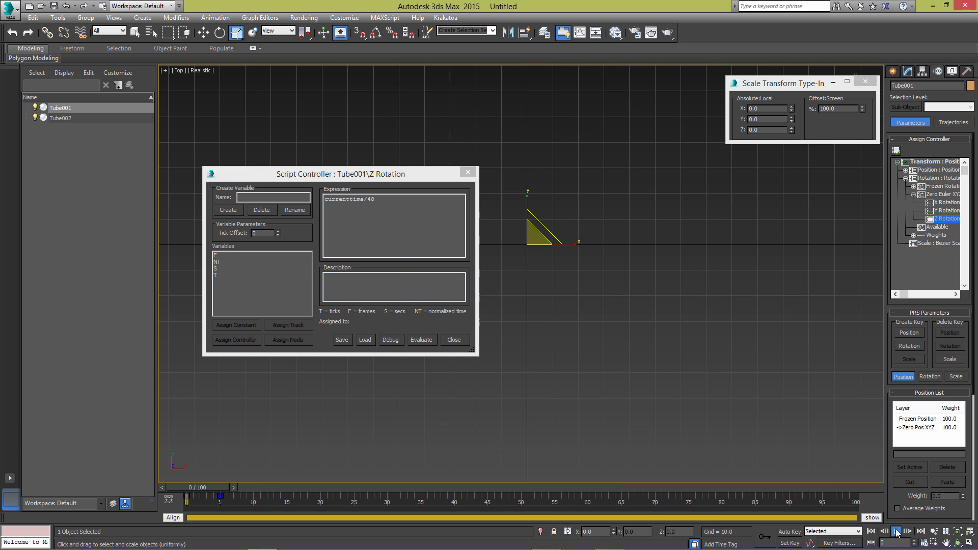
{"action": "left_click", "coordinate": [897, 531]}
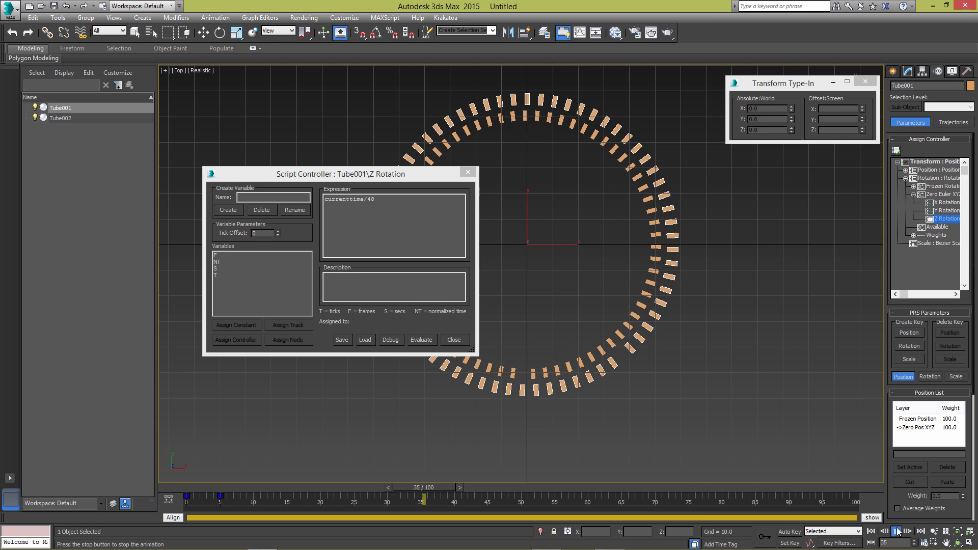
Set the outer ring's Z Rotation expression to currenttime/96, evaluate it and play back the slower rotation
{"action": "left_click", "coordinate": [896, 531]}
{"action": "key", "text": "r"}
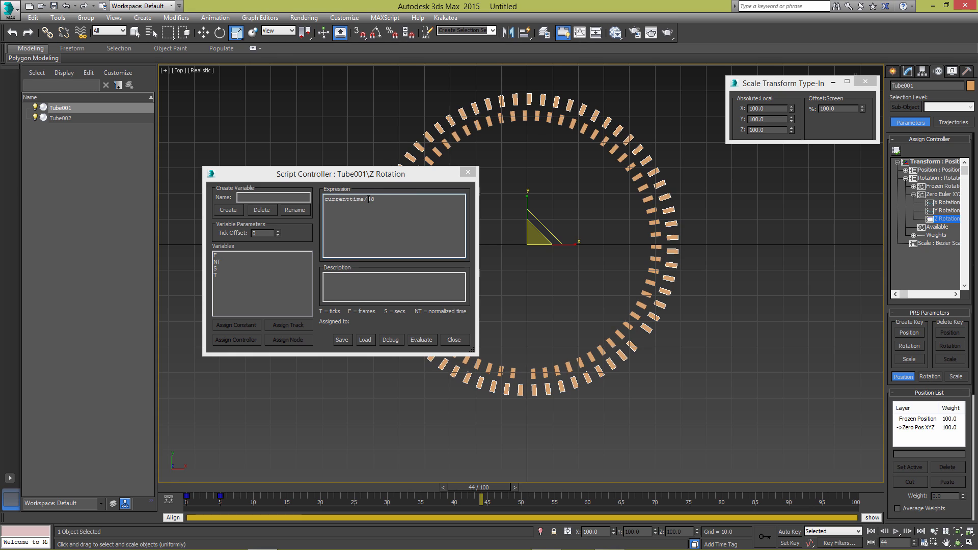
{"action": "double_click", "coordinate": [369, 199]}
{"action": "type", "text": "96"}
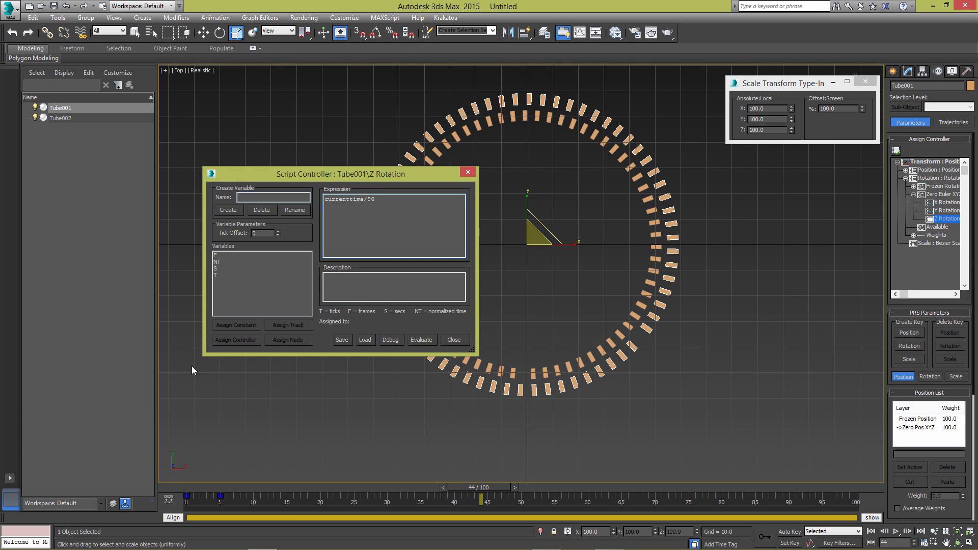
{"action": "left_click", "coordinate": [428, 340]}
{"action": "left_click", "coordinate": [896, 532]}
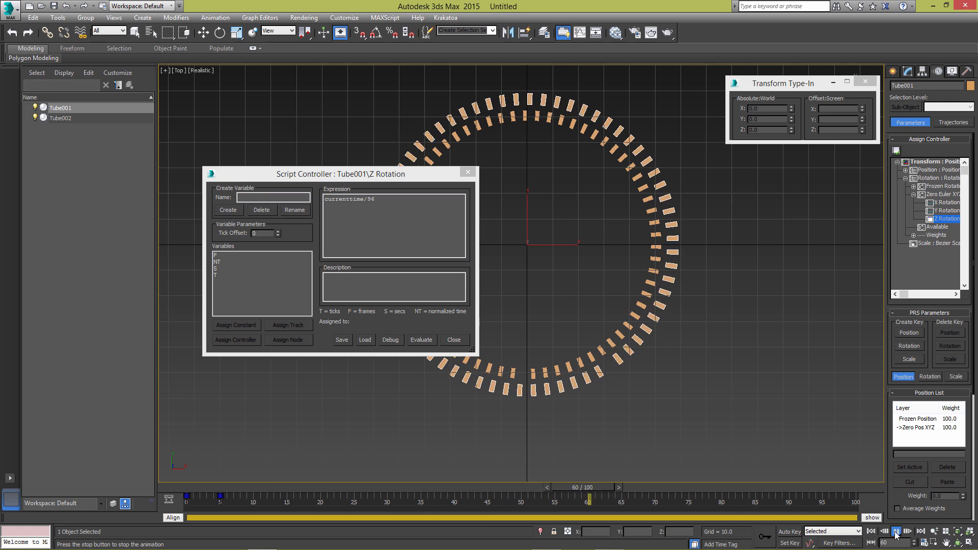
{"action": "left_click", "coordinate": [896, 531]}
Copy the outer ring's script expression and assign a Float Script controller to the inner ring's Z Rotation track
{"action": "middle_click_drag", "start_coordinate": [606, 163], "coordinate": [660, 197]}
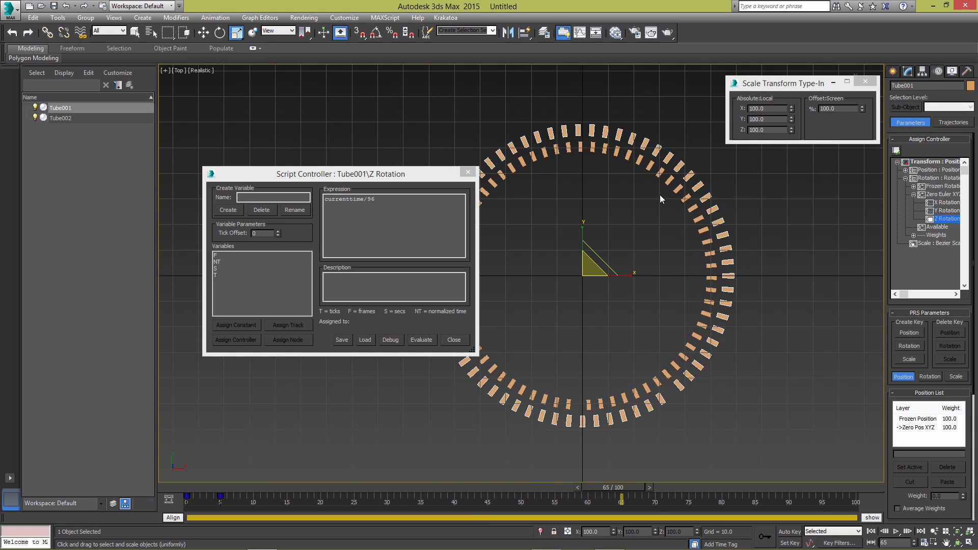
{"action": "left_click", "coordinate": [639, 158]}
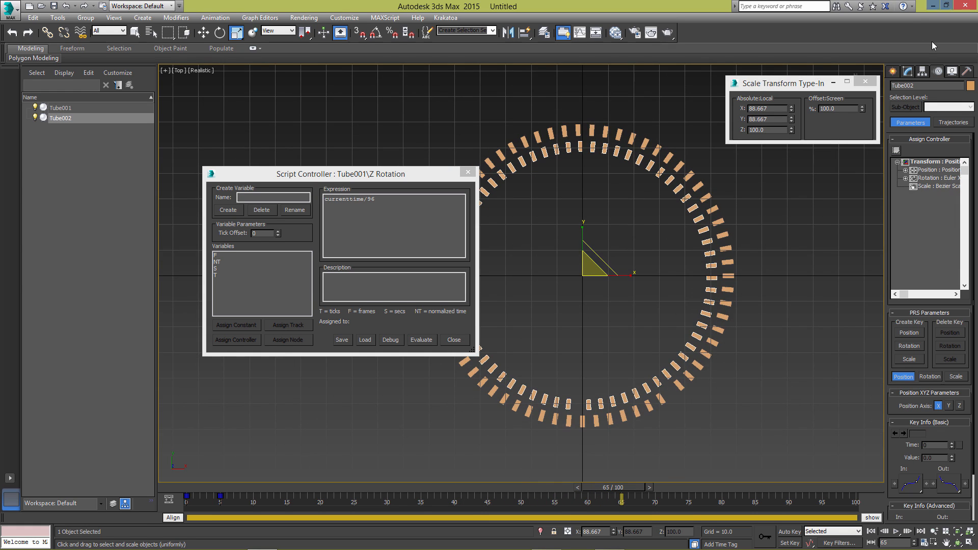
{"action": "left_click", "coordinate": [952, 72]}
{"action": "left_click", "coordinate": [938, 72]}
{"action": "left_click", "coordinate": [905, 178]}
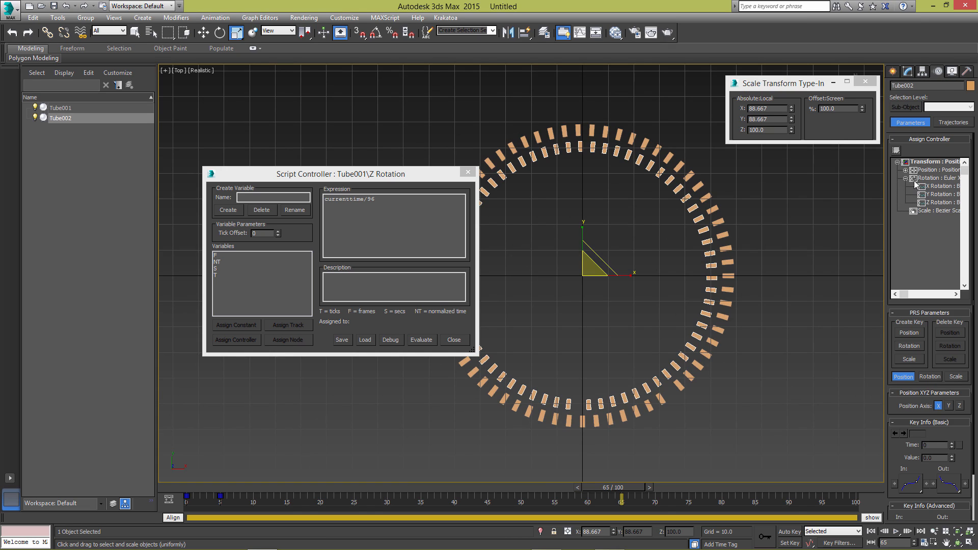
{"action": "left_click", "coordinate": [941, 203]}
{"action": "left_click", "coordinate": [896, 150]}
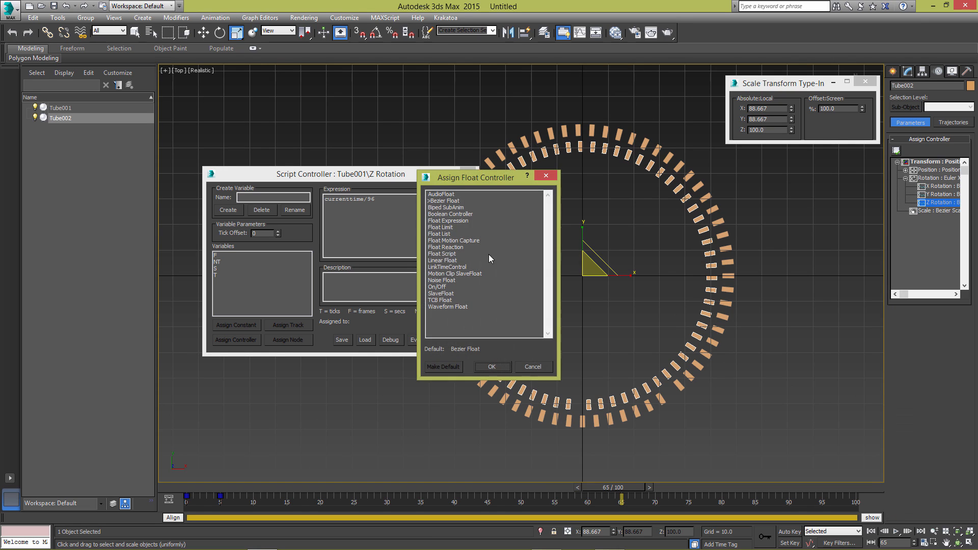
{"action": "left_click_drag", "start_coordinate": [387, 173], "coordinate": [239, 199]}
{"action": "key", "text": "ctrl+c"}
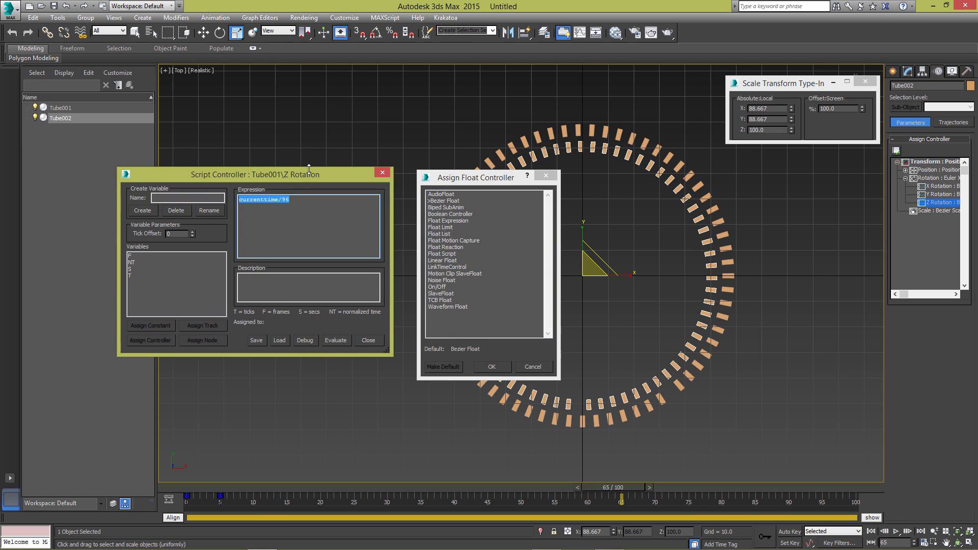
{"action": "left_click", "coordinate": [383, 173]}
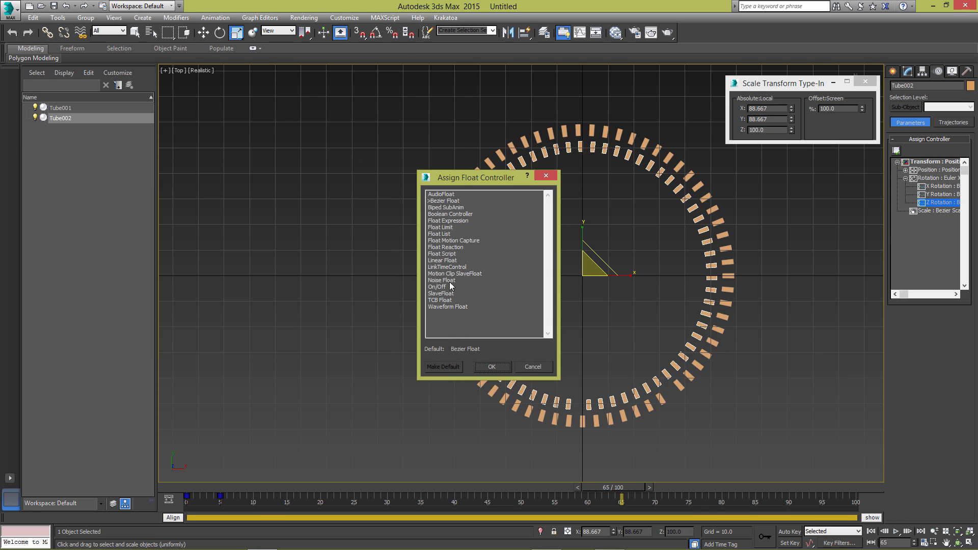
{"action": "left_click", "coordinate": [448, 254]}
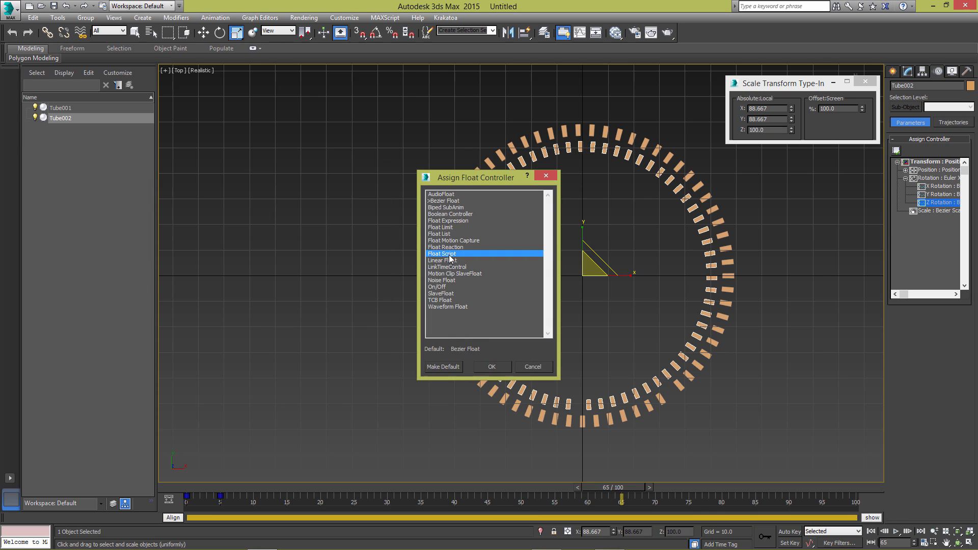
{"action": "left_click", "coordinate": [492, 366]}
Enter -(currenttime/96) as the inner ring's Z Rotation expression, evaluate it and play the animation
{"action": "double_click", "coordinate": [241, 198]}
{"action": "key", "text": "ctrl+v"}
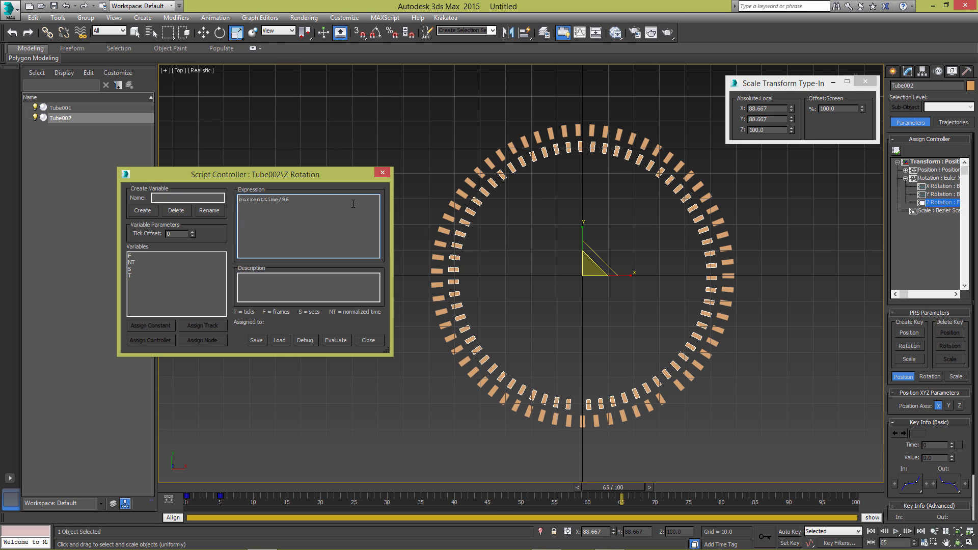
{"action": "type", "text": "("}
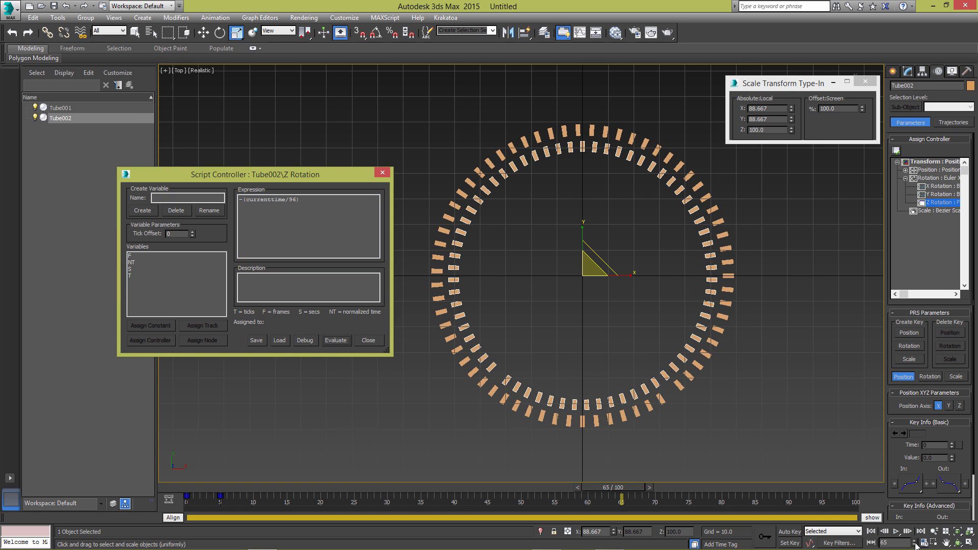
{"action": "left_click", "coordinate": [895, 531]}
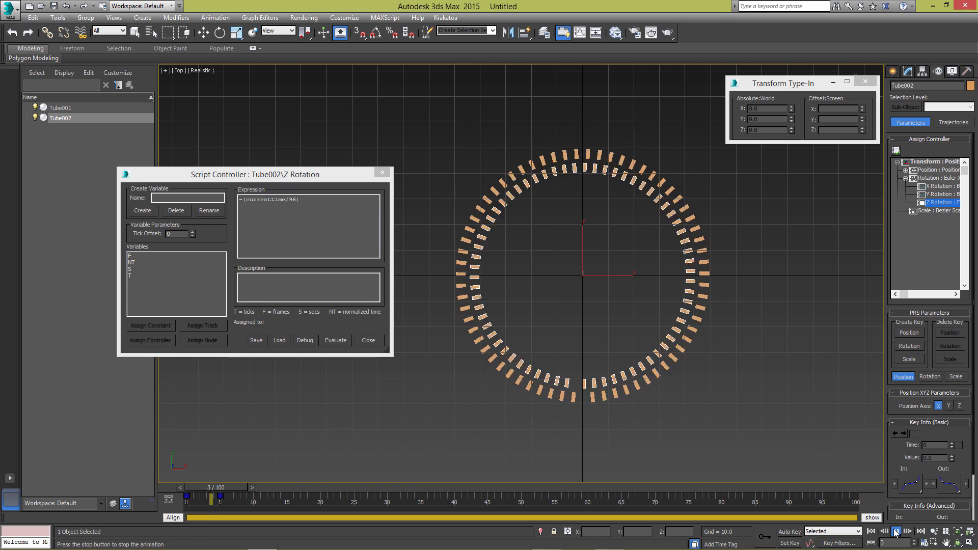
{"action": "key", "text": "r"}
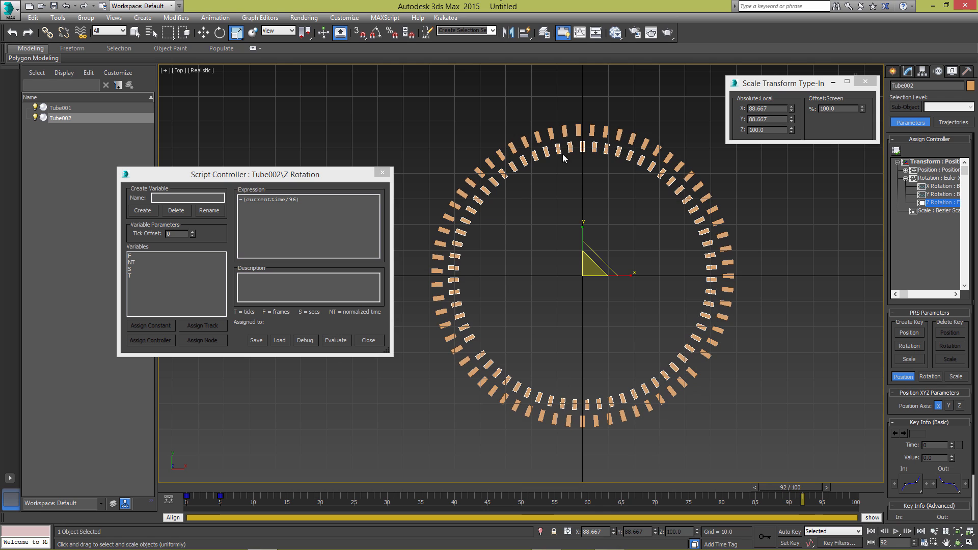
{"action": "mouse_move", "coordinate": [908, 535]}
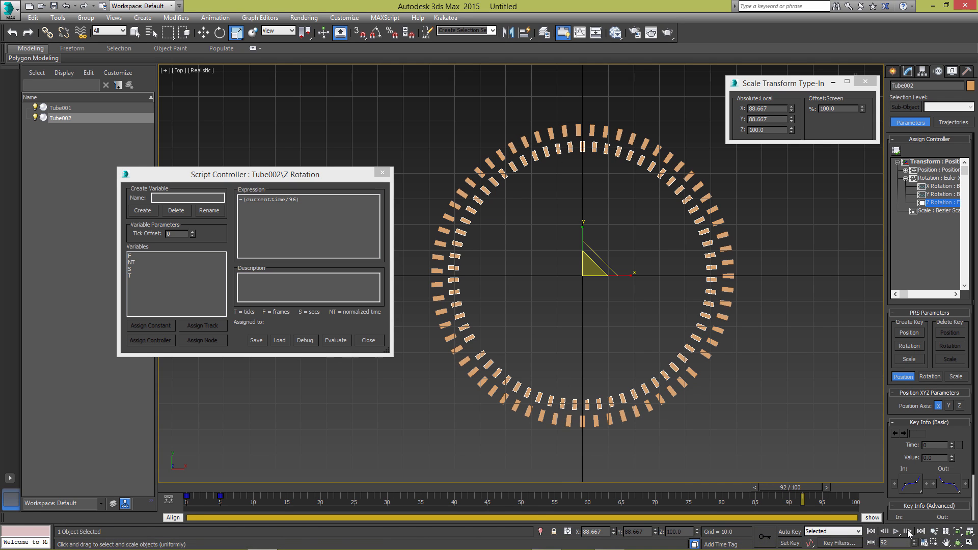
{"action": "key", "text": "Escape"}
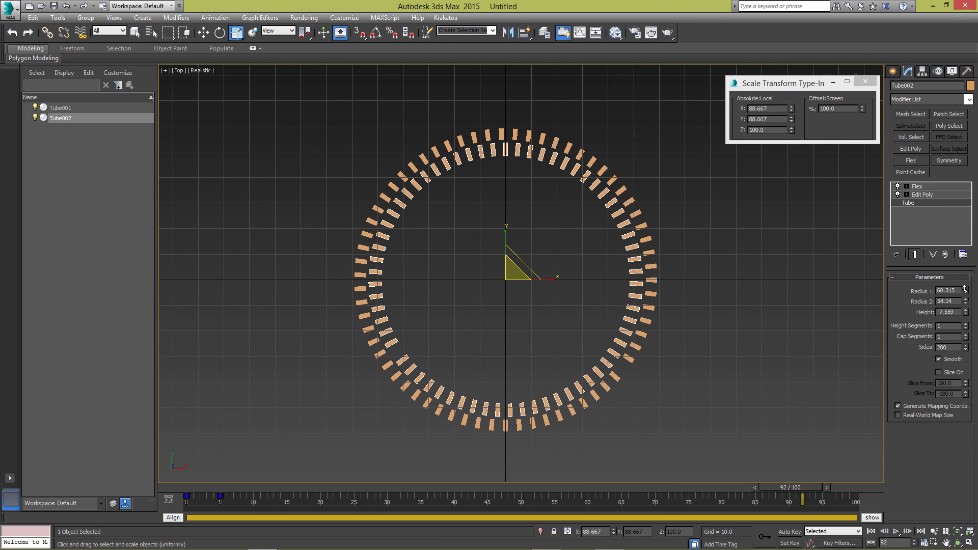
Set the inner ring's Radius 2 to about 59.06 at the Tube level and play the animation
{"action": "left_click_drag", "start_coordinate": [965, 301], "coordinate": [964, 288]}
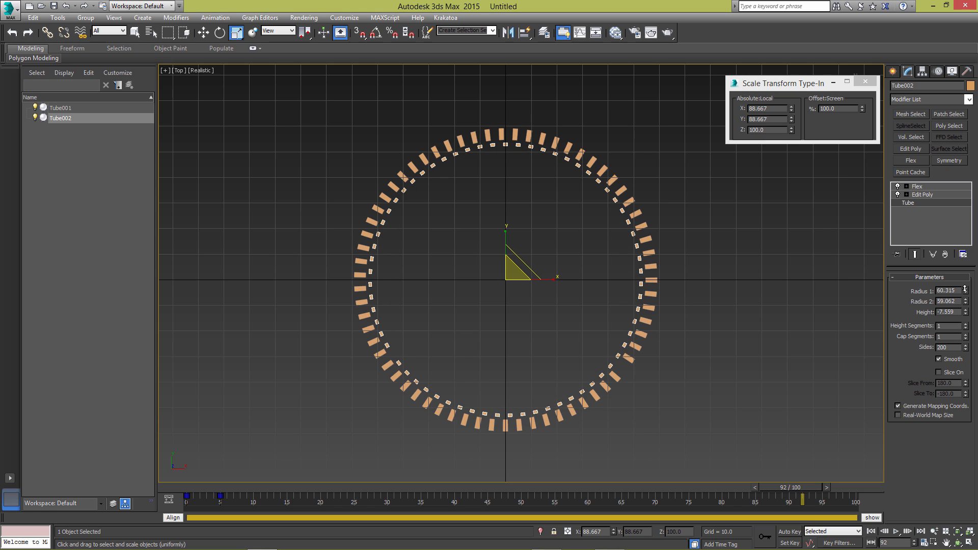
{"action": "key", "text": "/"}
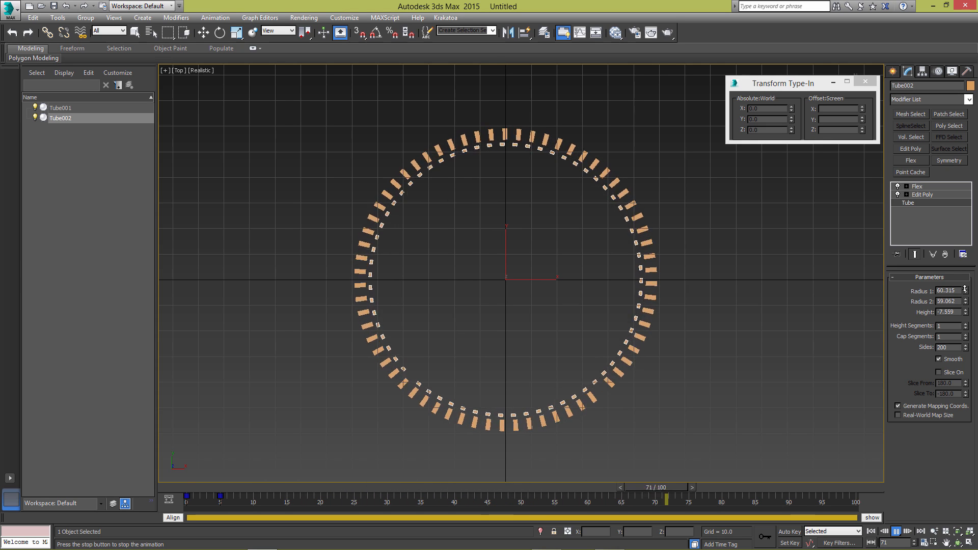
{"action": "key", "text": "/"}
{"action": "key", "text": "r"}
Clone the thin inner ring as a copy scaled to about 85.4% in X and Y, and remove the copy's Edit Poly modifier
{"action": "scroll", "coordinate": [444, 154], "scroll_direction": "up", "scroll_amount": 2}
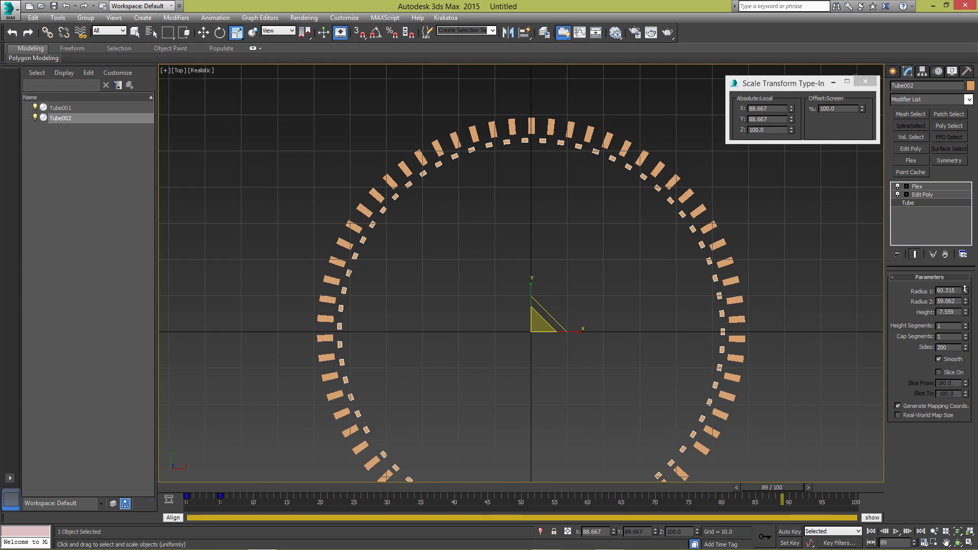
{"action": "middle_click_drag", "start_coordinate": [552, 322], "coordinate": [458, 270]}
{"action": "left_click_drag", "start_coordinate": [452, 265], "coordinate": [452, 268], "text": "shift"}
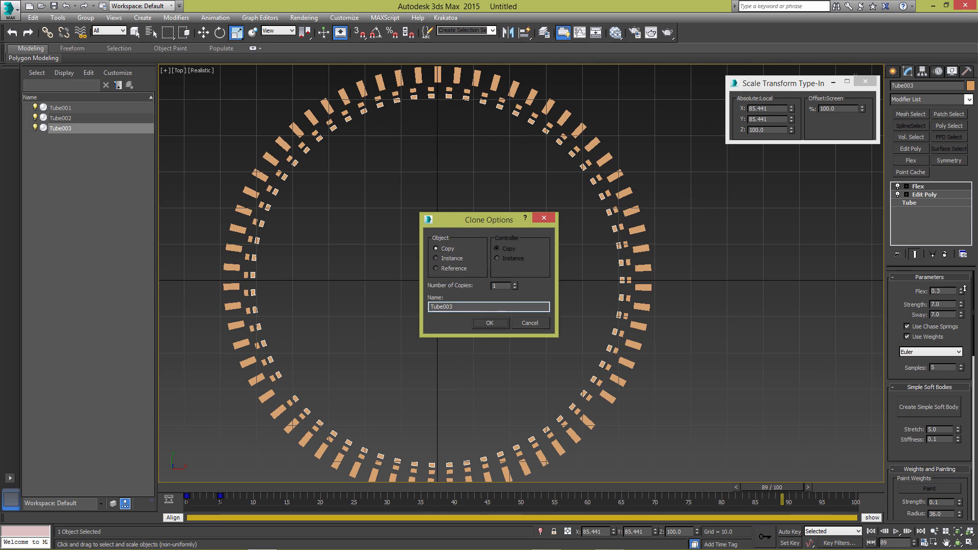
{"action": "left_click", "coordinate": [490, 323]}
{"action": "left_click", "coordinate": [922, 194]}
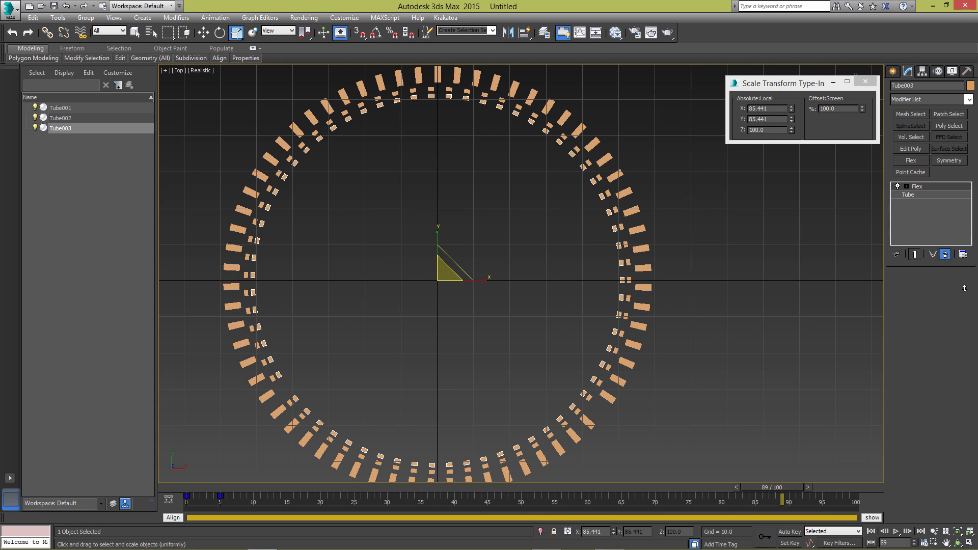
{"action": "left_click", "coordinate": [944, 254]}
Replace the script controller on the new ring's Z Rotation track with a Bezier Float controller
{"action": "left_click", "coordinate": [921, 71]}
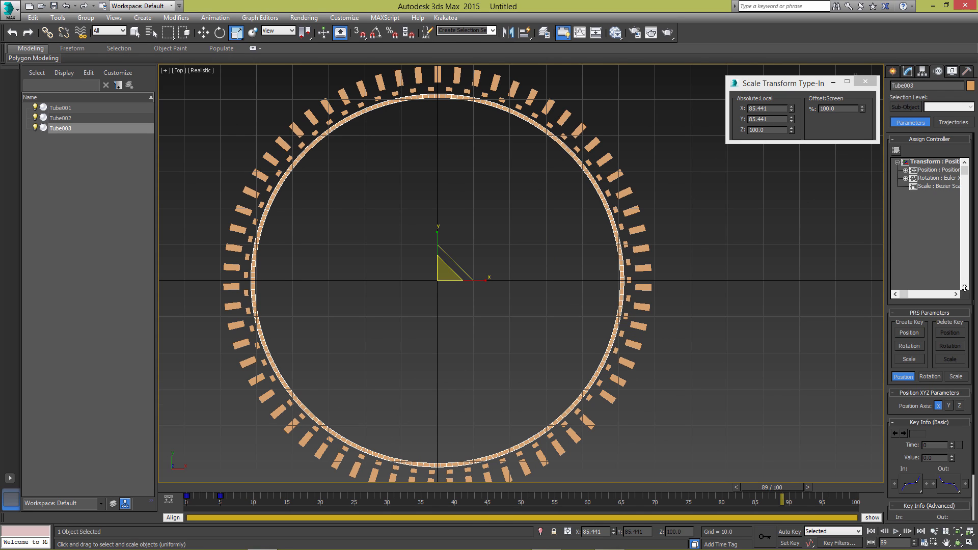
{"action": "left_click", "coordinate": [905, 178]}
{"action": "double_click", "coordinate": [941, 202]}
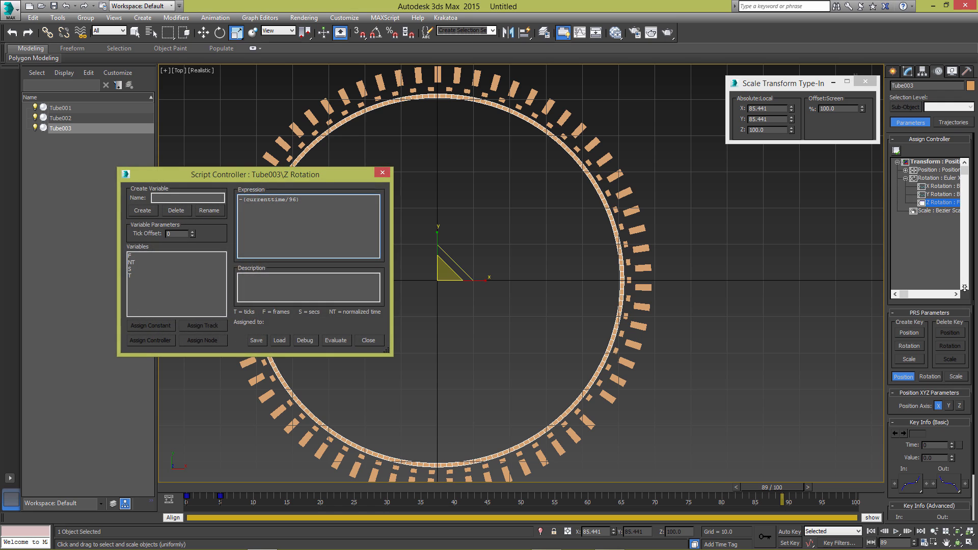
{"action": "left_click", "coordinate": [895, 150]}
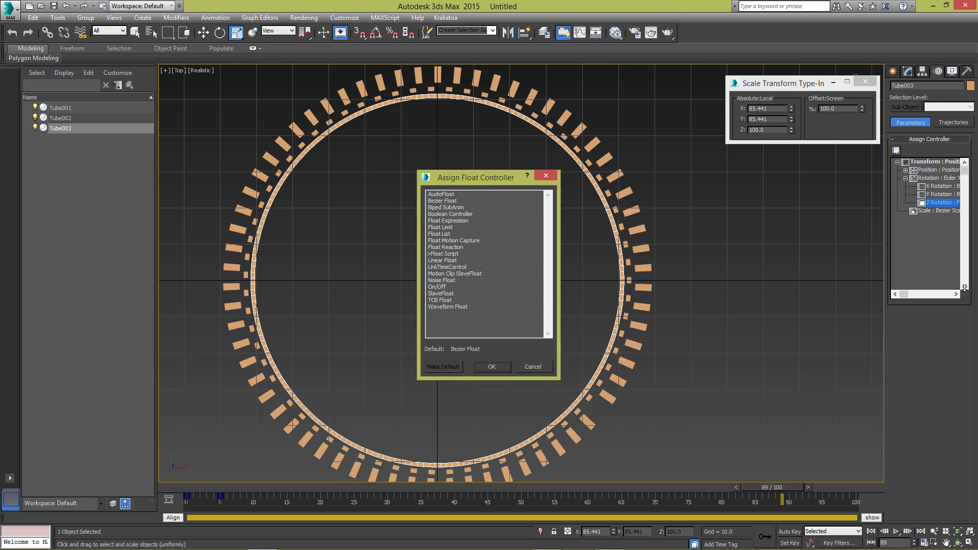
{"action": "double_click", "coordinate": [442, 201]}
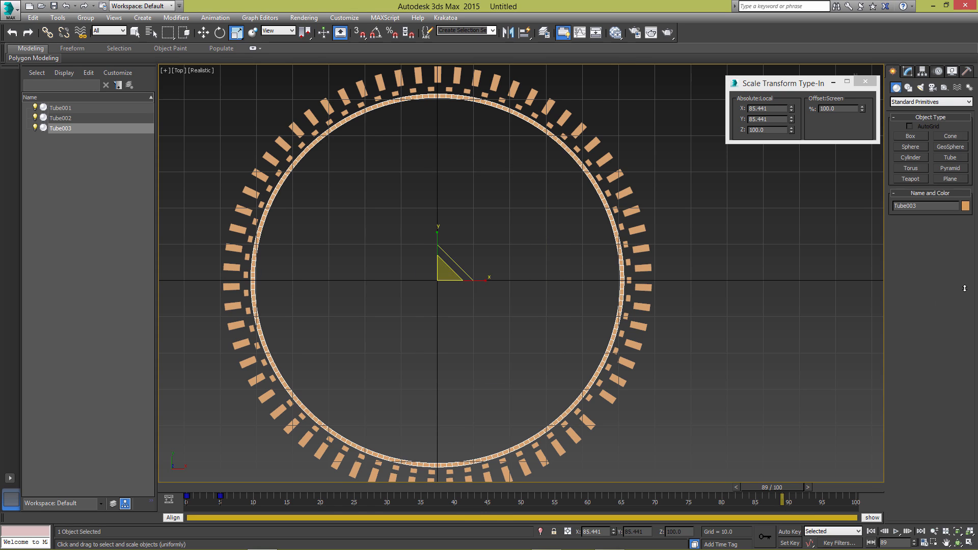
Widen the new solid ring by setting its Tube Radius 2 to about 54.93
{"action": "left_click", "coordinate": [908, 71]}
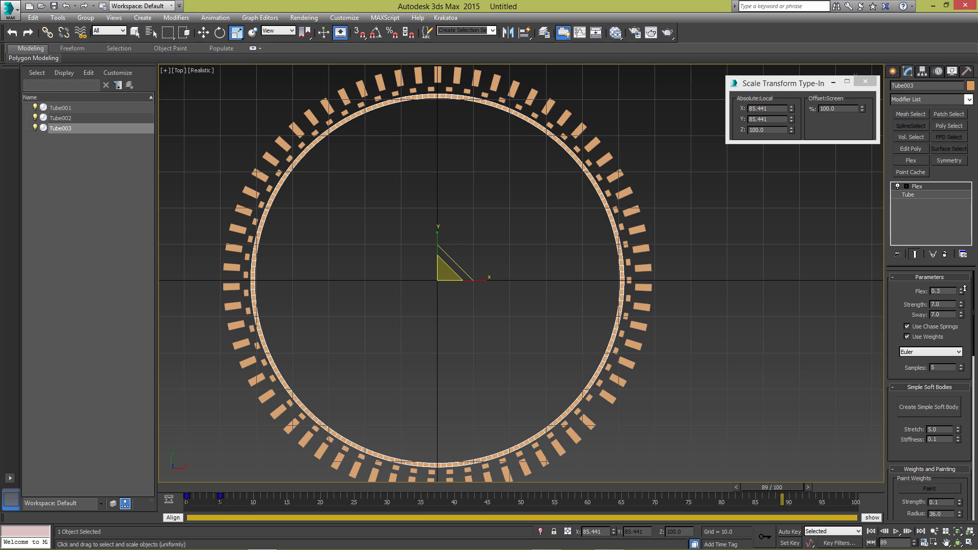
{"action": "left_click", "coordinate": [908, 195]}
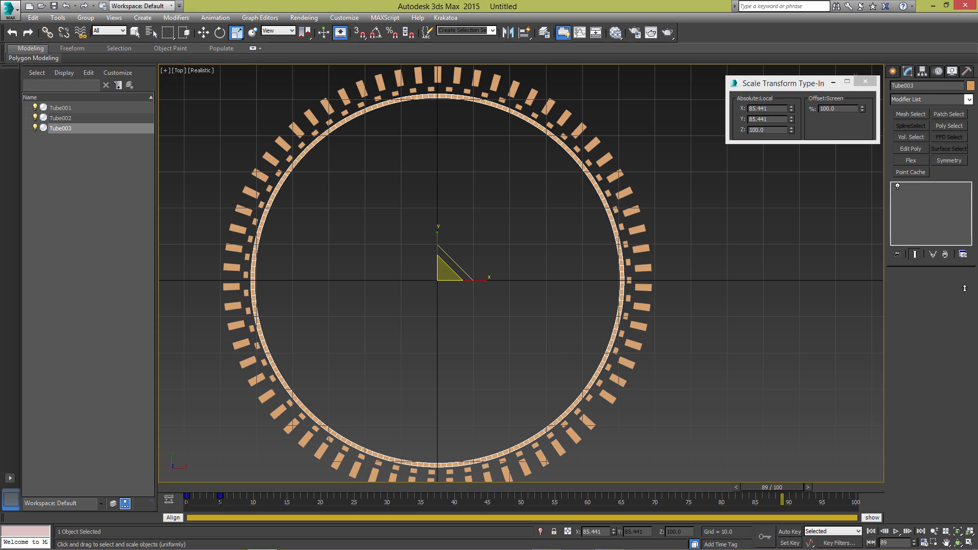
{"action": "mouse_move", "coordinate": [965, 289]}
{"action": "left_mouse_down"}
{"action": "mouse_move", "coordinate": [964, 305]}
{"action": "mouse_move", "coordinate": [964, 260]}
{"action": "mouse_move", "coordinate": [965, 316]}
{"action": "left_mouse_up"}
{"action": "key", "text": "alt"}
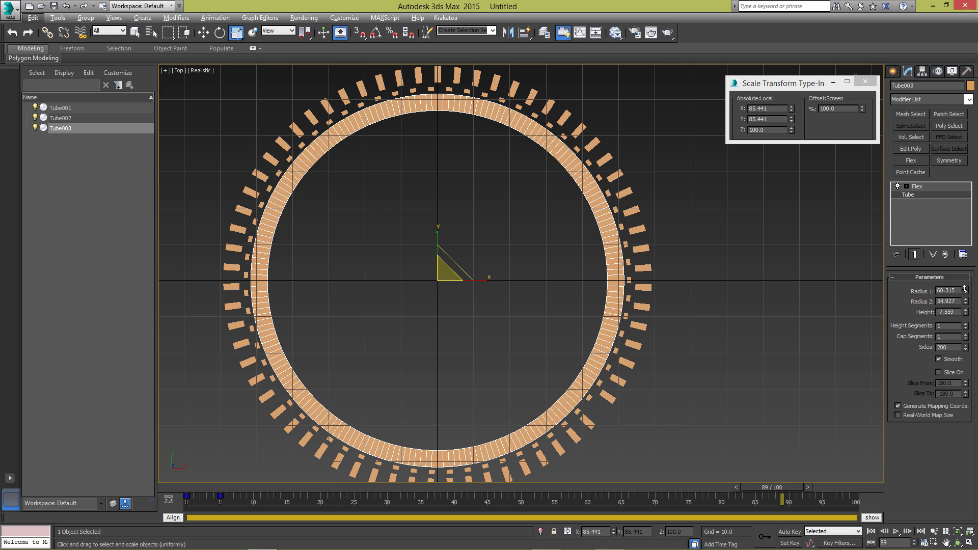
Add an Edit Poly modifier beneath Flex on the solid ring and delete its 600 side and underside polygons, keeping the flat top face
{"action": "left_click", "coordinate": [910, 148]}
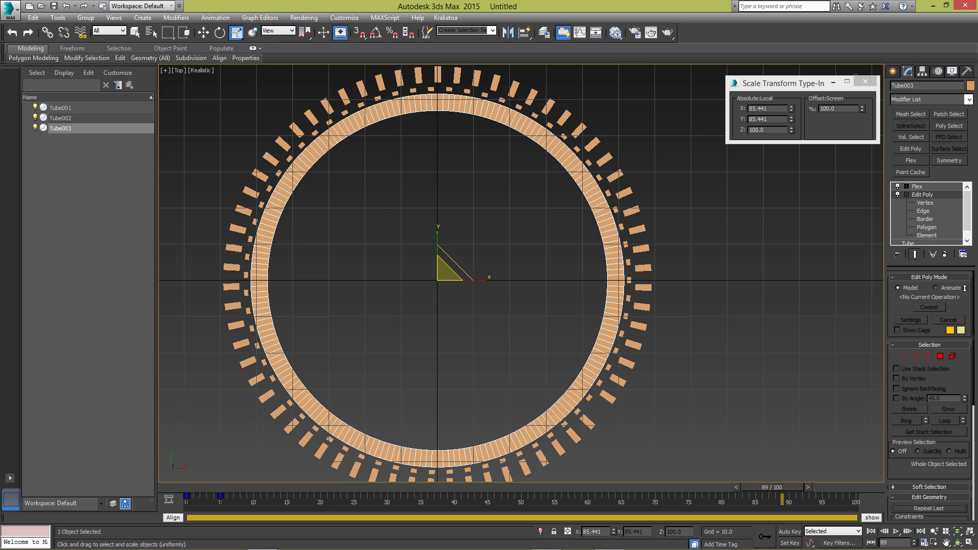
{"action": "key", "text": "4"}
{"action": "key", "text": "l"}
{"action": "mouse_move", "coordinate": [655, 397]}
{"action": "left_mouse_down"}
{"action": "mouse_move", "coordinate": [160, 326]}
{"action": "mouse_move", "coordinate": [160, 316]}
{"action": "left_mouse_up"}
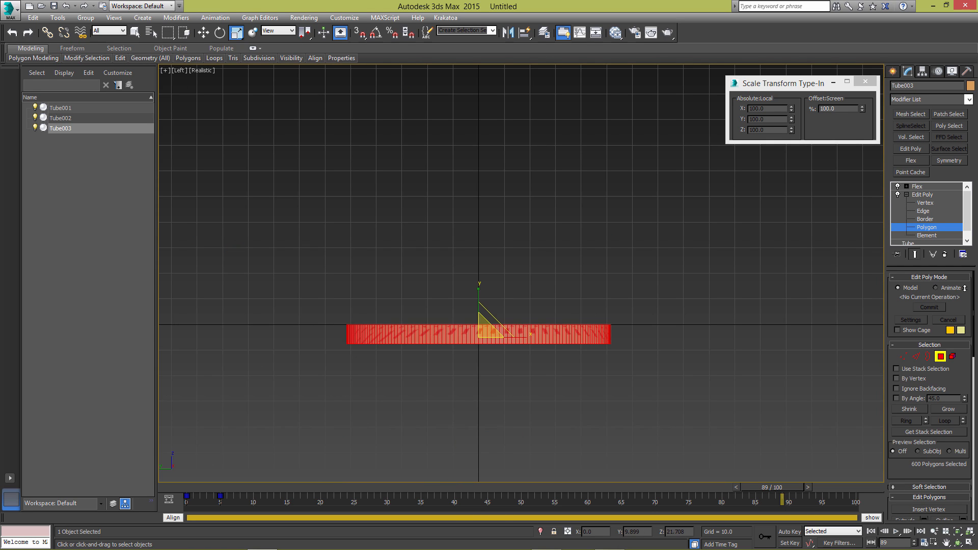
{"action": "key", "text": "Delete"}
{"action": "middle_click_drag", "start_coordinate": [452, 269], "coordinate": [416, 334], "text": "alt"}
{"action": "key", "text": "t"}
{"action": "scroll", "coordinate": [452, 204], "scroll_direction": "down", "scroll_amount": 2}
{"action": "middle_click_drag", "start_coordinate": [452, 200], "coordinate": [510, 199]}
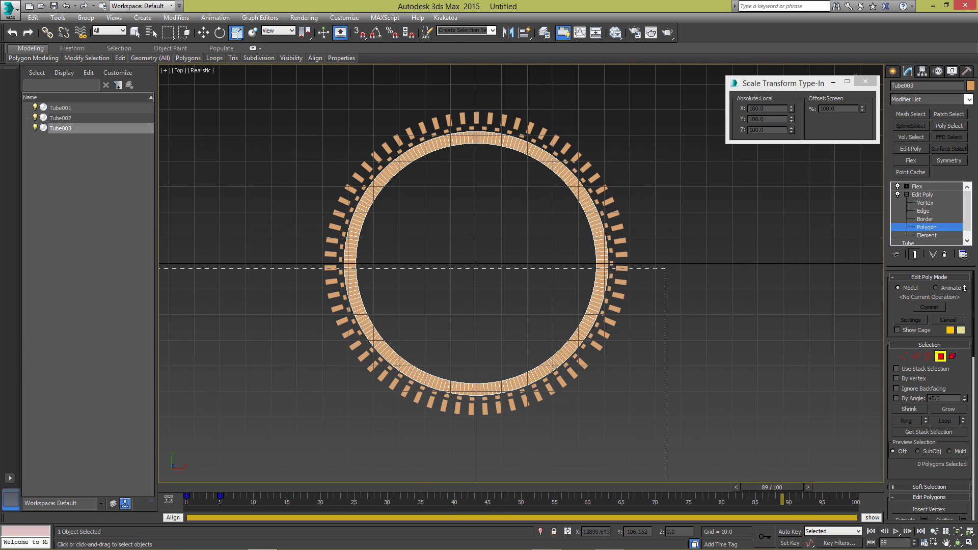
Delete the lower half and the left half of the ring's polygons, keeping the upper-right quarter arc
{"action": "left_click_drag", "start_coordinate": [665, 481], "coordinate": [665, 481]}
{"action": "key", "text": "Delete"}
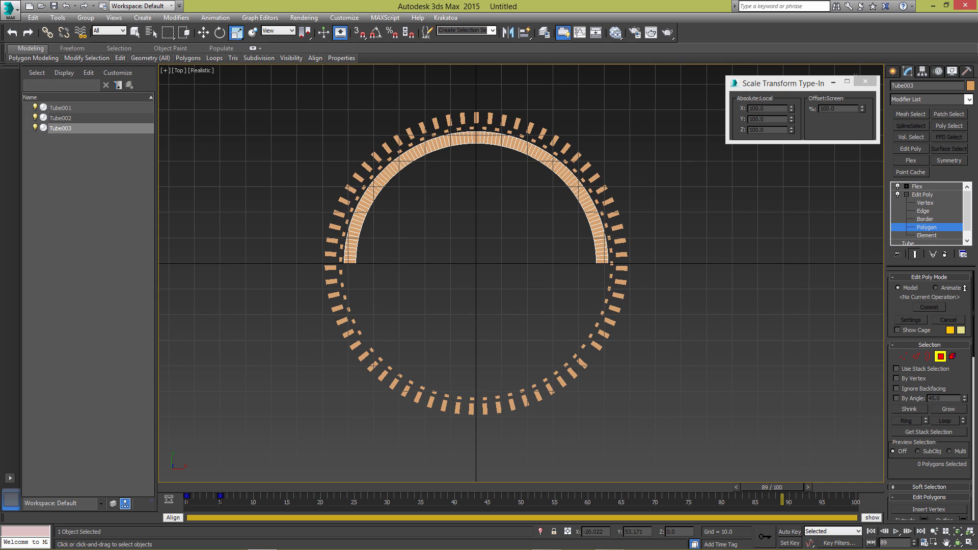
{"action": "left_click_drag", "start_coordinate": [462, 437], "coordinate": [463, 437]}
{"action": "key", "text": "Delete"}
Select 33 inner-rim edges along the quarter arc's middle with StepLoop and move them outward by about 2.2 in X and 2.4 in Y
{"action": "scroll", "coordinate": [544, 176], "scroll_direction": "up", "scroll_amount": 6}
{"action": "middle_click_drag", "start_coordinate": [544, 175], "coordinate": [532, 275]}
{"action": "key", "text": "2"}
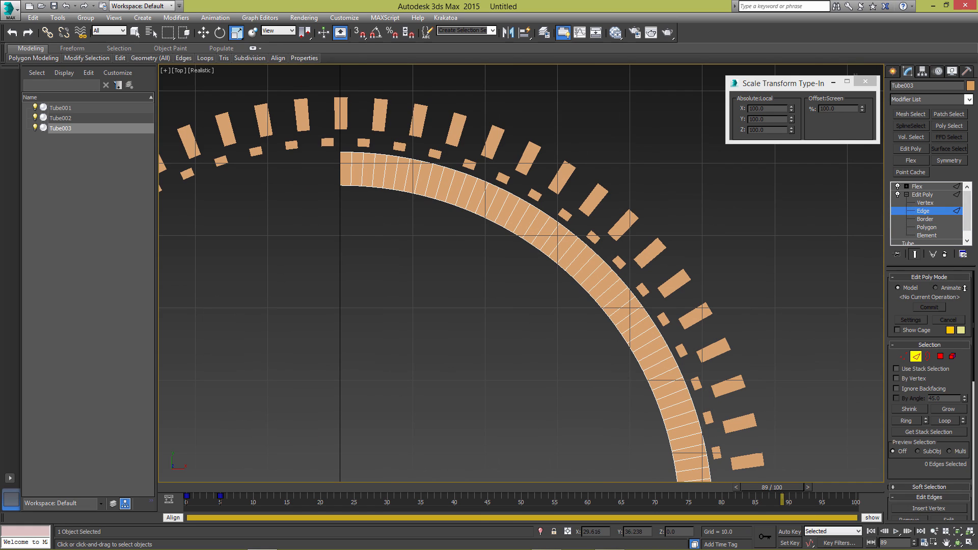
{"action": "scroll", "coordinate": [529, 265], "scroll_direction": "down", "scroll_amount": 2}
{"action": "middle_click_drag", "start_coordinate": [529, 265], "coordinate": [550, 230]}
{"action": "scroll", "coordinate": [545, 185], "scroll_direction": "up", "scroll_amount": 2}
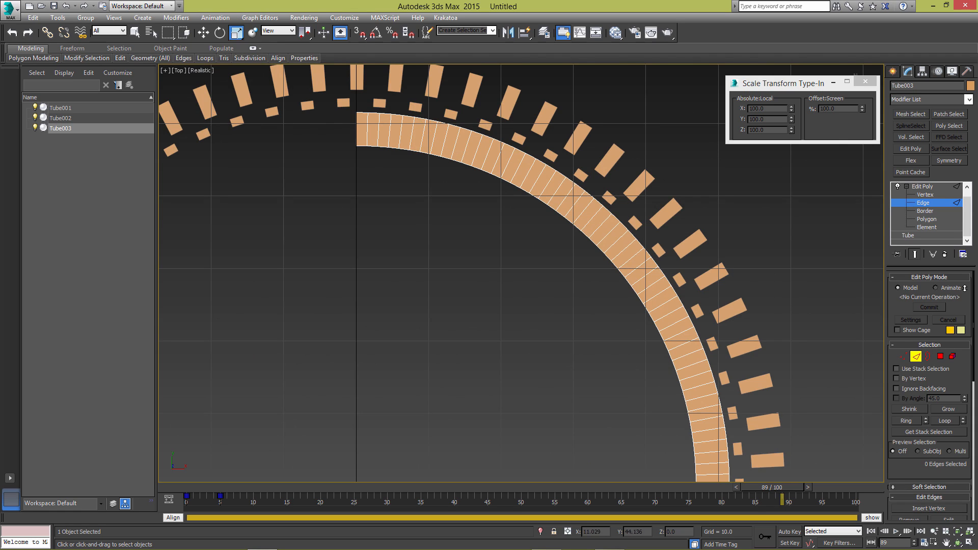
{"action": "left_click", "coordinate": [467, 164]}
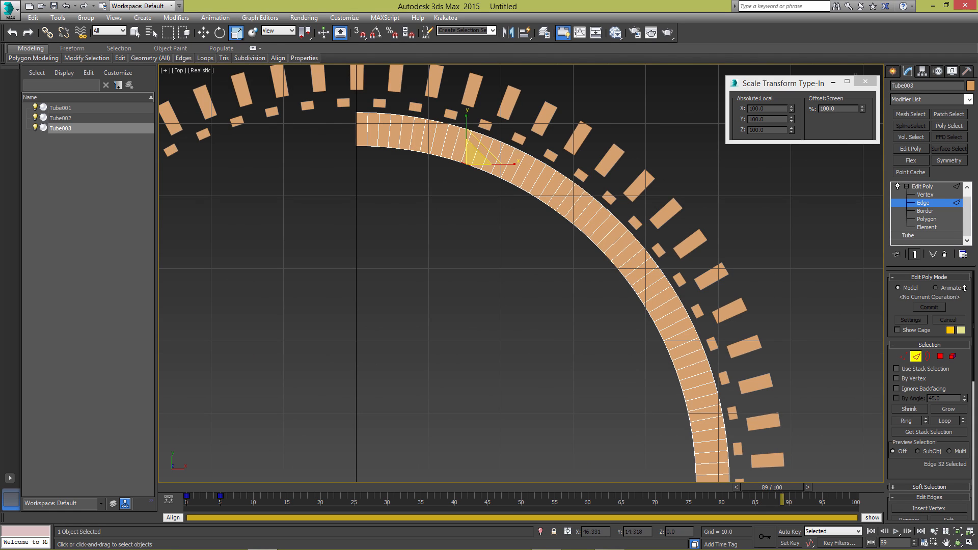
{"action": "scroll", "coordinate": [605, 94], "scroll_direction": "down", "scroll_amount": 2}
{"action": "scroll", "coordinate": [662, 234], "scroll_direction": "up", "scroll_amount": 3}
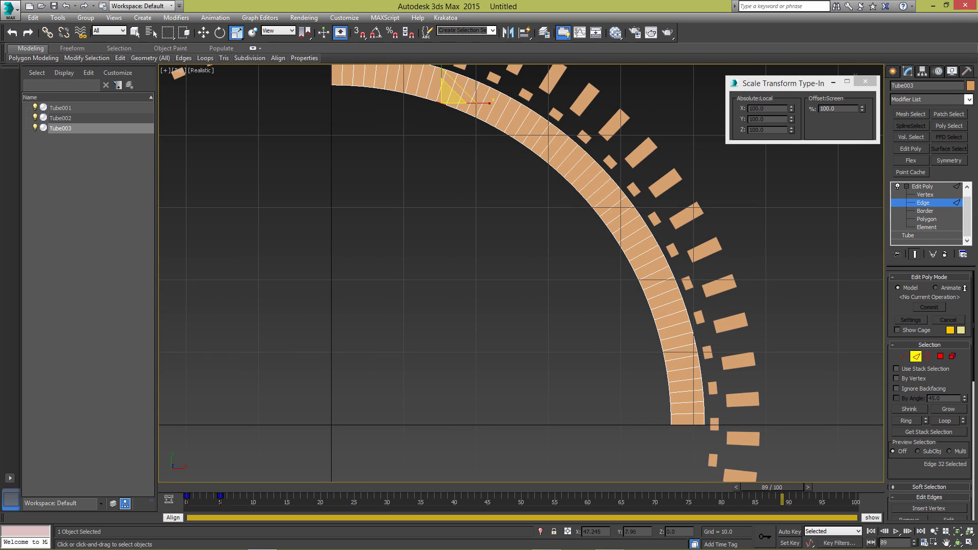
{"action": "left_click", "coordinate": [662, 346], "text": "ctrl"}
{"action": "mouse_move", "coordinate": [87, 58]}
{"action": "left_click", "coordinate": [82, 174]}
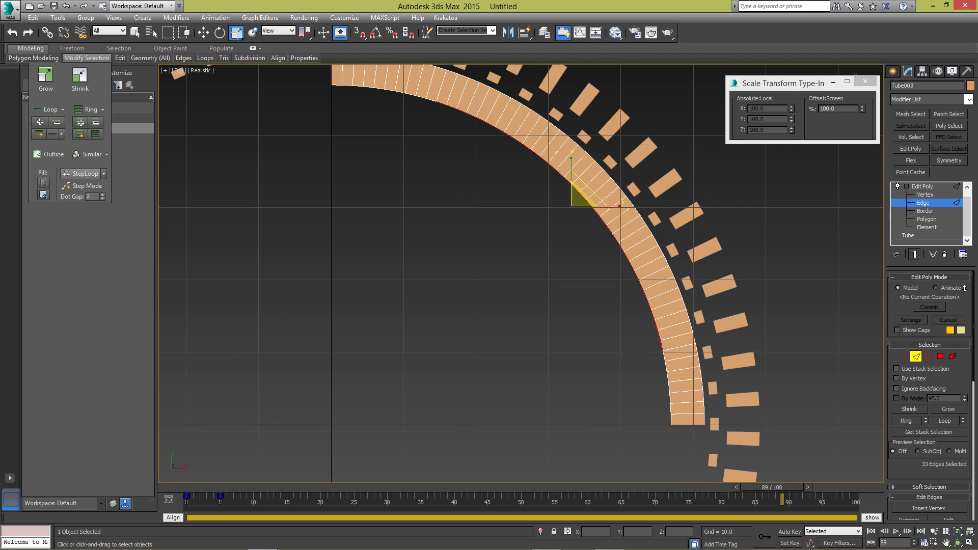
{"action": "scroll", "coordinate": [588, 258], "scroll_direction": "down", "scroll_amount": 5}
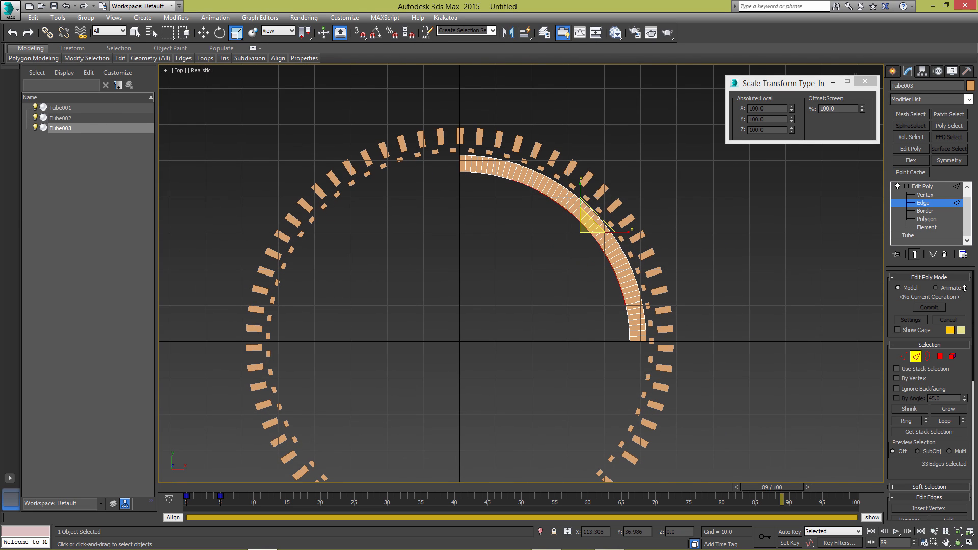
{"action": "scroll", "coordinate": [643, 231], "scroll_direction": "up", "scroll_amount": 3}
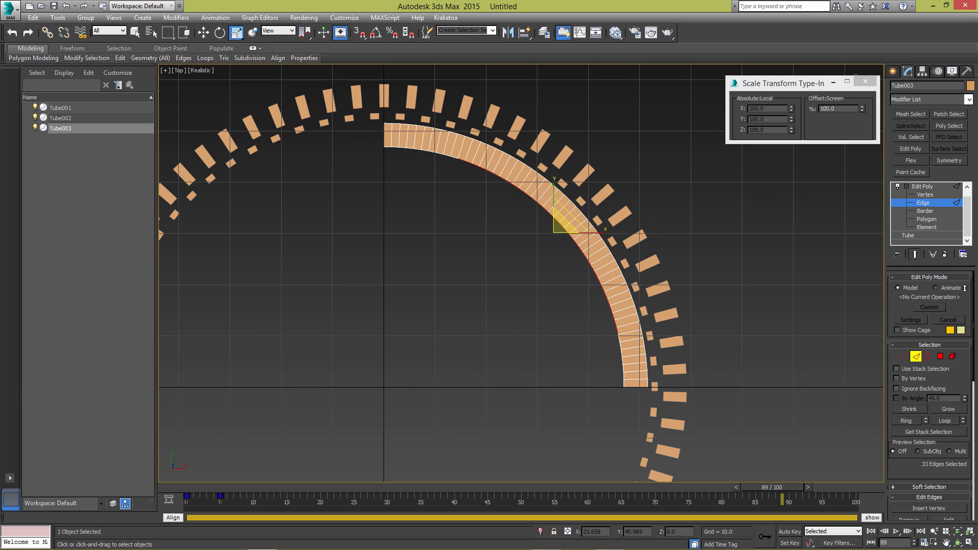
{"action": "key", "text": "w"}
{"action": "left_click", "coordinate": [566, 216]}
{"action": "double_click", "coordinate": [565, 215]}
{"action": "left_click_drag", "start_coordinate": [575, 206], "coordinate": [586, 195]}
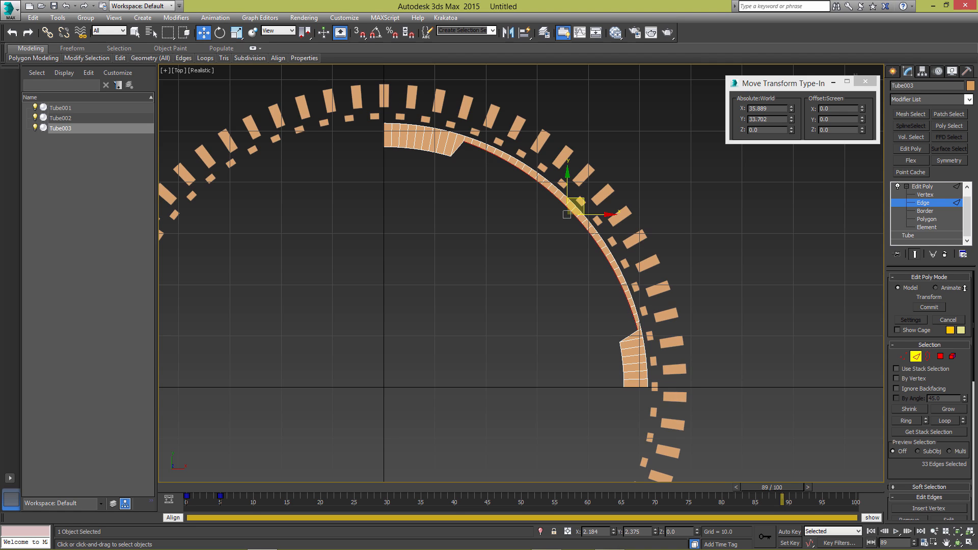
Mirror the quarter arc across the X axis with a Symmetry modifier on top of Edit Poly
{"action": "scroll", "coordinate": [589, 185], "scroll_direction": "down", "scroll_amount": 3}
{"action": "scroll", "coordinate": [687, 113], "scroll_direction": "up", "scroll_amount": 3}
{"action": "key", "text": "1"}
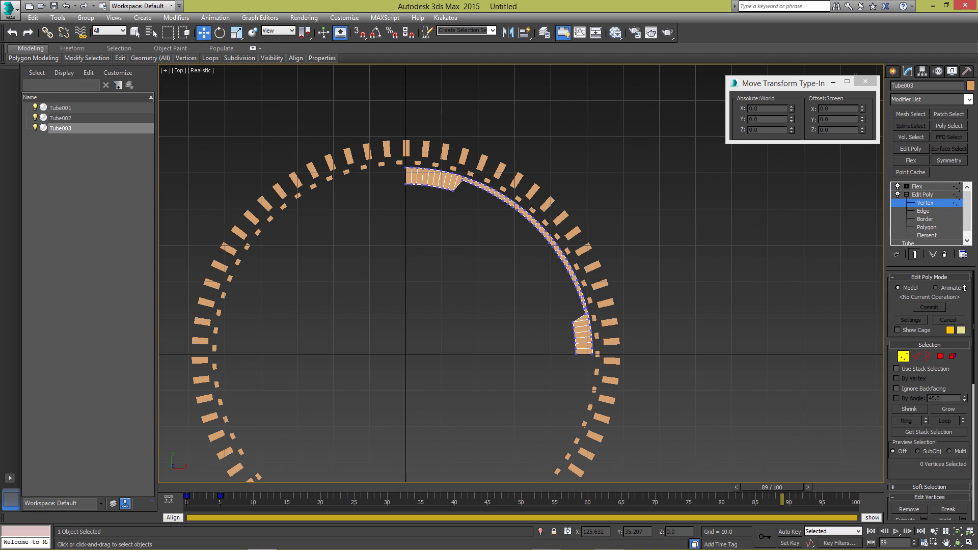
{"action": "key", "text": "1"}
{"action": "left_click", "coordinate": [949, 160]}
{"action": "scroll", "coordinate": [499, 75], "scroll_direction": "down", "scroll_amount": 3}
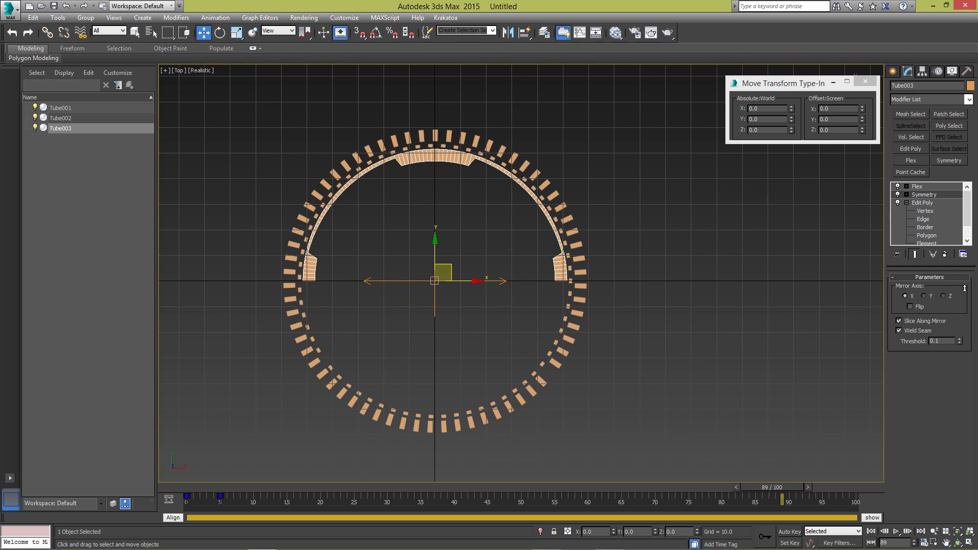
Delete the polygons at the quarter arc's lower end in Edit Poly to open a gap at the horizontal axis
{"action": "left_click", "coordinate": [926, 236]}
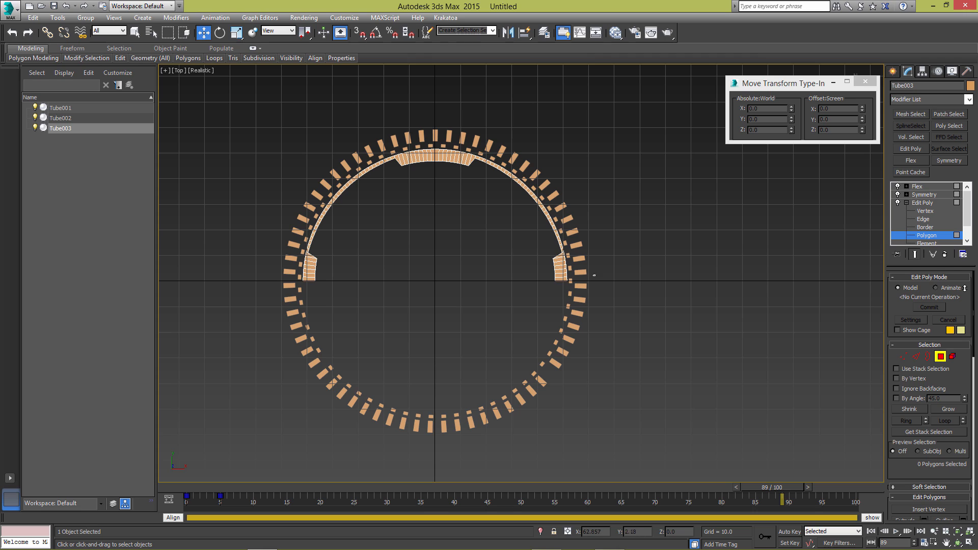
{"action": "mouse_move", "coordinate": [551, 289]}
{"action": "left_mouse_down"}
{"action": "mouse_move", "coordinate": [312, 321]}
{"action": "mouse_move", "coordinate": [555, 280]}
{"action": "left_mouse_up"}
{"action": "key", "text": "ctrl+d"}
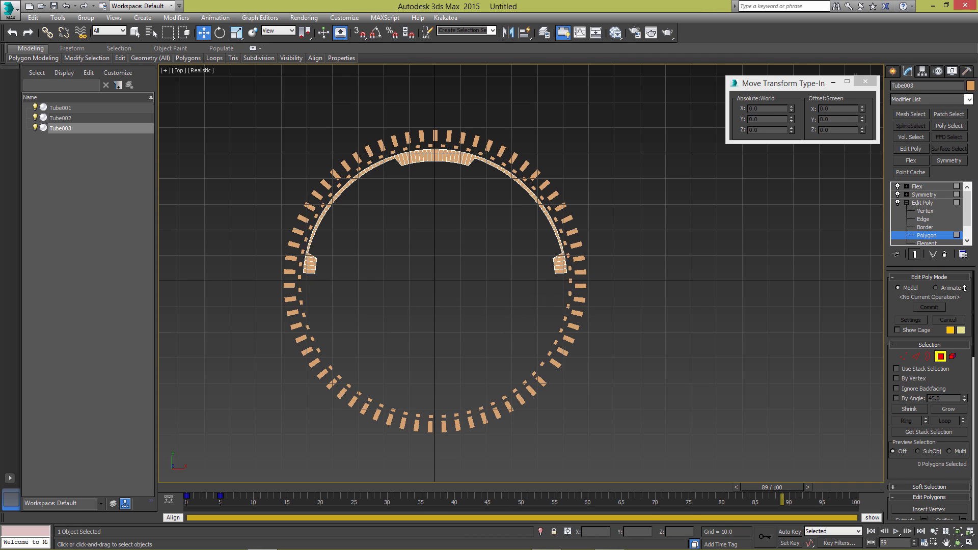
Add a second Symmetry modifier mirroring the half ring across the Y axis
{"action": "left_click", "coordinate": [922, 202]}
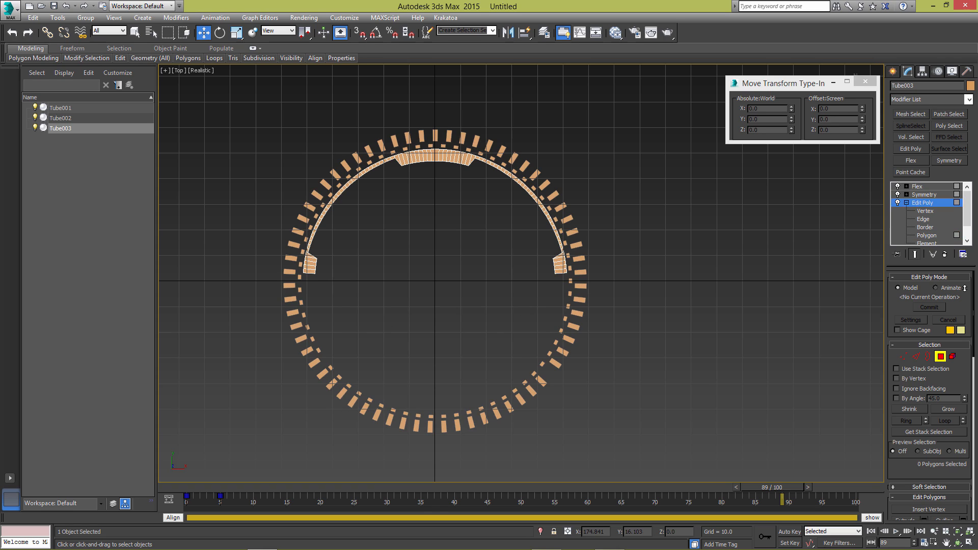
{"action": "left_click", "coordinate": [924, 194]}
{"action": "left_click", "coordinate": [949, 160]}
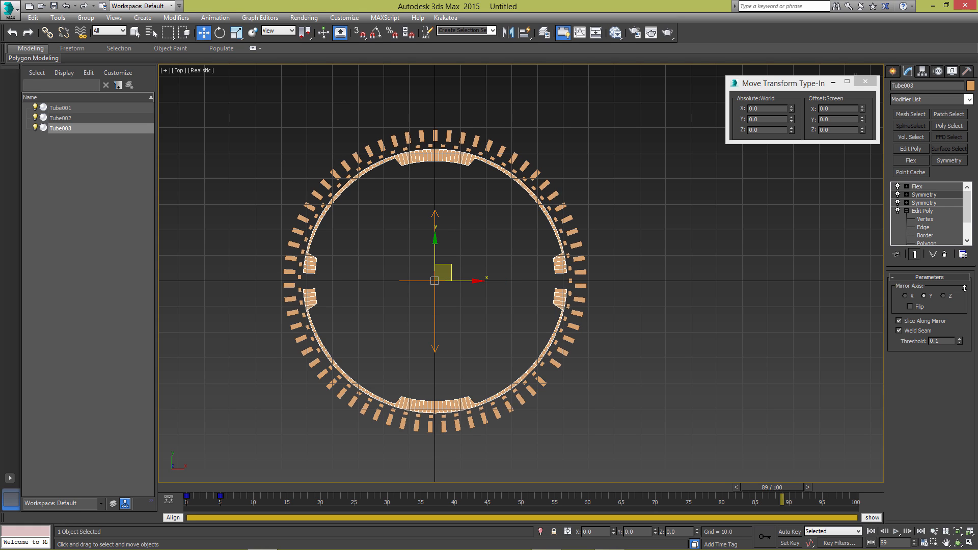
Hide the viewport grid and inspect the mirrored ring unselected, restoring its selection
{"action": "key", "text": "ctrl+d"}
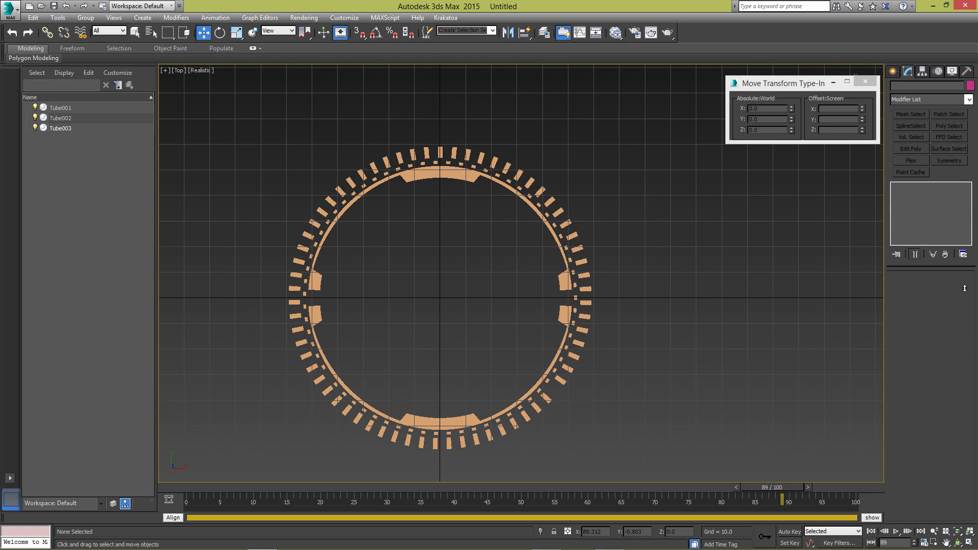
{"action": "key", "text": "g"}
{"action": "middle_click_drag", "start_coordinate": [666, 300], "coordinate": [767, 284]}
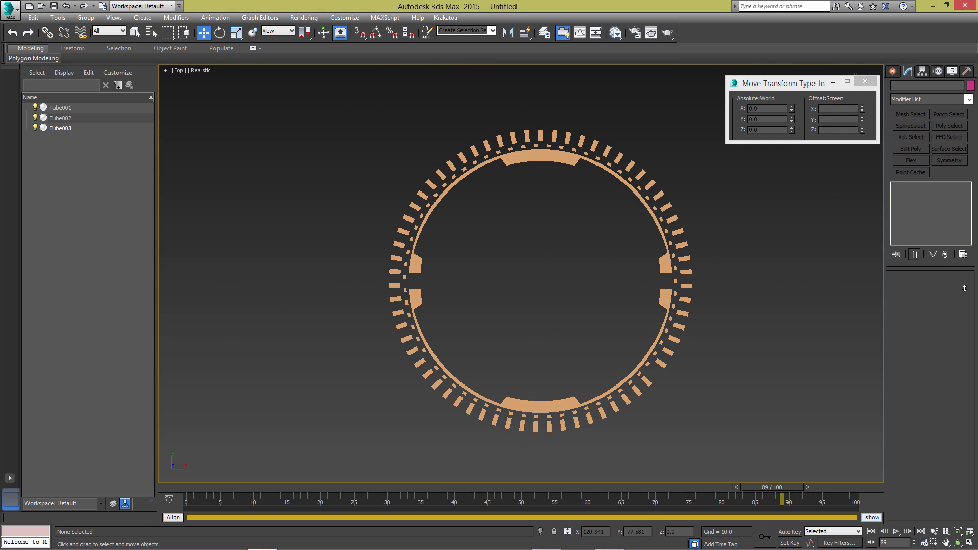
{"action": "key", "text": "shift+z"}
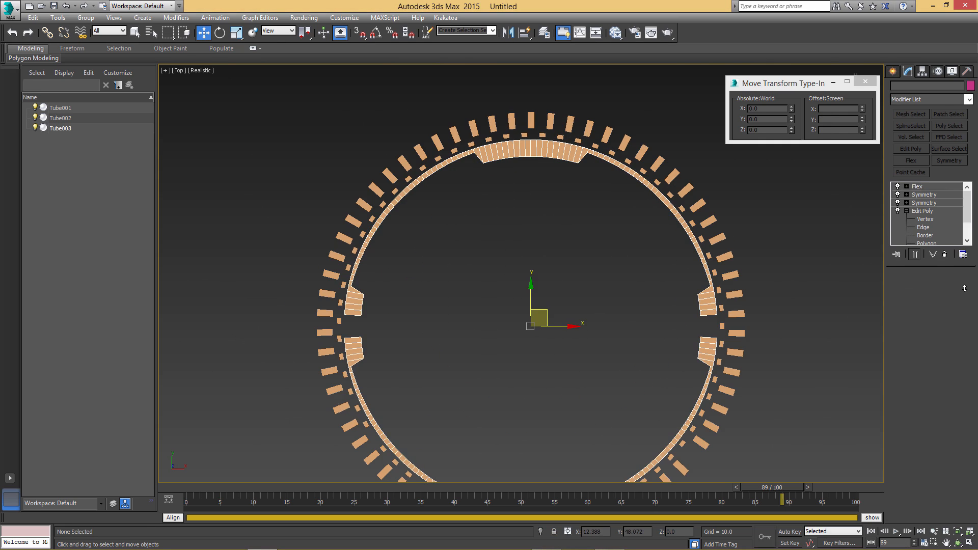
{"action": "key", "text": "ctrl+z"}
{"action": "key", "text": "shift+z"}
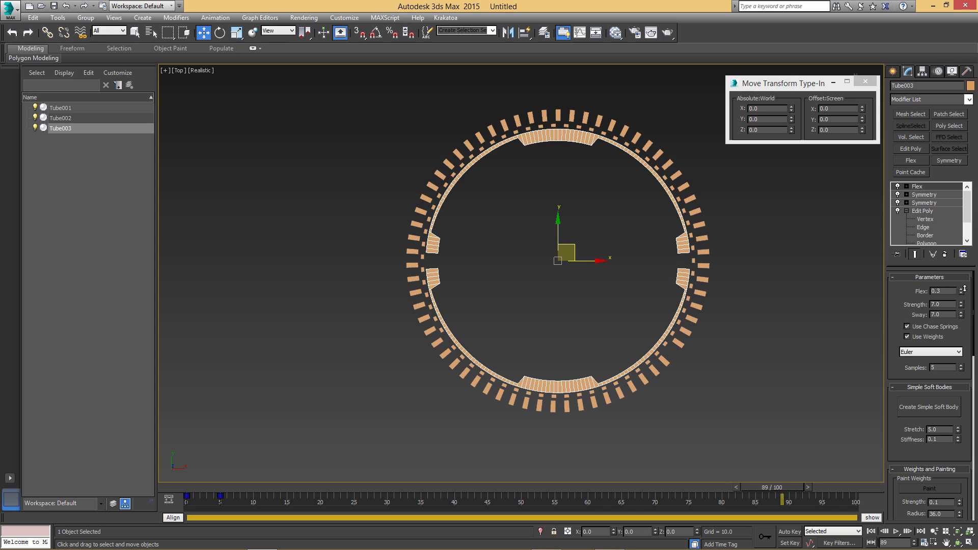
Assign a Noise Float controller to the notched ring's Z Rotation track
{"action": "key", "text": "ctrl+m"}
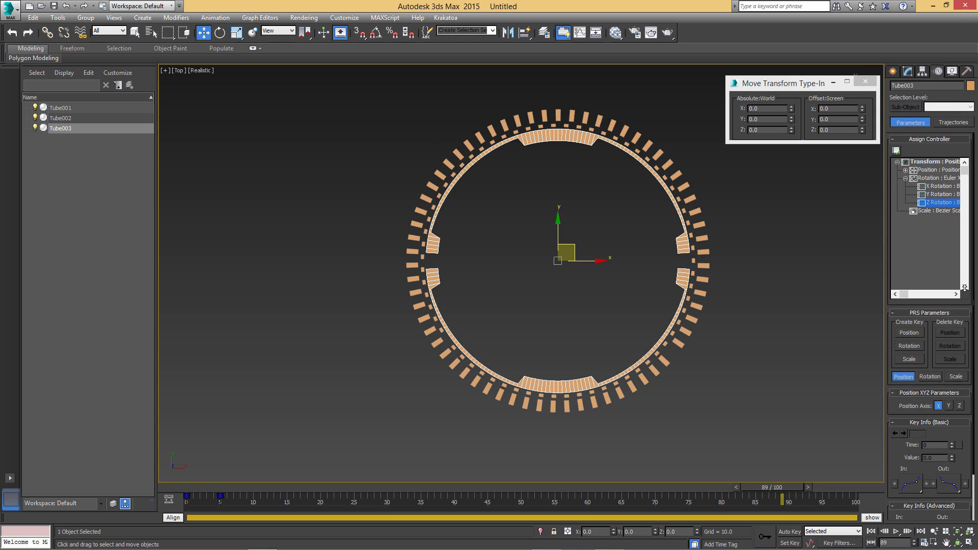
{"action": "left_click", "coordinate": [896, 151]}
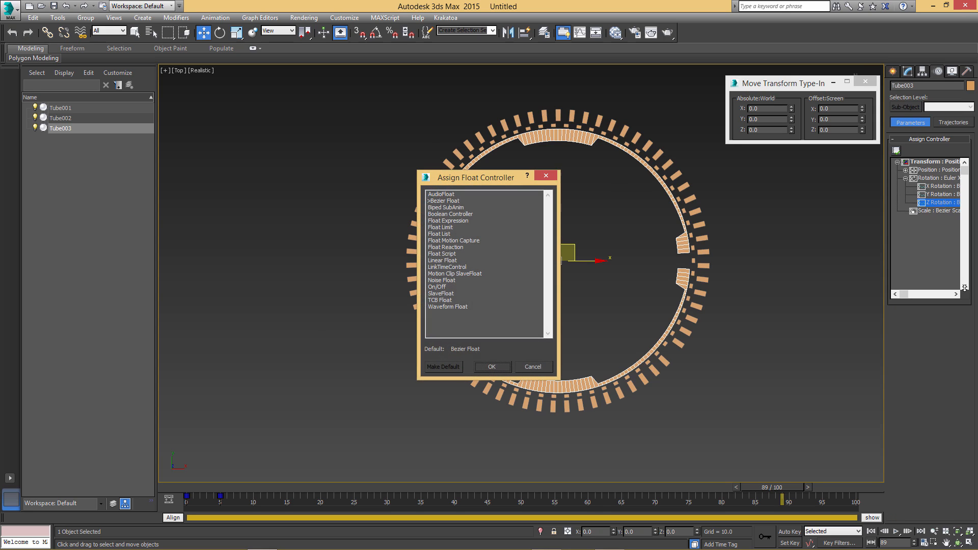
{"action": "left_click_drag", "start_coordinate": [474, 177], "coordinate": [296, 161]}
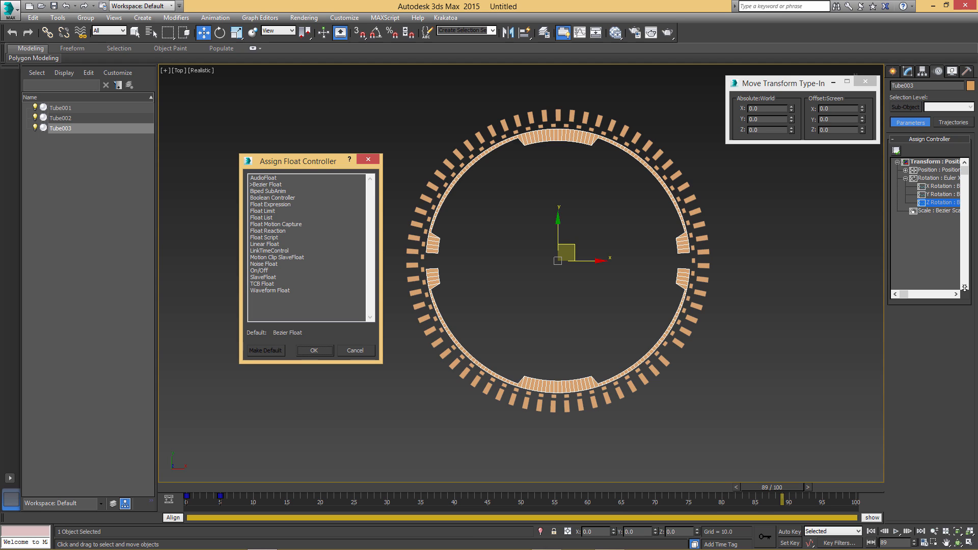
{"action": "left_click", "coordinate": [264, 264]}
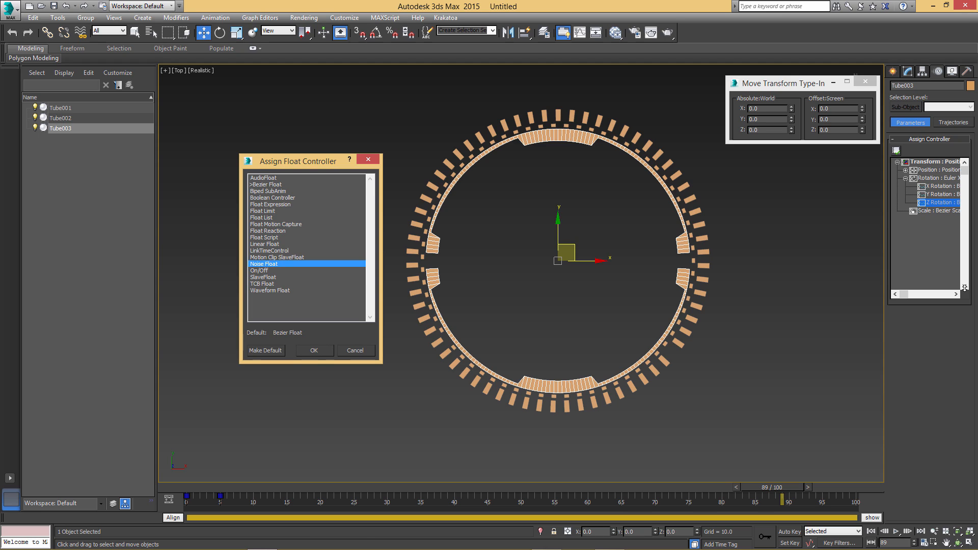
{"action": "left_click", "coordinate": [314, 350]}
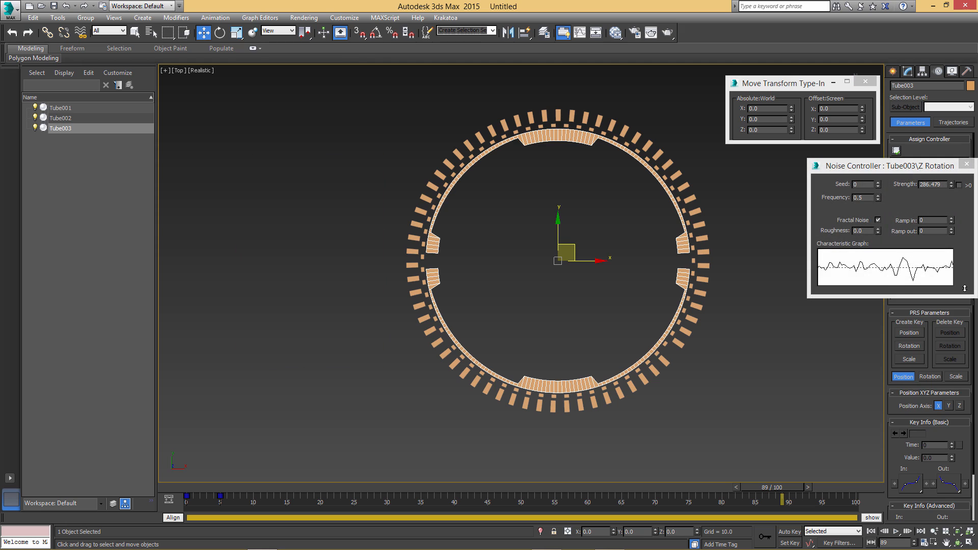
Try a Strength of 100 on the Z Rotation noise controller and play the animation
{"action": "left_click_drag", "start_coordinate": [951, 185], "coordinate": [951, 186]}
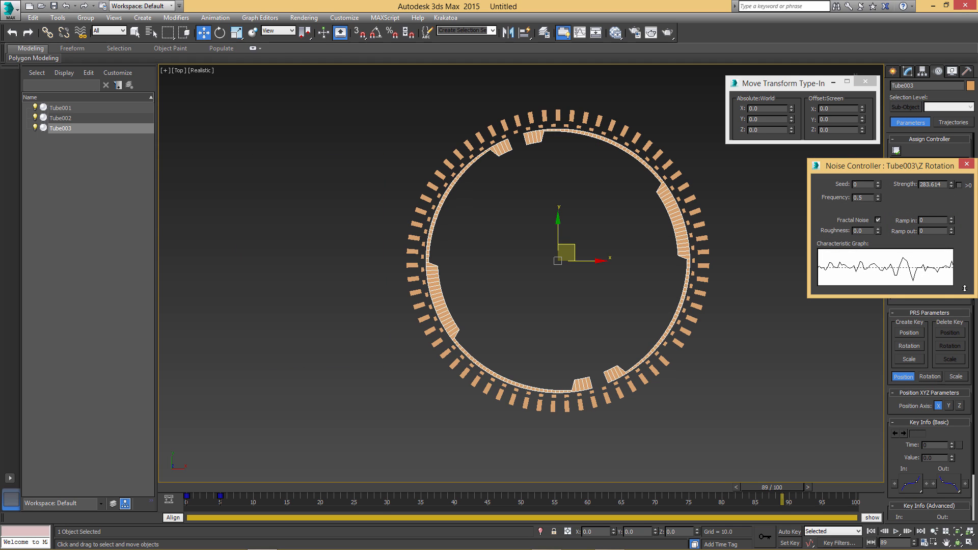
{"action": "type", "text": "100"}
{"action": "key", "text": "Return"}
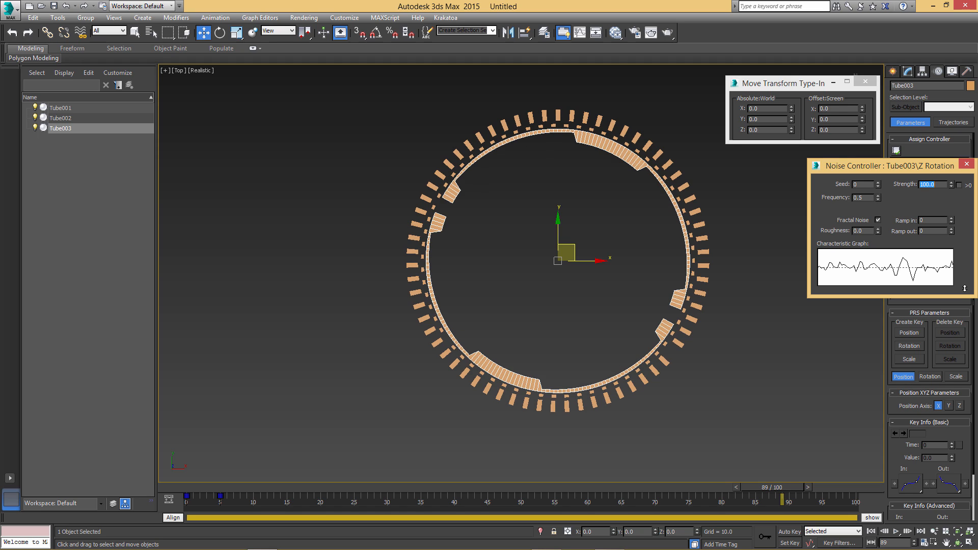
{"action": "key", "text": "slash"}
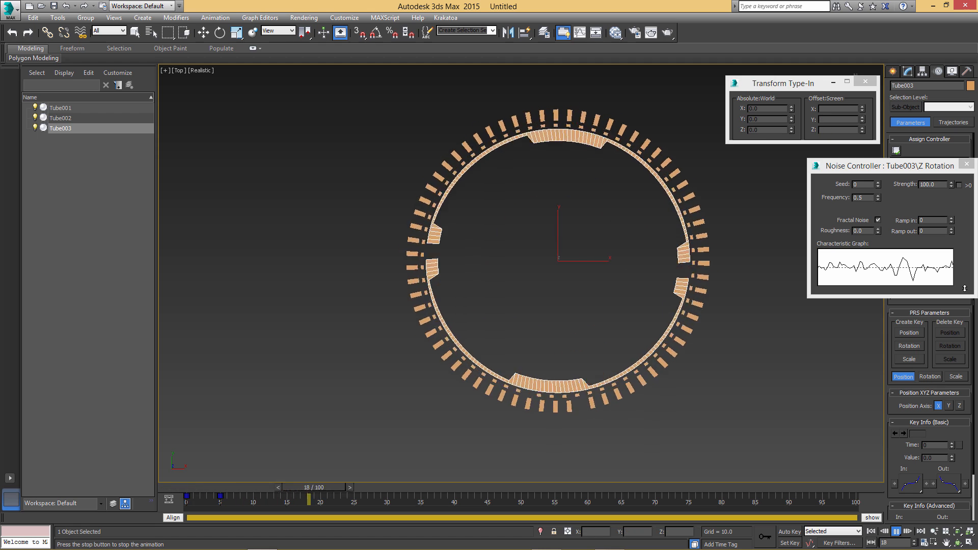
{"action": "key", "text": "slash"}
{"action": "key", "text": "w"}
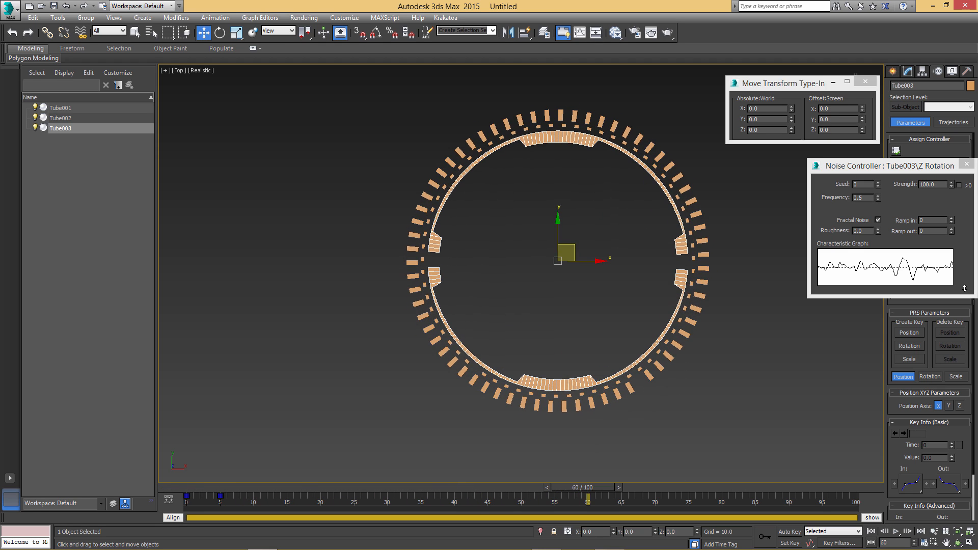
Reduce the Z Rotation noise Strength to 10
{"action": "left_click", "coordinate": [964, 288]}
{"action": "type", "text": "10"}
{"action": "key", "text": "Return"}
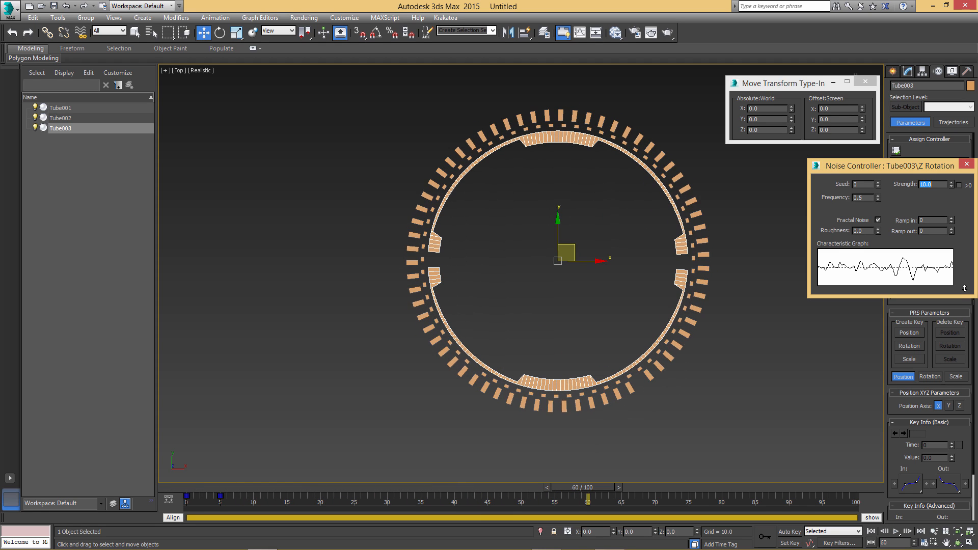
Turn off Fractal Noise, set the noise Frequency to 0.1, and play the animation
{"action": "key", "text": "shift+Tab"}
{"action": "key", "text": "space"}
{"action": "key", "text": "shift+Tab"}
{"action": "type", "text": "0.1"}
{"action": "key", "text": "Return"}
{"action": "key", "text": "slash"}
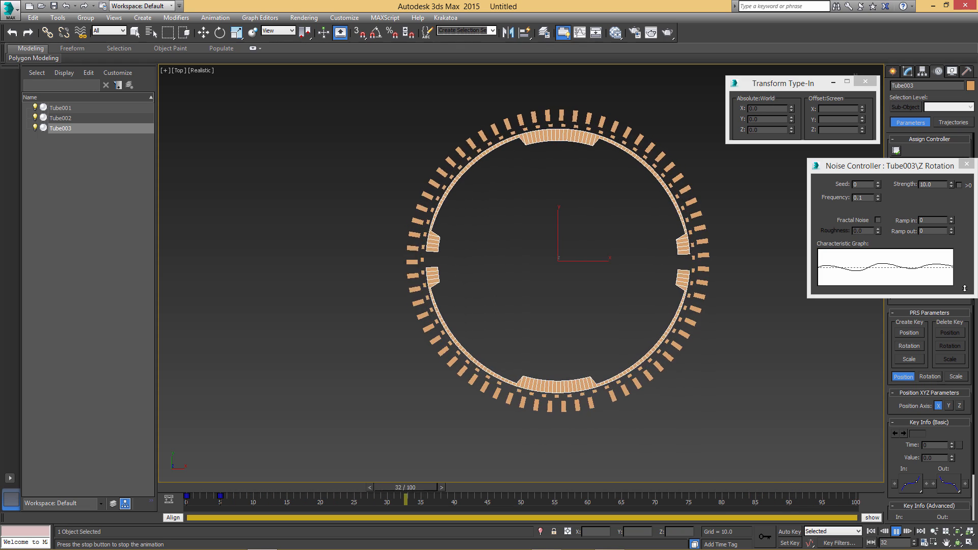
Try a noise Strength of 20 while the animation plays
{"action": "left_click", "coordinate": [964, 288]}
{"action": "type", "text": "20"}
{"action": "key", "text": "Return"}
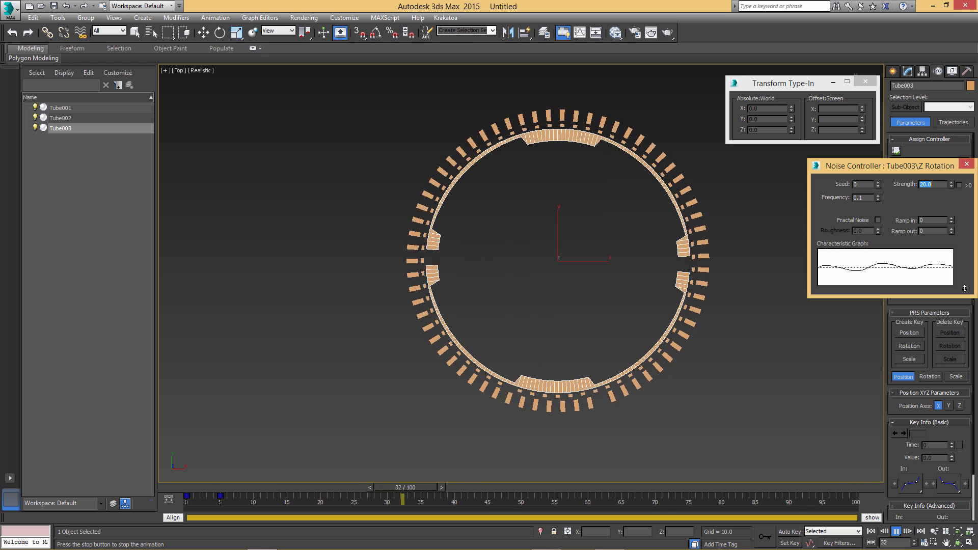
Set the Z Rotation noise Strength to 50 during playback
{"action": "key", "text": "BackSpace"}
{"action": "key", "text": "BackSpace"}
{"action": "key", "text": "BackSpace"}
{"action": "key", "text": "BackSpace"}
{"action": "type", "text": "50"}
{"action": "key", "text": "Return"}
{"action": "key", "text": "Tab"}
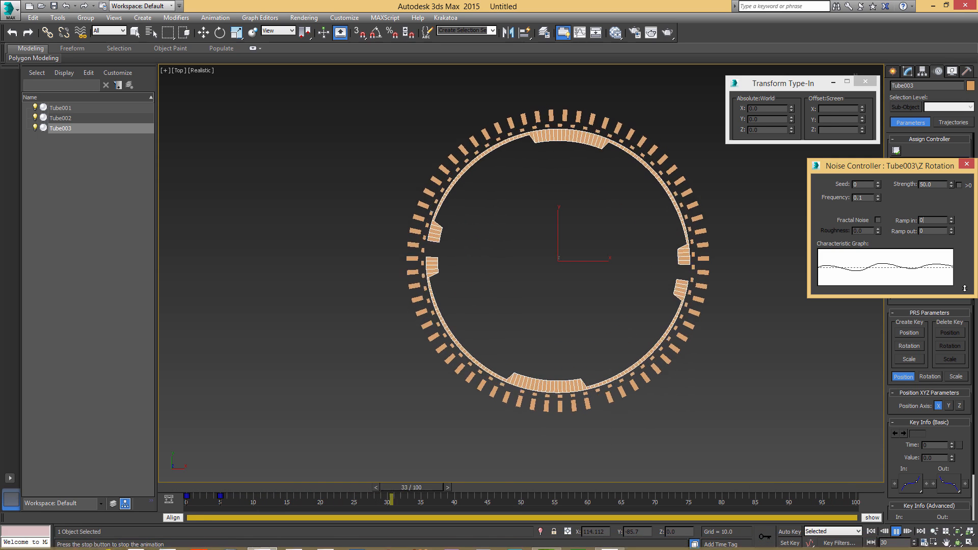
Stop the animation playback and close the Noise Controller and Transform Type-In windows
{"action": "key", "text": "w"}
{"action": "key", "text": "Escape"}
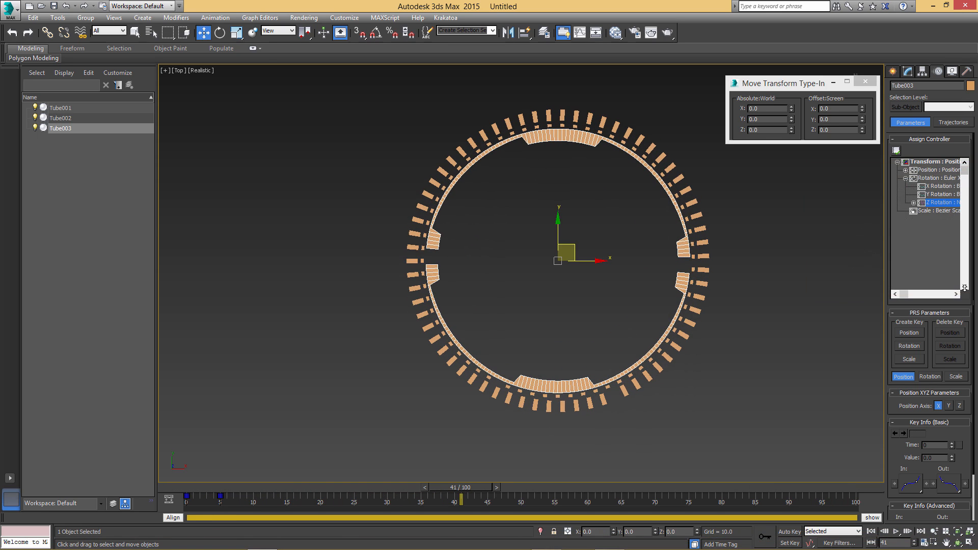
{"action": "key", "text": "F12"}
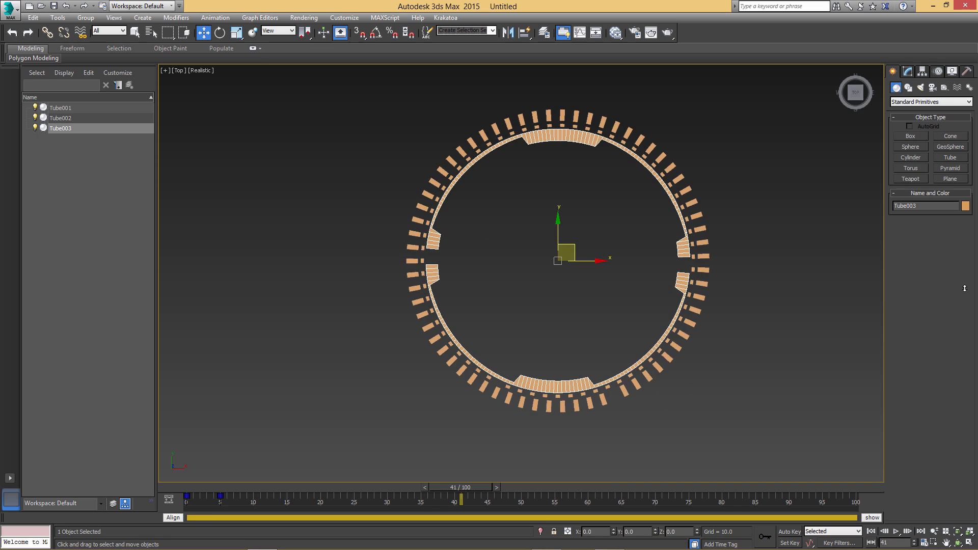
Clone Tube003 as an independent copy, scaled down uniformly to about 76.7 percent so it sits inside the existing rings
{"action": "key", "text": "z"}
{"action": "key", "text": "ctrl+d"}
{"action": "key", "text": "ctrl+z"}
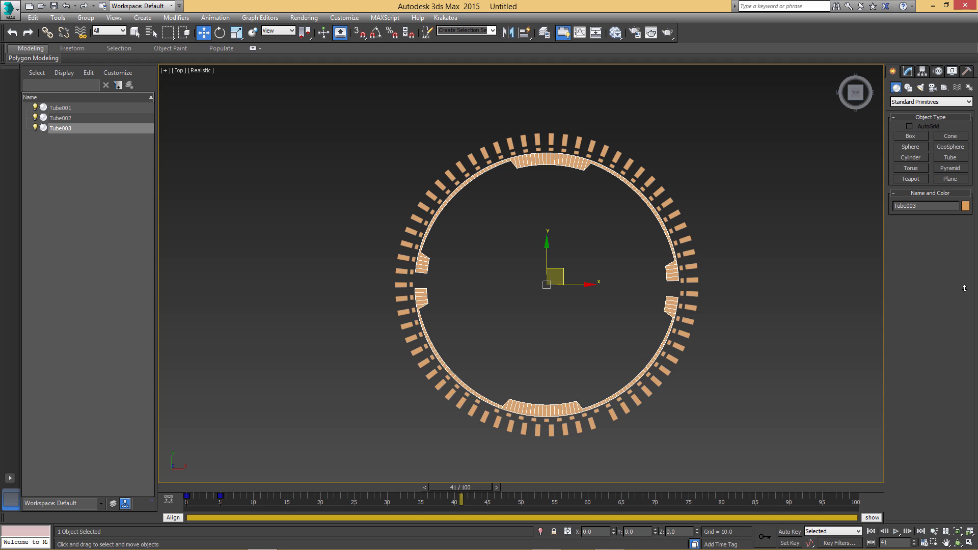
{"action": "key", "text": "r"}
{"action": "left_click_drag", "start_coordinate": [562, 270], "coordinate": [563, 277], "text": "shift"}
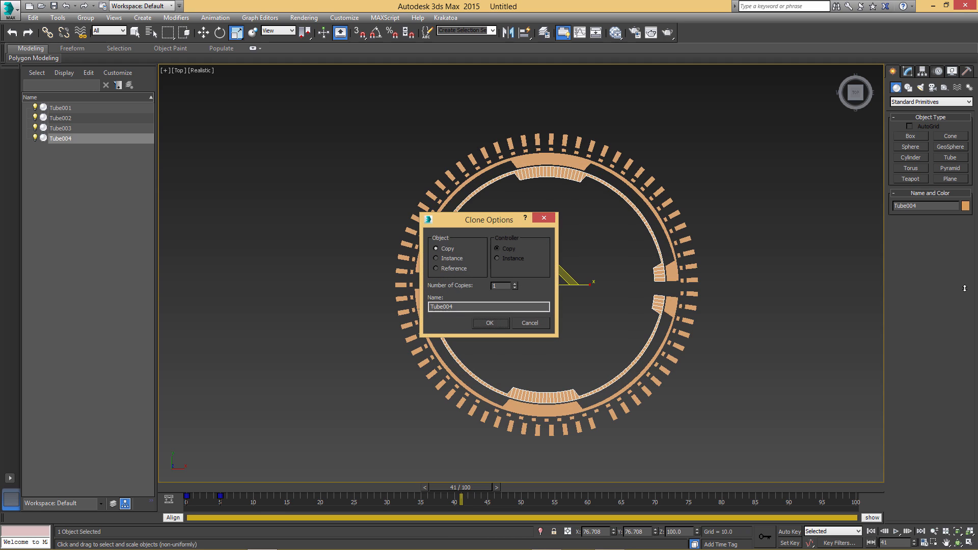
{"action": "key", "text": "Return"}
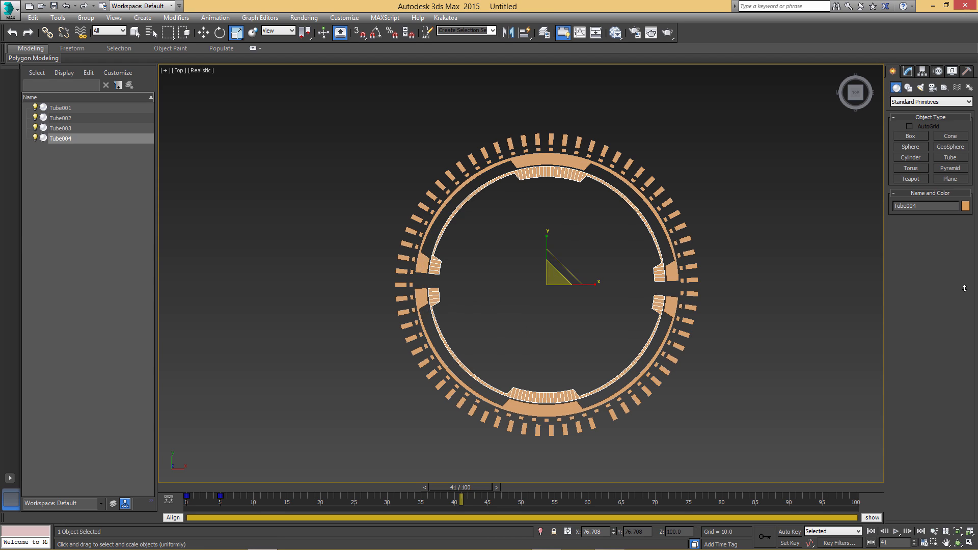
Remove both Symmetry modifiers from Tube004 and replace its edited Edit Poly with a fresh one below Flex
{"action": "key", "text": "ctrl+m"}
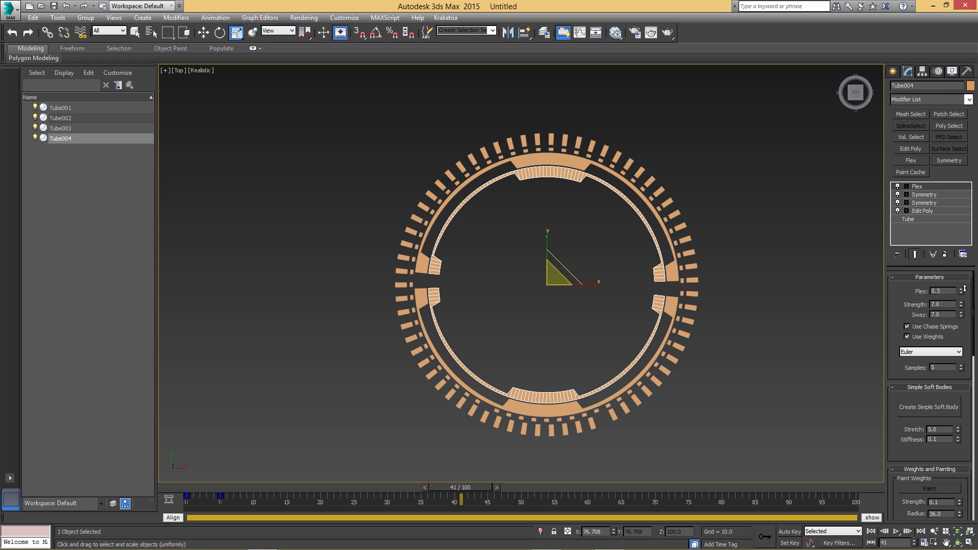
{"action": "key", "text": "Down"}
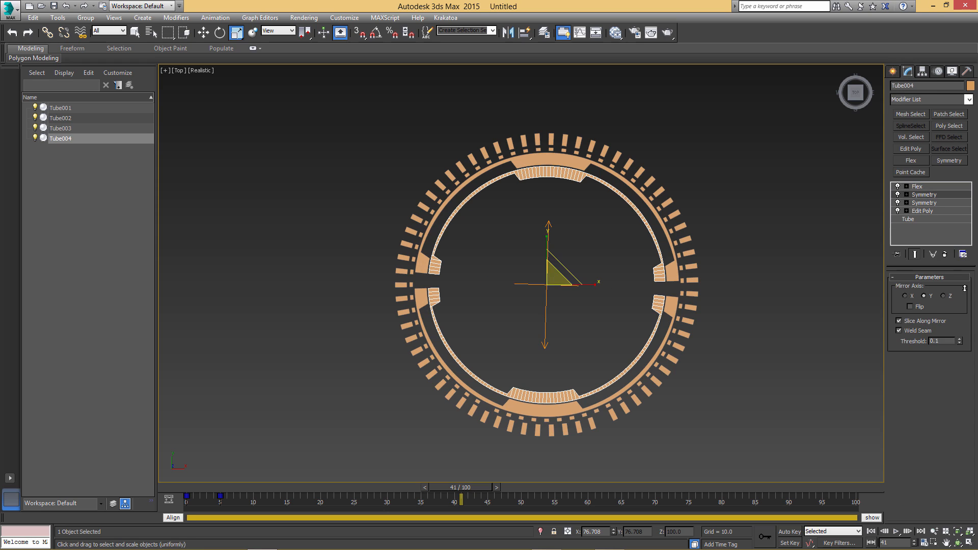
{"action": "left_click", "coordinate": [945, 254]}
{"action": "left_click", "coordinate": [944, 255]}
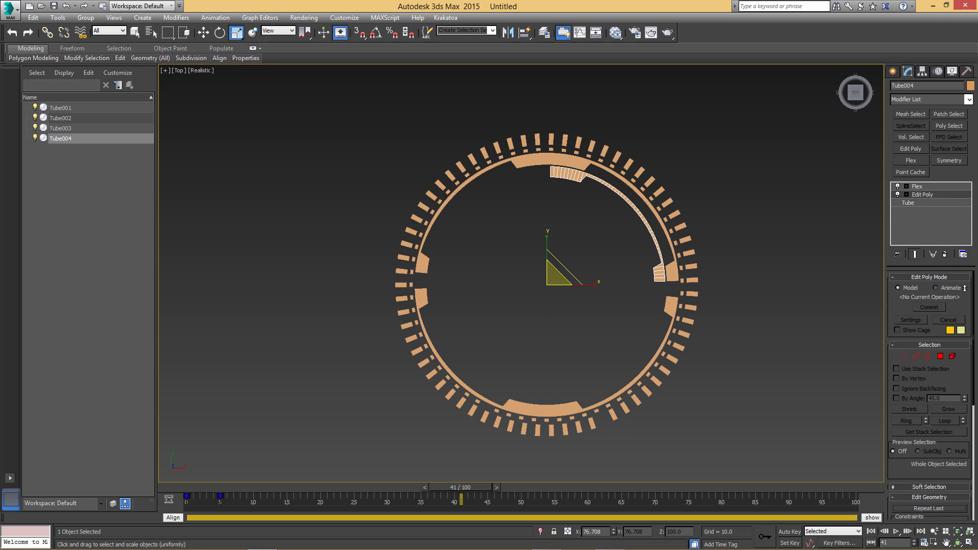
{"action": "scroll", "coordinate": [701, 211], "scroll_direction": "up", "scroll_amount": 3}
{"action": "middle_click_drag", "start_coordinate": [701, 211], "coordinate": [737, 216]}
{"action": "left_click", "coordinate": [945, 254]}
{"action": "key", "text": "ctrl+z"}
Delete the side and bottom polygons of Tube004, leaving only its flat top face
{"action": "left_click", "coordinate": [906, 194]}
{"action": "left_click", "coordinate": [927, 227]}
{"action": "middle_click_drag", "start_coordinate": [502, 293], "coordinate": [501, 293]}
{"action": "key", "text": "l"}
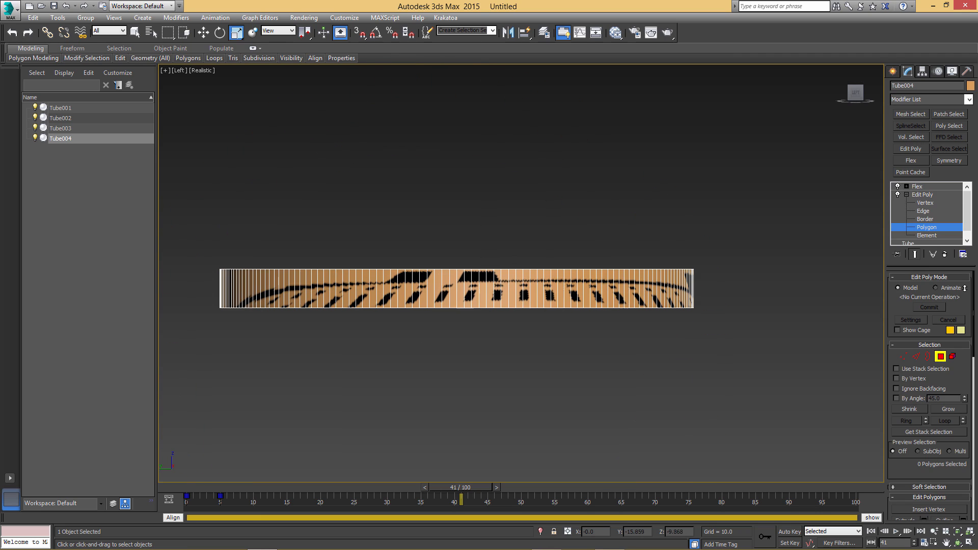
{"action": "left_click_drag", "start_coordinate": [750, 325], "coordinate": [781, 300]}
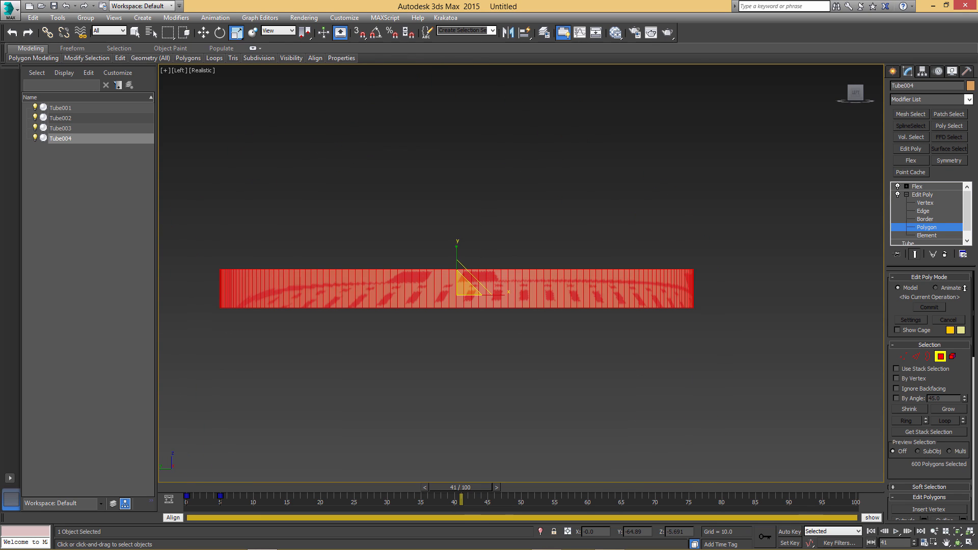
{"action": "key", "text": "Delete"}
Select the full ring of radial edges on Tube004 and chamfer them into evenly spaced pairs
{"action": "key", "text": "t"}
{"action": "scroll", "coordinate": [518, 276], "scroll_direction": "down", "scroll_amount": 4}
{"action": "middle_click_drag", "start_coordinate": [518, 277], "coordinate": [522, 217]}
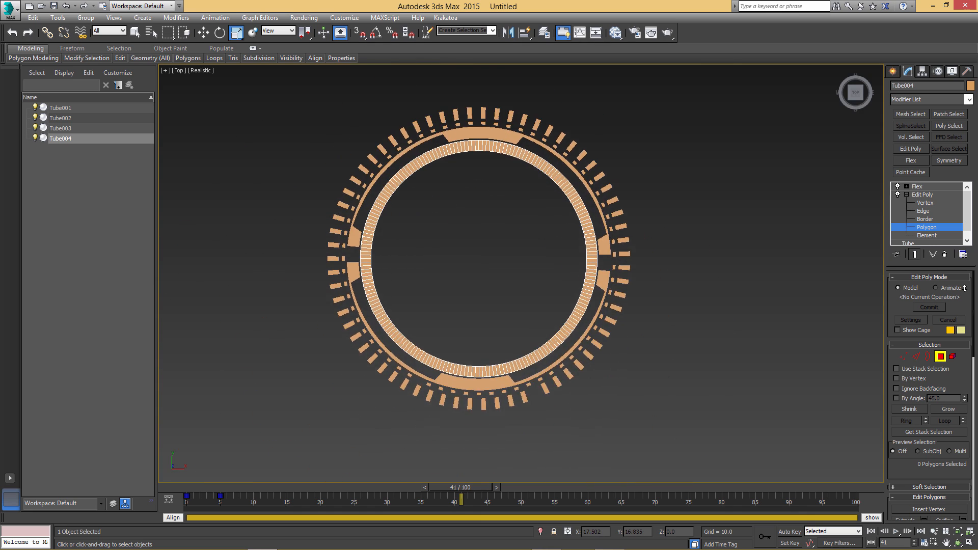
{"action": "scroll", "coordinate": [546, 122], "scroll_direction": "up", "scroll_amount": 3}
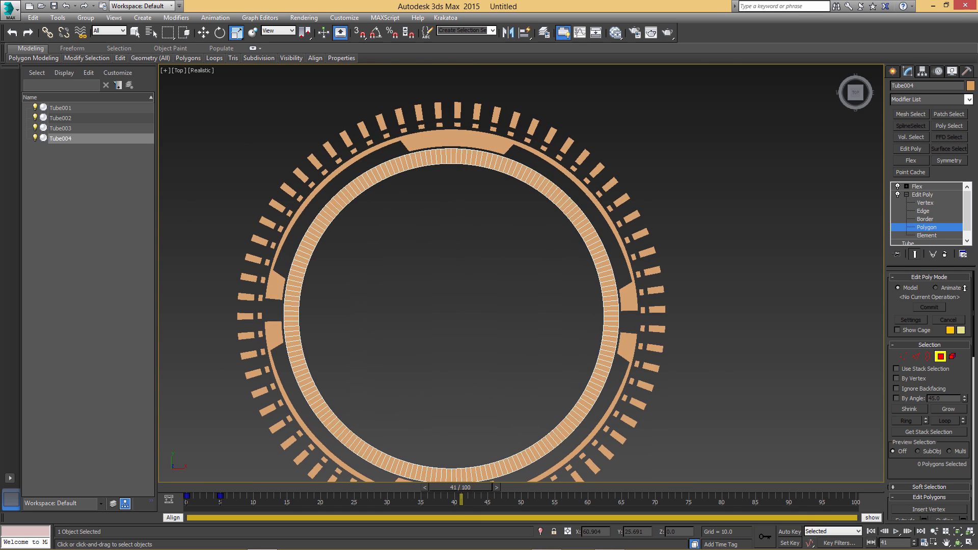
{"action": "key", "text": "2"}
{"action": "scroll", "coordinate": [368, 175], "scroll_direction": "up", "scroll_amount": 2}
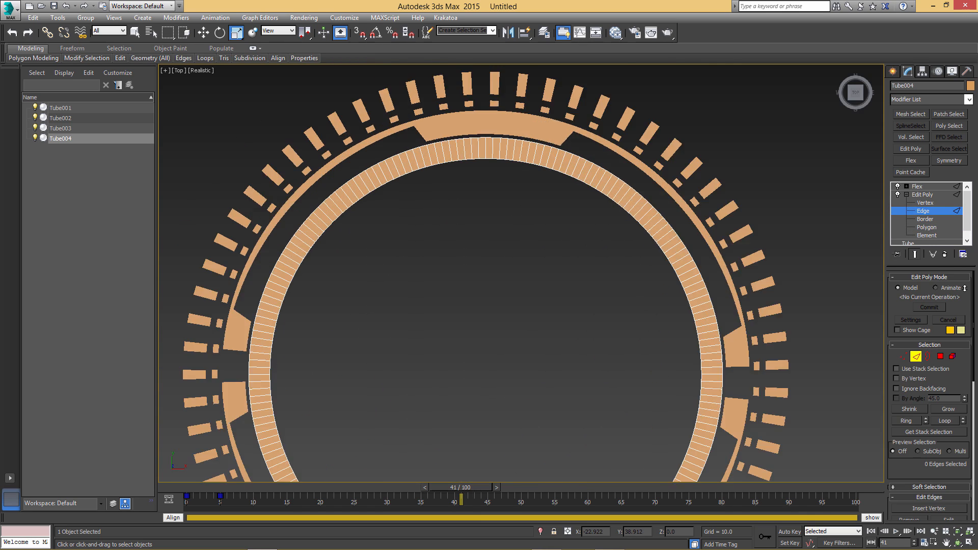
{"action": "scroll", "coordinate": [303, 193], "scroll_direction": "up", "scroll_amount": 2}
{"action": "left_click", "coordinate": [514, 137]}
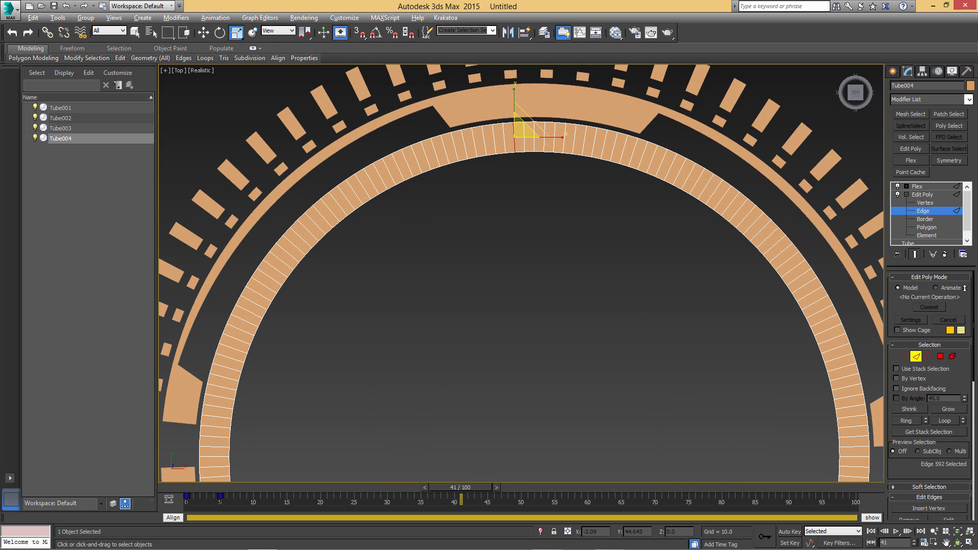
{"action": "key", "text": "alt+r"}
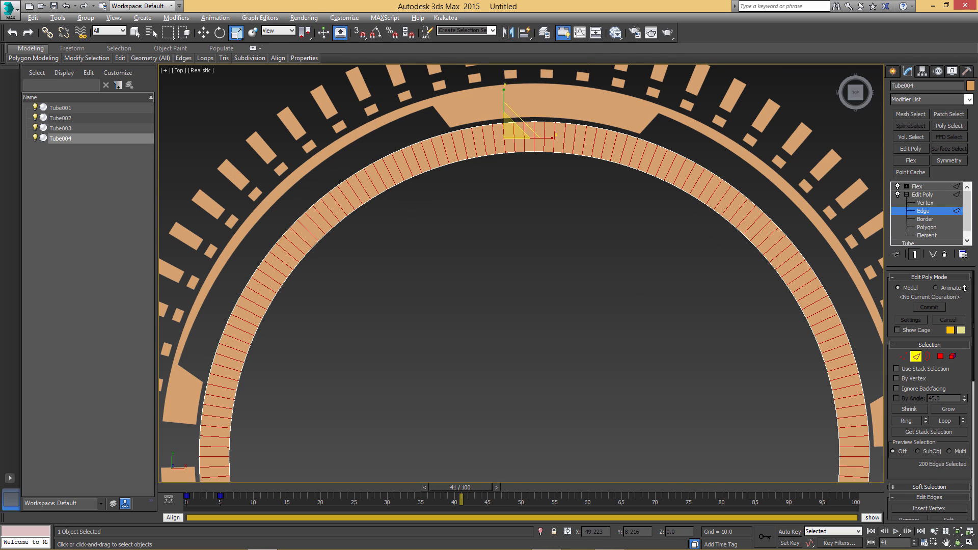
{"action": "scroll", "coordinate": [611, 91], "scroll_direction": "up", "scroll_amount": 3}
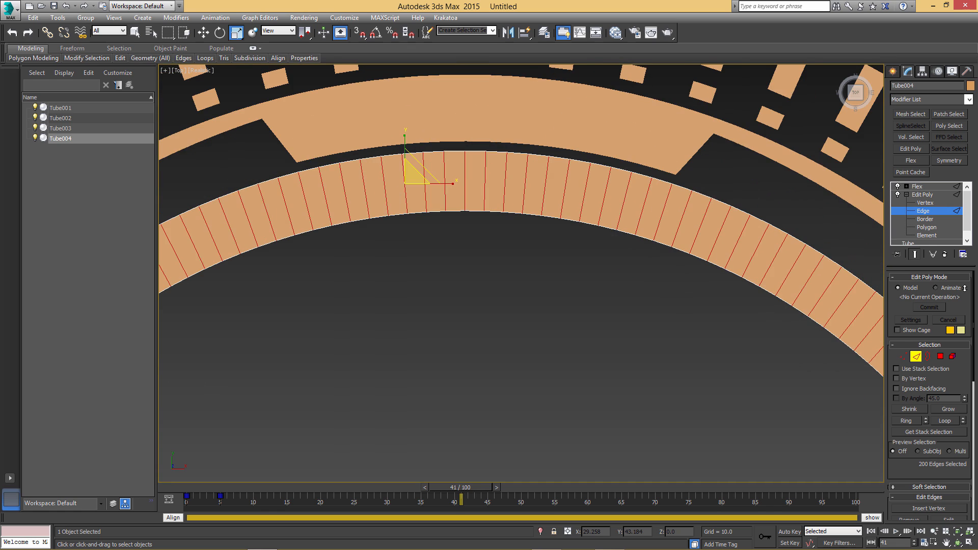
{"action": "key", "text": "q"}
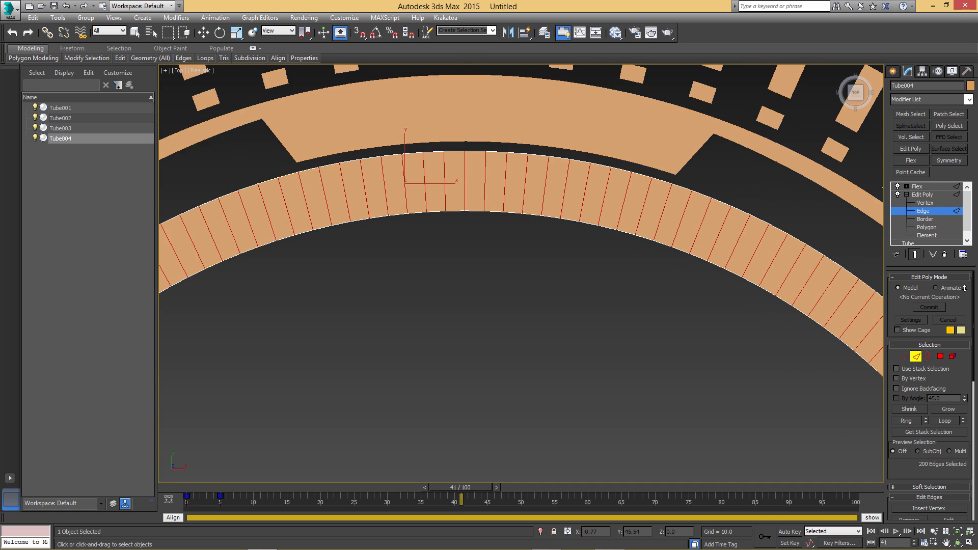
{"action": "key", "text": "ctrl+shift+c"}
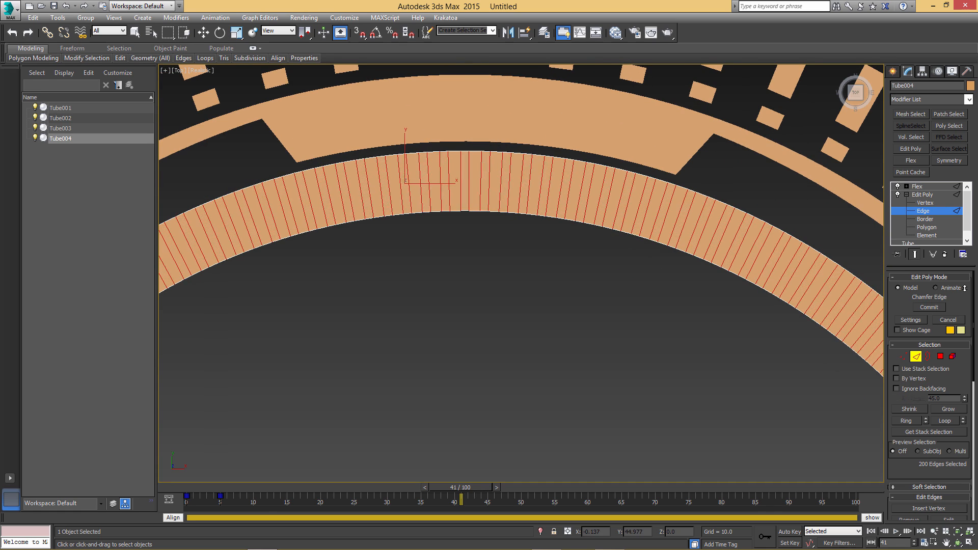
{"action": "left_click_drag", "start_coordinate": [965, 289], "coordinate": [964, 289]}
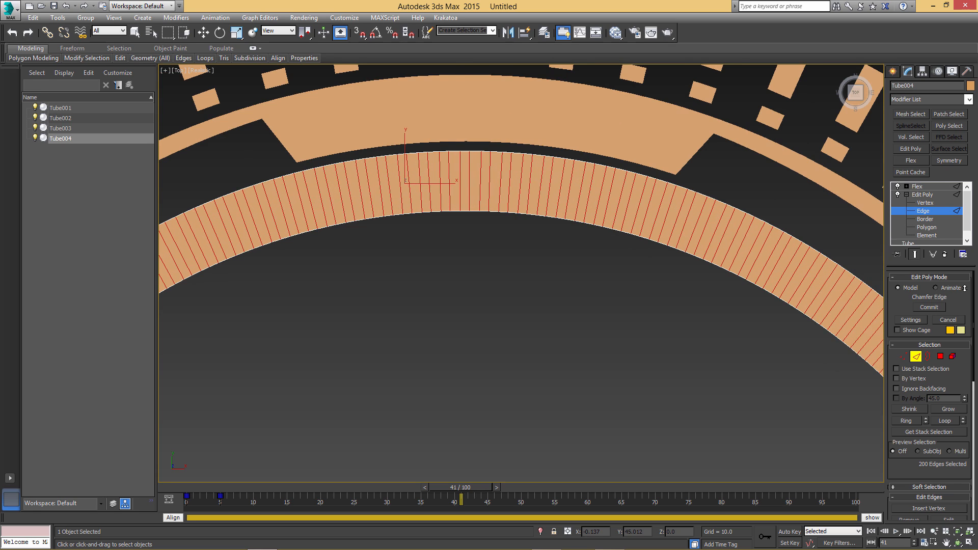
Chamfer the radial edges of Tube004 a second time to subdivide the ring more finely
{"action": "scroll", "coordinate": [466, 179], "scroll_direction": "up", "scroll_amount": 4}
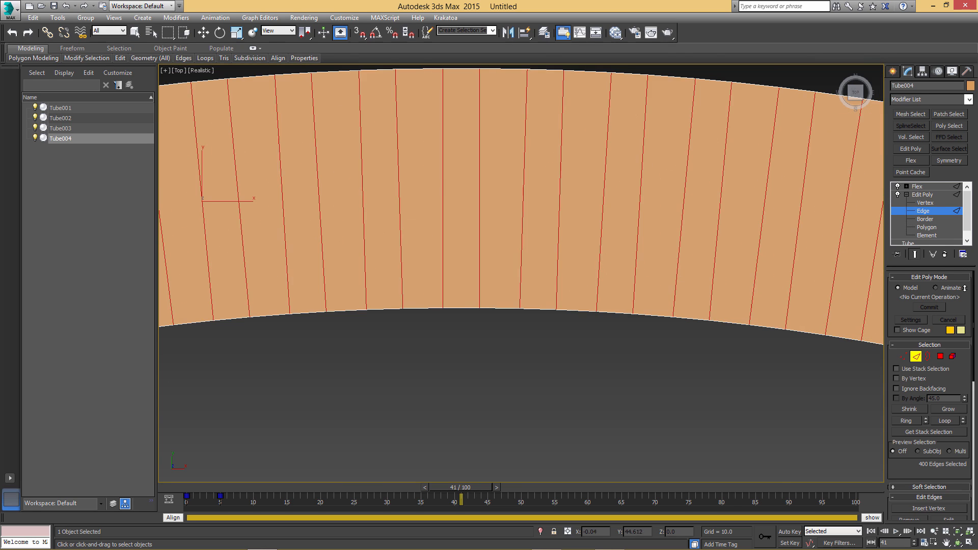
{"action": "left_click_drag", "start_coordinate": [444, 204], "coordinate": [435, 192]}
{"action": "scroll", "coordinate": [466, 137], "scroll_direction": "down", "scroll_amount": 5}
{"action": "middle_click_drag", "start_coordinate": [675, 418], "coordinate": [431, 160]}
{"action": "mouse_move", "coordinate": [443, 423]}
{"action": "middle_mouse_down"}
{"action": "mouse_move", "coordinate": [484, 304]}
{"action": "mouse_move", "coordinate": [583, 88]}
{"action": "middle_mouse_up"}
{"action": "middle_click_drag", "start_coordinate": [281, 229], "coordinate": [633, 288]}
{"action": "middle_click_drag", "start_coordinate": [613, 247], "coordinate": [654, 402]}
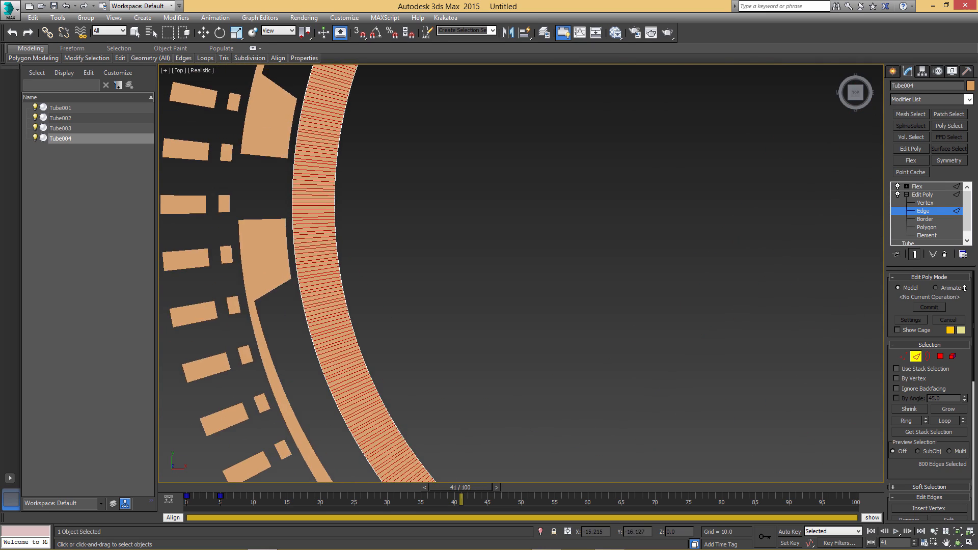
{"action": "middle_click_drag", "start_coordinate": [672, 168], "coordinate": [638, 347]}
{"action": "mouse_move", "coordinate": [653, 141]}
{"action": "middle_mouse_down"}
{"action": "mouse_move", "coordinate": [566, 315]}
{"action": "mouse_move", "coordinate": [516, 372]}
{"action": "mouse_move", "coordinate": [465, 346]}
{"action": "middle_mouse_up"}
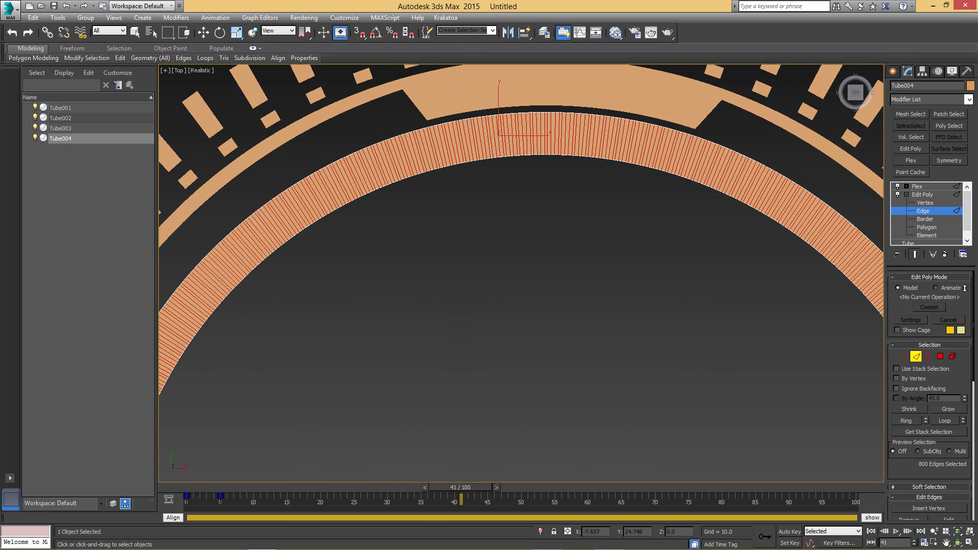
Select a single radial edge near the ring's upper part and extend it to a dotted ring selection with a Dot Gap of 2
{"action": "scroll", "coordinate": [536, 227], "scroll_direction": "up", "scroll_amount": 1}
{"action": "key", "text": "r"}
{"action": "middle_click_drag", "start_coordinate": [534, 229], "coordinate": [537, 321]}
{"action": "left_click", "coordinate": [504, 232]}
{"action": "scroll", "coordinate": [529, 277], "scroll_direction": "up", "scroll_amount": 3}
{"action": "middle_click_drag", "start_coordinate": [528, 278], "coordinate": [533, 306]}
{"action": "left_click", "coordinate": [501, 181]}
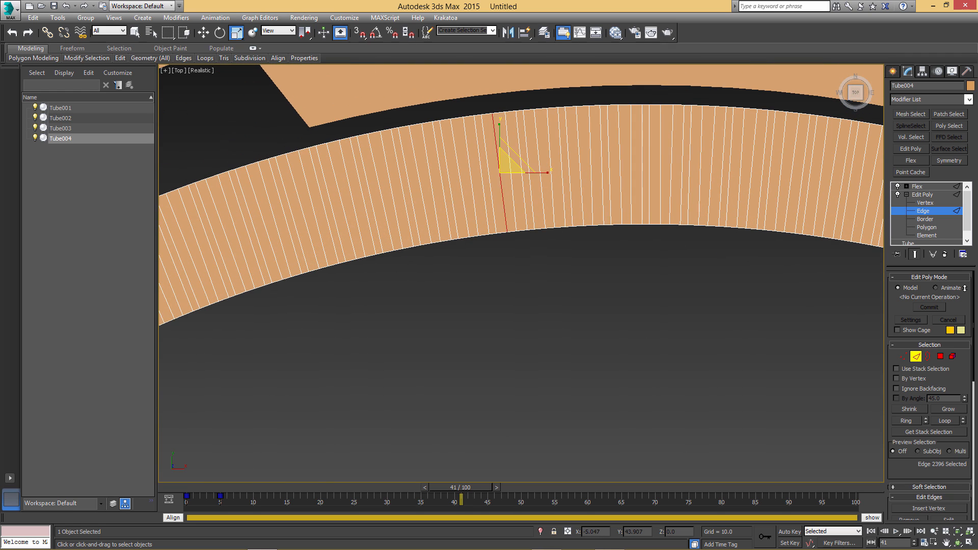
{"action": "scroll", "coordinate": [631, 367], "scroll_direction": "down", "scroll_amount": 3}
{"action": "scroll", "coordinate": [637, 362], "scroll_direction": "down", "scroll_amount": 2}
{"action": "middle_click_drag", "start_coordinate": [637, 363], "coordinate": [650, 289]}
{"action": "mouse_move", "coordinate": [87, 59]}
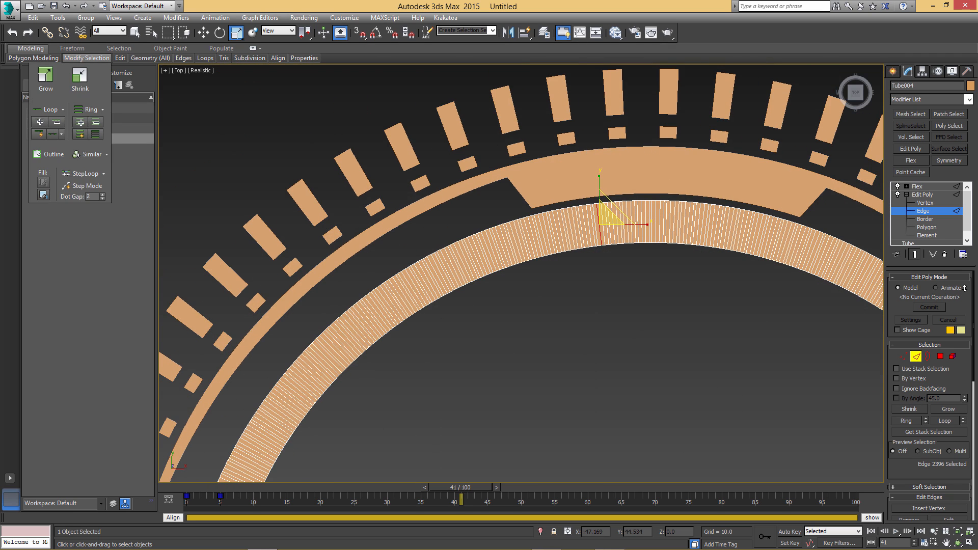
{"action": "left_click", "coordinate": [95, 133]}
Convert the dotted edge selection to polygons, invert it, and delete the selected polygons to leave thin gaps between the ticks
{"action": "right_click", "coordinate": [654, 305]}
{"action": "left_click", "coordinate": [632, 236]}
{"action": "scroll", "coordinate": [579, 207], "scroll_direction": "down", "scroll_amount": 3}
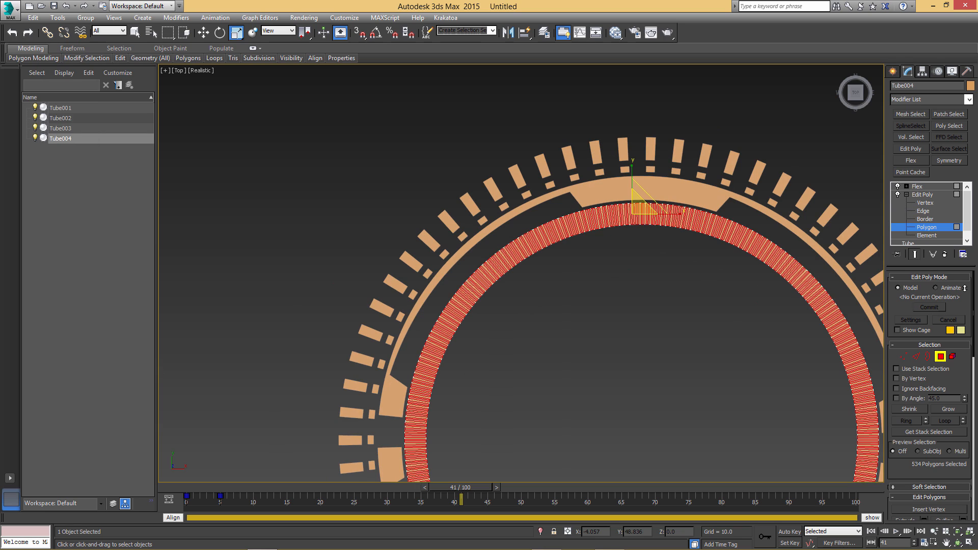
{"action": "key", "text": "ctrl+i"}
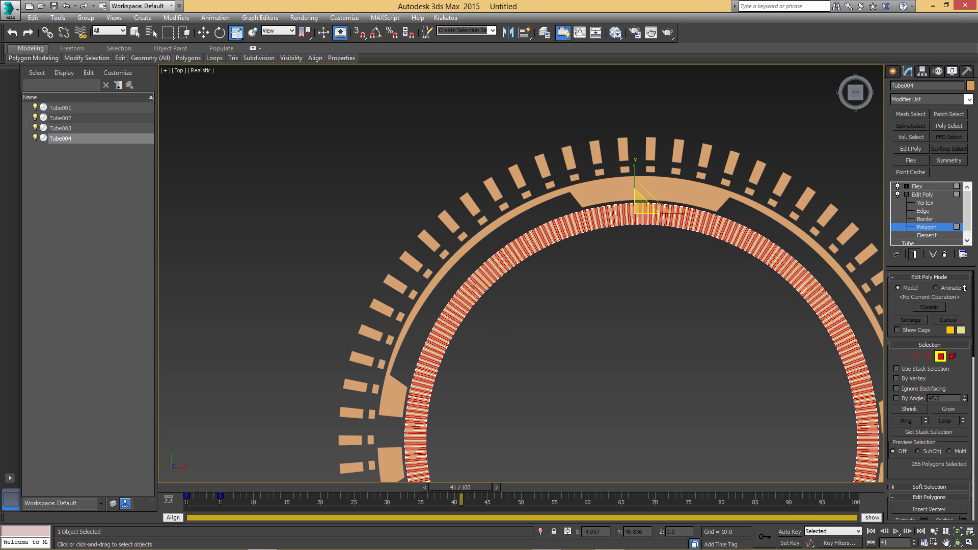
{"action": "key", "text": "Delete"}
{"action": "scroll", "coordinate": [606, 254], "scroll_direction": "up", "scroll_amount": 1}
{"action": "scroll", "coordinate": [605, 253], "scroll_direction": "down", "scroll_amount": 2}
{"action": "middle_click_drag", "start_coordinate": [737, 382], "coordinate": [595, 389]}
{"action": "scroll", "coordinate": [595, 388], "scroll_direction": "up", "scroll_amount": 2}
{"action": "key", "text": "ctrl+a"}
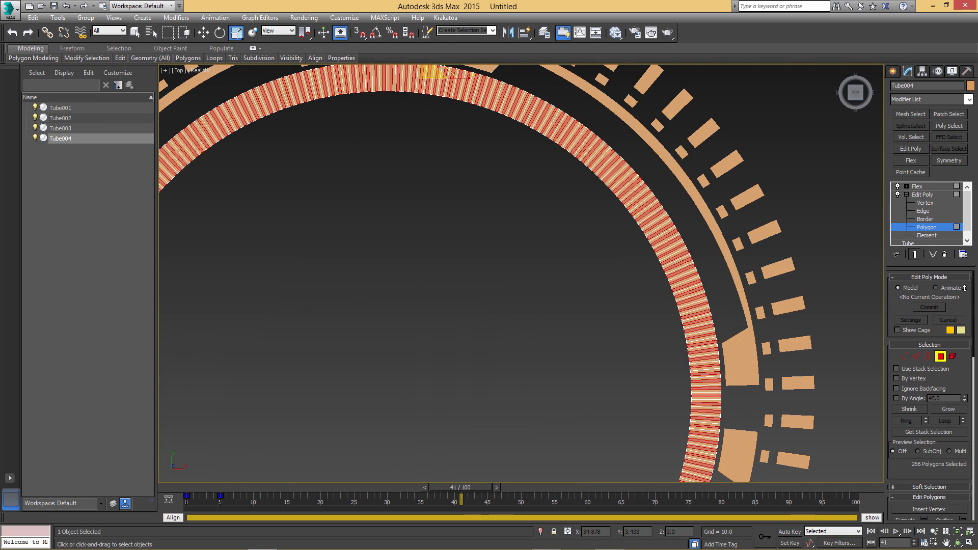
{"action": "key", "text": "ctrl+d"}
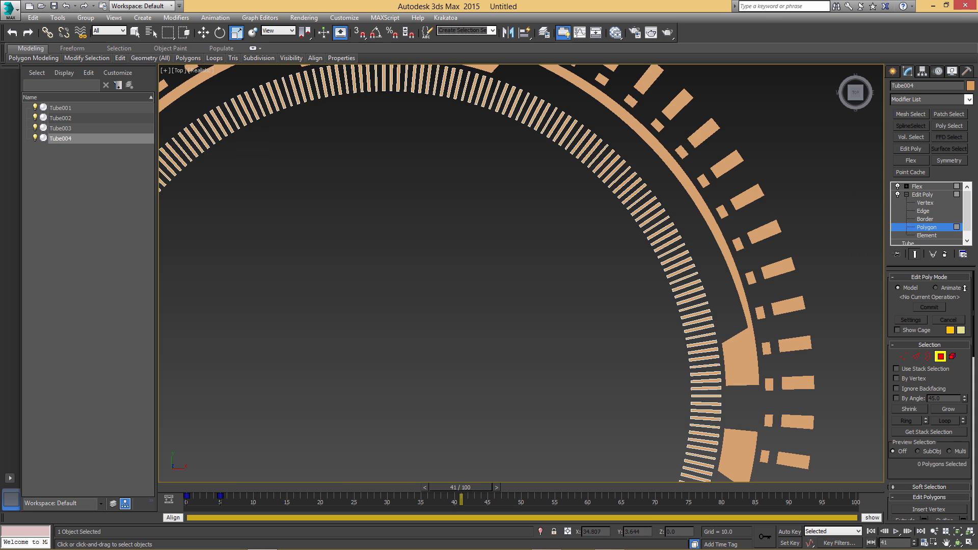
Thin the tick ring by setting the base Tube's Radius 2 to 58.937, return to its Edit Poly level, and deselect the object
{"action": "scroll", "coordinate": [633, 264], "scroll_direction": "down", "scroll_amount": 3}
{"action": "mouse_move", "coordinate": [634, 264]}
{"action": "middle_mouse_down"}
{"action": "mouse_move", "coordinate": [636, 199]}
{"action": "mouse_move", "coordinate": [629, 251]}
{"action": "middle_mouse_up"}
{"action": "scroll", "coordinate": [629, 251], "scroll_direction": "up", "scroll_amount": 1}
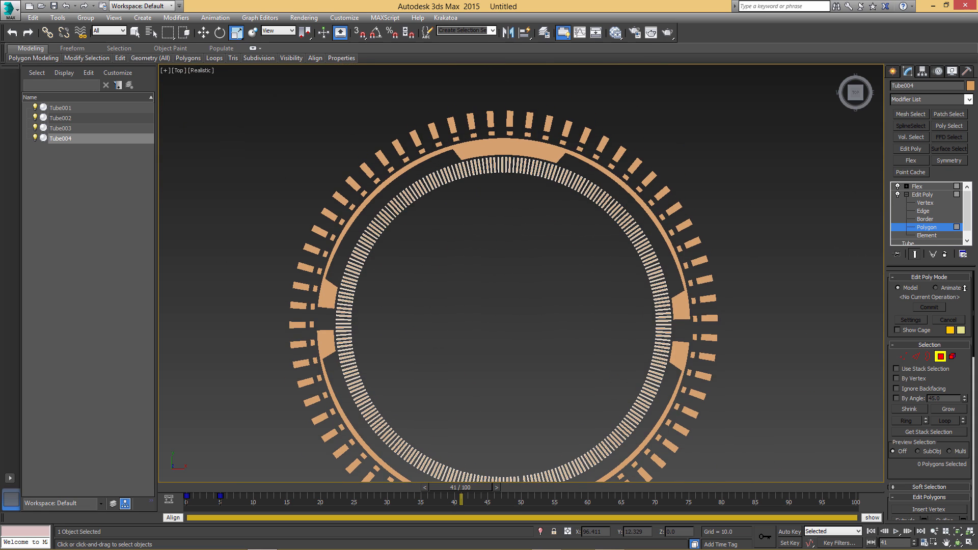
{"action": "left_click_drag", "start_coordinate": [967, 213], "coordinate": [967, 224]}
{"action": "left_click", "coordinate": [908, 235]}
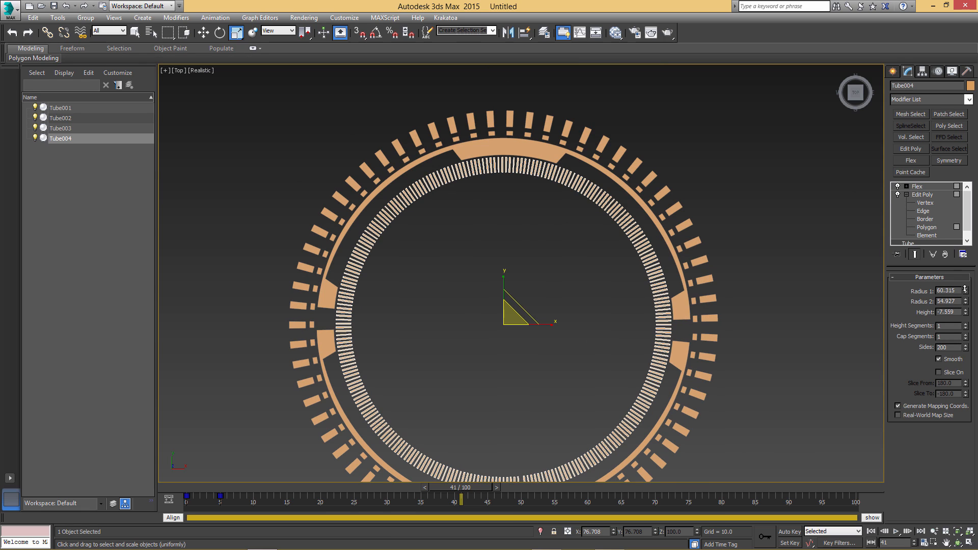
{"action": "left_click_drag", "start_coordinate": [965, 289], "coordinate": [964, 289]}
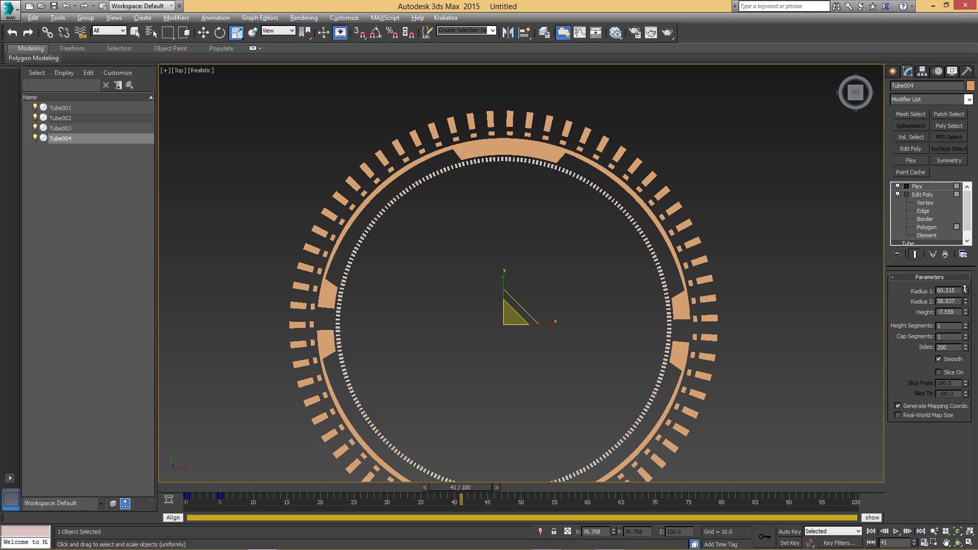
{"action": "key", "text": "alt"}
{"action": "key", "text": "4"}
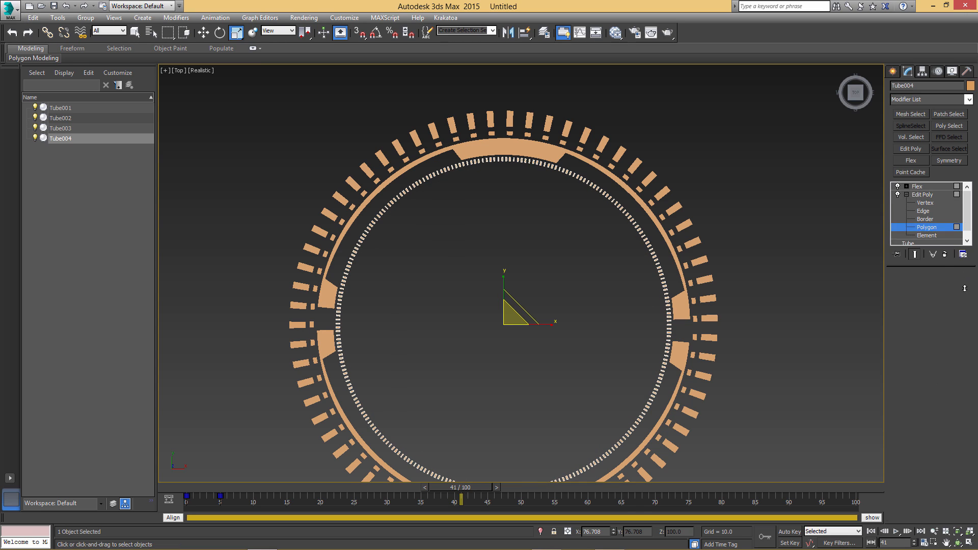
{"action": "scroll", "coordinate": [550, 293], "scroll_direction": "down", "scroll_amount": 5}
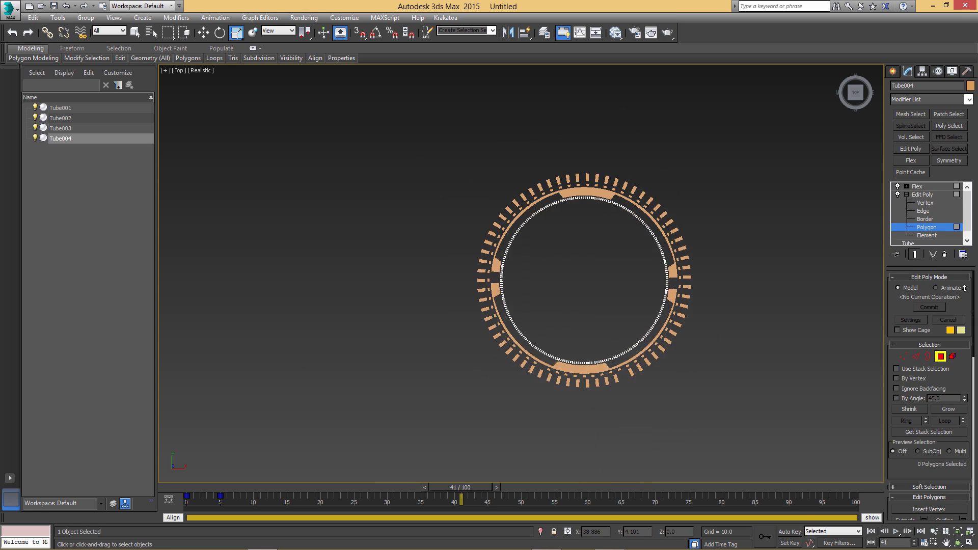
{"action": "key", "text": "ctrl+d"}
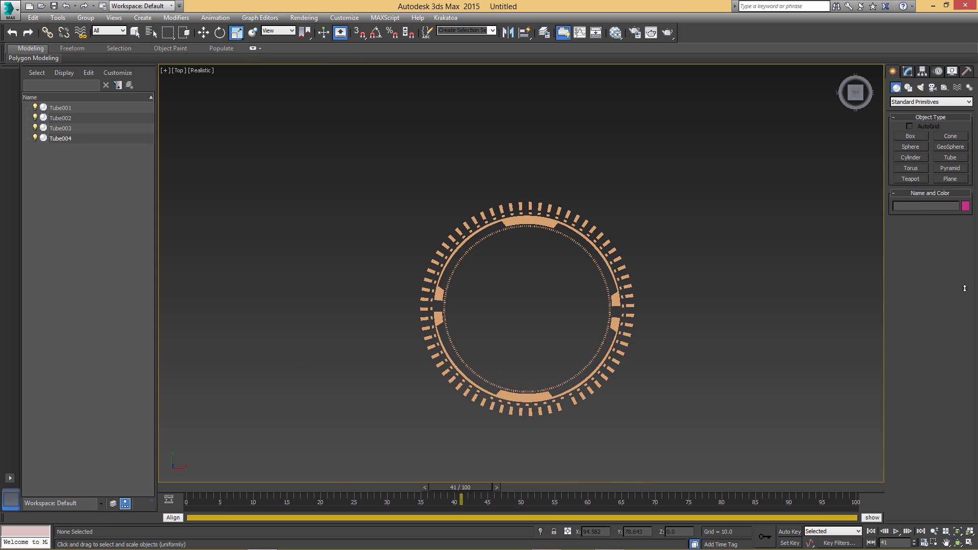
{"action": "scroll", "coordinate": [590, 152], "scroll_direction": "up", "scroll_amount": 5}
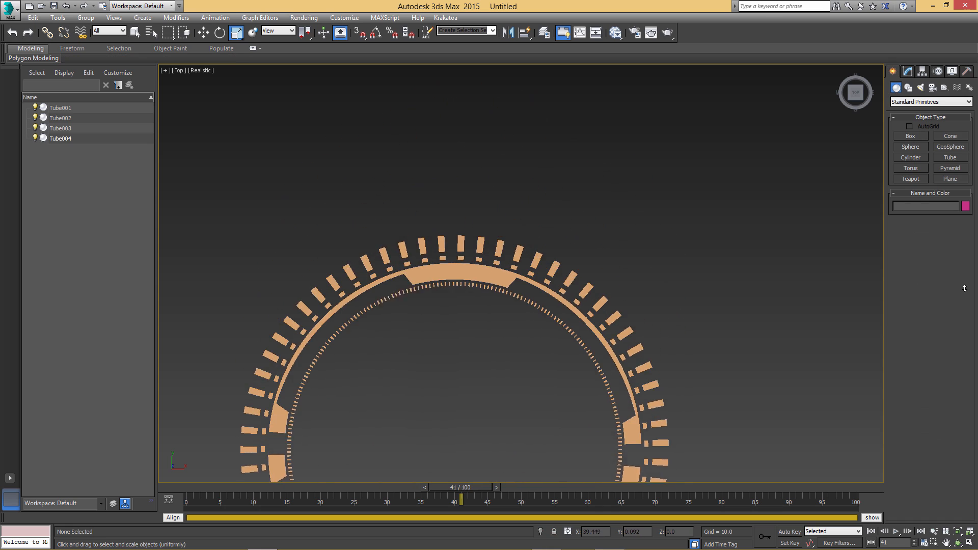
Select Tube004 and play the animation from frame 0 to check how the fine tick ring pops in and moves
{"action": "scroll", "coordinate": [512, 303], "scroll_direction": "up", "scroll_amount": 8}
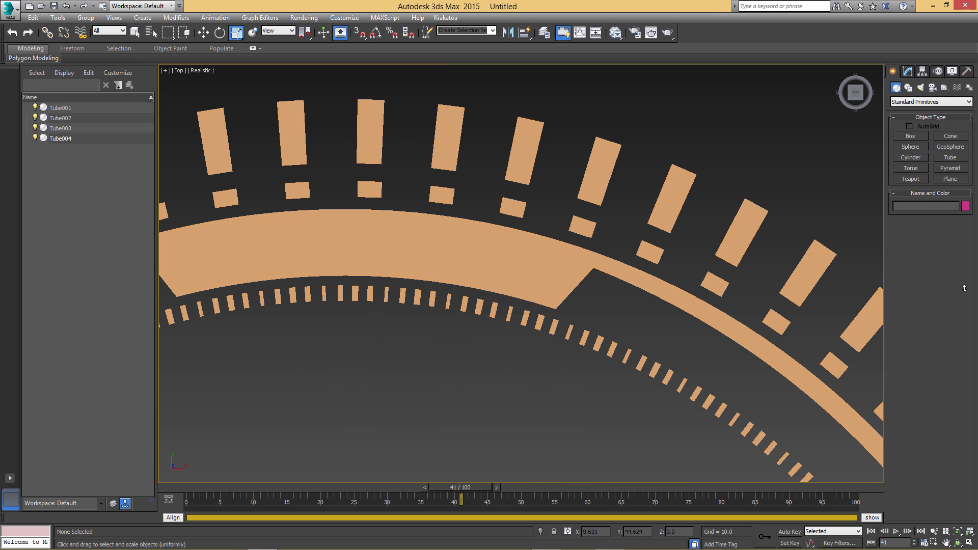
{"action": "key", "text": "ctrl+z"}
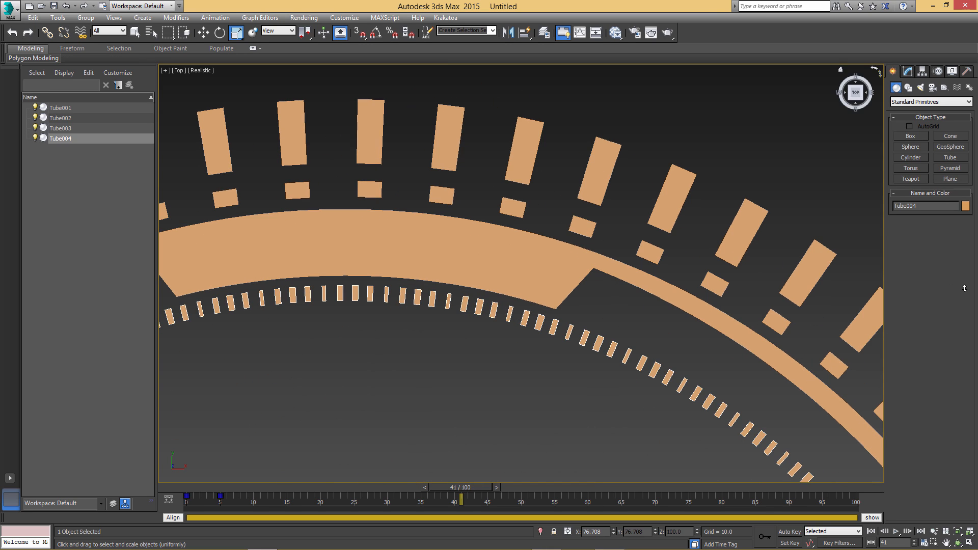
{"action": "key", "text": "z"}
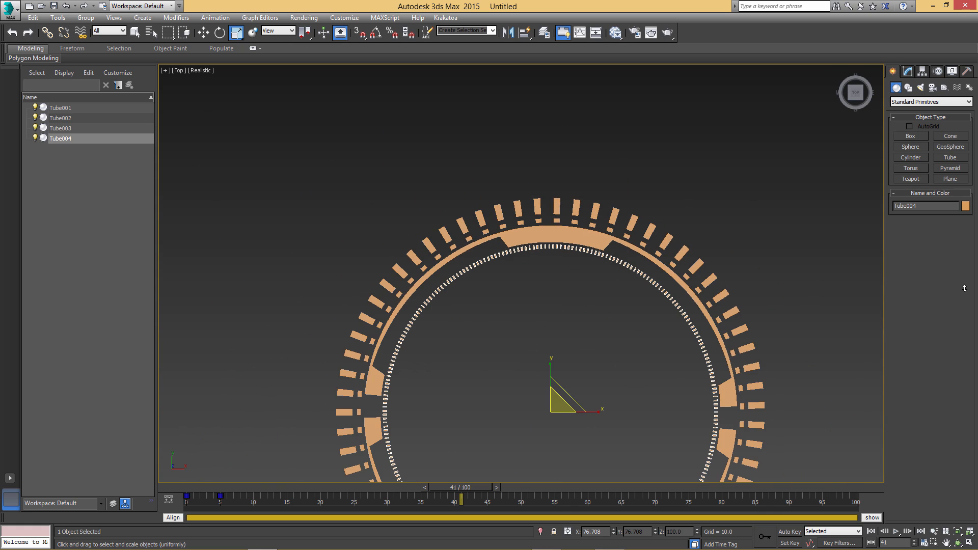
{"action": "key", "text": "slash"}
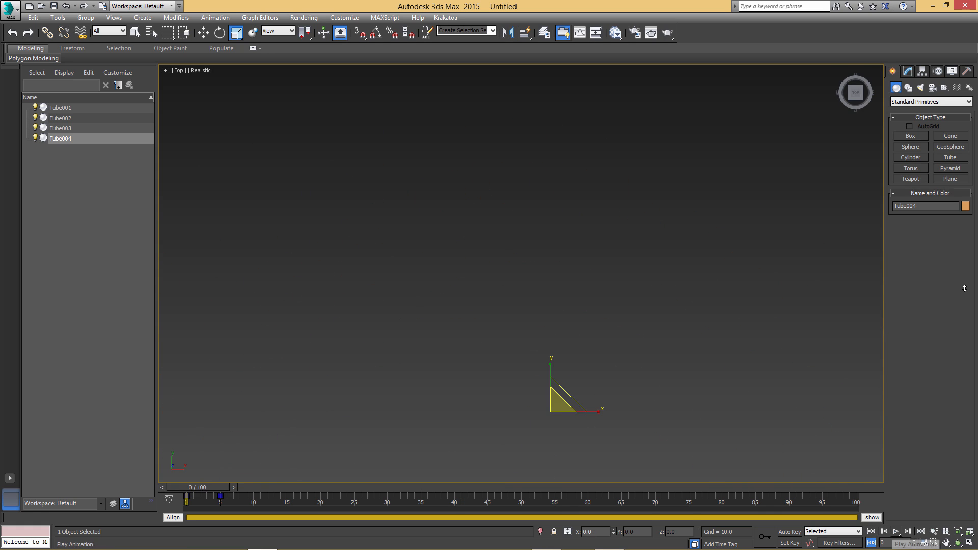
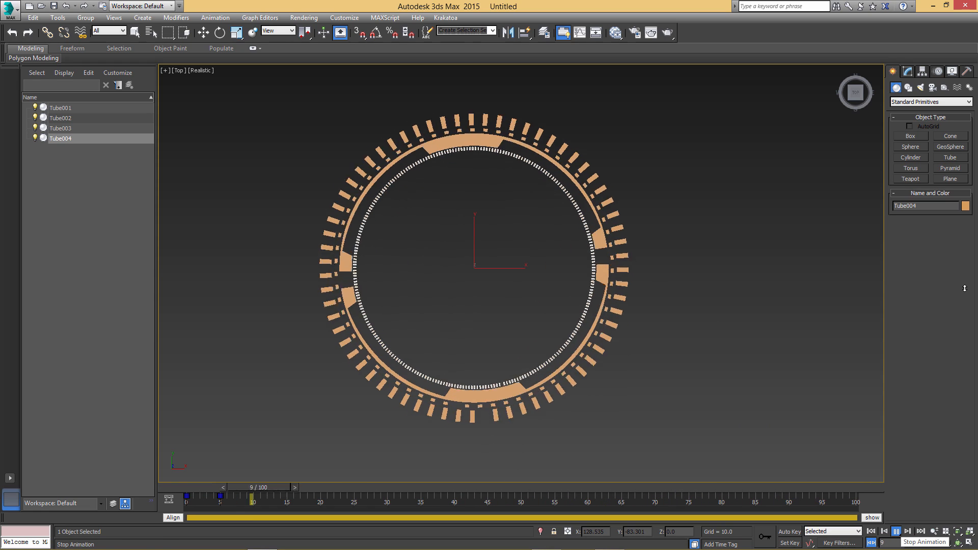
{"action": "key", "text": "slash"}
{"action": "key", "text": "r"}
{"action": "scroll", "coordinate": [532, 159], "scroll_direction": "up", "scroll_amount": 4}
{"action": "key", "text": "z"}
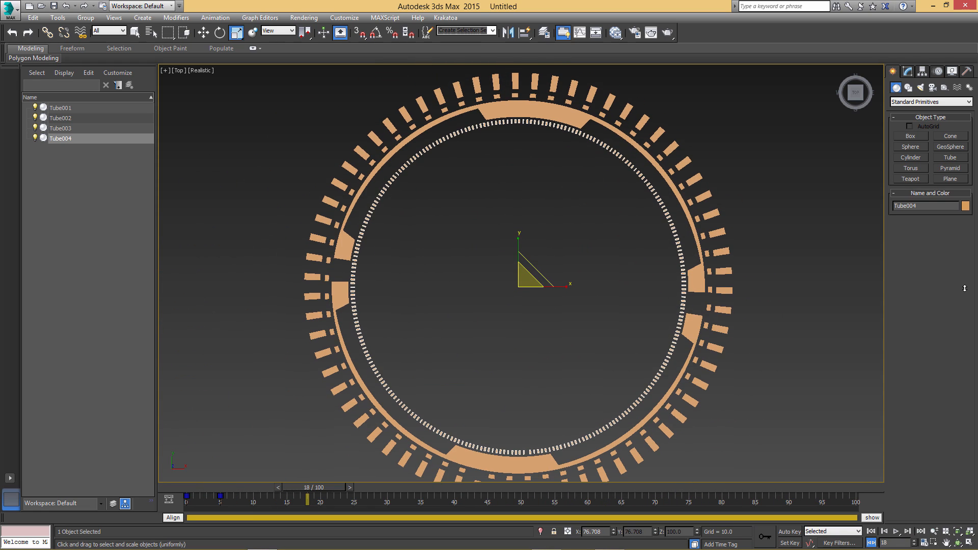
At frame 15, scale-clone the Tube004 tick ring inward at 96% to make another concentric ring
{"action": "key", "text": "Home"}
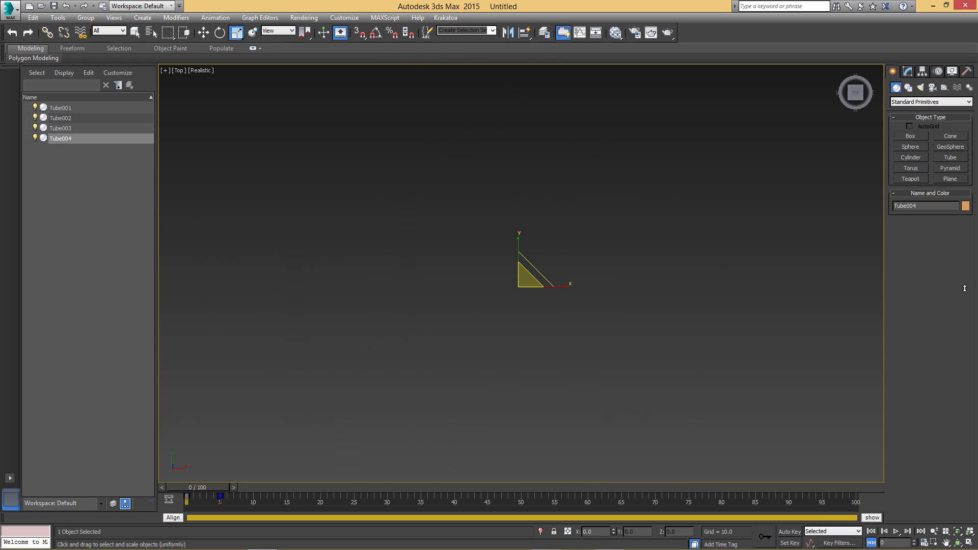
{"action": "key", "text": "slash"}
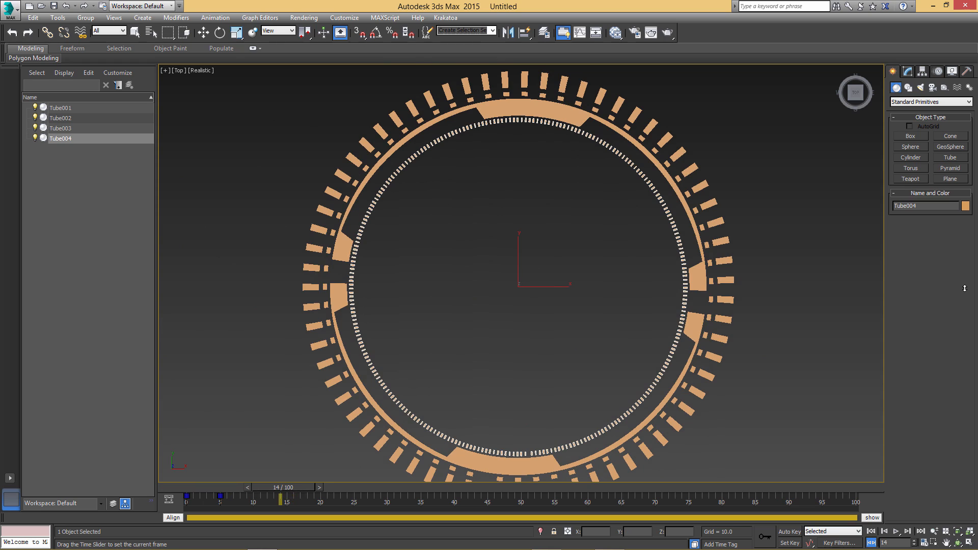
{"action": "key", "text": "r"}
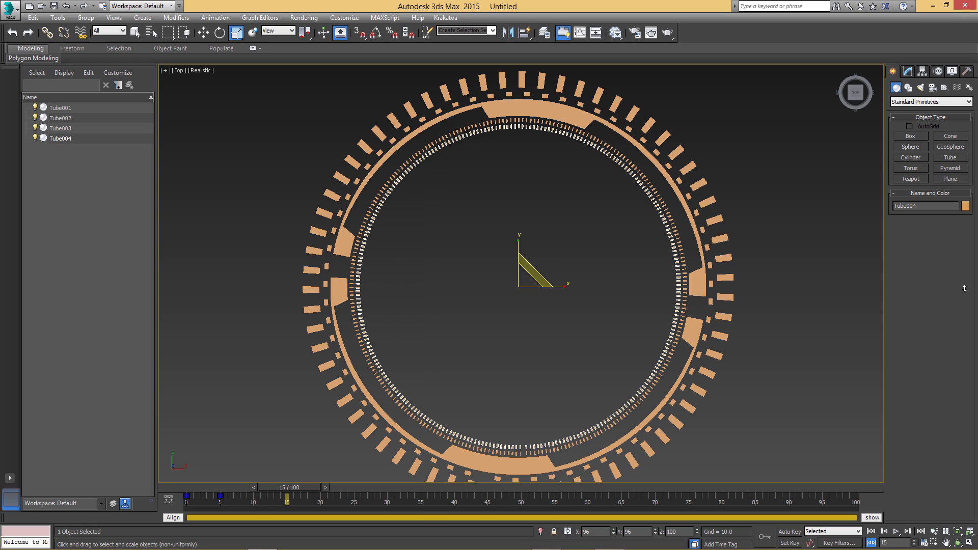
{"action": "left_click_drag", "start_coordinate": [524, 275], "coordinate": [518, 283], "text": "shift"}
{"action": "key", "text": "Return"}
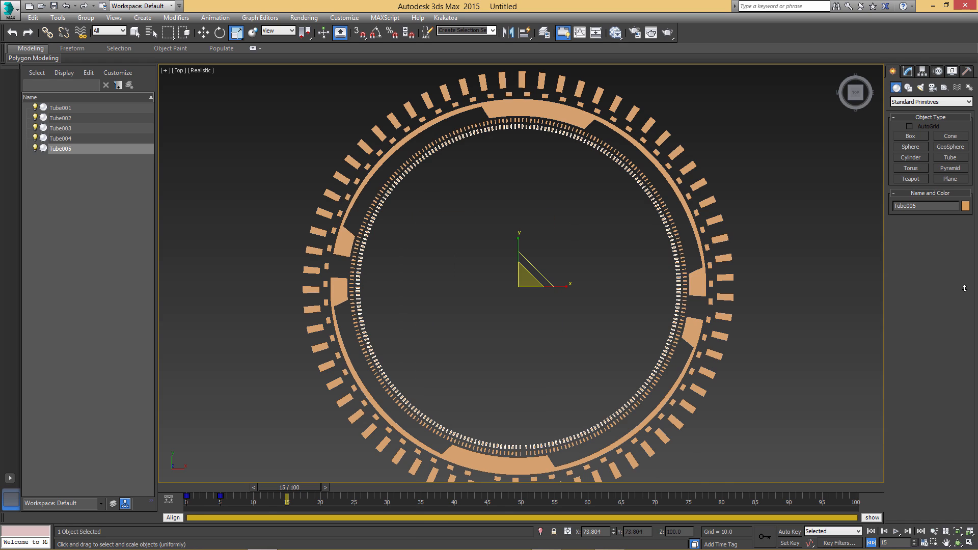
Remove the cloned ring's Edit Poly modifier to restore the solid tube, and add a fresh Edit Poly beneath Flex
{"action": "key", "text": "m"}
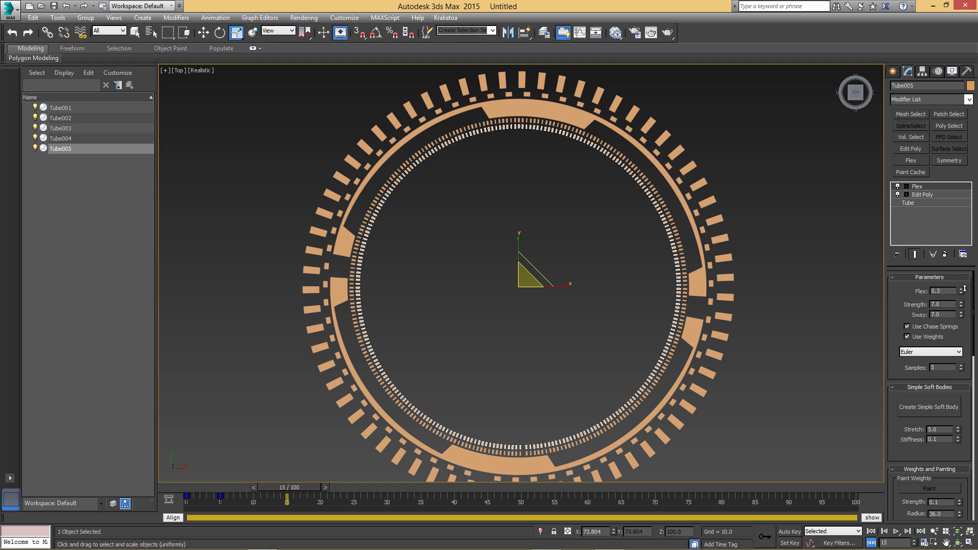
{"action": "left_click", "coordinate": [922, 194]}
{"action": "left_click", "coordinate": [944, 254]}
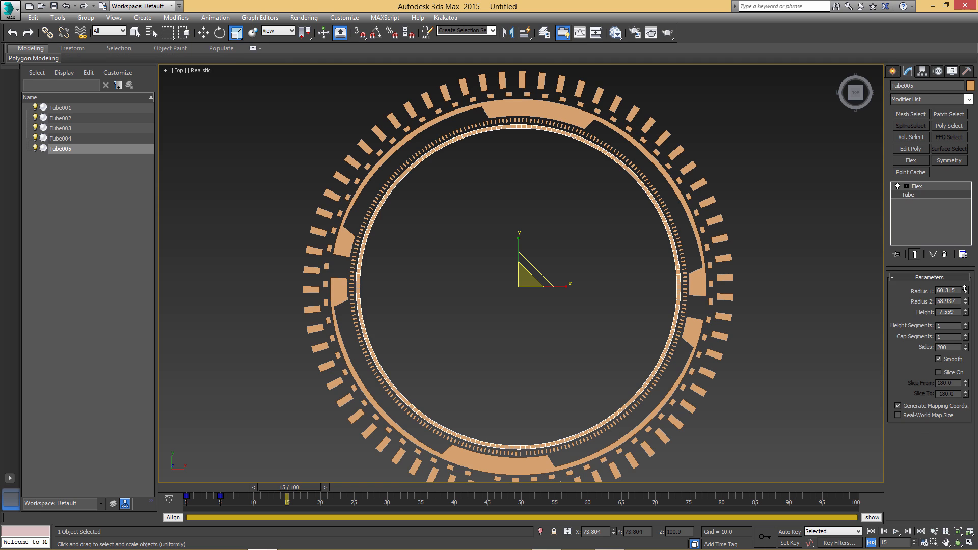
{"action": "key", "text": "ctrl+z"}
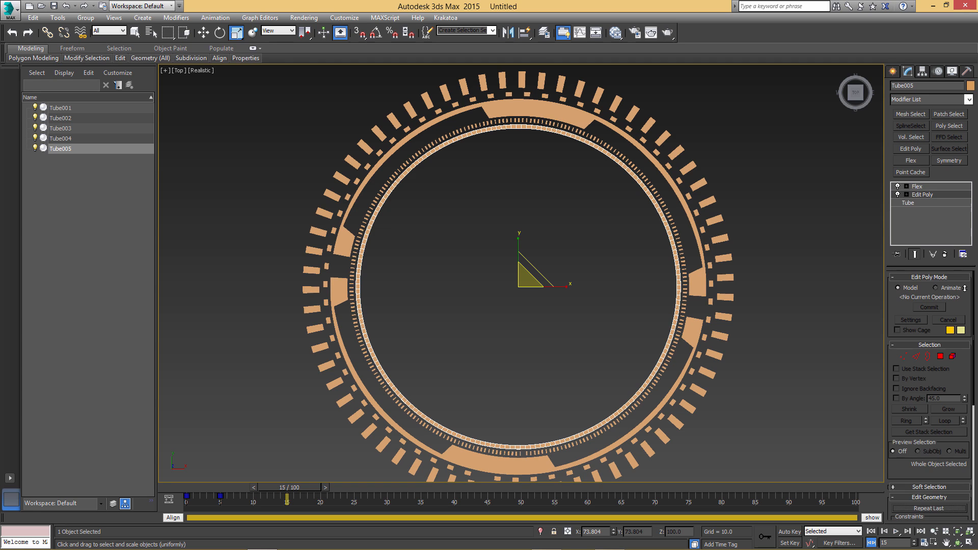
Delete the new ring's side and bottom polygons, keeping only its flat top face
{"action": "key", "text": "4"}
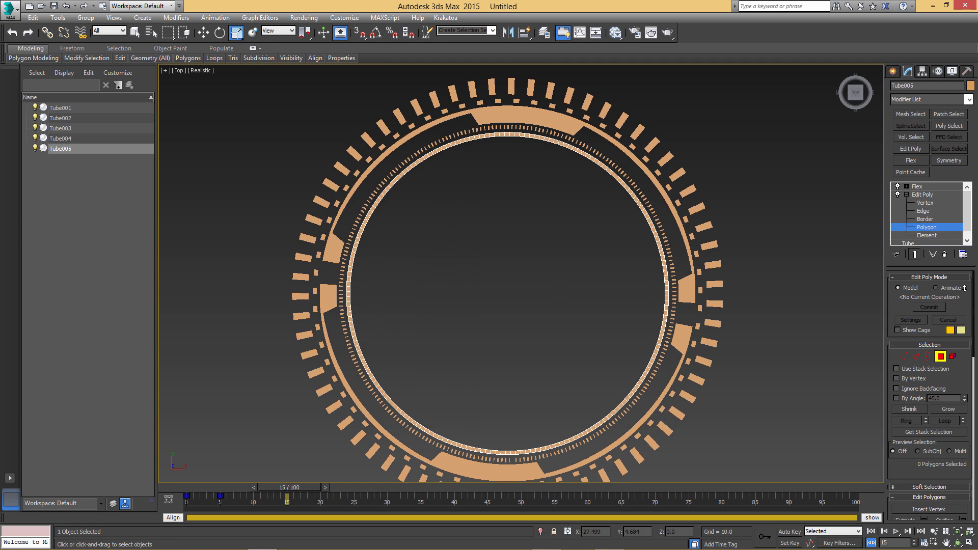
{"action": "key", "text": "l"}
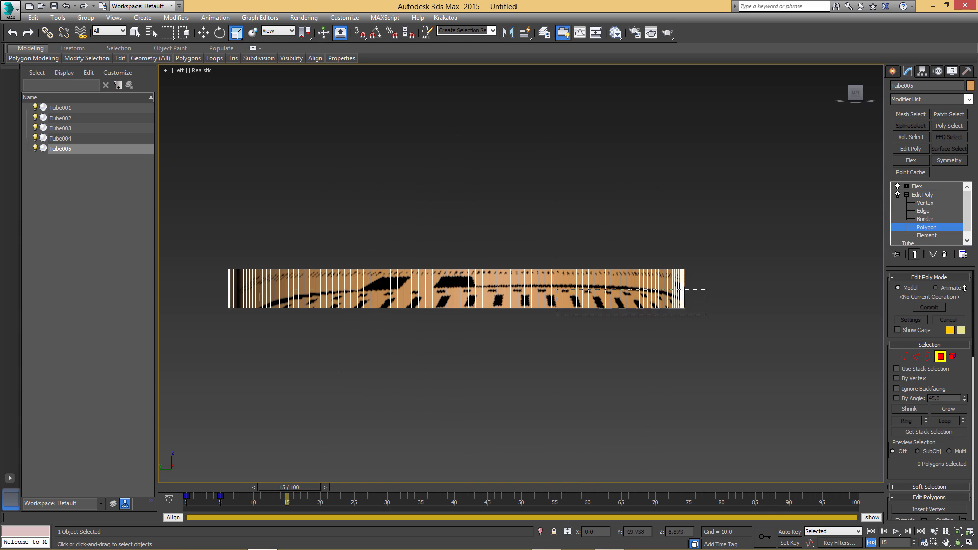
{"action": "key", "text": "ctrl+a"}
{"action": "key", "text": "Delete"}
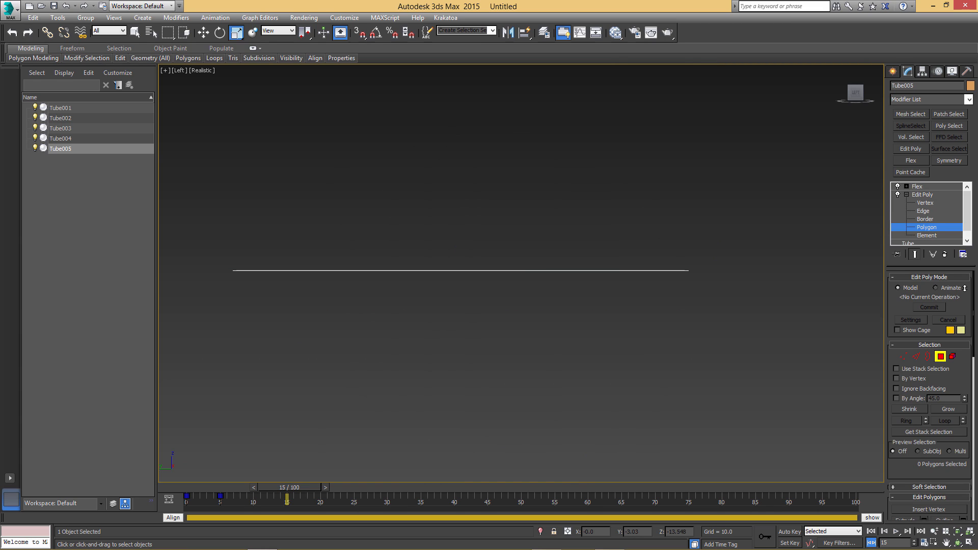
{"action": "key", "text": "t"}
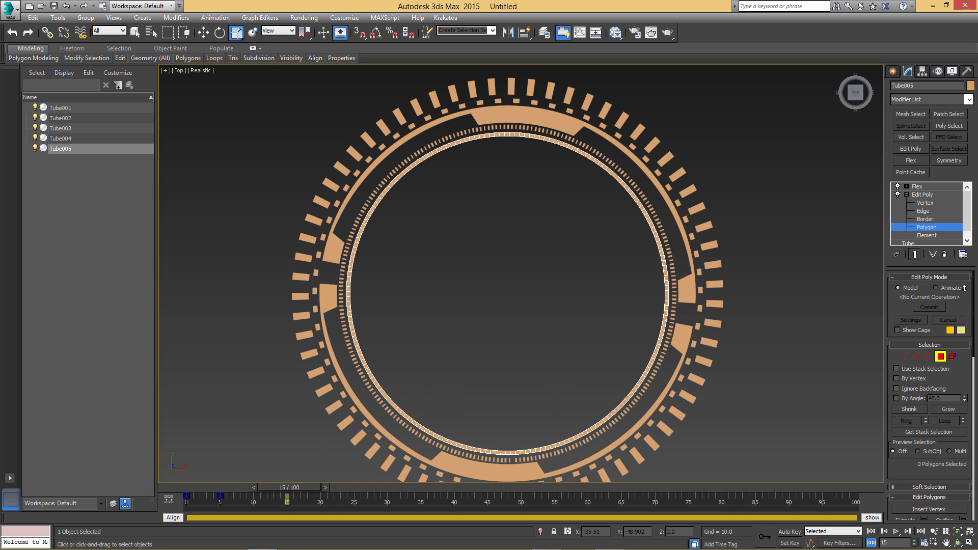
Move to frame 10, leave polygon editing, and replace Tube005's Z Rotation controller with Bezier Float
{"action": "left_click_drag", "start_coordinate": [286, 487], "coordinate": [253, 488]}
{"action": "key", "text": "r"}
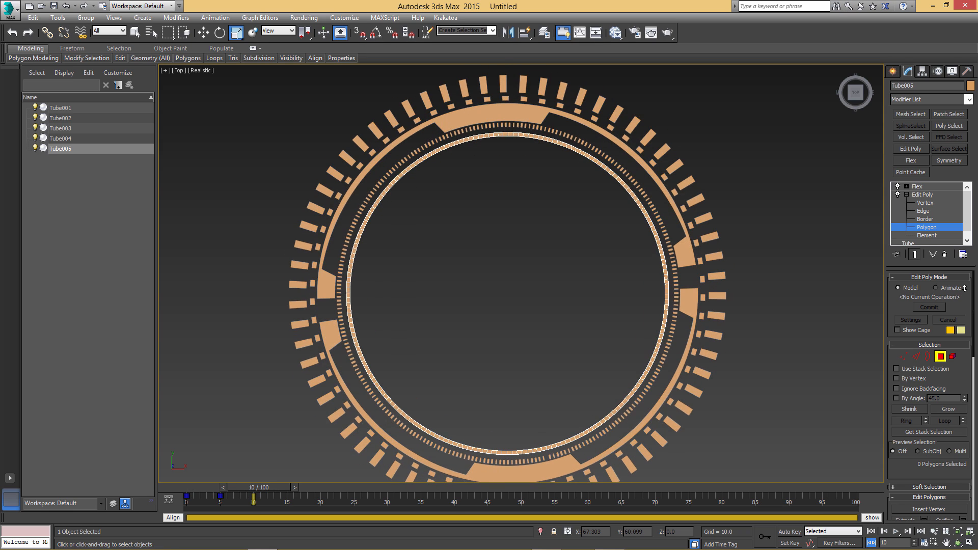
{"action": "left_click", "coordinate": [952, 70]}
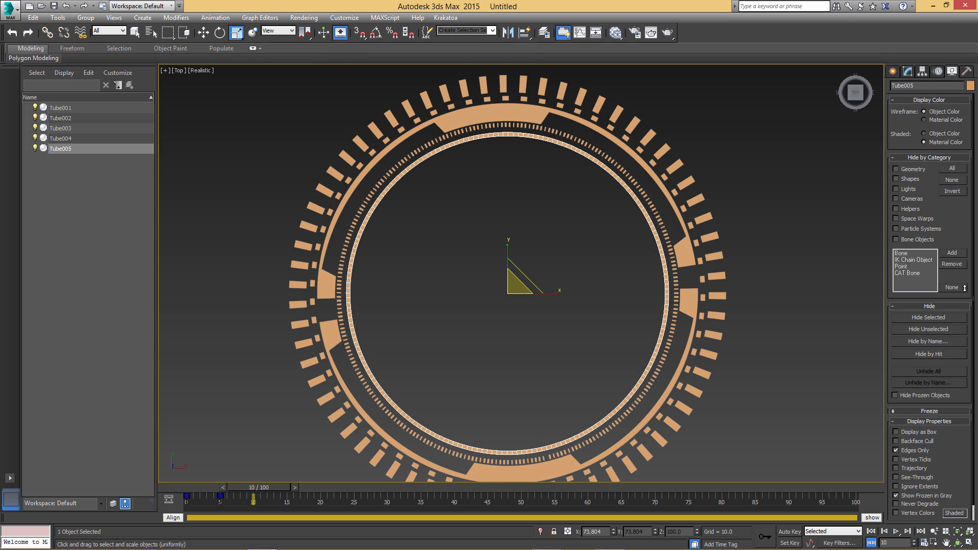
{"action": "left_click", "coordinate": [938, 71]}
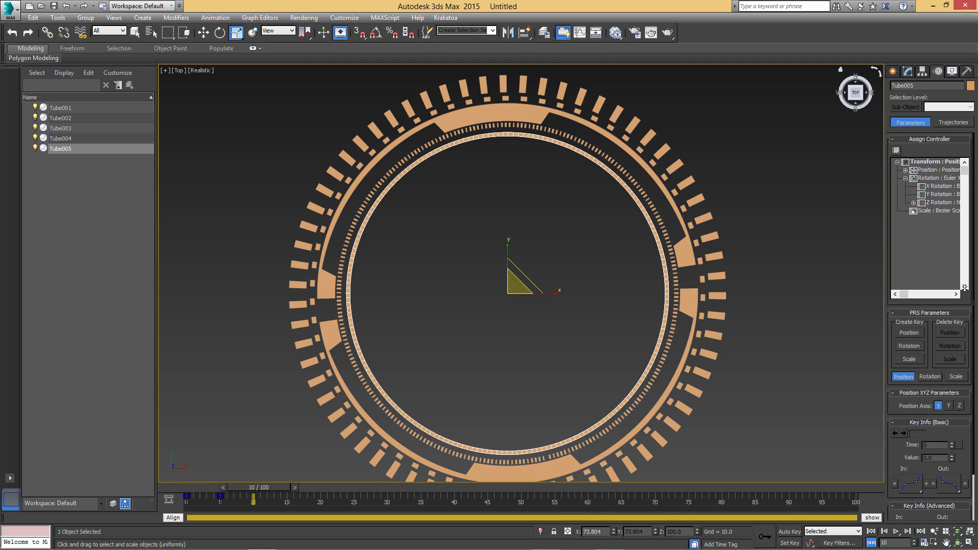
{"action": "left_click", "coordinate": [943, 202]}
{"action": "left_click", "coordinate": [896, 150]}
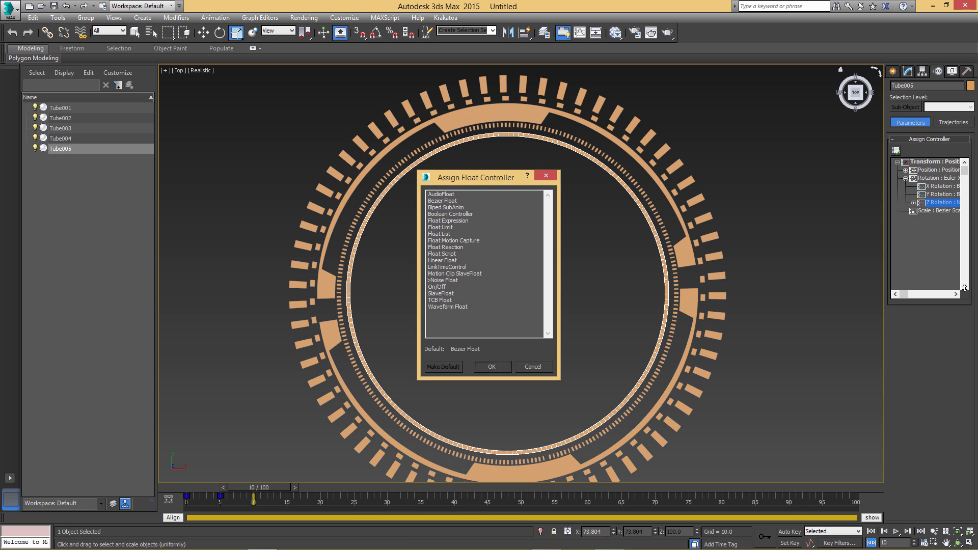
{"action": "key", "text": "Down"}
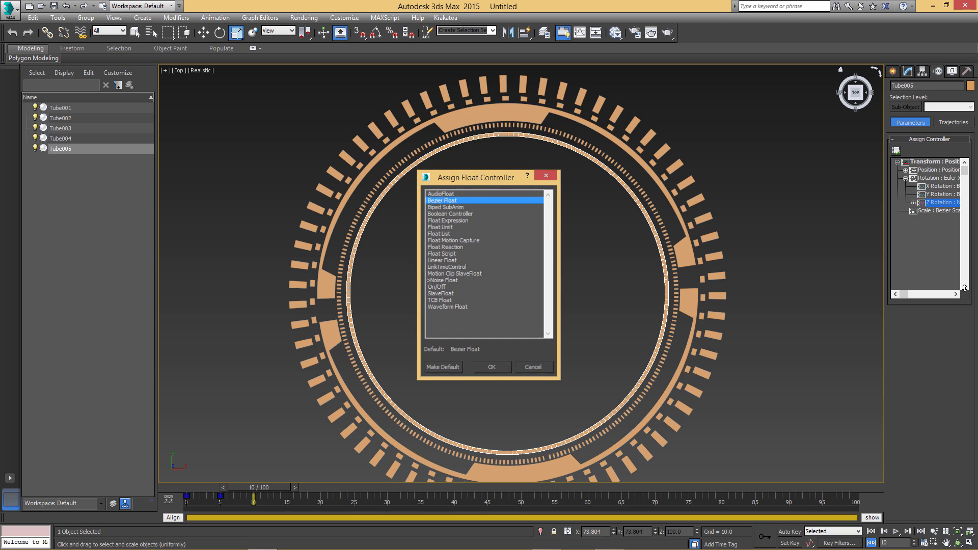
{"action": "key", "text": "Return"}
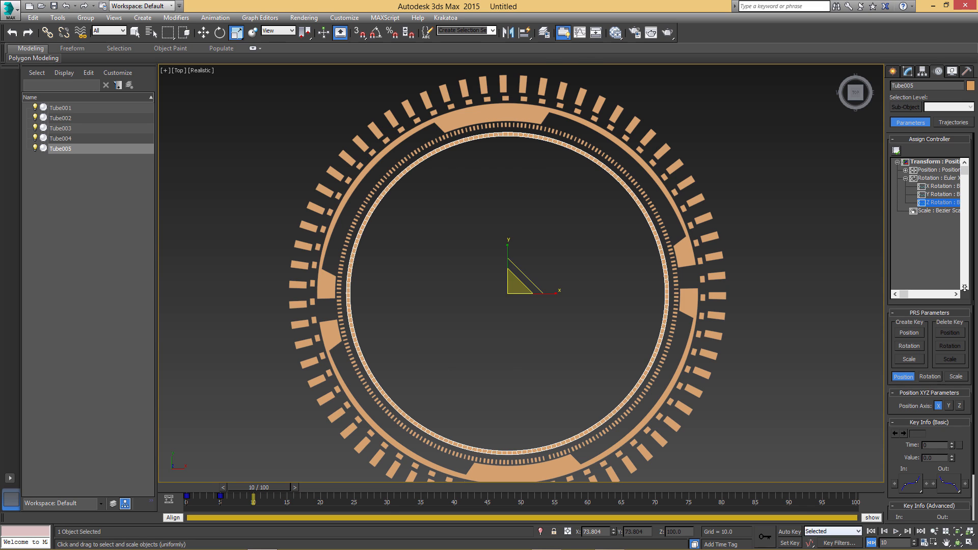
Deselect the ring and play the whole animation to review all the rings, then return to frame 0
{"action": "key", "text": "ctrl+z"}
{"action": "key", "text": "ctrl+z"}
{"action": "key", "text": "ctrl+z"}
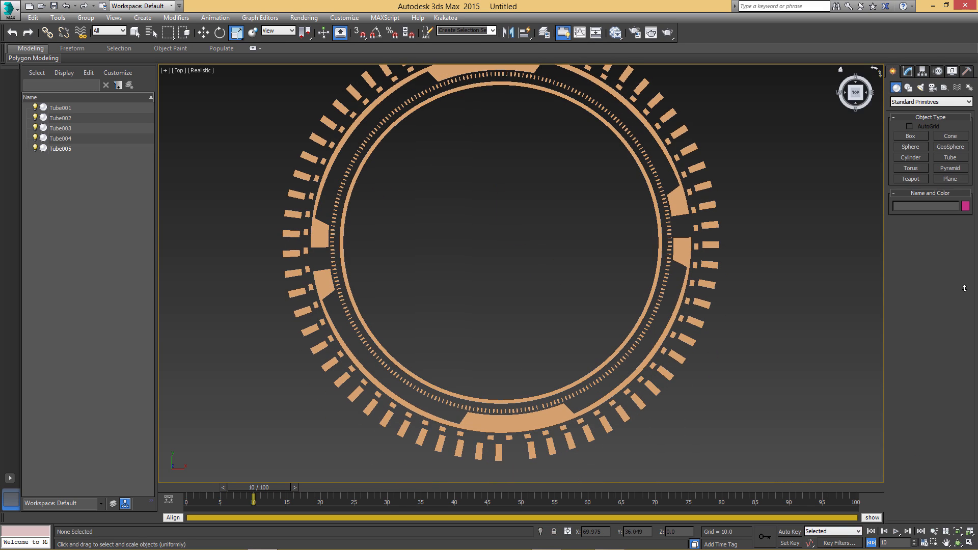
{"action": "key", "text": "ctrl+z"}
{"action": "key", "text": "Home"}
{"action": "key", "text": "slash"}
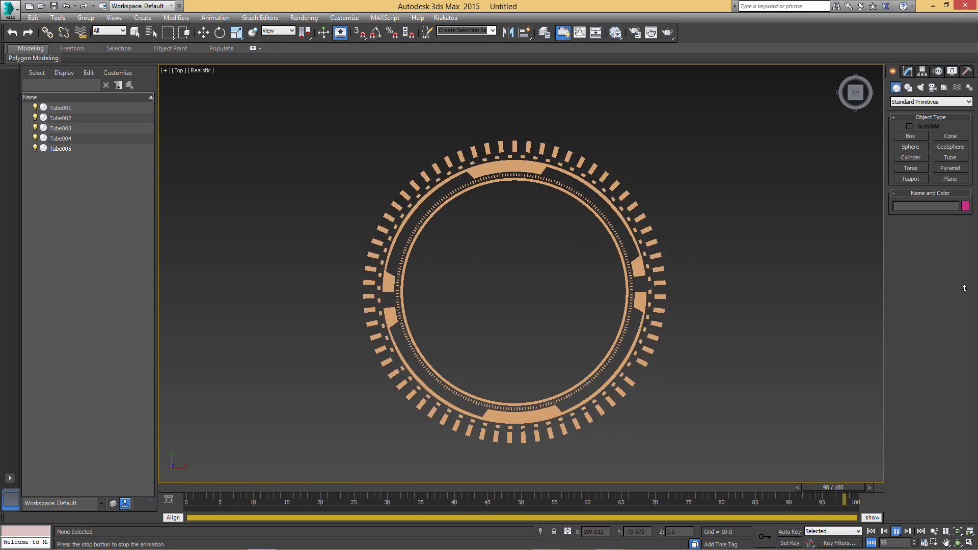
{"action": "key", "text": "slash"}
{"action": "key", "text": "r"}
{"action": "key", "text": "Home"}
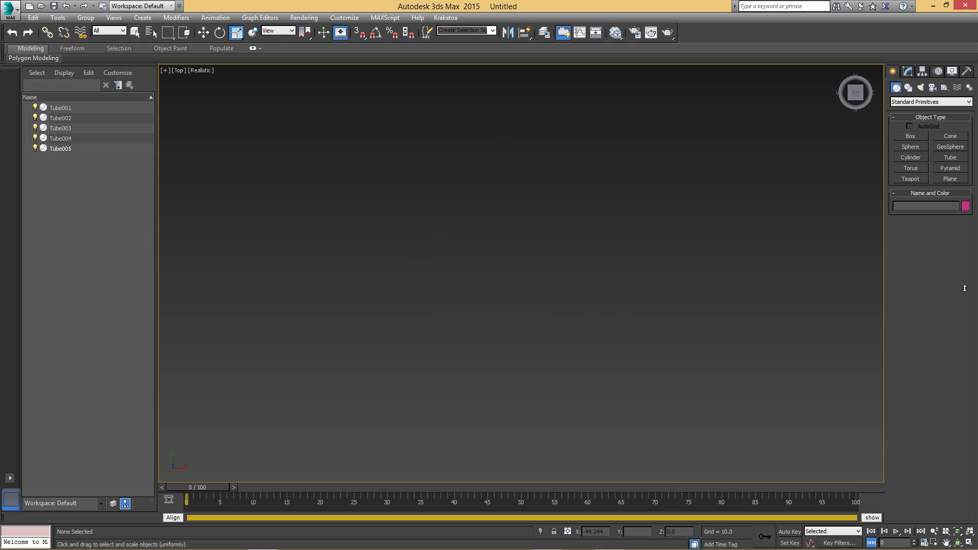
At frame 16, scale-clone Tube005 slightly inward to a scale of about 70% as another concentric ring
{"action": "key", "text": "slash"}
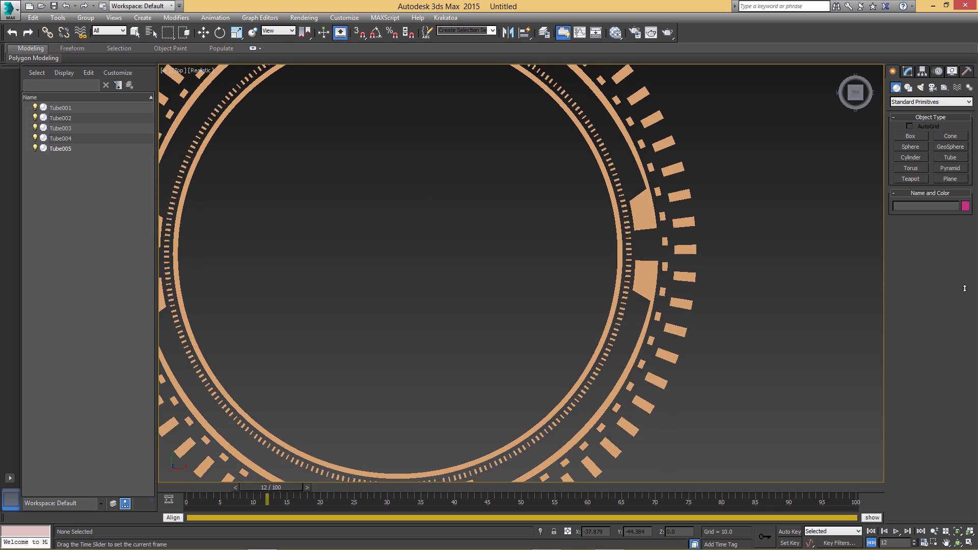
{"action": "middle_click_drag", "start_coordinate": [483, 221], "coordinate": [475, 258]}
{"action": "scroll", "coordinate": [475, 259], "scroll_direction": "up", "scroll_amount": 2}
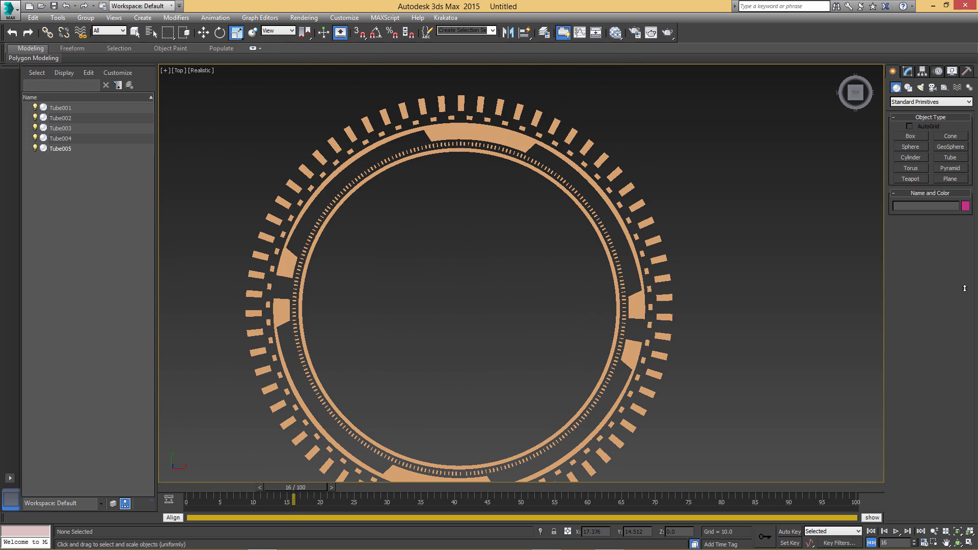
{"action": "left_click", "coordinate": [60, 149]}
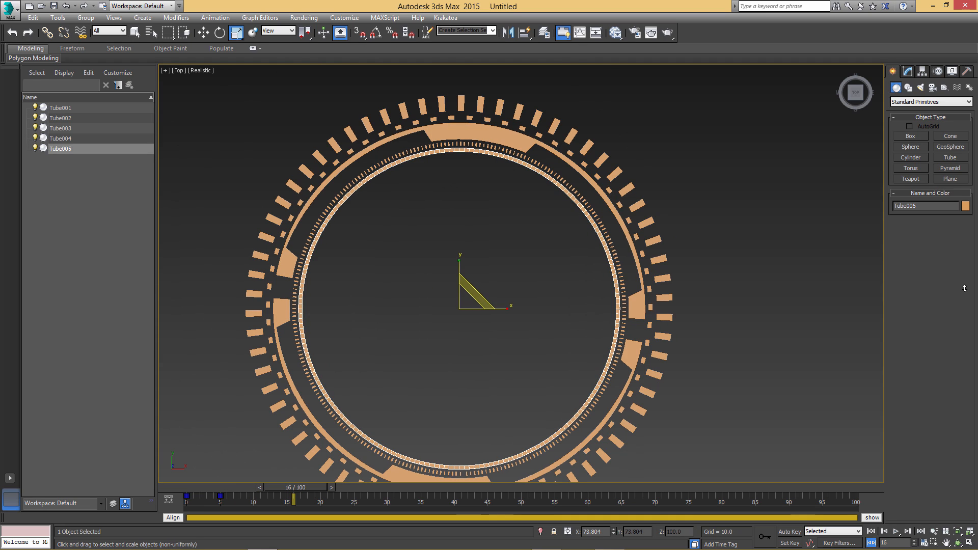
{"action": "left_click_drag", "start_coordinate": [471, 291], "coordinate": [471, 300]}
{"action": "left_click", "coordinate": [491, 323]}
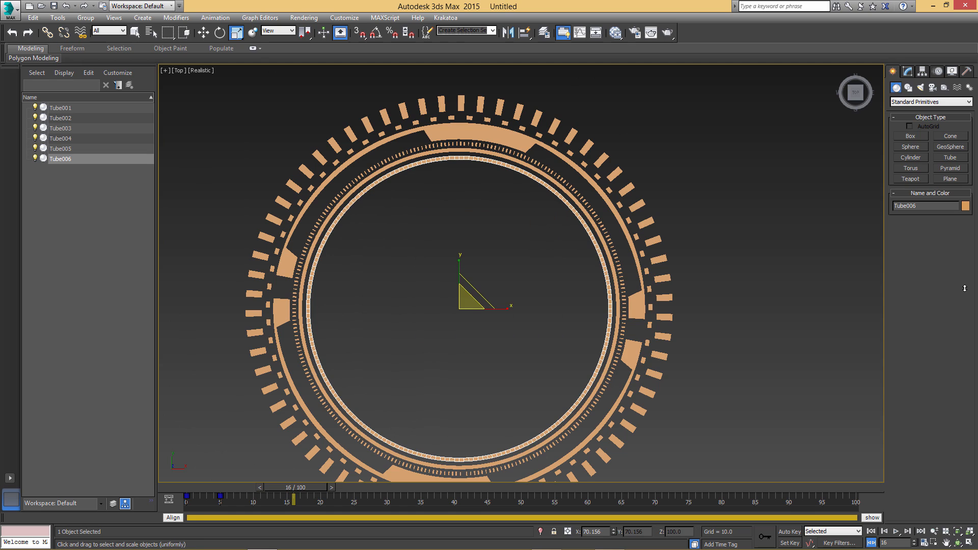
Add a second Edit Poly modifier between the existing Edit Poly and Flex in Tube006's stack
{"action": "left_click", "coordinate": [907, 72]}
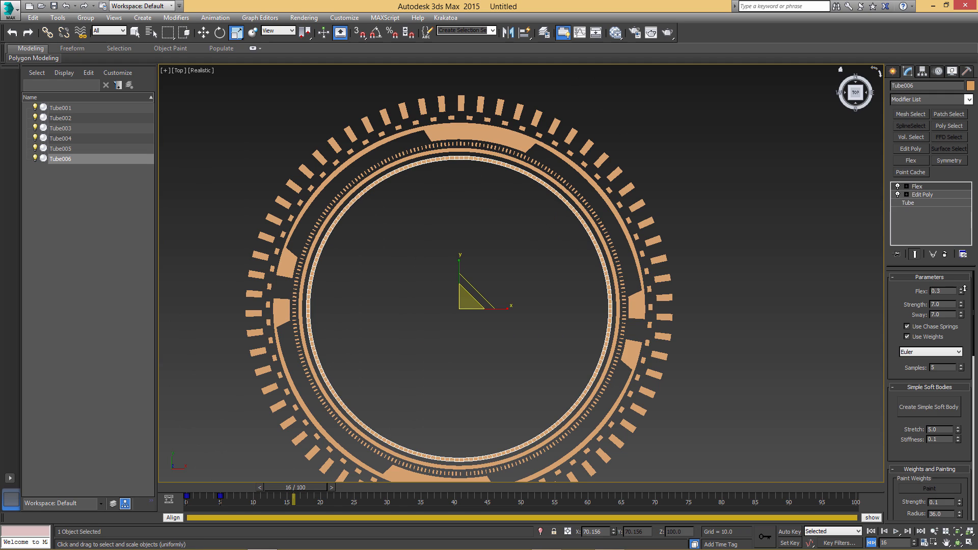
{"action": "key", "text": "Down"}
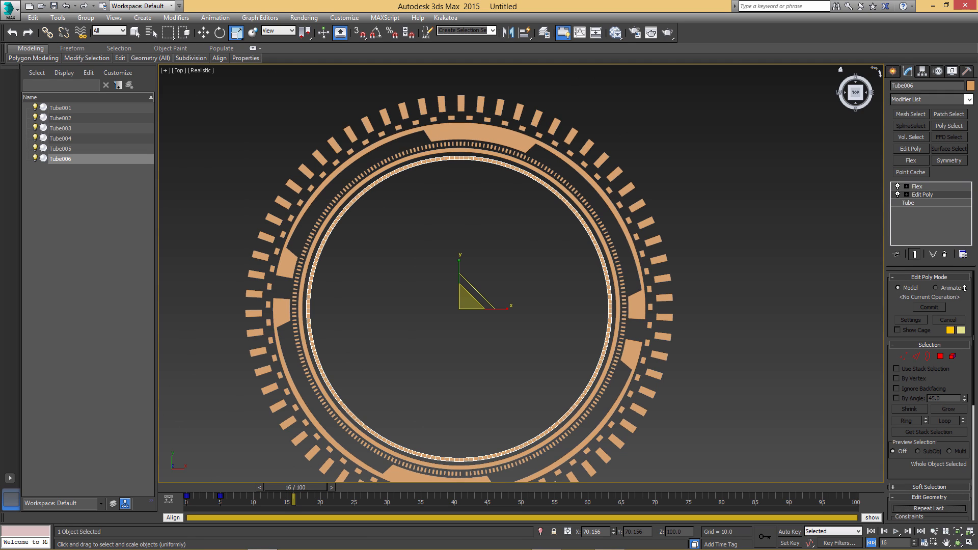
{"action": "key", "text": "ctrl+z"}
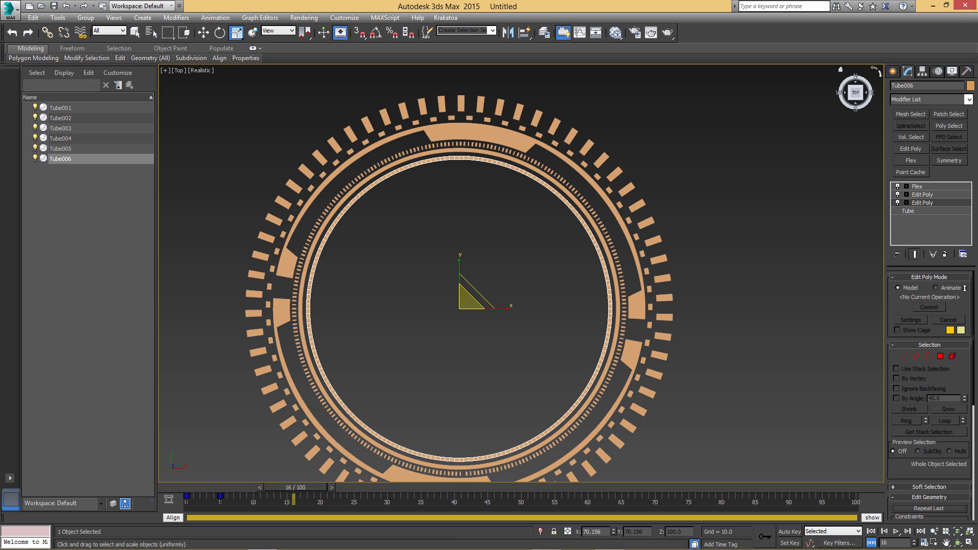
{"action": "key", "text": "ctrl+z"}
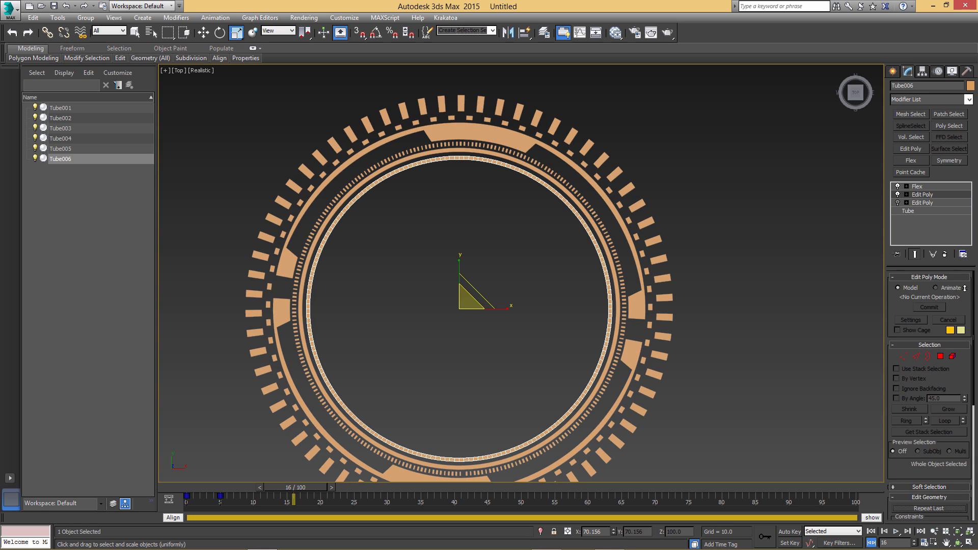
{"action": "key", "text": "r"}
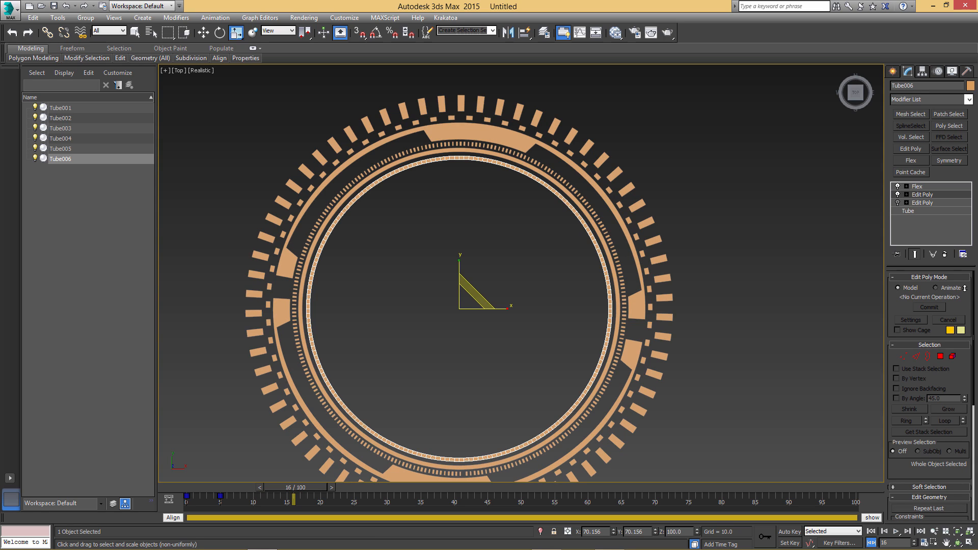
Delete the polygons along both sides of Tube006's ring in the added Edit Poly, leaving separate upper and lower arcs
{"action": "key", "text": "4"}
{"action": "scroll", "coordinate": [561, 248], "scroll_direction": "down", "scroll_amount": 2}
{"action": "left_click_drag", "start_coordinate": [159, 329], "coordinate": [158, 332]}
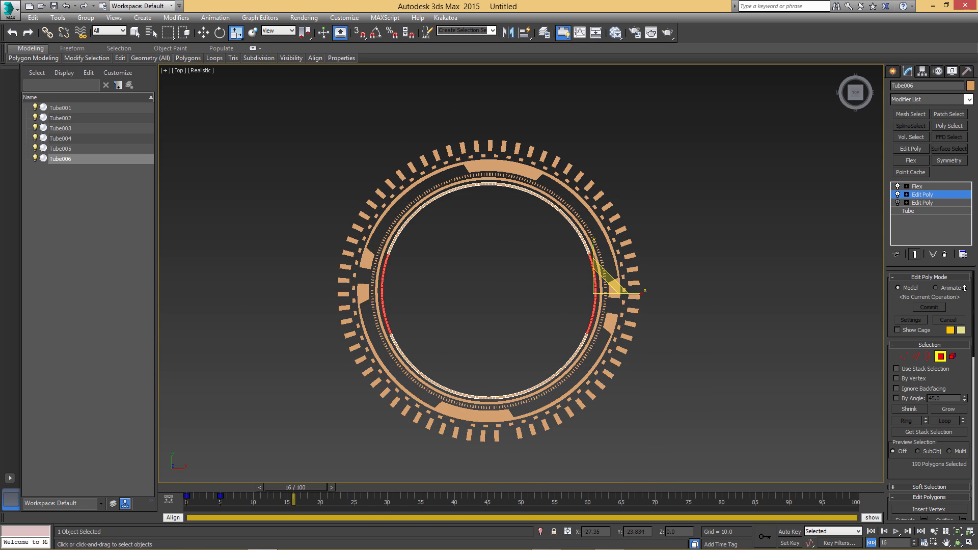
{"action": "key", "text": "Delete"}
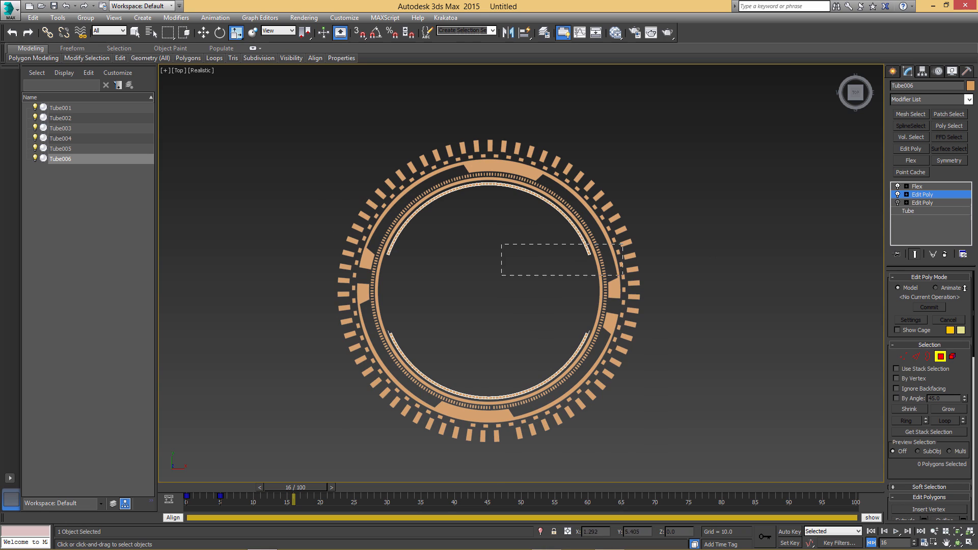
{"action": "left_click_drag", "start_coordinate": [322, 361], "coordinate": [323, 361]}
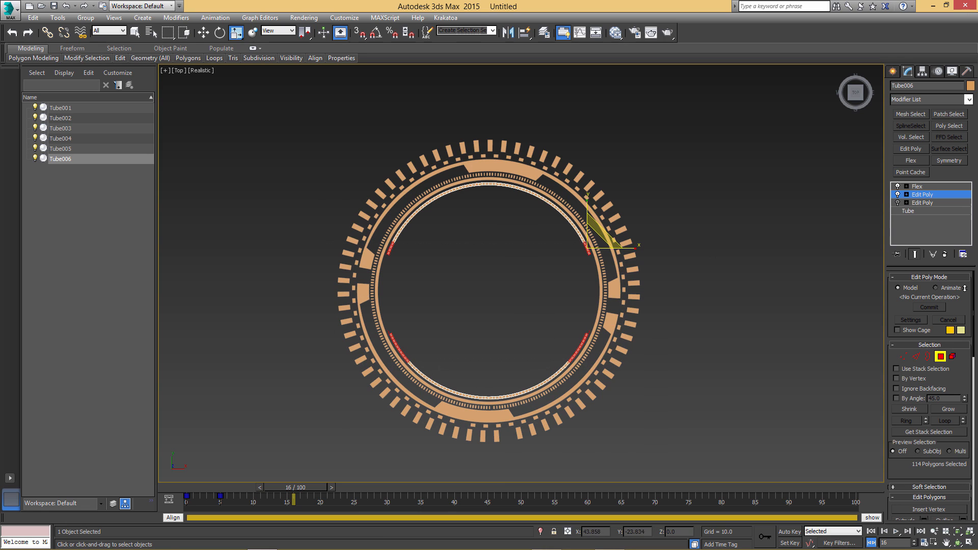
{"action": "left_click_drag", "start_coordinate": [578, 266], "coordinate": [264, 357]}
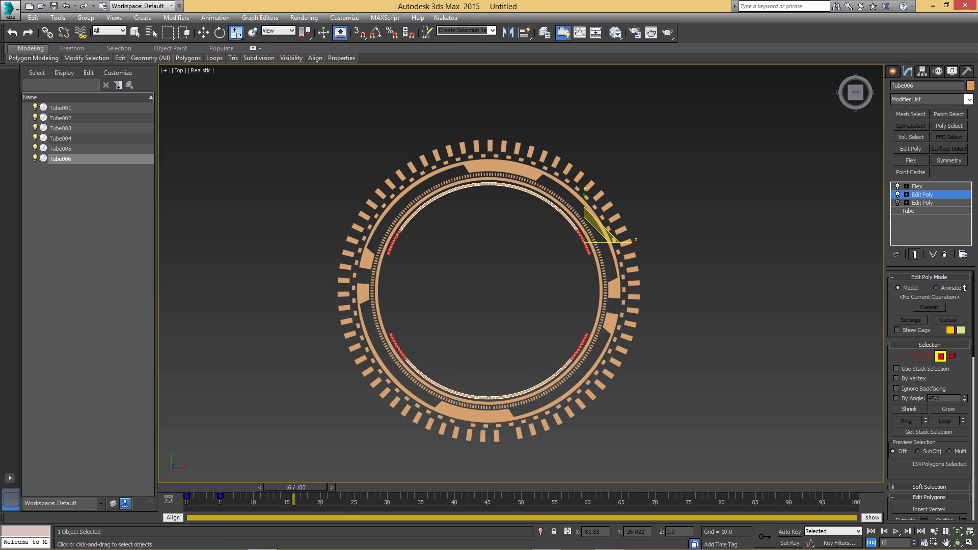
{"action": "key", "text": "Delete"}
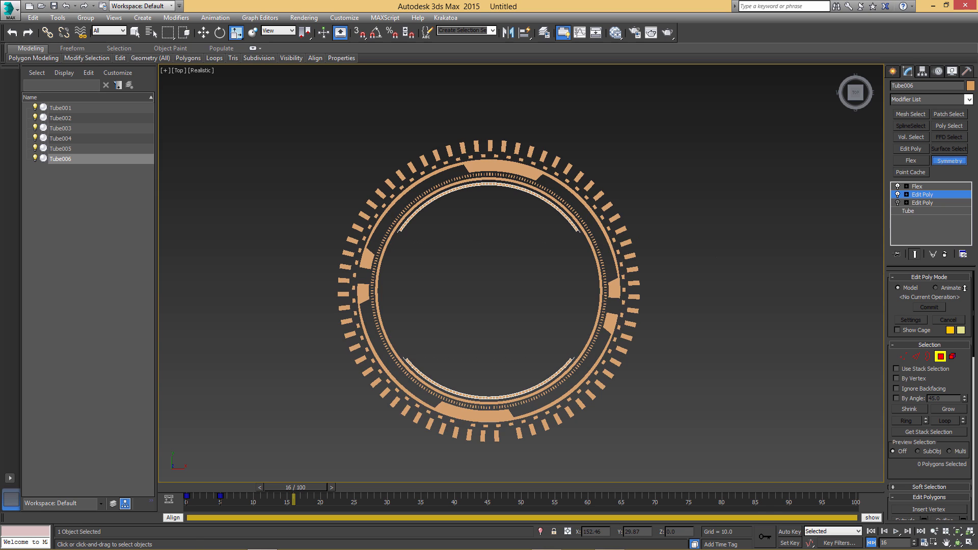
Add a Symmetry modifier below Flex on Tube006 to mirror the upper arc onto the lower side, and deselect the ring
{"action": "left_click", "coordinate": [948, 160]}
{"action": "left_click", "coordinate": [922, 296]}
{"action": "key", "text": "ctrl+d"}
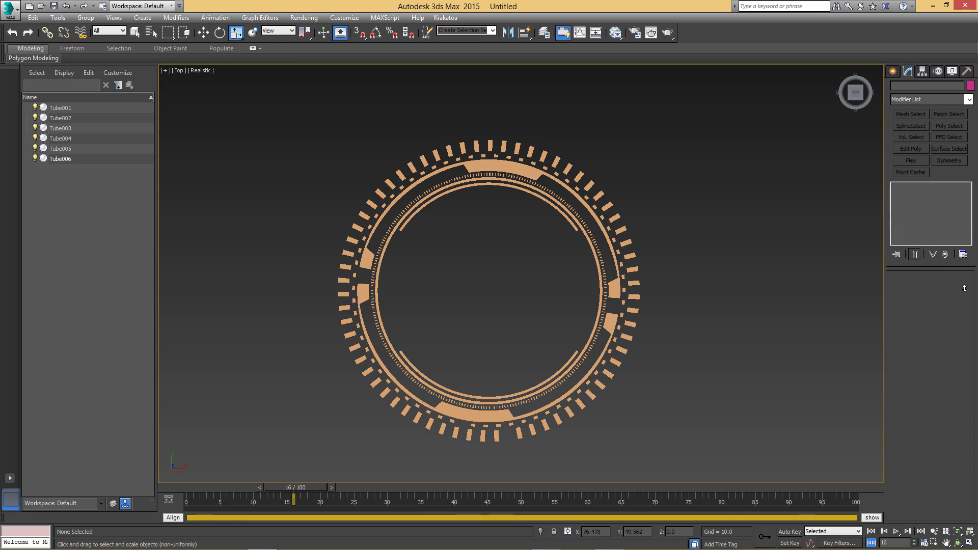
Reselect Tube006 and set its base Tube's Radius 2 to 56.226 to thicken the arcs
{"action": "key", "text": "ctrl+z"}
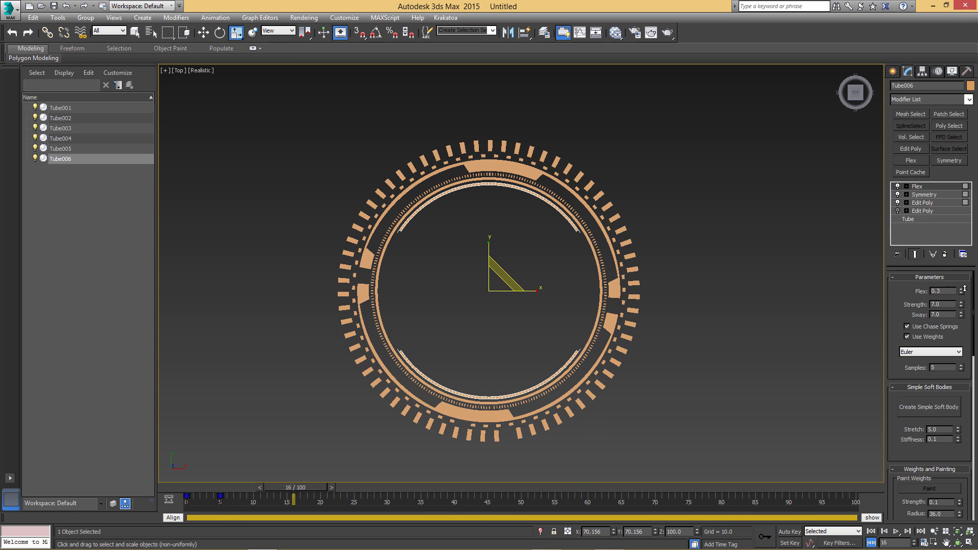
{"action": "key", "text": "ctrl+z"}
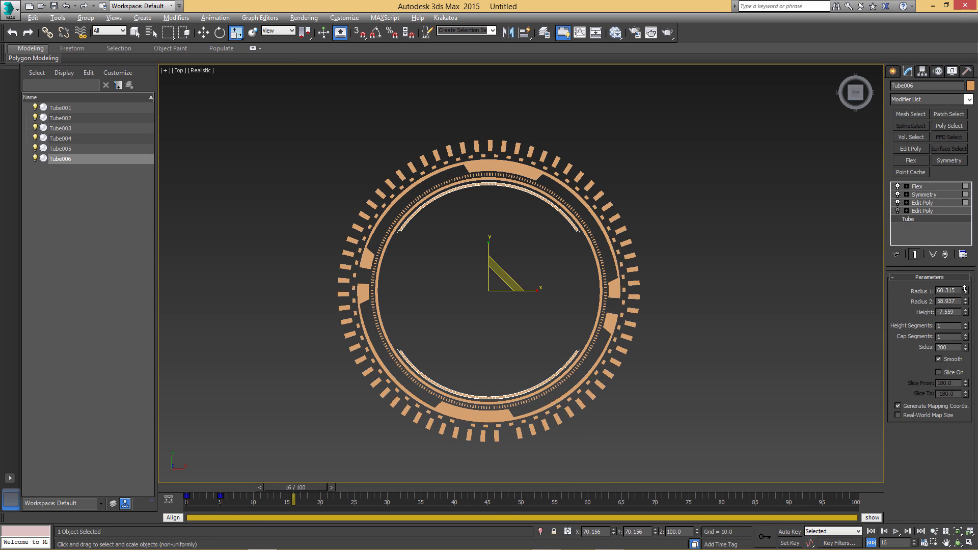
{"action": "left_click_drag", "start_coordinate": [966, 302], "coordinate": [965, 315]}
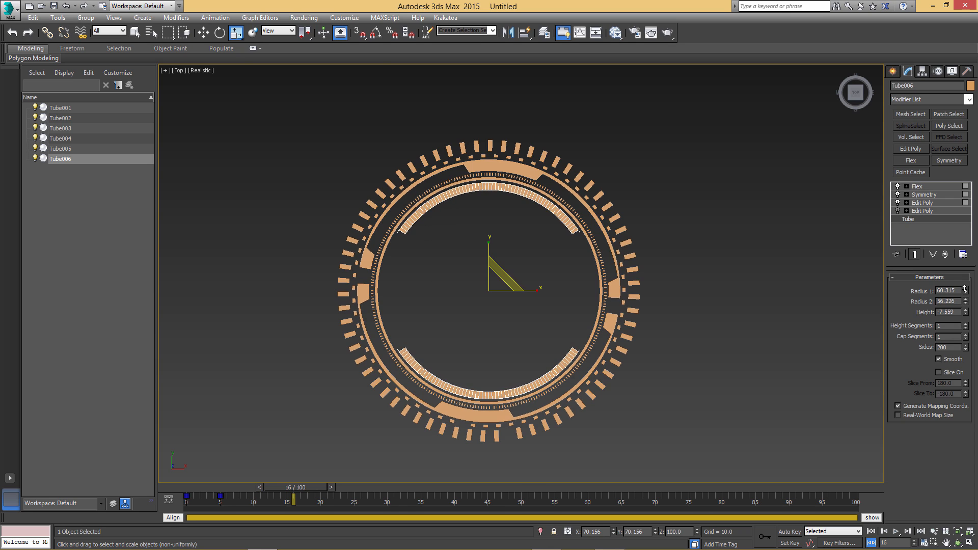
Delete the stray end polygons at both tips of Tube006's upper arc in the Edit Poly below Symmetry
{"action": "scroll", "coordinate": [965, 289], "scroll_direction": "up", "scroll_amount": 5}
{"action": "left_click", "coordinate": [922, 202]}
{"action": "key", "text": "4"}
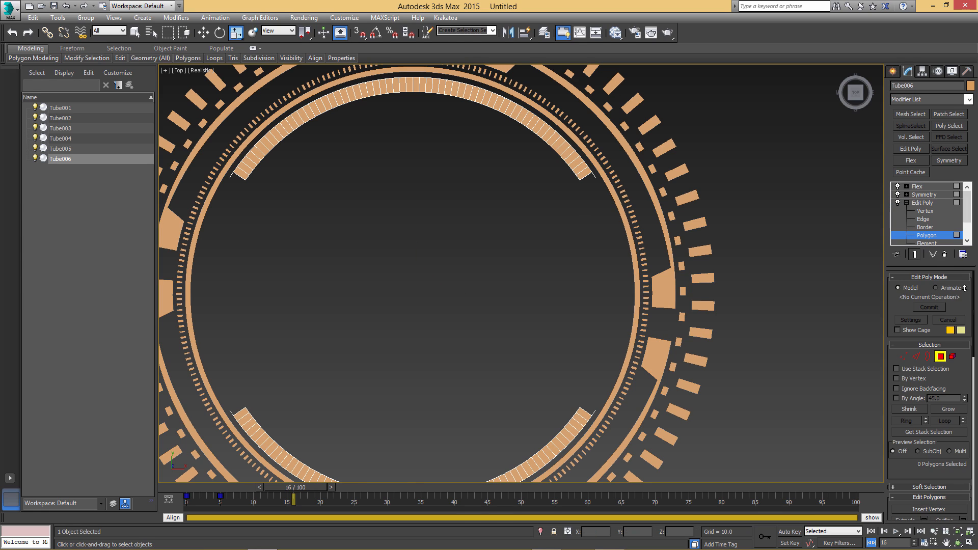
{"action": "left_click", "coordinate": [598, 177]}
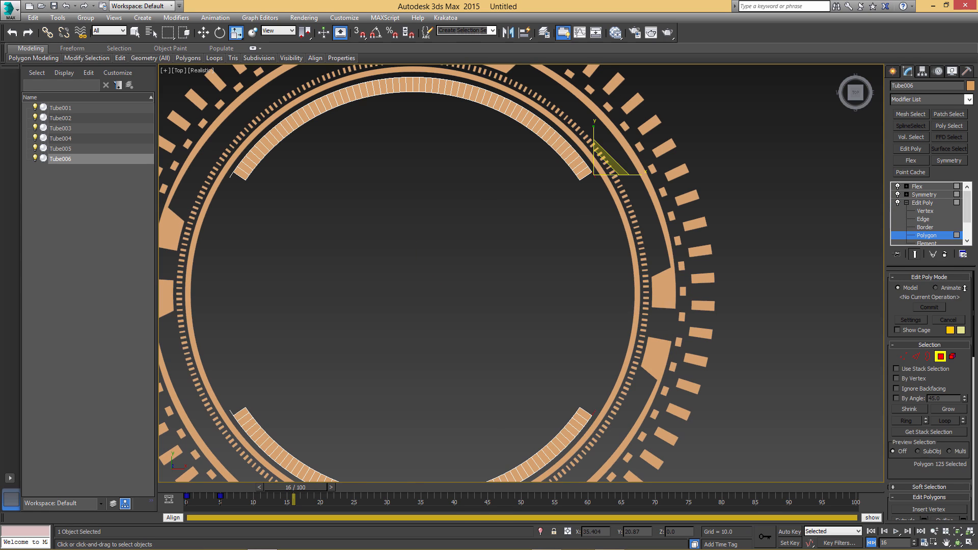
{"action": "left_click_drag", "start_coordinate": [230, 173], "coordinate": [232, 173]}
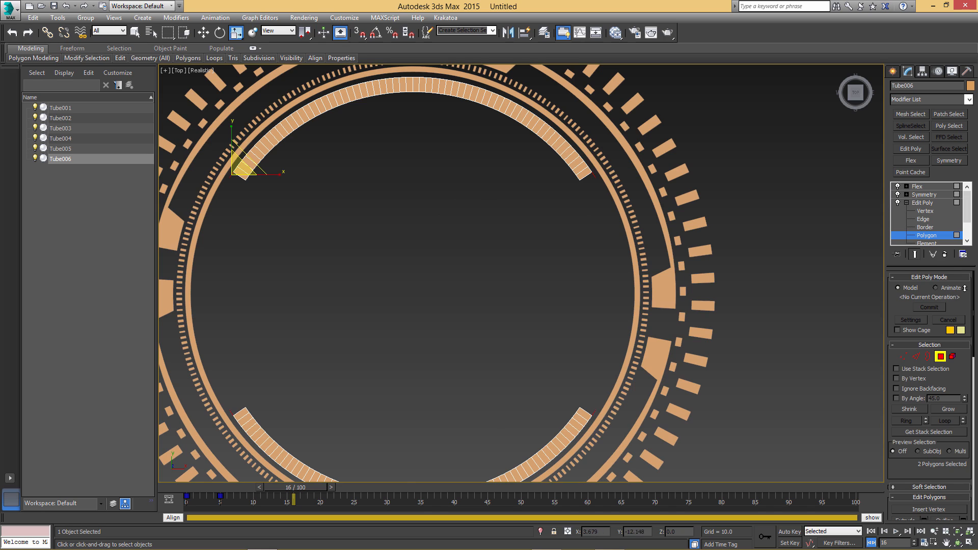
{"action": "key", "text": "Delete"}
{"action": "scroll", "coordinate": [547, 305], "scroll_direction": "down", "scroll_amount": 3}
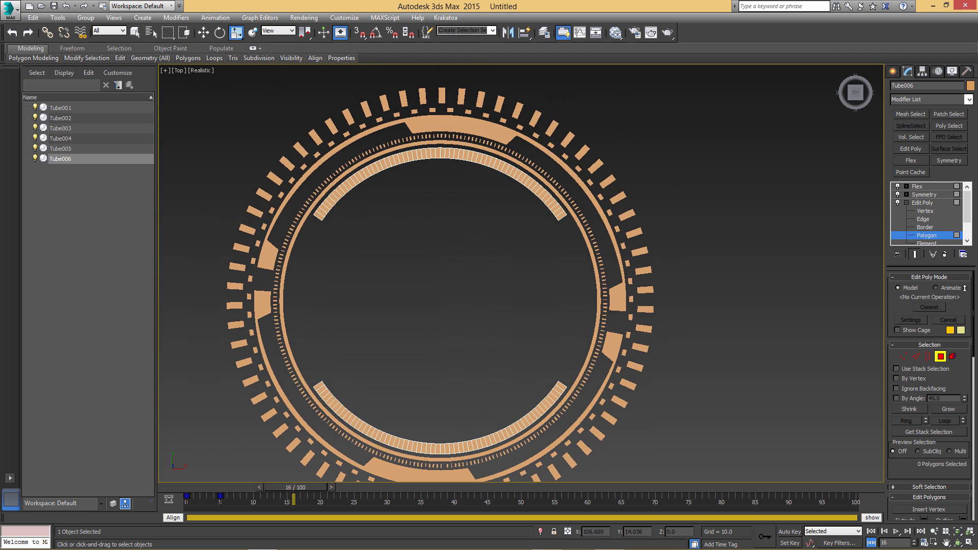
Leave polygon editing and return to the base Tube parameters of Tube006
{"action": "key", "text": "4"}
{"action": "scroll", "coordinate": [611, 209], "scroll_direction": "down", "scroll_amount": 4}
{"action": "middle_click_drag", "start_coordinate": [611, 209], "coordinate": [540, 235]}
{"action": "key", "text": "ctrl+z"}
{"action": "key", "text": "ctrl+z"}
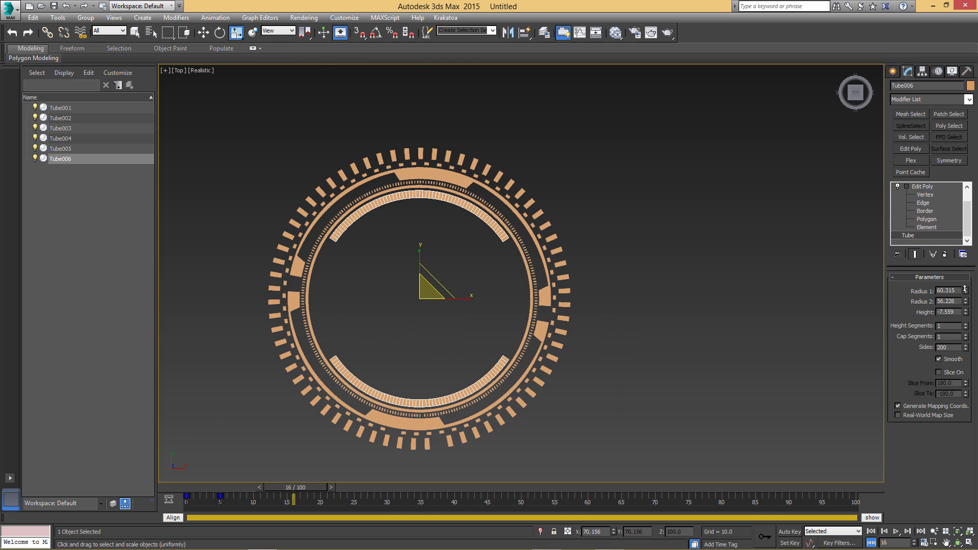
In the Front view, delete the polygons along the lower side of Tube006's height in its Edit Poly modifier
{"action": "scroll", "coordinate": [535, 306], "scroll_direction": "up", "scroll_amount": 2}
{"action": "middle_click_drag", "start_coordinate": [534, 305], "coordinate": [560, 231]}
{"action": "left_click", "coordinate": [855, 94]}
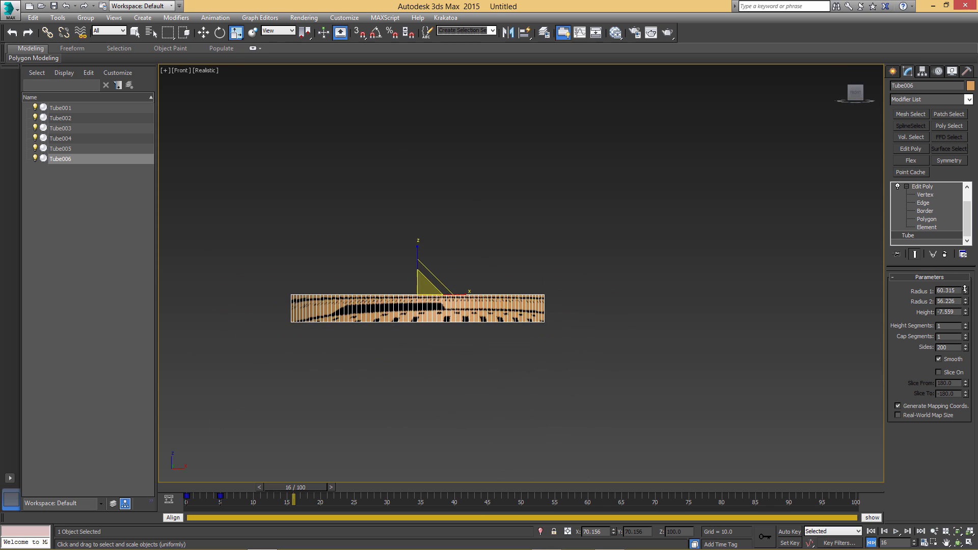
{"action": "left_click", "coordinate": [926, 228]}
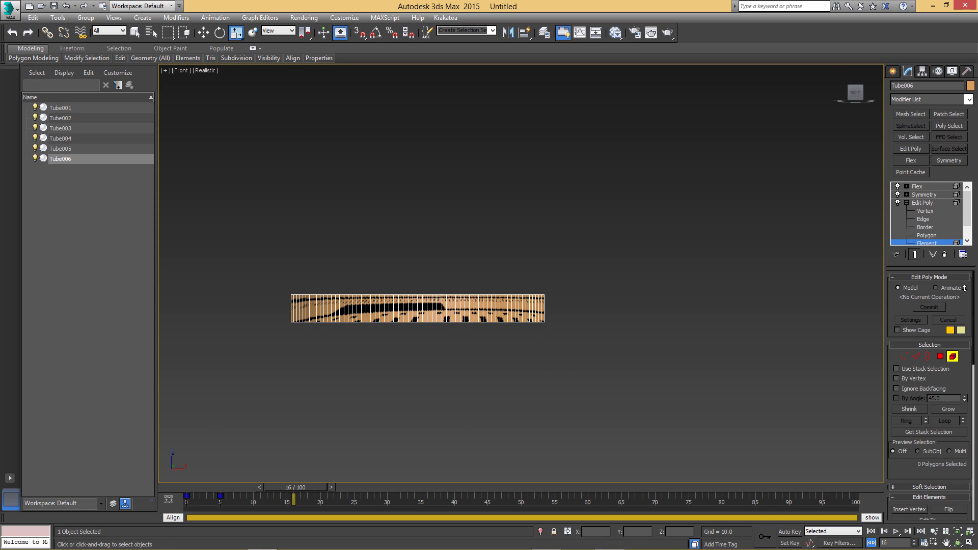
{"action": "key", "text": "4"}
{"action": "left_click_drag", "start_coordinate": [572, 357], "coordinate": [156, 317]}
{"action": "key", "text": "Delete"}
Return to the Top view and play the animation to review the rings, stopping at frame 62
{"action": "key", "text": "t"}
{"action": "middle_click_drag", "start_coordinate": [506, 295], "coordinate": [449, 297]}
{"action": "scroll", "coordinate": [463, 295], "scroll_direction": "down", "scroll_amount": 2}
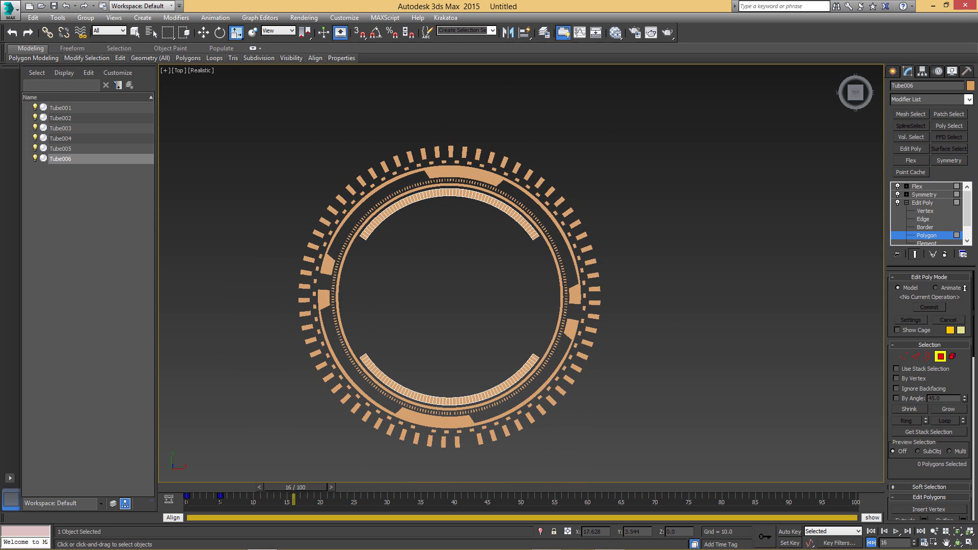
{"action": "key", "text": "/"}
{"action": "key", "text": "/"}
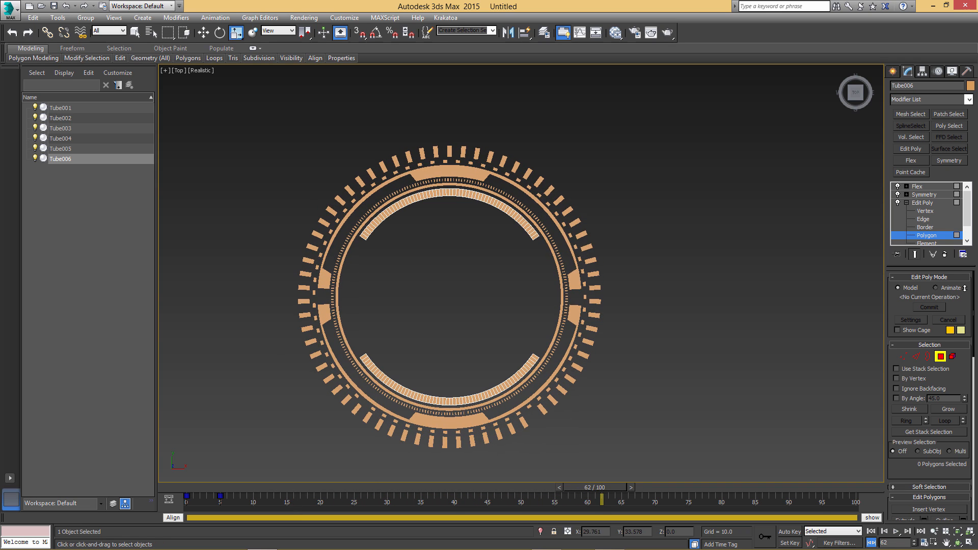
Assign a Waveform Float controller to Tube006's Z Rotation
{"action": "left_click", "coordinate": [952, 72]}
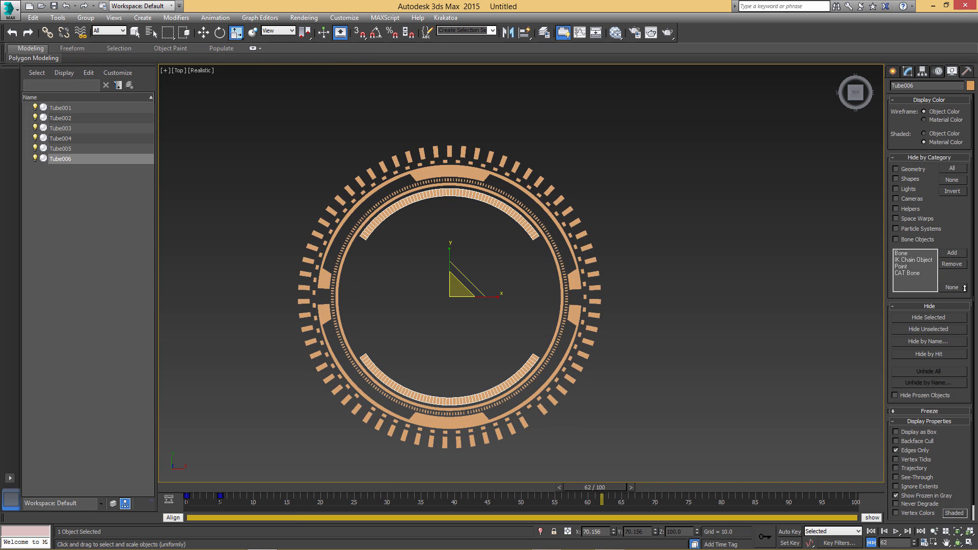
{"action": "left_click", "coordinate": [938, 72]}
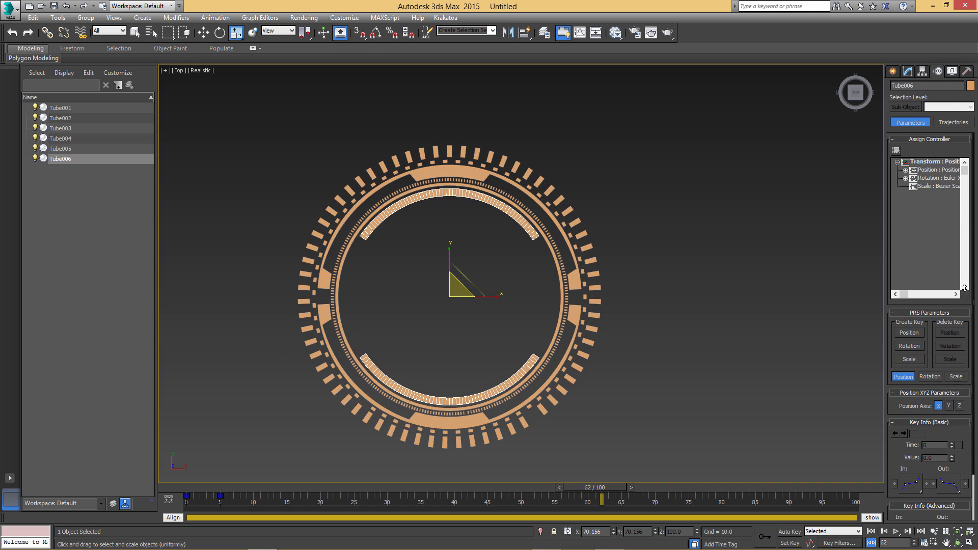
{"action": "left_click", "coordinate": [905, 177]}
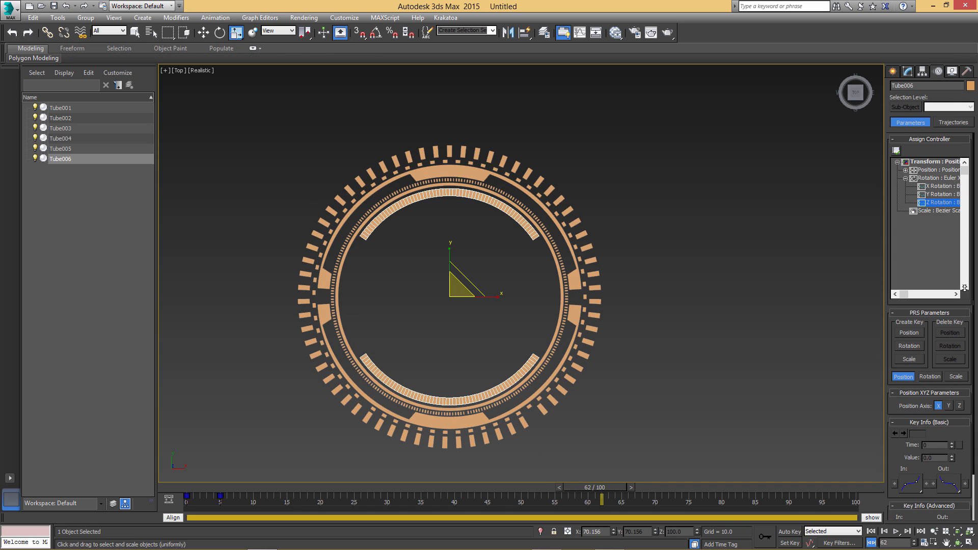
{"action": "left_click", "coordinate": [896, 150]}
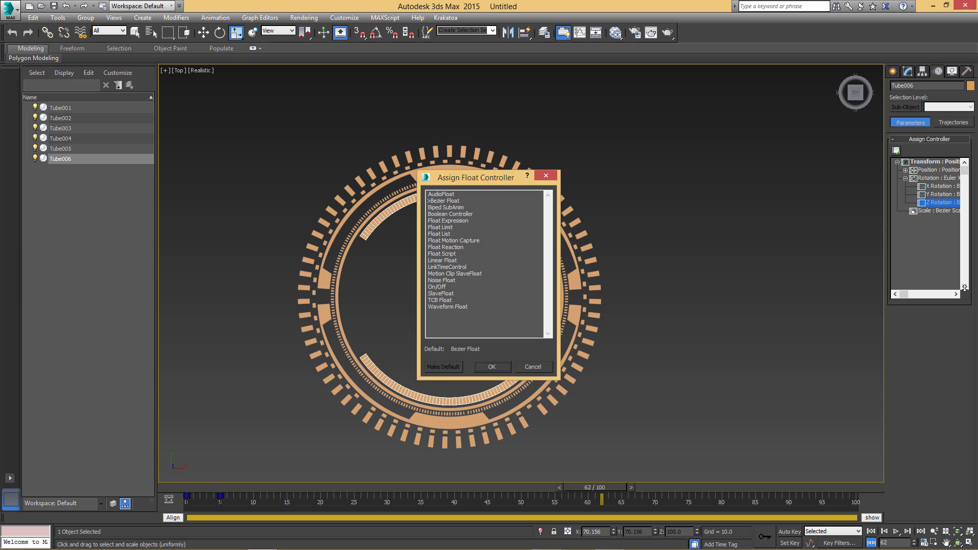
{"action": "left_click", "coordinate": [448, 306]}
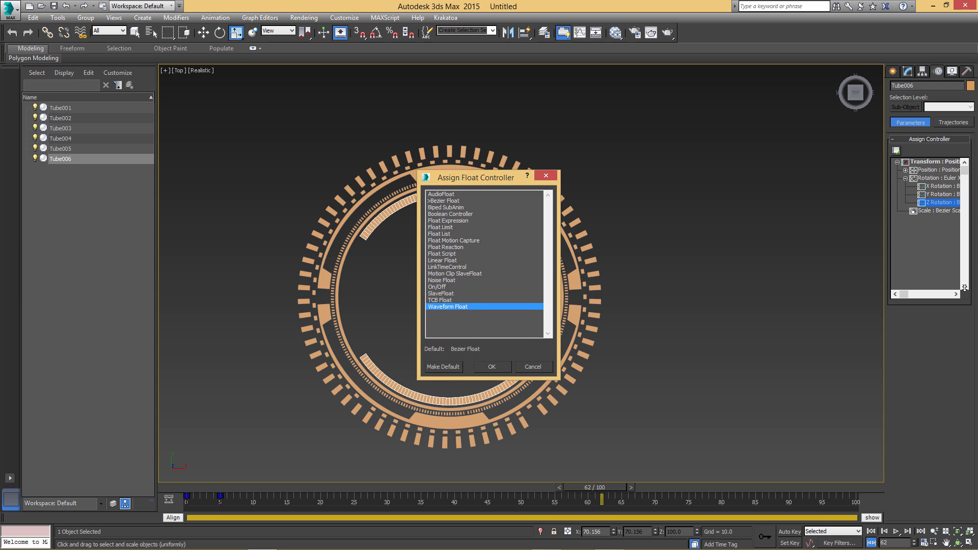
{"action": "key", "text": "Return"}
Add a second waveform to Tube006's Z Rotation controller and set its amplitude to 50 while the animation plays
{"action": "key", "text": "/"}
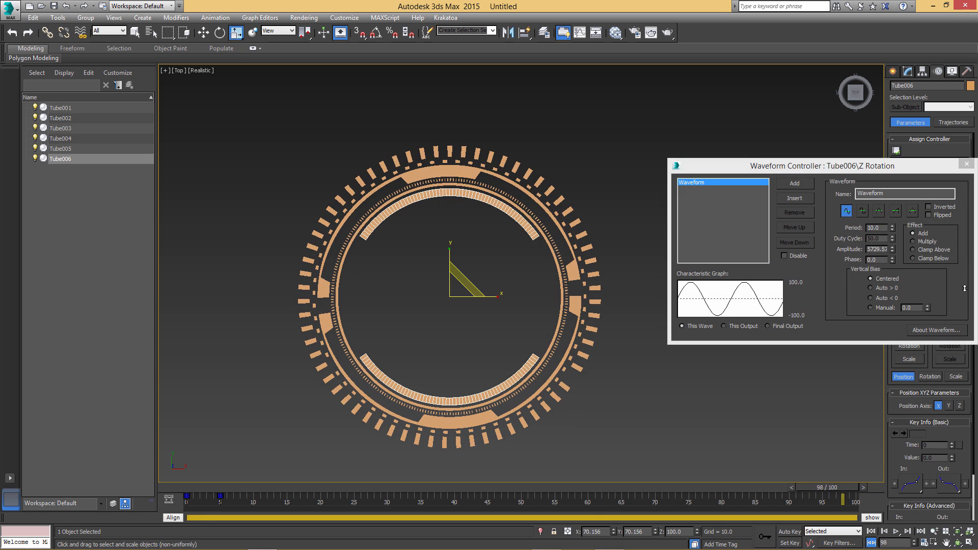
{"action": "left_click_drag", "start_coordinate": [794, 166], "coordinate": [734, 165]}
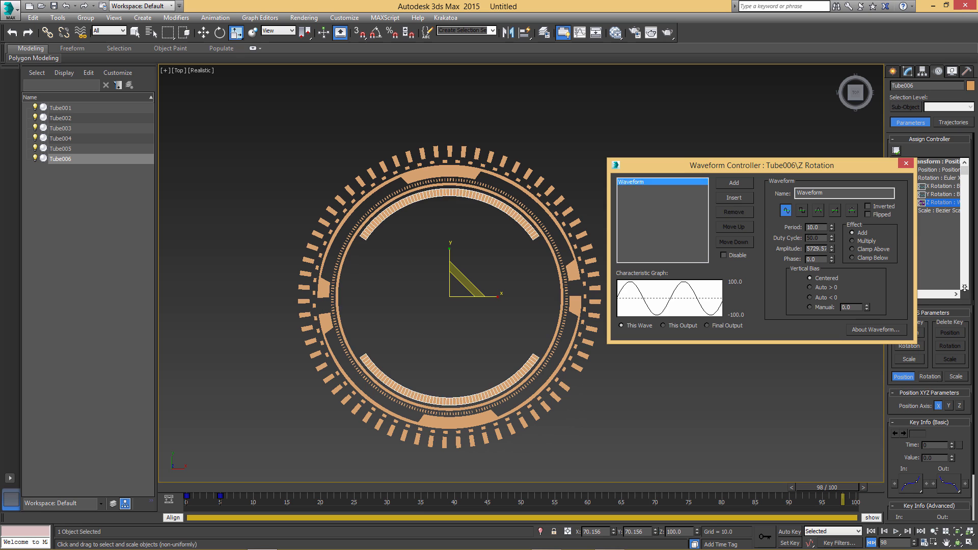
{"action": "left_click", "coordinate": [734, 182]}
{"action": "key", "text": "/"}
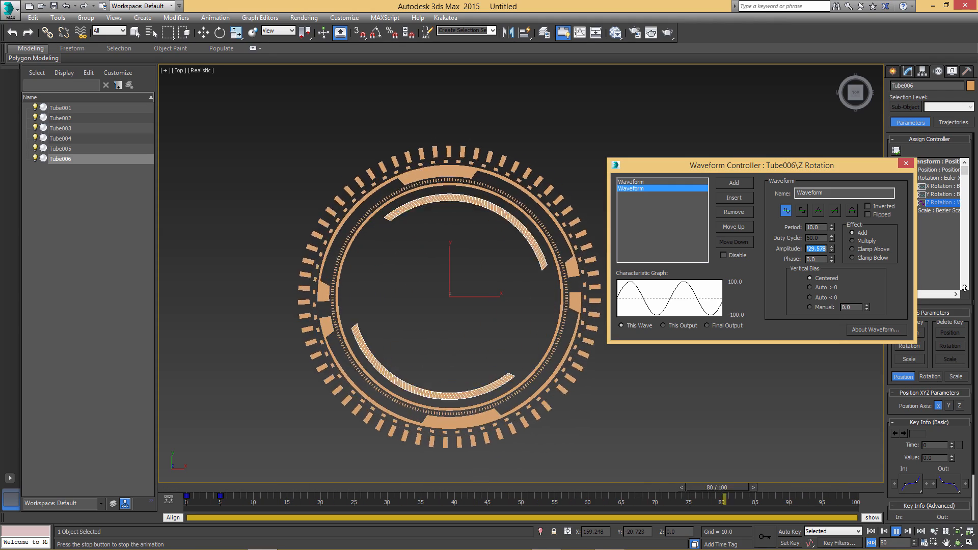
{"action": "type", "text": "50"}
{"action": "key", "text": "Return"}
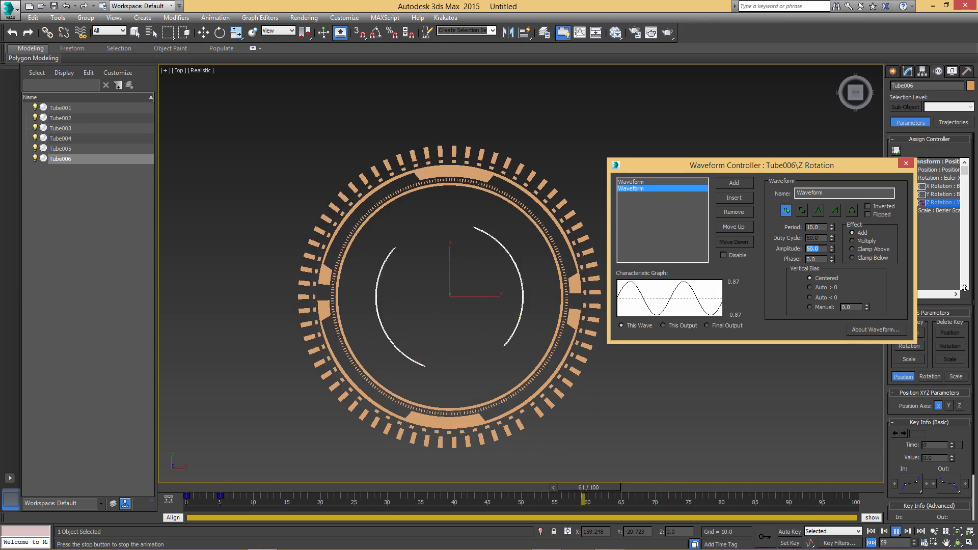
Set the first waveform's amplitude to 50 and its period to 101.6 in Tube006's Z Rotation controller
{"action": "left_click", "coordinate": [637, 182]}
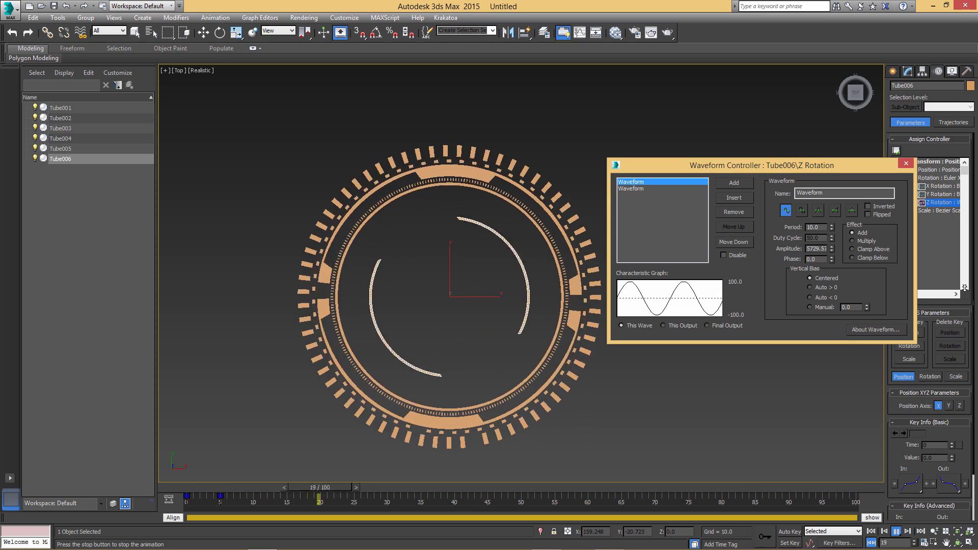
{"action": "double_click", "coordinate": [816, 248]}
{"action": "type", "text": "50"}
{"action": "key", "text": "Return"}
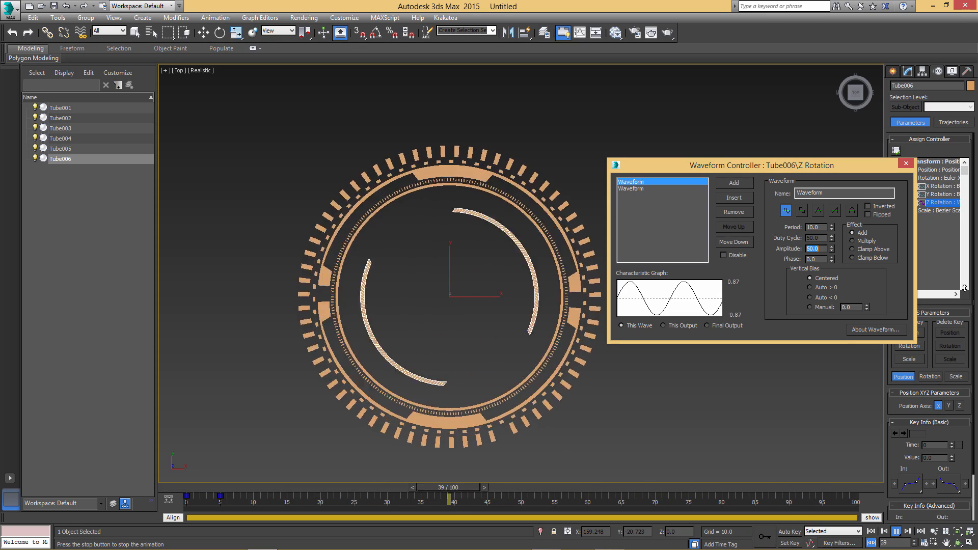
{"action": "double_click", "coordinate": [816, 227]}
{"action": "type", "text": "10.73"}
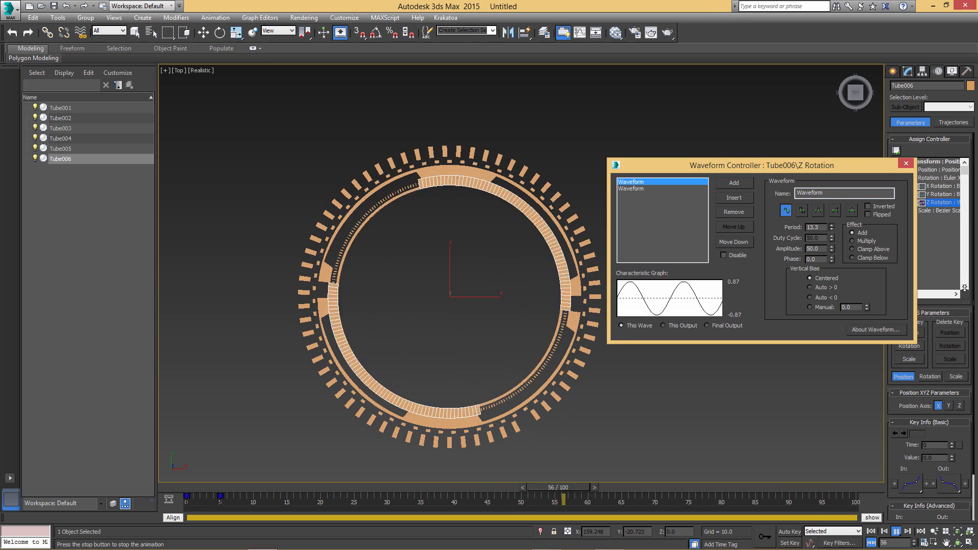
{"action": "type", "text": "9.1101.6"}
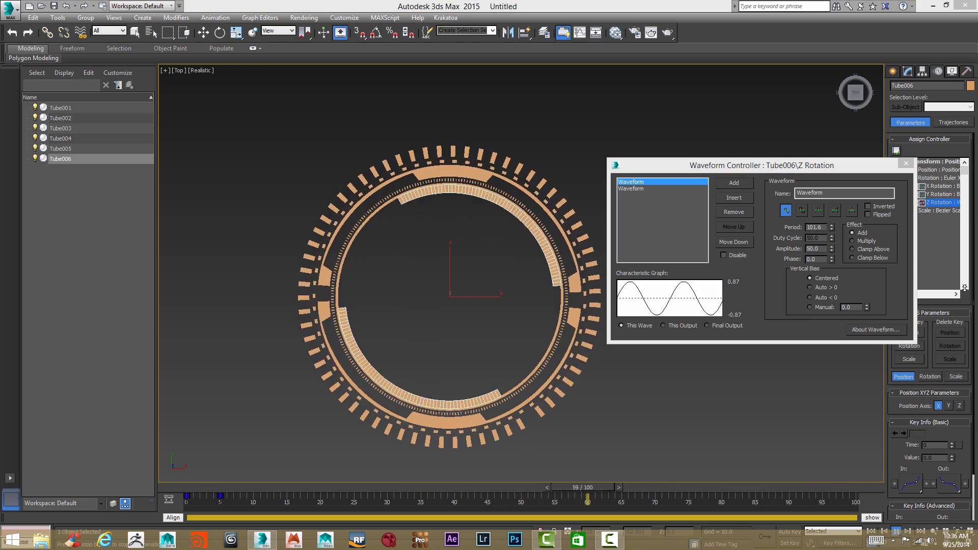
Remove the second waveform from Tube006's Z Rotation controller, review the rotation, and close the waveform settings
{"action": "left_click_drag", "start_coordinate": [761, 165], "coordinate": [627, 125]}
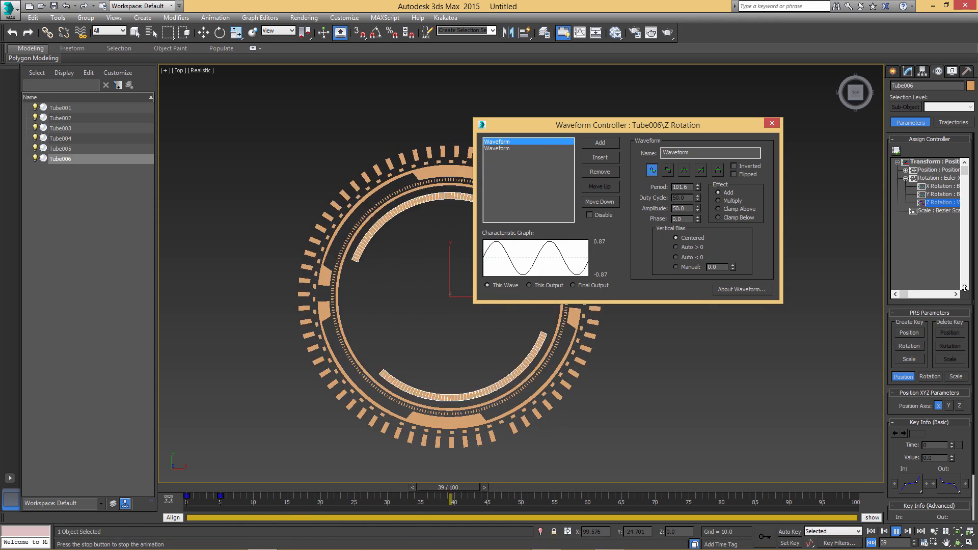
{"action": "key", "text": "Down"}
{"action": "key", "text": "Delete"}
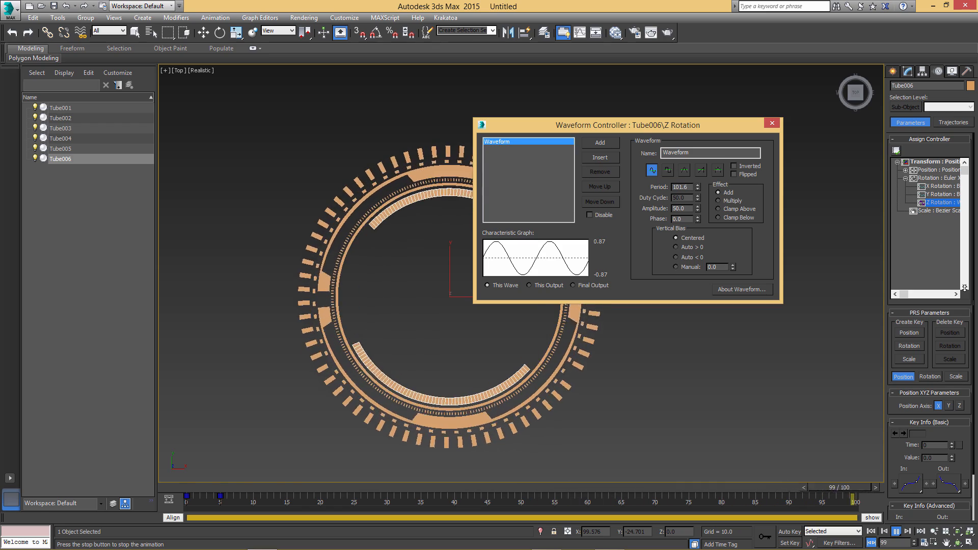
{"action": "left_click_drag", "start_coordinate": [627, 125], "coordinate": [714, 135]}
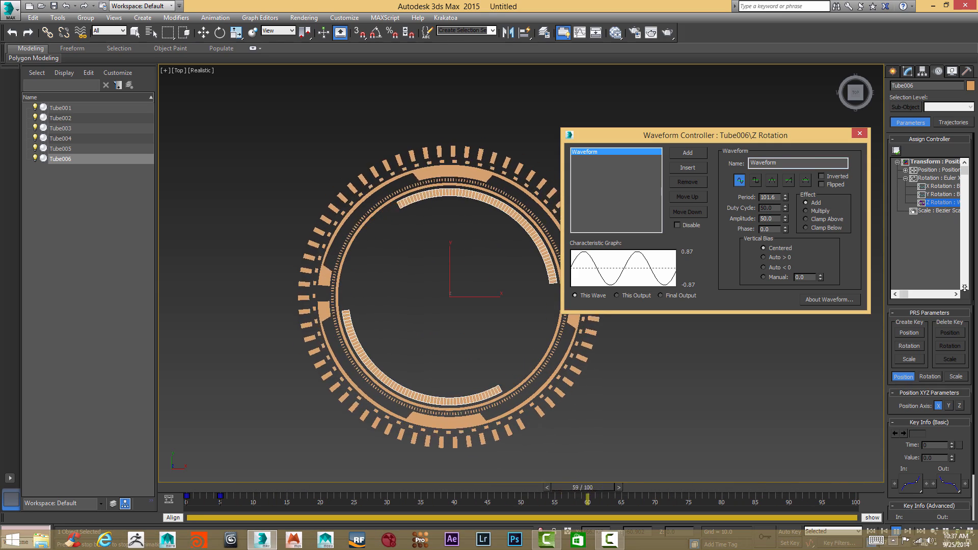
{"action": "left_click", "coordinate": [859, 133]}
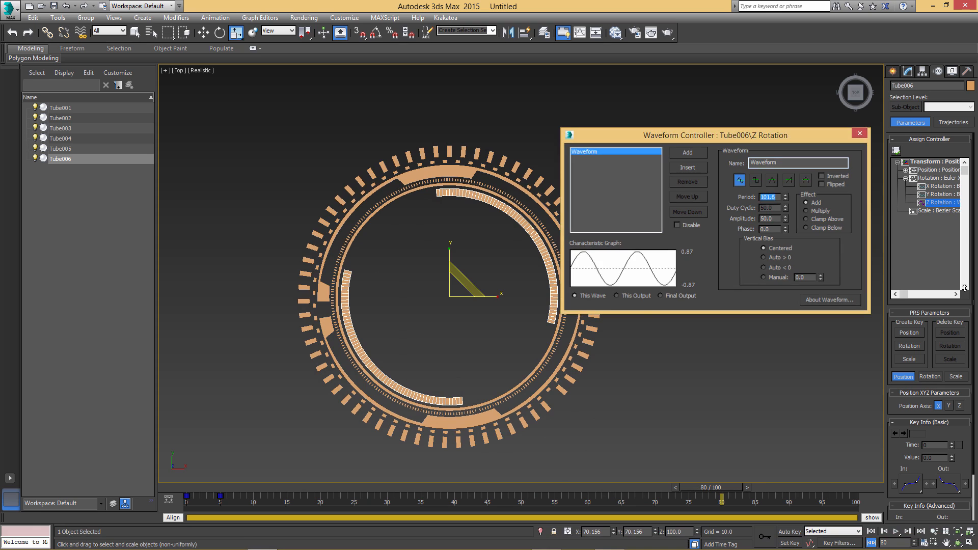
Play the animation from the first frame to review the rings' pop-in and rotation, and stop the playback
{"action": "key", "text": "Home"}
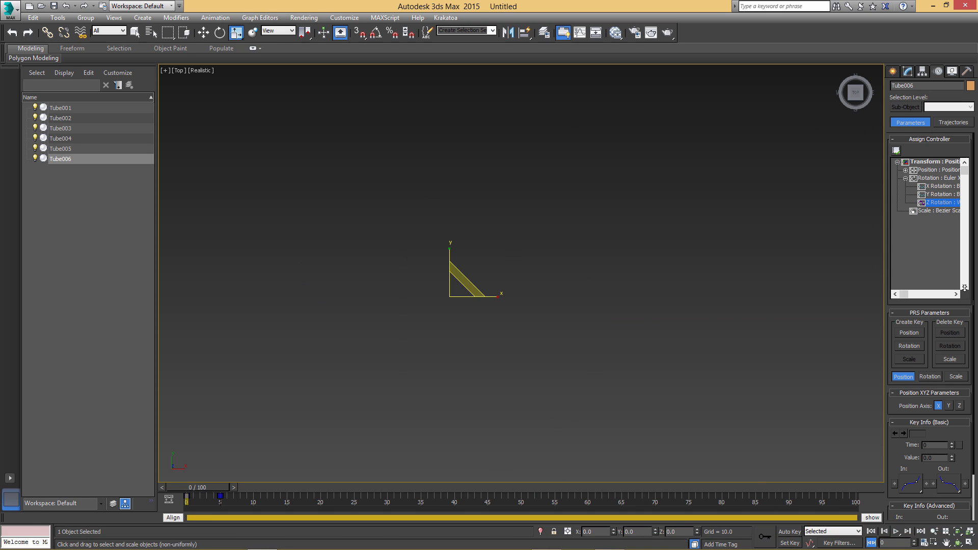
{"action": "key", "text": "/"}
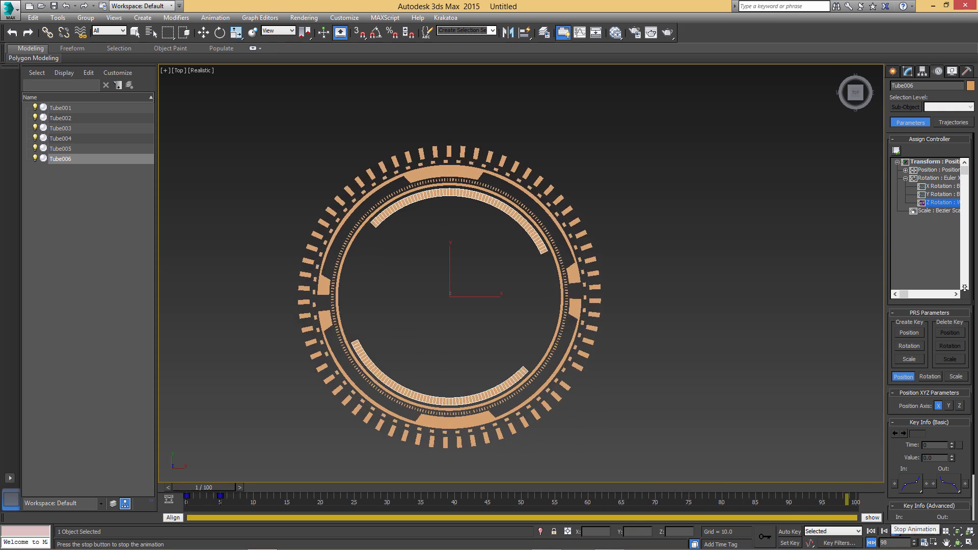
{"action": "left_click", "coordinate": [896, 531]}
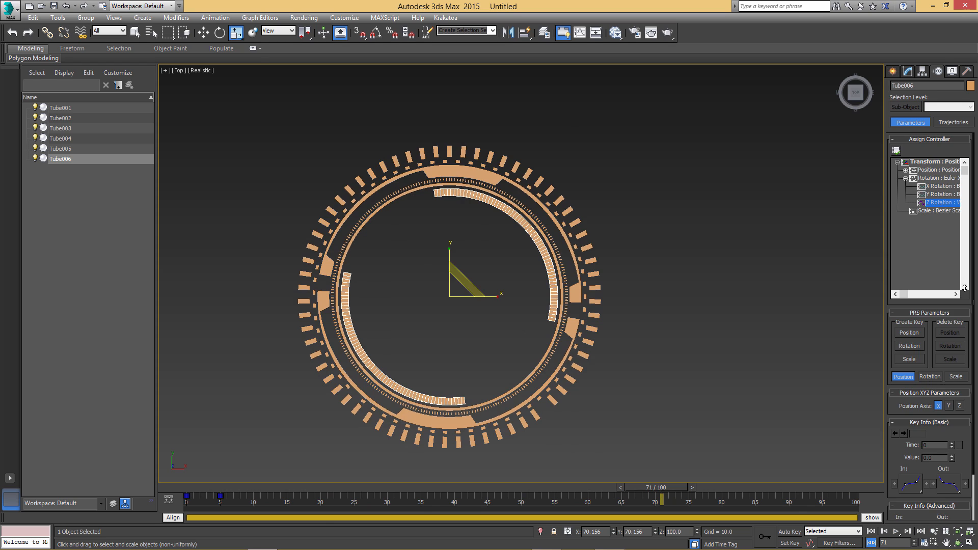
Clone Tube006 as a copy named Tube007, scaled to 153% in X and Y around the outside of the rings
{"action": "left_click_drag", "start_coordinate": [964, 288], "coordinate": [965, 289]}
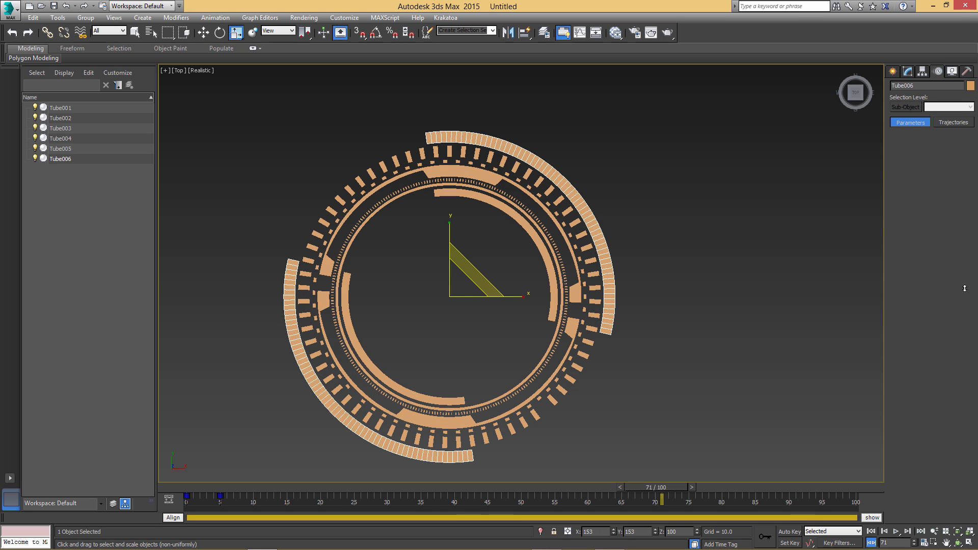
{"action": "left_click_drag", "start_coordinate": [964, 288], "coordinate": [964, 288], "text": "shift"}
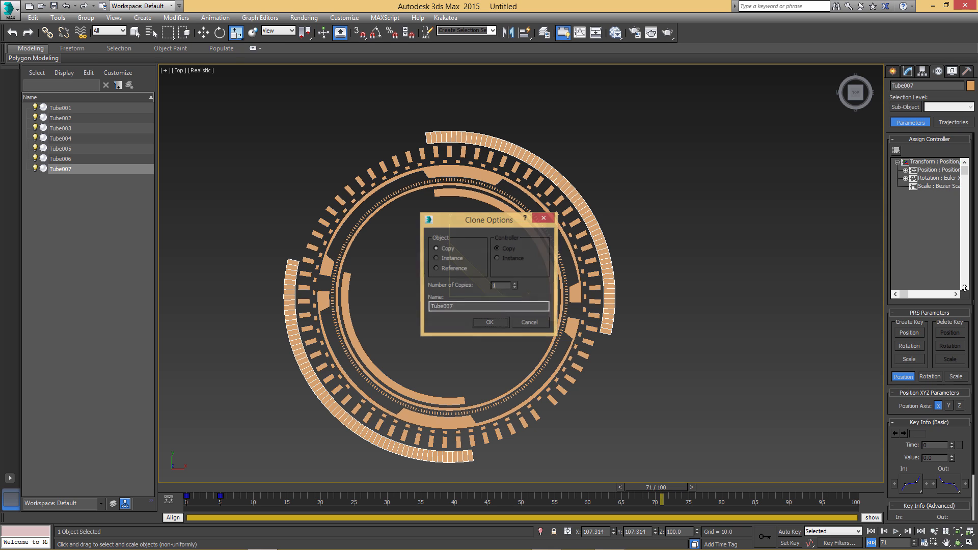
{"action": "key", "text": "Return"}
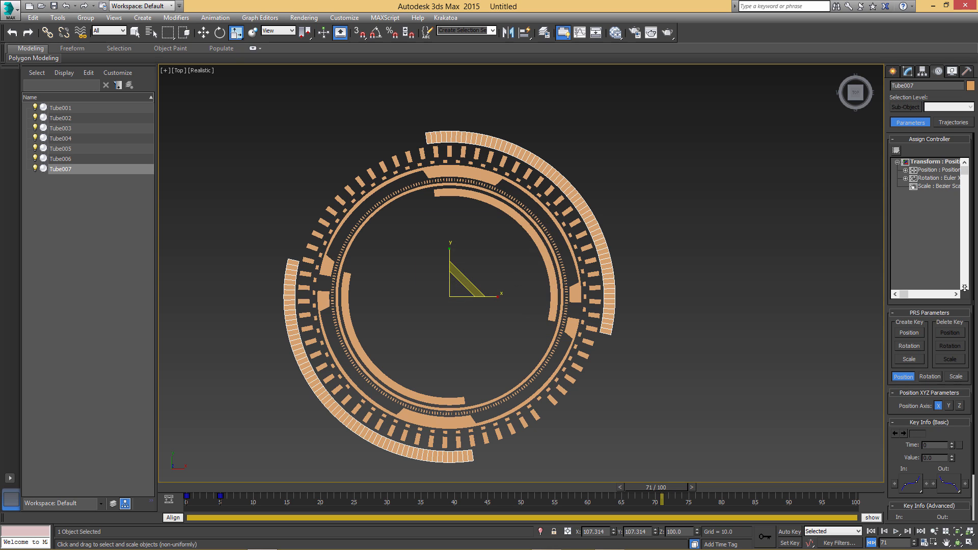
Move the timeline to frame 49 and enter the edge level of Tube007's Edit Poly modifier
{"action": "left_click_drag", "start_coordinate": [656, 488], "coordinate": [509, 488]}
{"action": "key", "text": "r"}
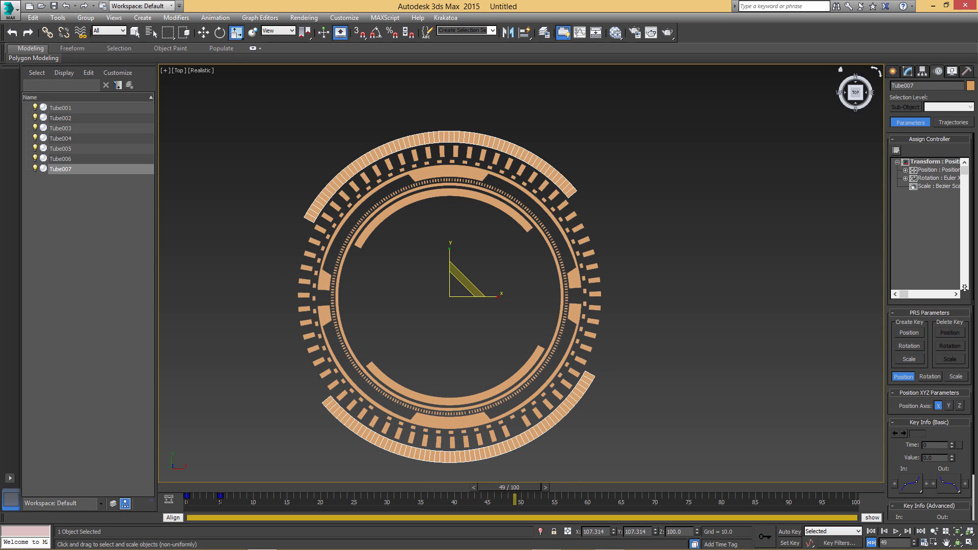
{"action": "left_click", "coordinate": [907, 72]}
{"action": "left_click", "coordinate": [921, 202]}
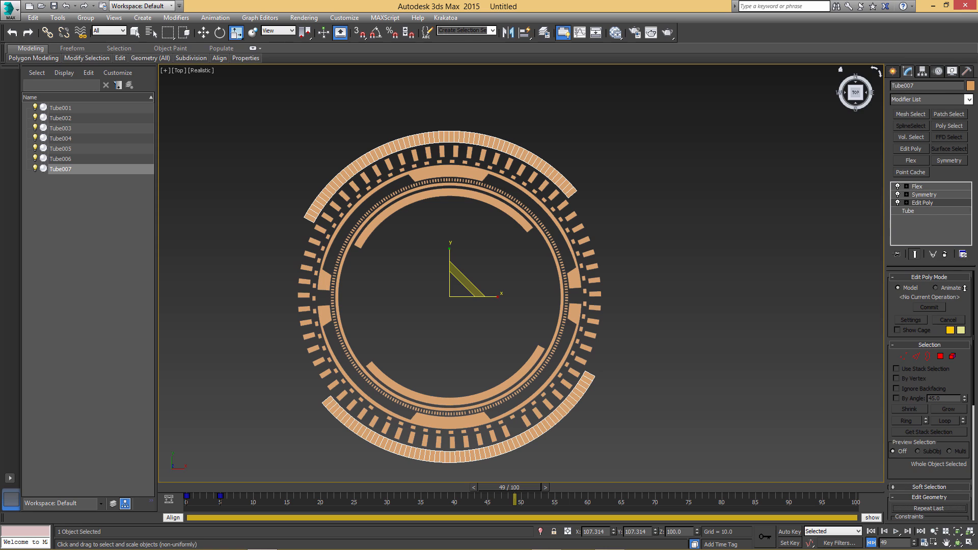
{"action": "left_click", "coordinate": [906, 202]}
{"action": "left_click", "coordinate": [926, 235]}
{"action": "key", "text": "3"}
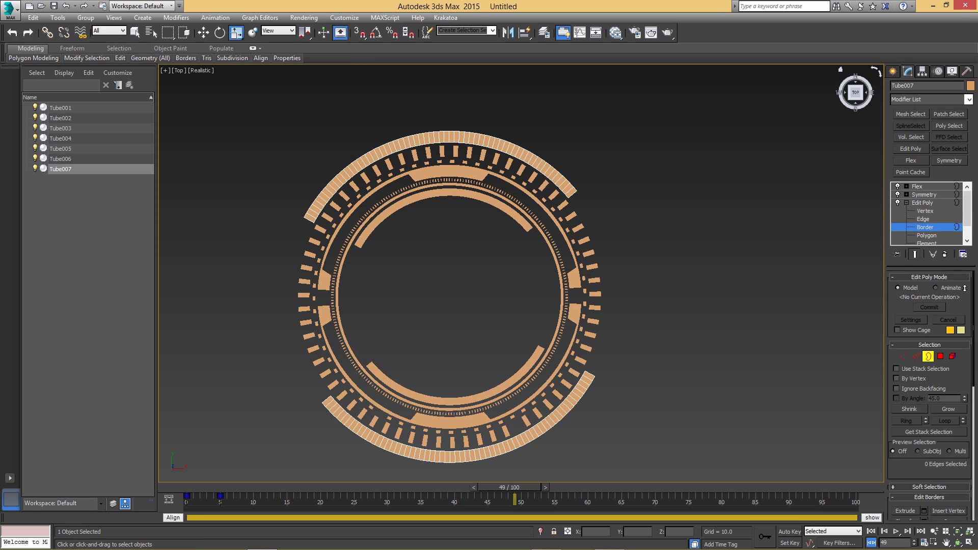
{"action": "key", "text": "2"}
Select the outer edge loop of Tube007's upper arc, deselect both end sections, and move the middle edges about 2.8 units down in Y
{"action": "scroll", "coordinate": [427, 135], "scroll_direction": "up", "scroll_amount": 3}
{"action": "middle_click_drag", "start_coordinate": [474, 300], "coordinate": [498, 290]}
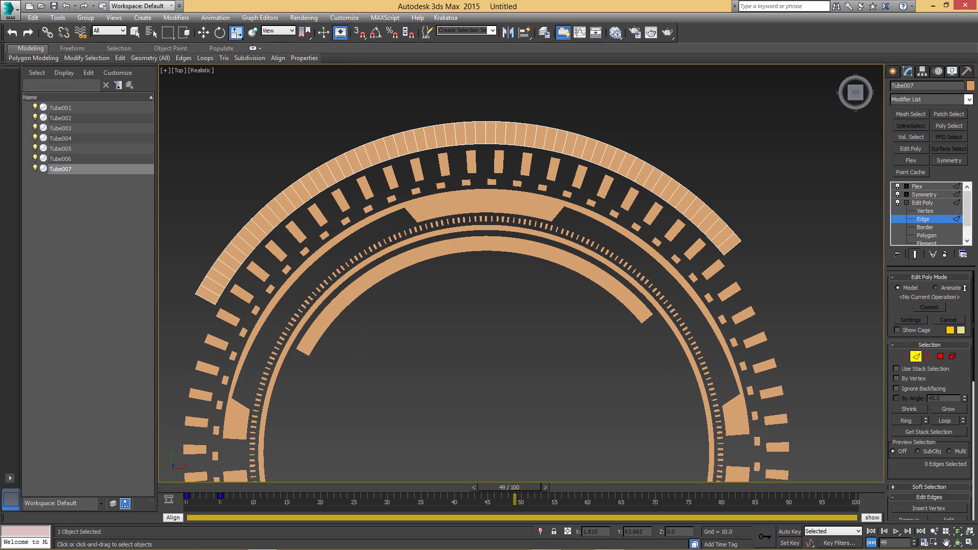
{"action": "left_click", "coordinate": [490, 122]}
{"action": "key", "text": "alt+l"}
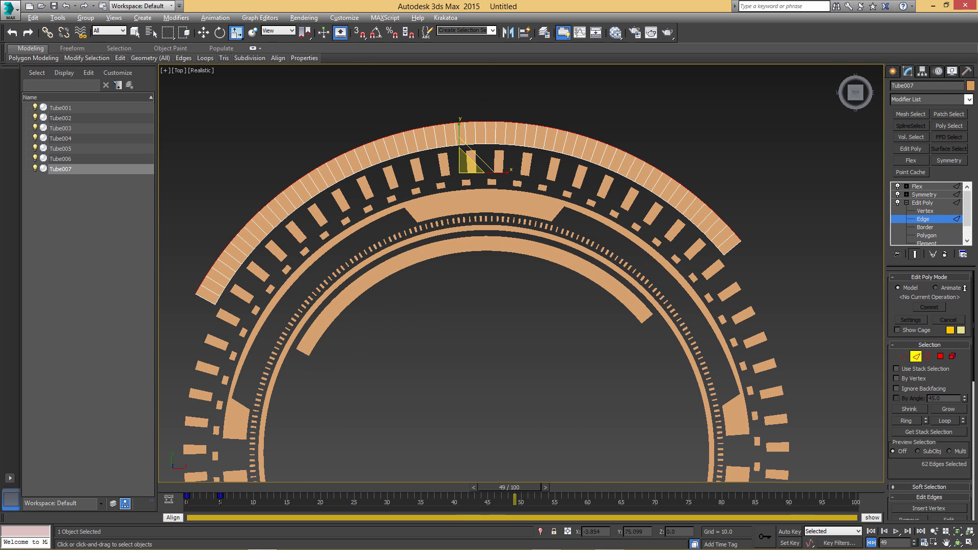
{"action": "scroll", "coordinate": [513, 99], "scroll_direction": "down", "scroll_amount": 4}
{"action": "middle_click_drag", "start_coordinate": [514, 202], "coordinate": [492, 295]}
{"action": "scroll", "coordinate": [491, 295], "scroll_direction": "up", "scroll_amount": 2}
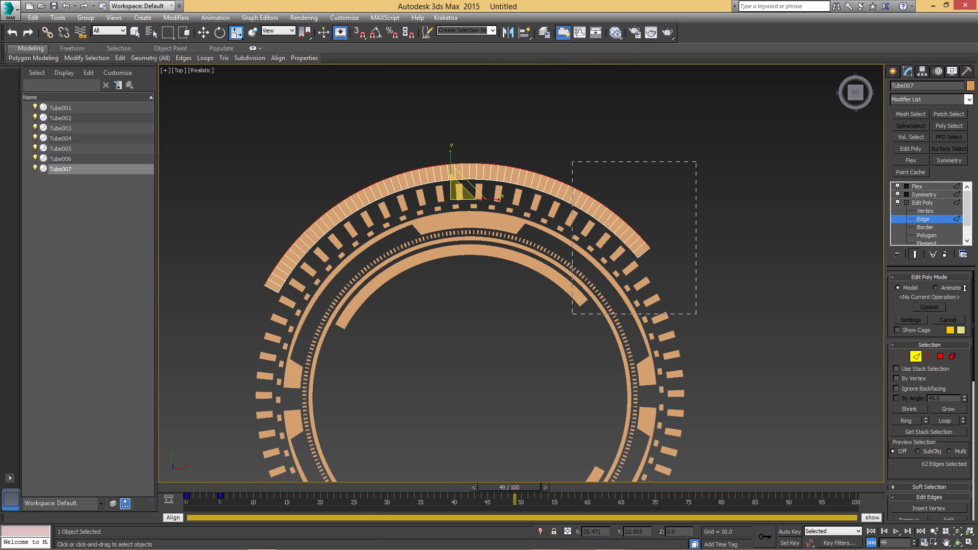
{"action": "left_click_drag", "start_coordinate": [696, 315], "coordinate": [697, 315], "text": "alt"}
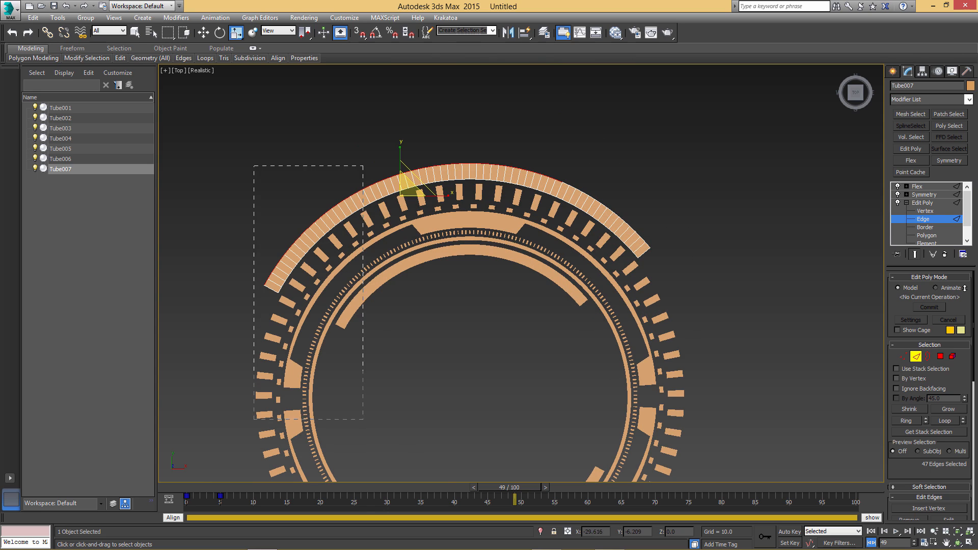
{"action": "left_click_drag", "start_coordinate": [349, 420], "coordinate": [348, 420], "text": "alt"}
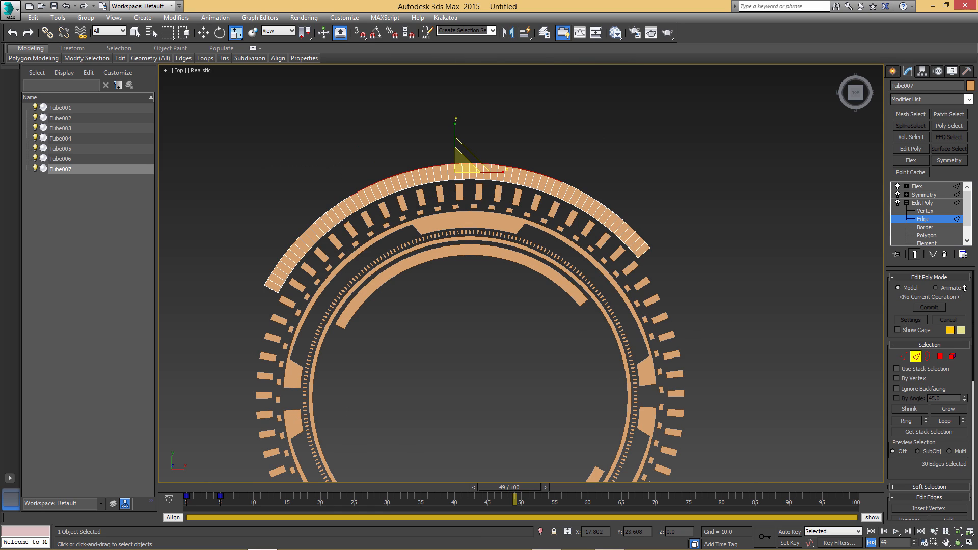
{"action": "key", "text": "w"}
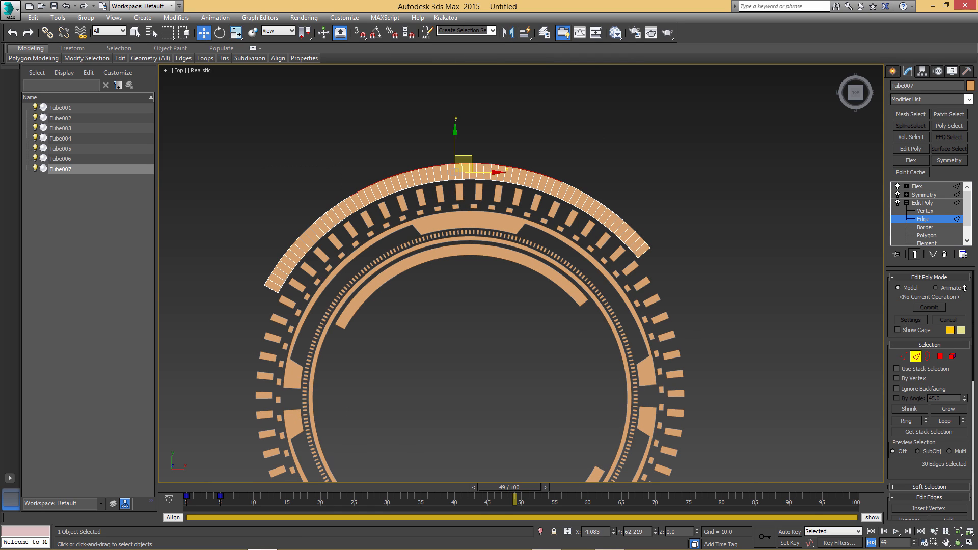
{"action": "left_click_drag", "start_coordinate": [454, 162], "coordinate": [455, 172]}
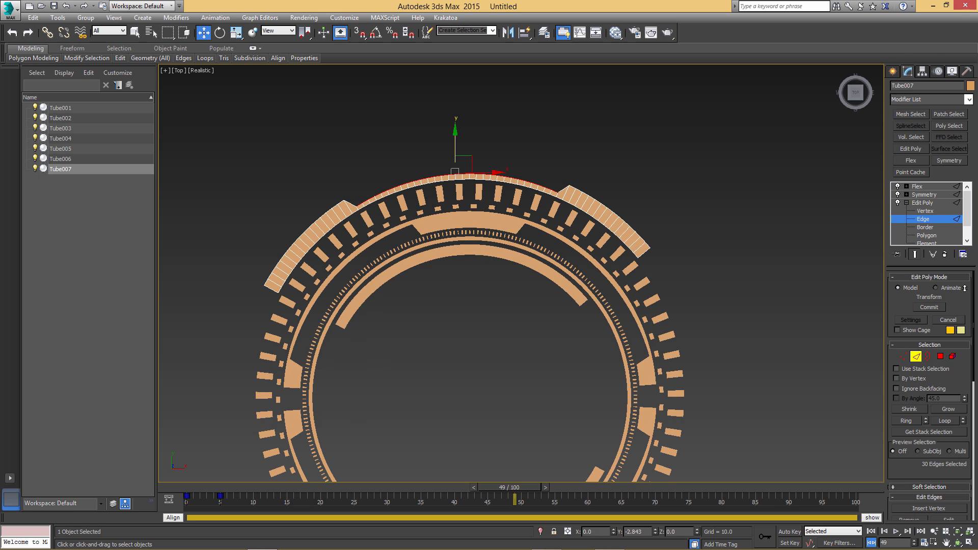
{"action": "scroll", "coordinate": [454, 172], "scroll_direction": "down", "scroll_amount": 4}
{"action": "middle_click_drag", "start_coordinate": [459, 316], "coordinate": [465, 285]}
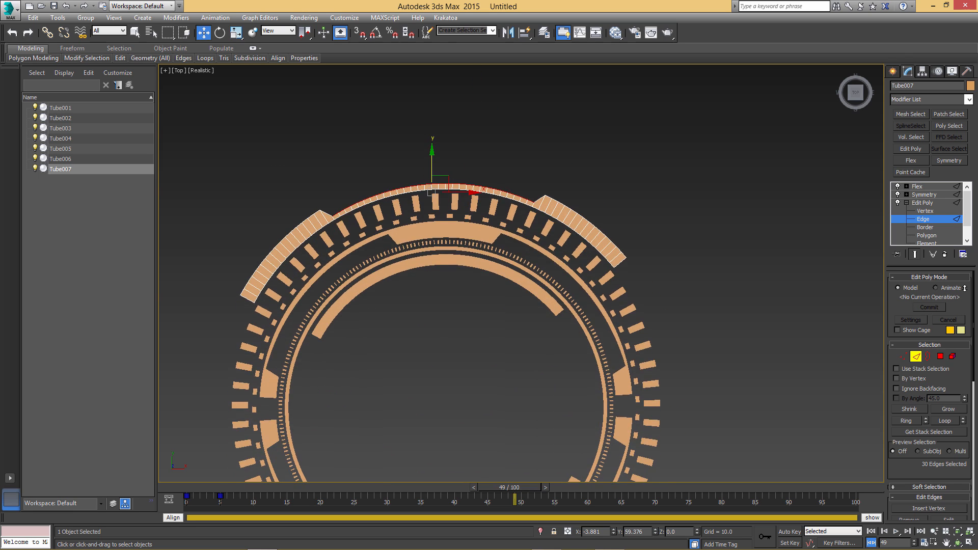
Move six outer edges at the right end of Tube007's upper arc inward by about 1.1 in X and 2.7 in Y, and leave edge level
{"action": "left_click", "coordinate": [597, 229]}
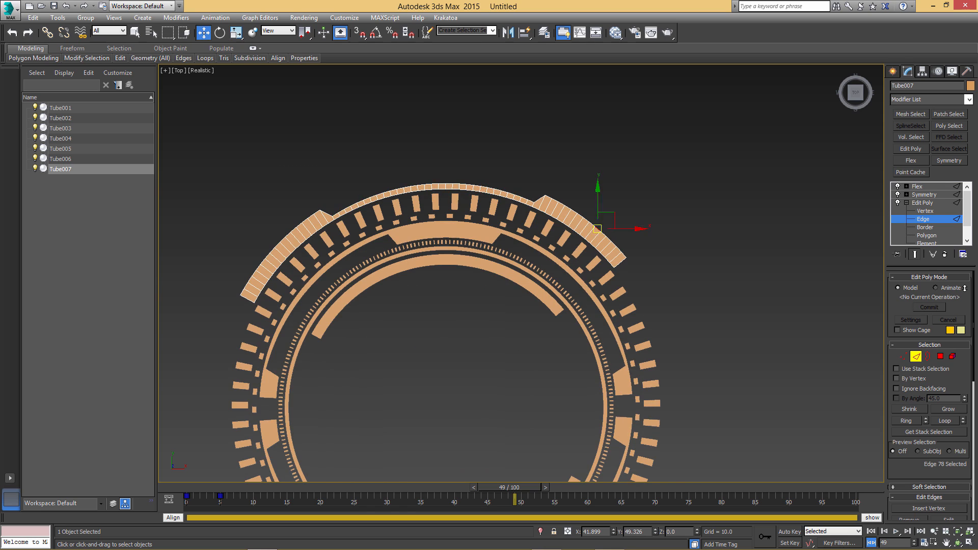
{"action": "scroll", "coordinate": [615, 243], "scroll_direction": "up", "scroll_amount": 4}
{"action": "left_click", "coordinate": [591, 225], "text": "ctrl"}
{"action": "left_click", "coordinate": [602, 236], "text": "ctrl"}
{"action": "left_click", "coordinate": [612, 246], "text": "ctrl"}
{"action": "left_click", "coordinate": [622, 257], "text": "ctrl"}
{"action": "left_click", "coordinate": [632, 268], "text": "ctrl"}
{"action": "left_click_drag", "start_coordinate": [607, 239], "coordinate": [606, 242]}
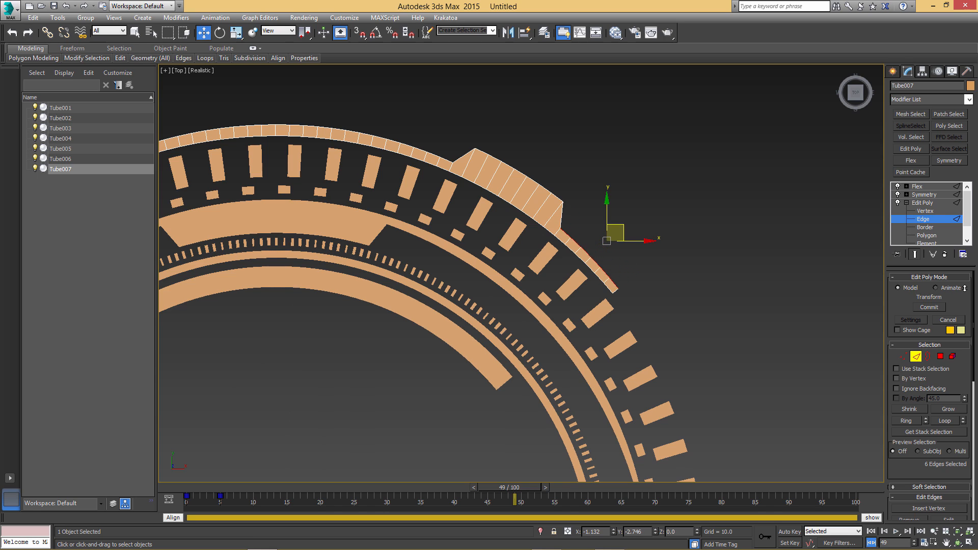
{"action": "scroll", "coordinate": [497, 279], "scroll_direction": "down", "scroll_amount": 5}
{"action": "middle_click_drag", "start_coordinate": [497, 279], "coordinate": [528, 209]}
{"action": "left_click", "coordinate": [682, 229]}
{"action": "left_click", "coordinate": [923, 203]}
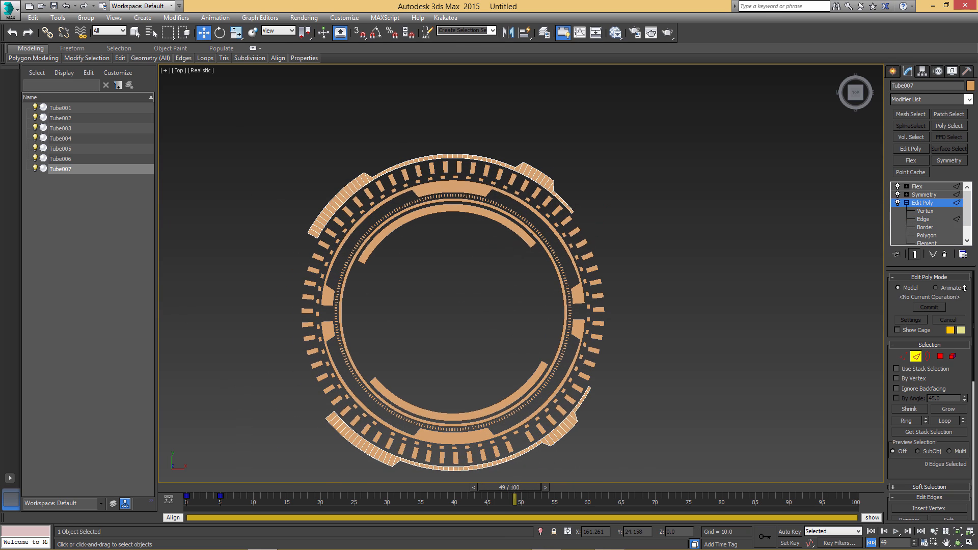
Add a second Symmetry modifier to Tube007, mirrored on the X axis, and clear the selection
{"action": "left_click", "coordinate": [924, 194]}
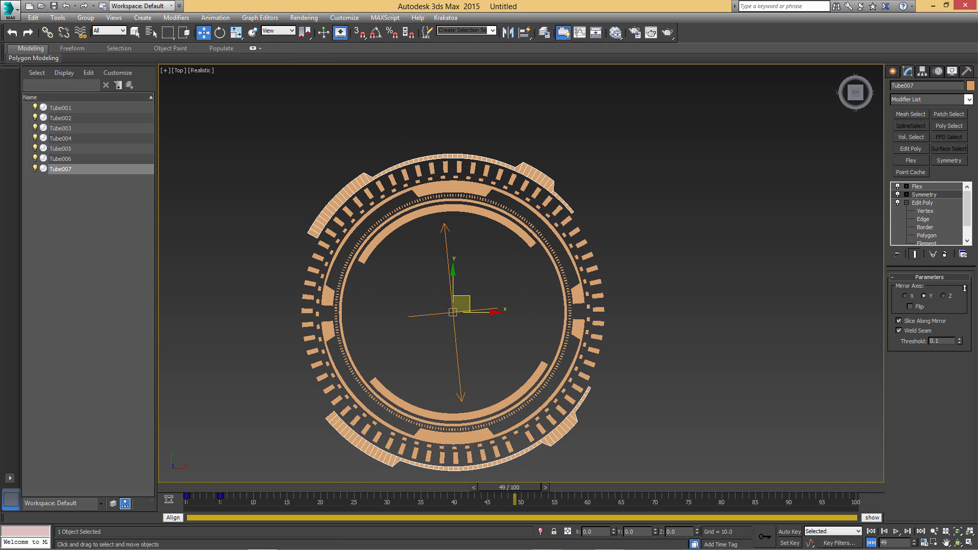
{"action": "left_click", "coordinate": [949, 161]}
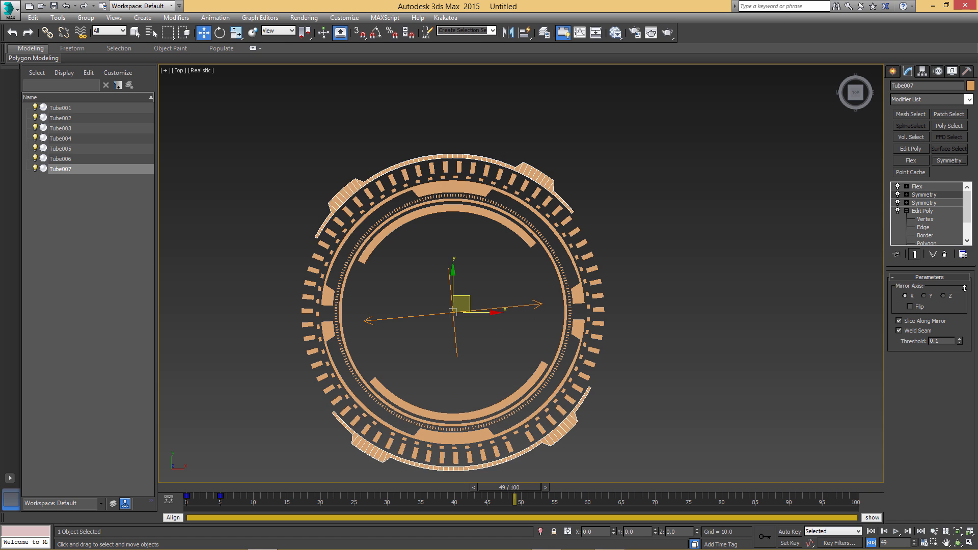
{"action": "middle_click_drag", "start_coordinate": [693, 226], "coordinate": [657, 201]}
{"action": "left_click", "coordinate": [657, 200]}
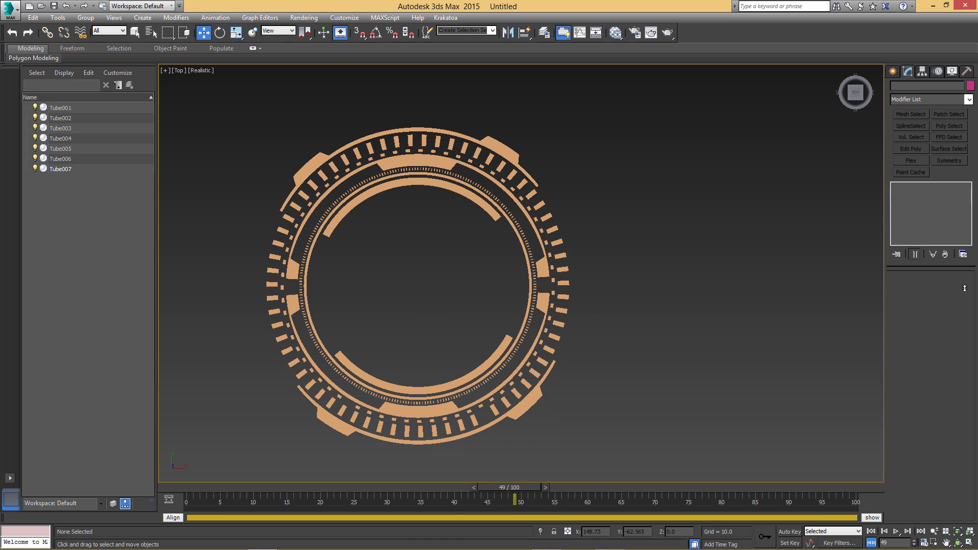
Play back the ring animation and set the active time segment to start at frame 5
{"action": "key", "text": "/"}
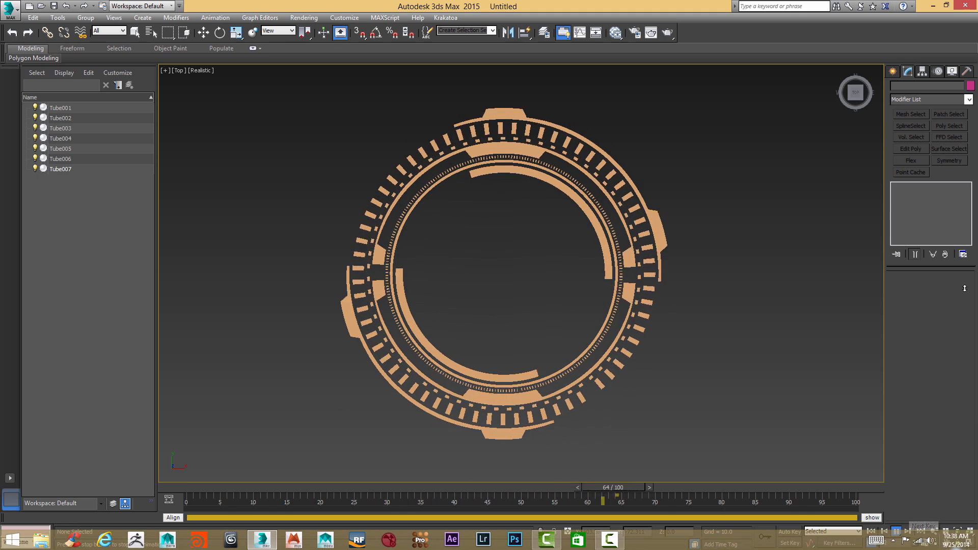
{"action": "key", "text": "w"}
{"action": "left_click_drag", "start_coordinate": [339, 488], "coordinate": [244, 499]}
{"action": "key", "text": "w"}
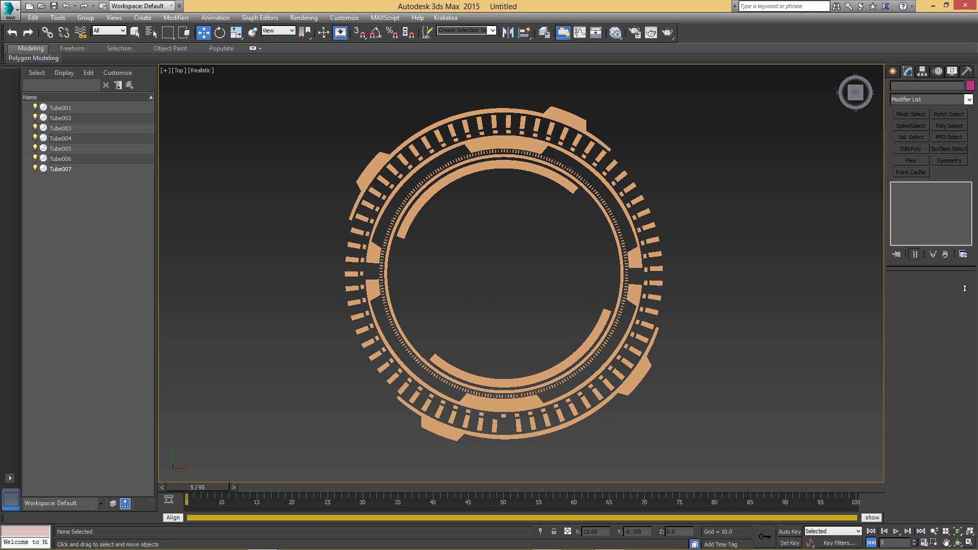
Draw a rectangle about 40 wide and 38 long inside the rings and centre it on them with Quick Align
{"action": "right_click", "coordinate": [567, 215]}
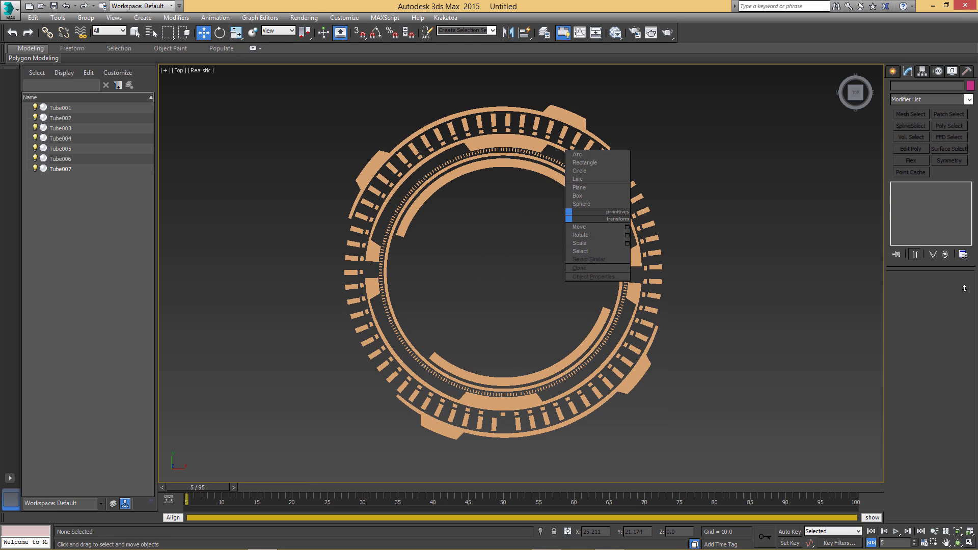
{"action": "left_click", "coordinate": [584, 163]}
{"action": "left_click_drag", "start_coordinate": [468, 225], "coordinate": [571, 324]}
{"action": "key", "text": "shift+a"}
{"action": "left_click", "coordinate": [548, 154]}
Set the rectangle's length to 32.246, width to 55.572 and corner radius to 3.73
{"action": "left_click", "coordinate": [908, 71]}
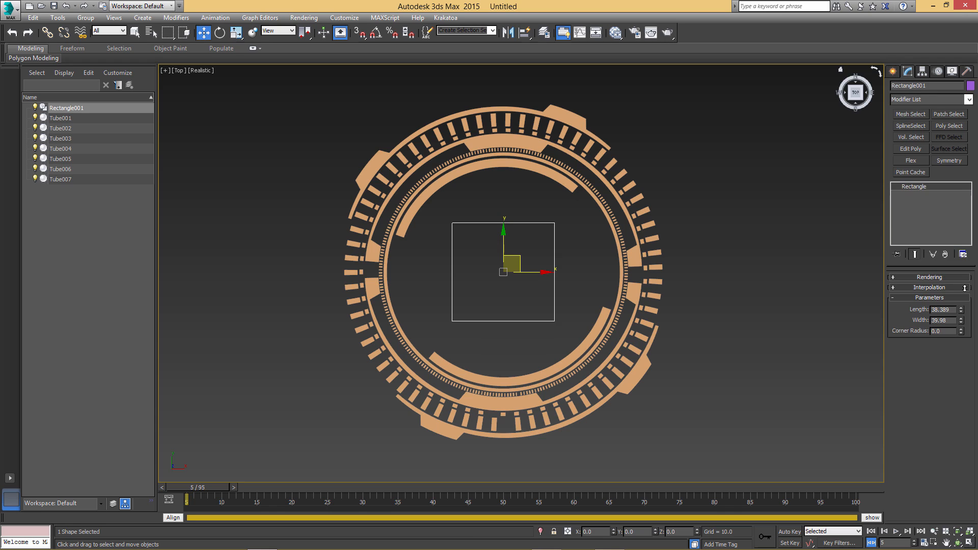
{"action": "left_click_drag", "start_coordinate": [961, 310], "coordinate": [964, 288]}
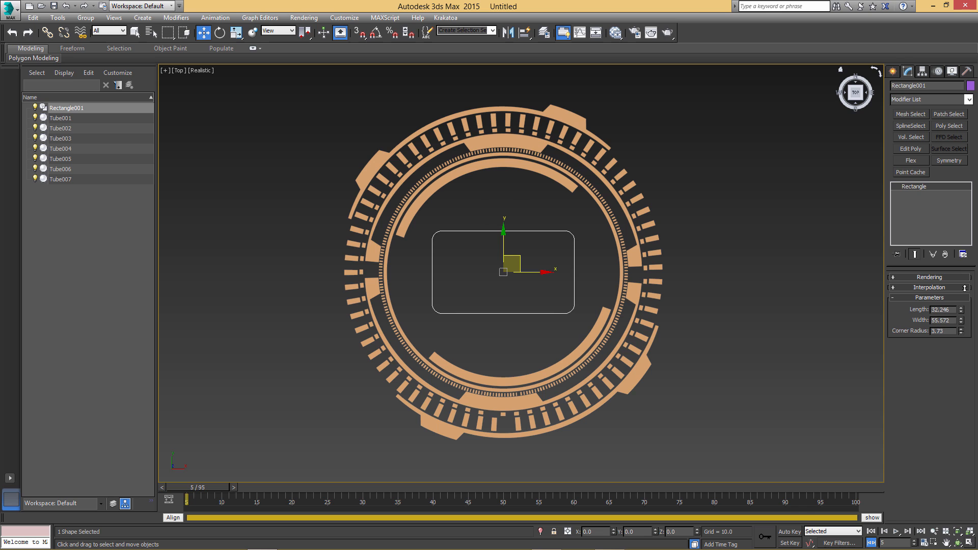
{"action": "scroll", "coordinate": [578, 294], "scroll_direction": "up", "scroll_amount": 5}
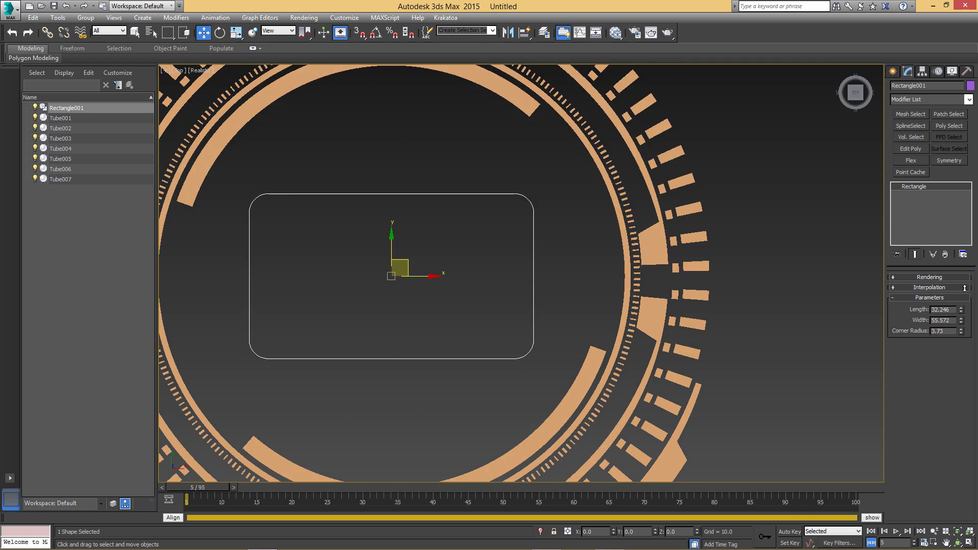
{"action": "scroll", "coordinate": [521, 253], "scroll_direction": "down", "scroll_amount": 5}
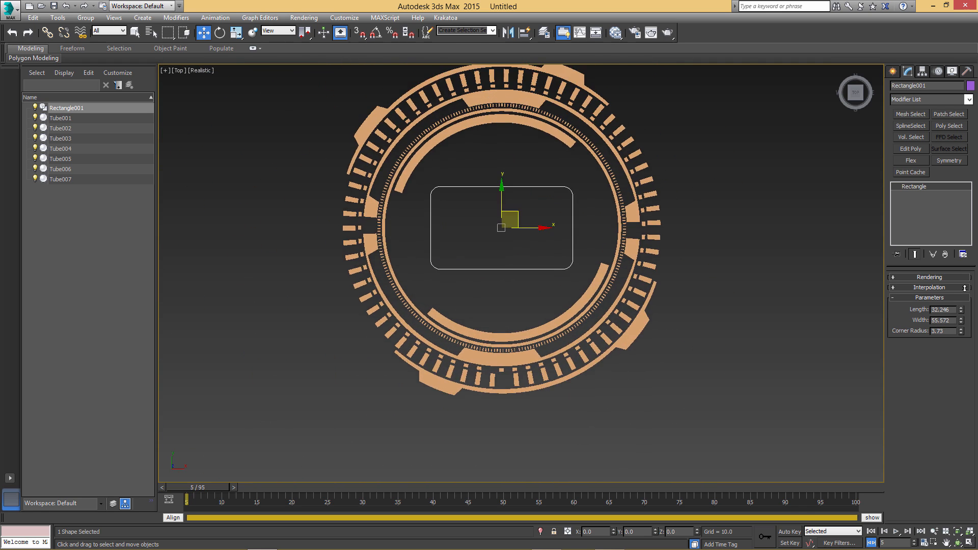
{"action": "scroll", "coordinate": [455, 326], "scroll_direction": "up", "scroll_amount": 5}
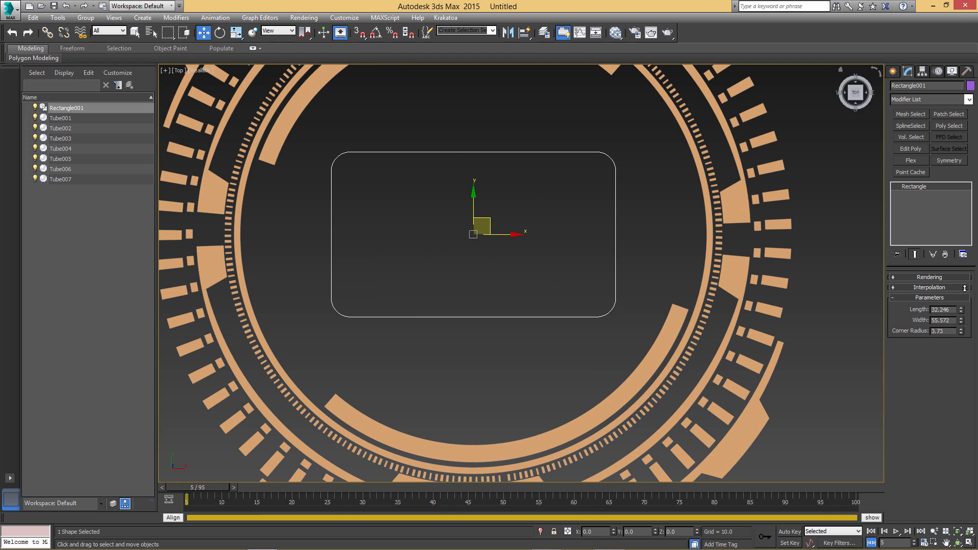
{"action": "scroll", "coordinate": [639, 303], "scroll_direction": "down", "scroll_amount": 5}
{"action": "scroll", "coordinate": [631, 300], "scroll_direction": "up", "scroll_amount": 4}
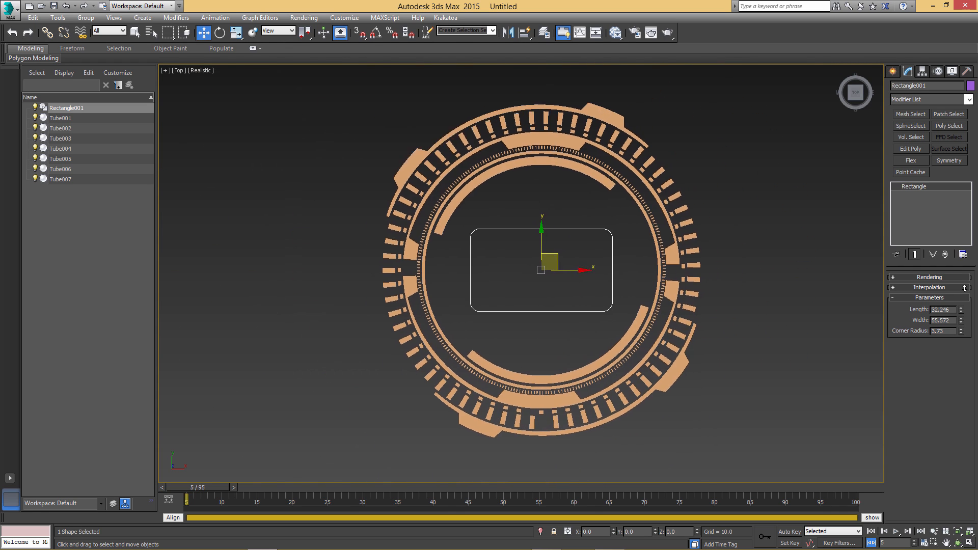
Draw a tall, narrow plane about 102 long and 2.8 wide in the empty space to the right of the rings
{"action": "middle_click_drag", "start_coordinate": [631, 301], "coordinate": [548, 263]}
{"action": "scroll", "coordinate": [548, 263], "scroll_direction": "down", "scroll_amount": 4}
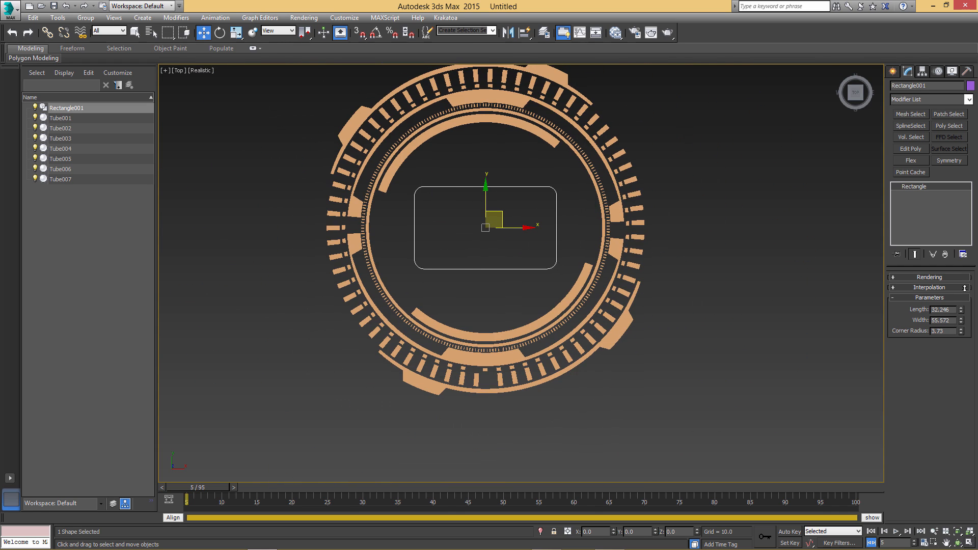
{"action": "right_click", "coordinate": [772, 230]}
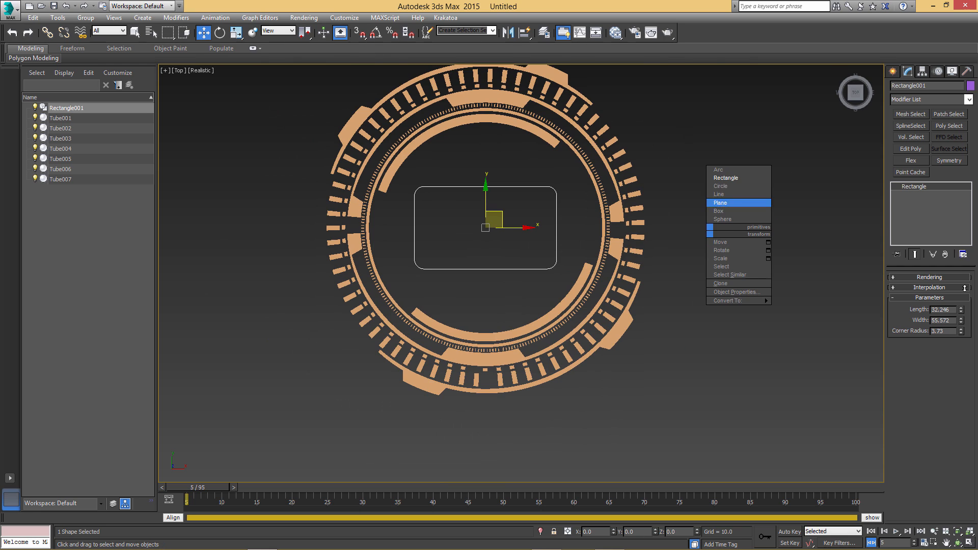
{"action": "left_click", "coordinate": [720, 202]}
{"action": "left_click_drag", "start_coordinate": [691, 197], "coordinate": [699, 458]}
Give the plane 100 length segments and set its length to 160.906
{"action": "left_click", "coordinate": [907, 70]}
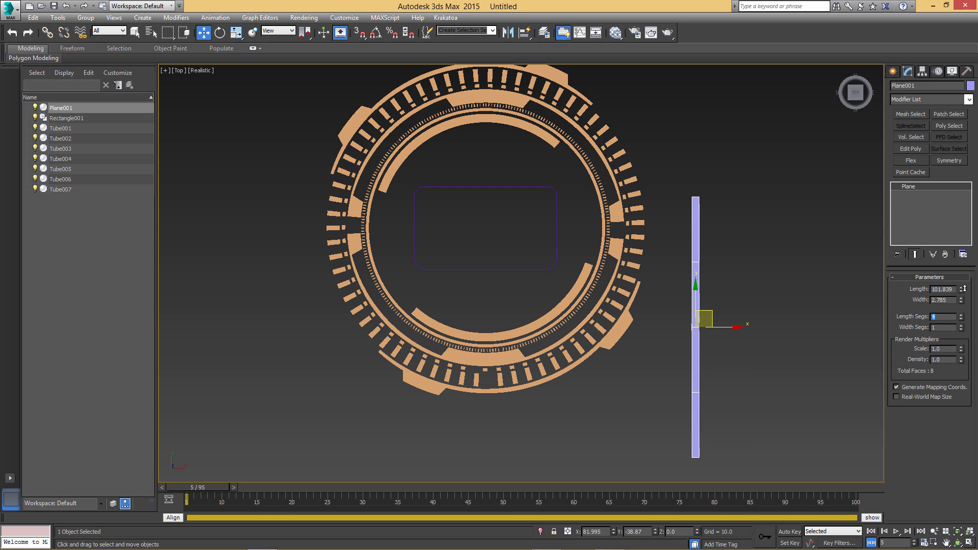
{"action": "key", "text": "Return"}
{"action": "left_click_drag", "start_coordinate": [964, 289], "coordinate": [964, 289]}
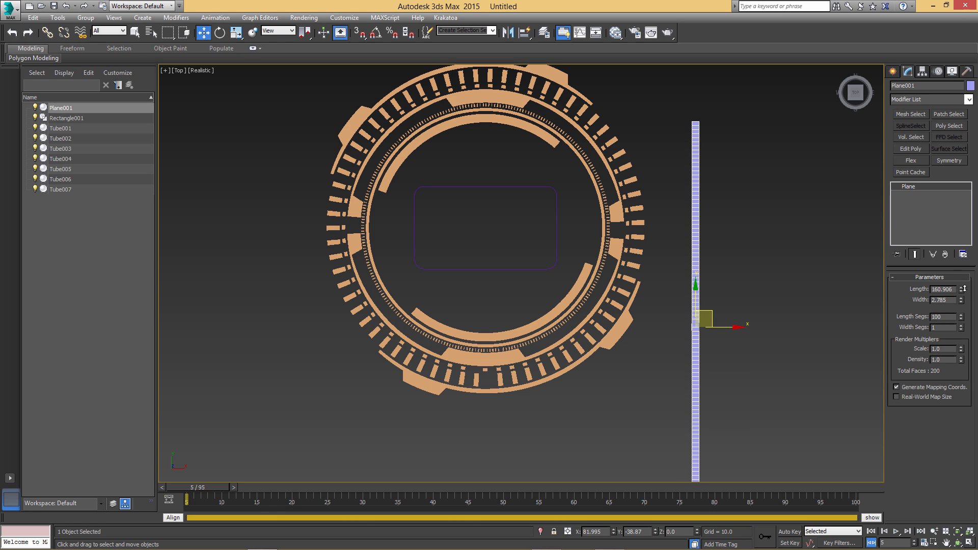
Apply a PathDeform modifier to the plane, using the rounded rectangle as its path and Y as the deform axis
{"action": "left_click", "coordinate": [968, 99]}
{"action": "scroll", "coordinate": [964, 289], "scroll_direction": "down", "scroll_amount": 15}
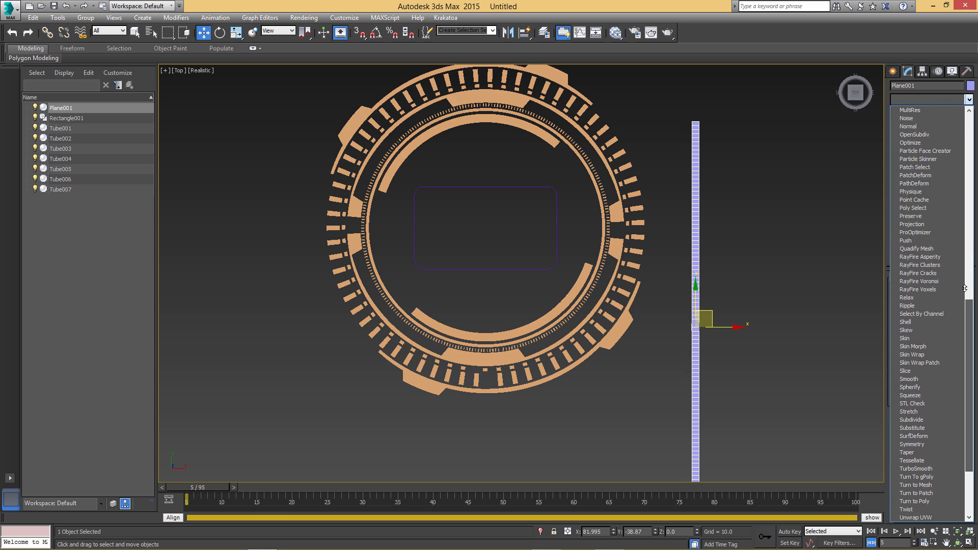
{"action": "scroll", "coordinate": [964, 288], "scroll_direction": "up", "scroll_amount": 5}
{"action": "key", "text": "Return"}
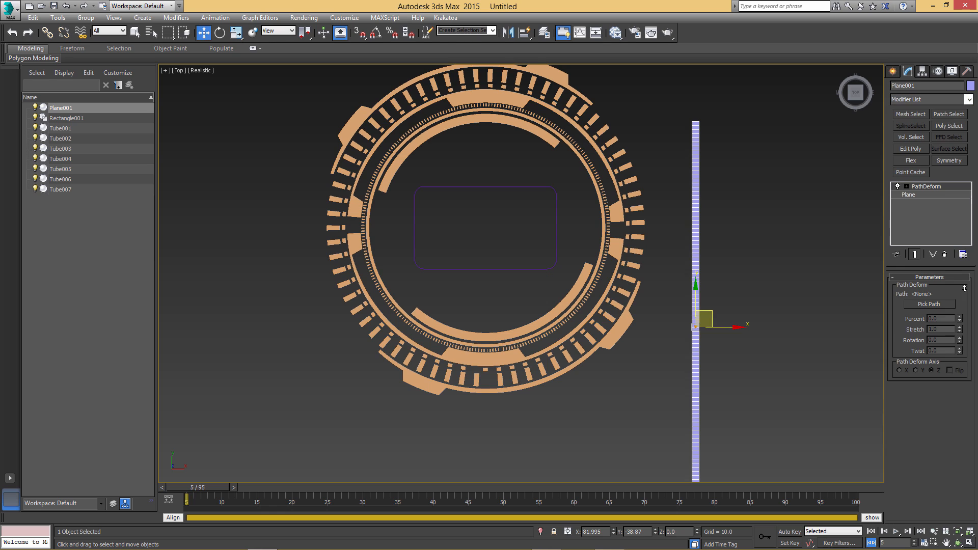
{"action": "left_click", "coordinate": [929, 304]}
{"action": "left_click", "coordinate": [557, 194]}
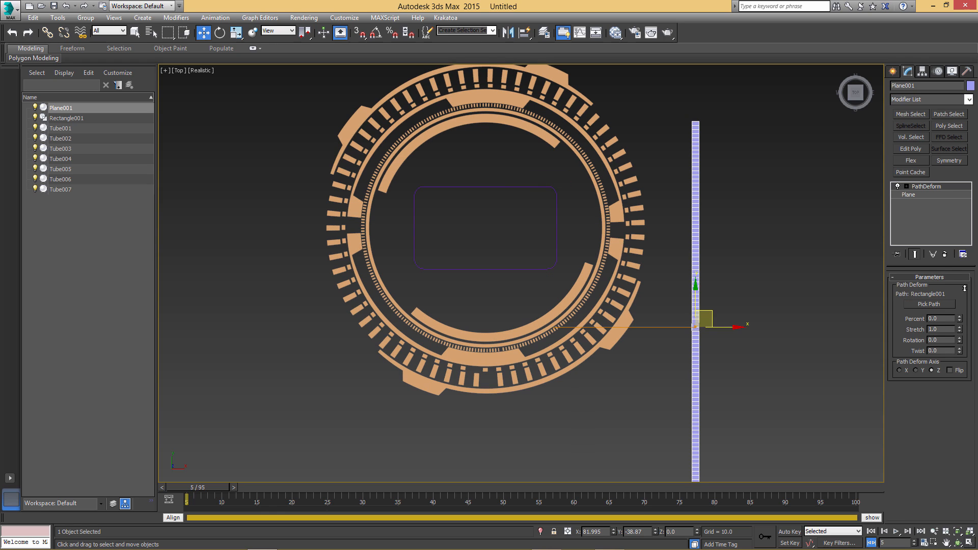
{"action": "left_click", "coordinate": [915, 370]}
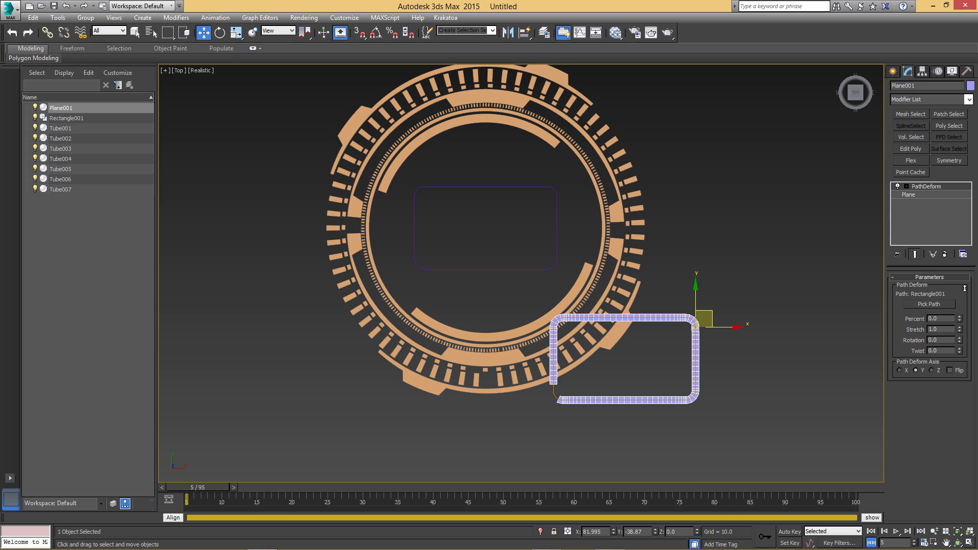
Set the PathDeform Stretch to 1.051 so the plane's ends meet around the rectangle
{"action": "left_click_drag", "start_coordinate": [960, 329], "coordinate": [959, 322]}
{"action": "left_click_drag", "start_coordinate": [964, 288], "coordinate": [965, 289]}
{"action": "scroll", "coordinate": [696, 326], "scroll_direction": "up", "scroll_amount": 6}
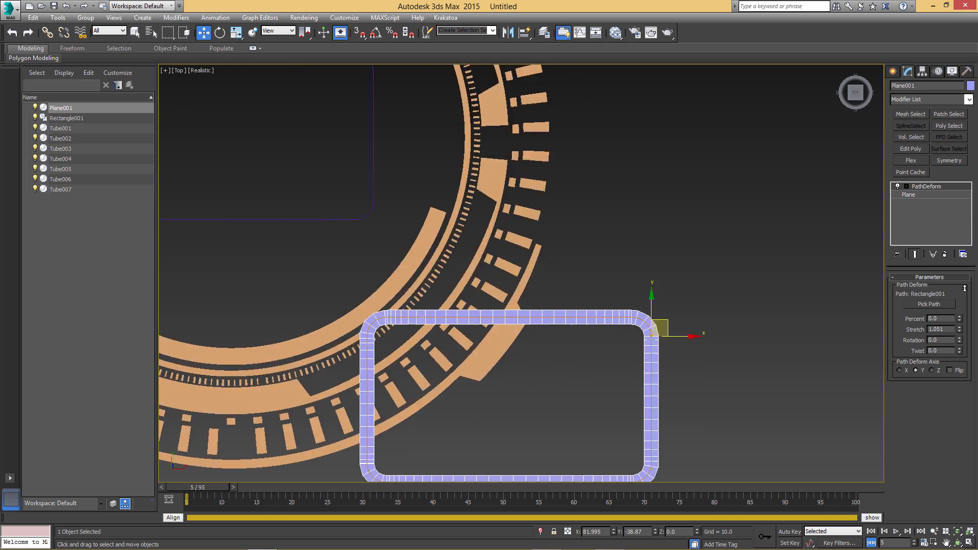
{"action": "key", "text": "shift+z"}
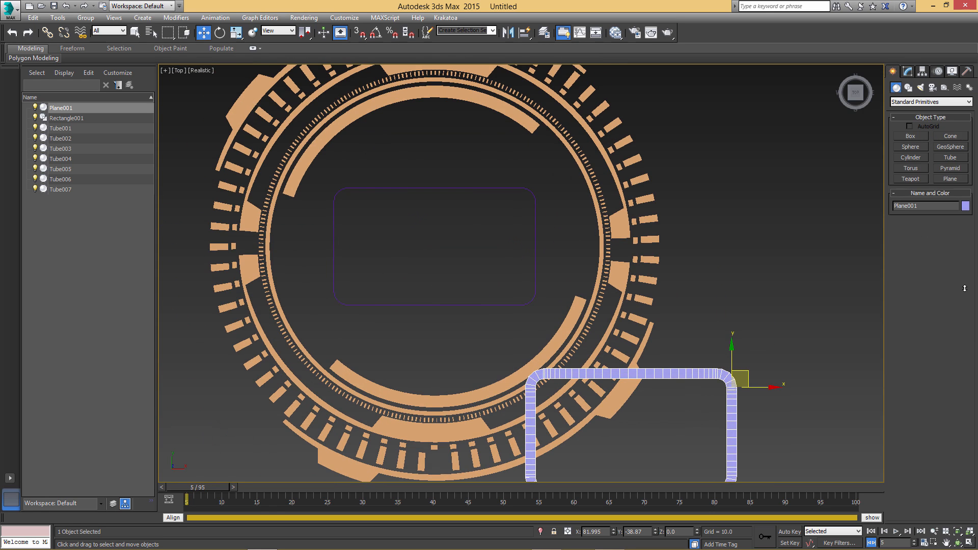
Move the deformed plane onto the rounded rectangle inside the rings using vertex snapping, and turn snapping off
{"action": "key", "text": "Down"}
{"action": "key", "text": "s"}
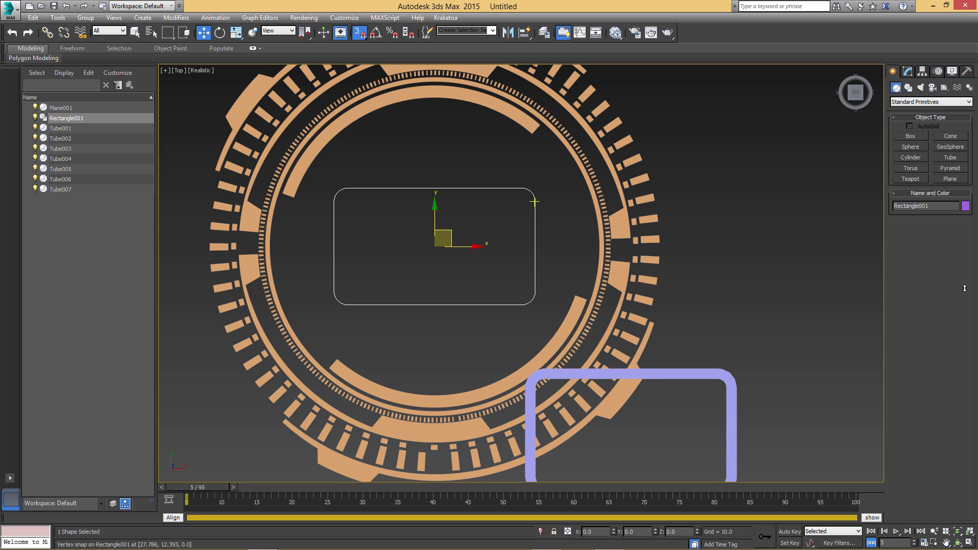
{"action": "scroll", "coordinate": [647, 320], "scroll_direction": "down", "scroll_amount": 3}
{"action": "left_click", "coordinate": [687, 347]}
{"action": "left_click_drag", "start_coordinate": [689, 353], "coordinate": [591, 258]}
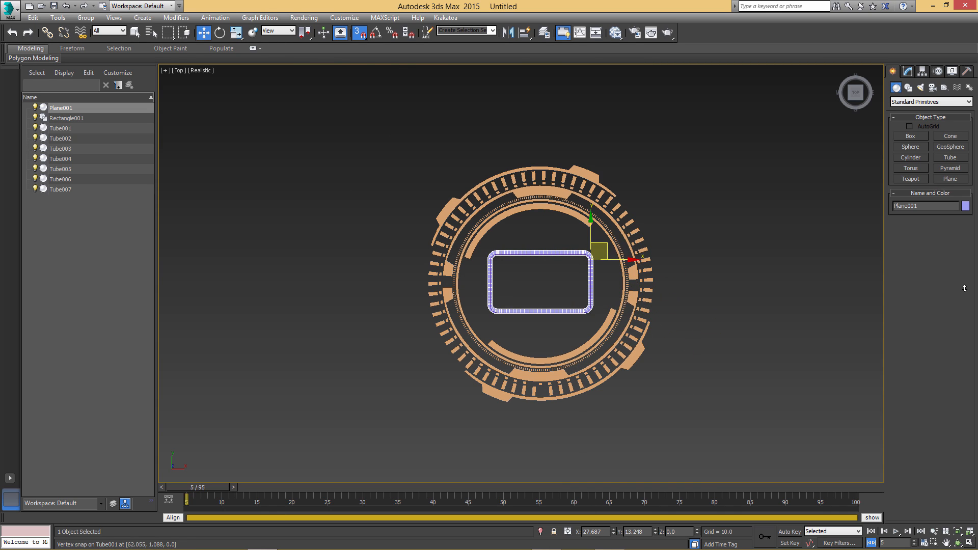
{"action": "key", "text": "s"}
Turn on Auto Key and set the plane's PathDeform Stretch to 0 at frame 5
{"action": "scroll", "coordinate": [553, 306], "scroll_direction": "up", "scroll_amount": 3}
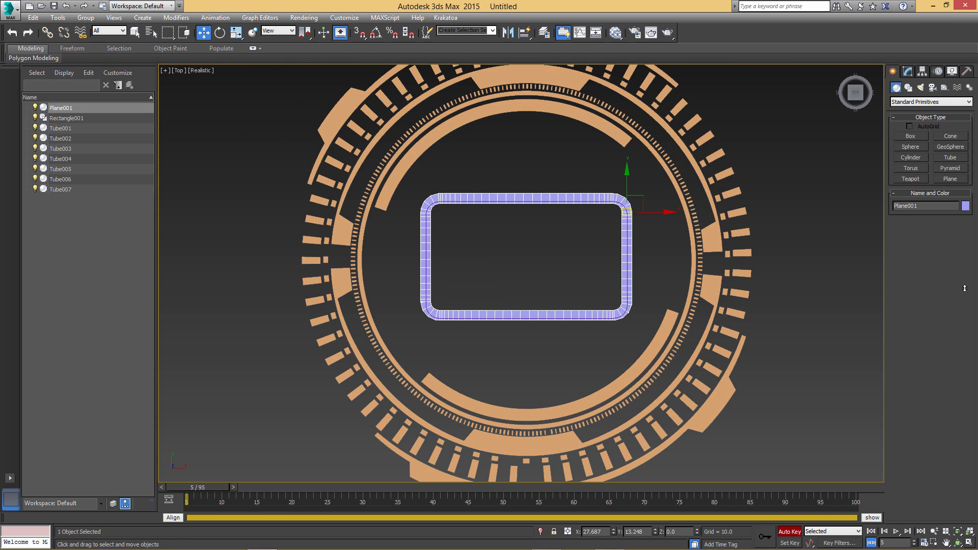
{"action": "key", "text": "n"}
{"action": "key", "text": "period"}
{"action": "key", "text": "period"}
{"action": "key", "text": "period"}
{"action": "key", "text": "period"}
{"action": "key", "text": "period"}
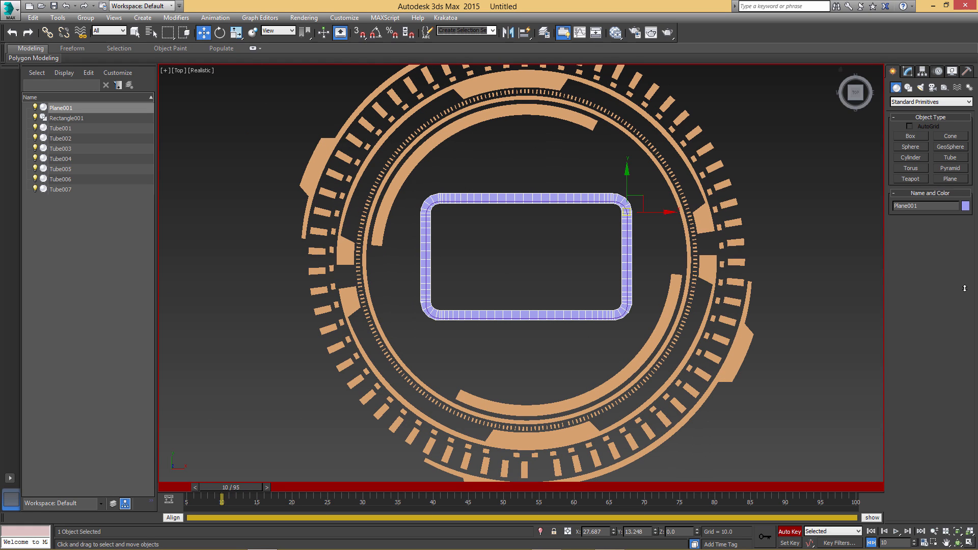
{"action": "key", "text": "Home"}
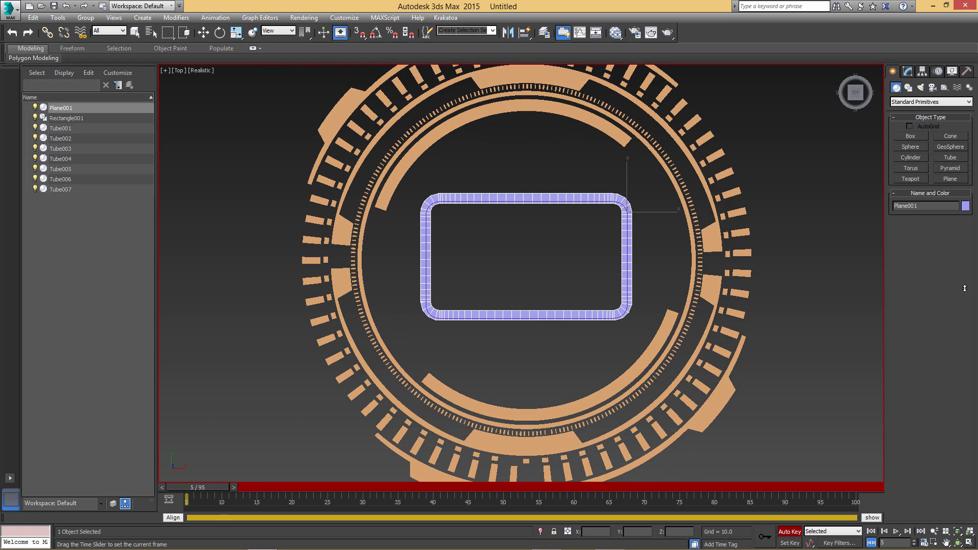
{"action": "key", "text": "m"}
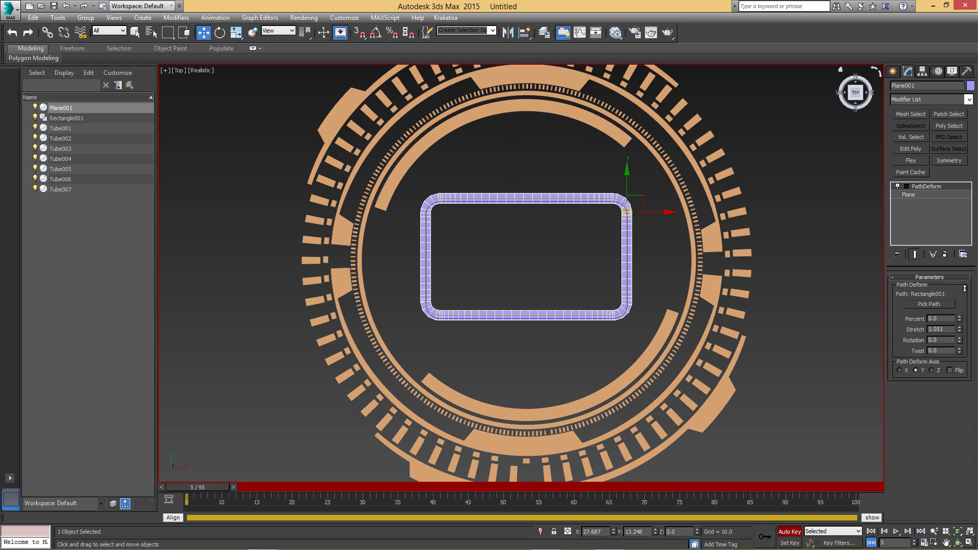
{"action": "right_click", "coordinate": [960, 329]}
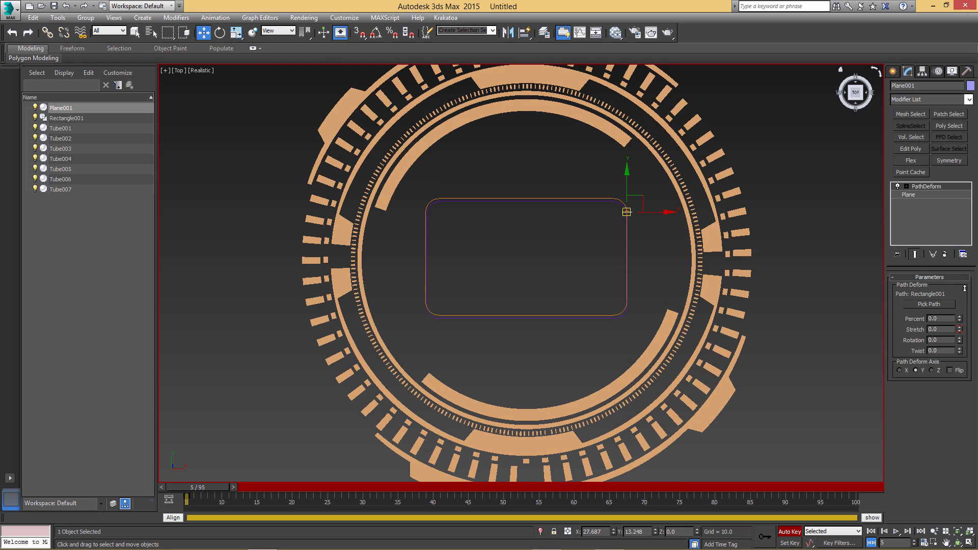
Key the PathDeform Stretch at 1.05 on frame 10
{"action": "left_click_drag", "start_coordinate": [197, 487], "coordinate": [231, 487]}
{"action": "key", "text": "w"}
{"action": "left_click_drag", "start_coordinate": [964, 288], "coordinate": [964, 288]}
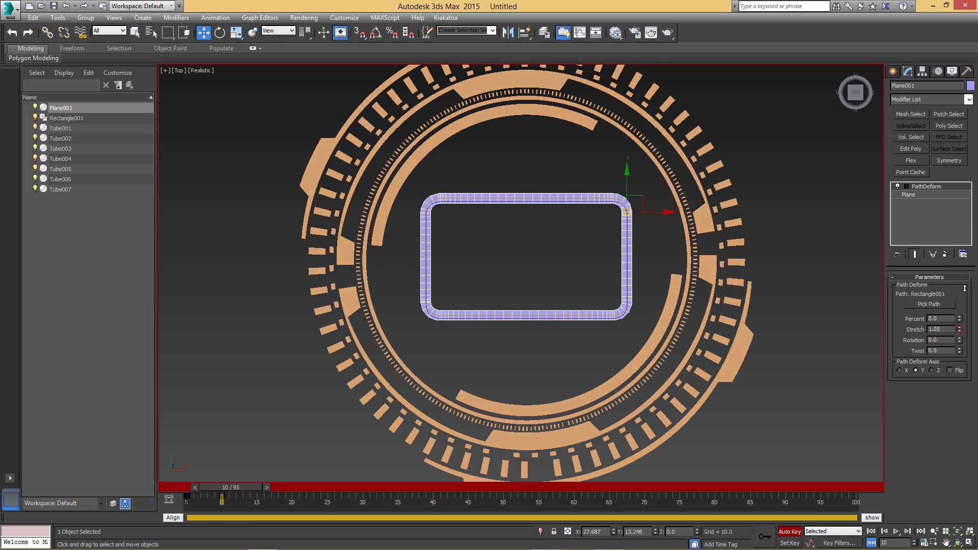
Close the small gap at the border's seam by setting the frame 10 Stretch value to 1.053
{"action": "key", "text": "bracketleft"}
{"action": "key", "text": "bracketleft"}
{"action": "key", "text": "bracketleft"}
{"action": "key", "text": "bracketleft"}
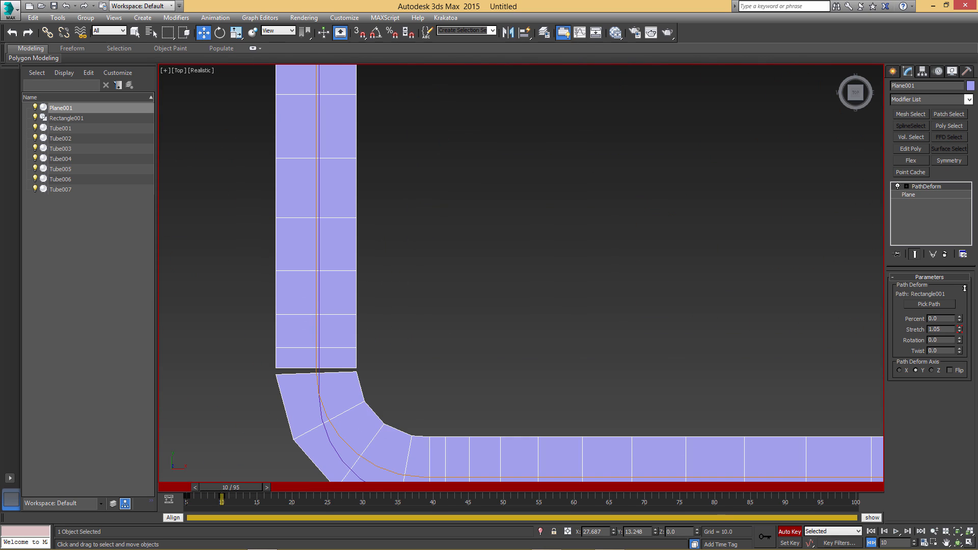
{"action": "left_click_drag", "start_coordinate": [964, 288], "coordinate": [964, 289]}
{"action": "key", "text": "bracketright"}
{"action": "key", "text": "bracketright"}
{"action": "key", "text": "bracketright"}
{"action": "key", "text": "bracketright"}
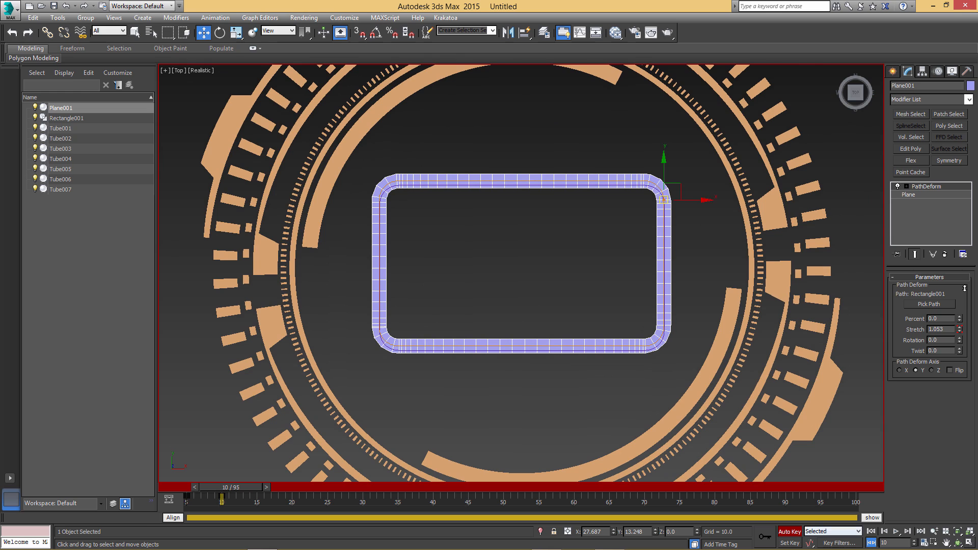
Preview the animation with Auto Key off and move the plane's second Stretch key from frame 10 to frame 15
{"action": "key", "text": "n"}
{"action": "key", "text": "slash"}
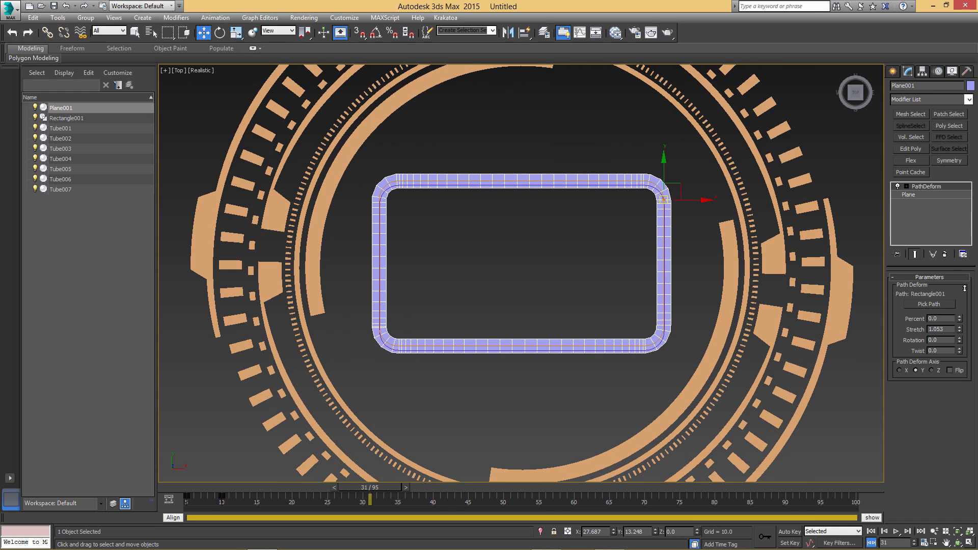
{"action": "mouse_move", "coordinate": [216, 496]}
{"action": "left_mouse_down"}
{"action": "mouse_move", "coordinate": [232, 503]}
{"action": "mouse_move", "coordinate": [257, 496]}
{"action": "left_mouse_up"}
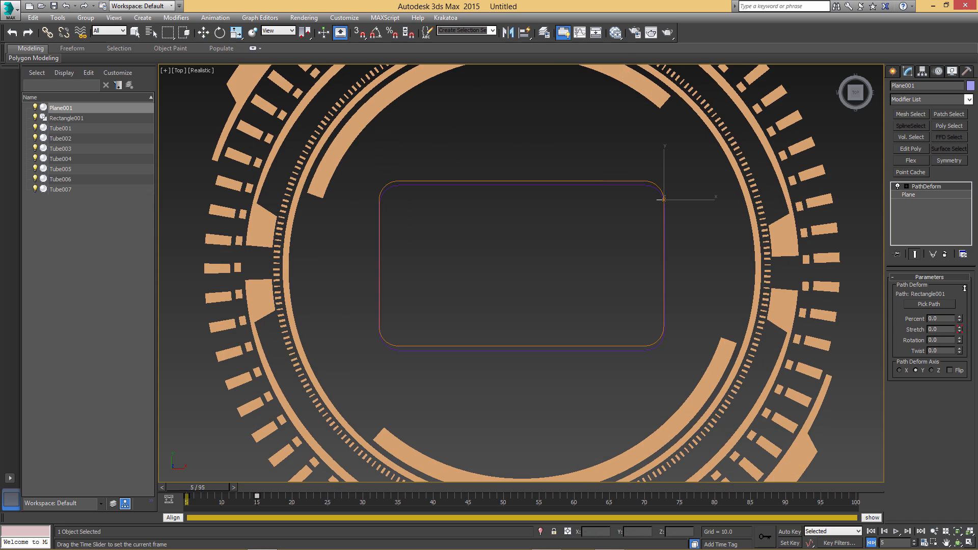
{"action": "key", "text": "slash"}
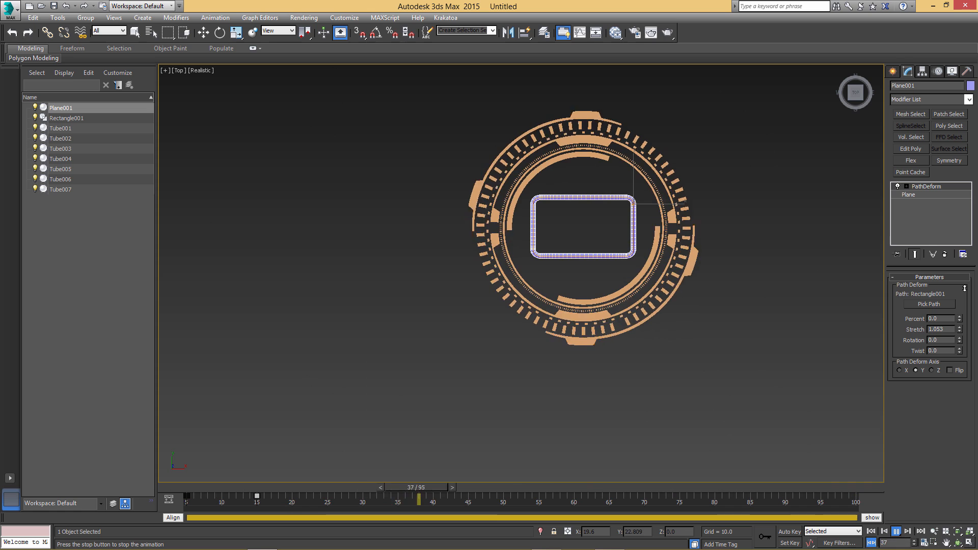
Stop the playback and apply Freeze Transform to the rectangular border plane
{"action": "key", "text": "w"}
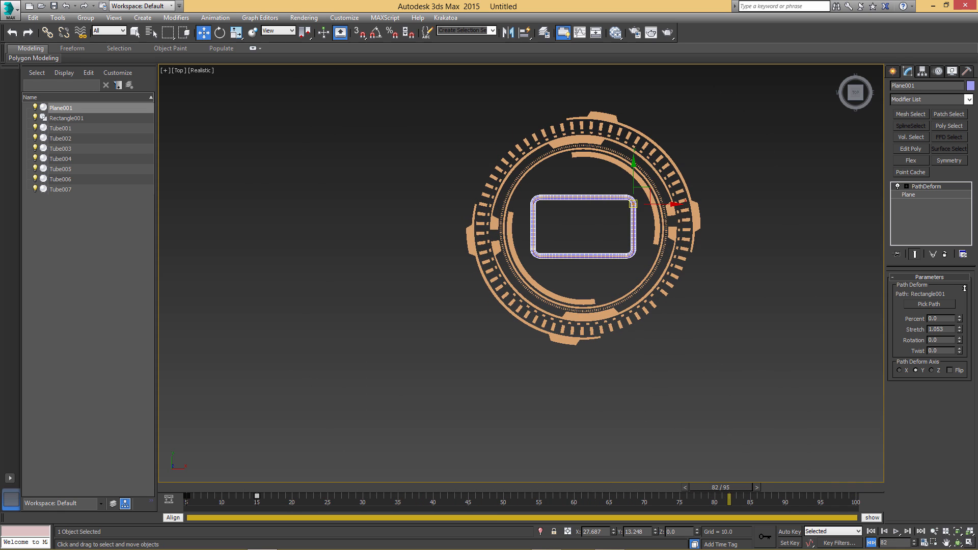
{"action": "scroll", "coordinate": [615, 199], "scroll_direction": "up", "scroll_amount": 4}
{"action": "scroll", "coordinate": [462, 343], "scroll_direction": "down", "scroll_amount": 4}
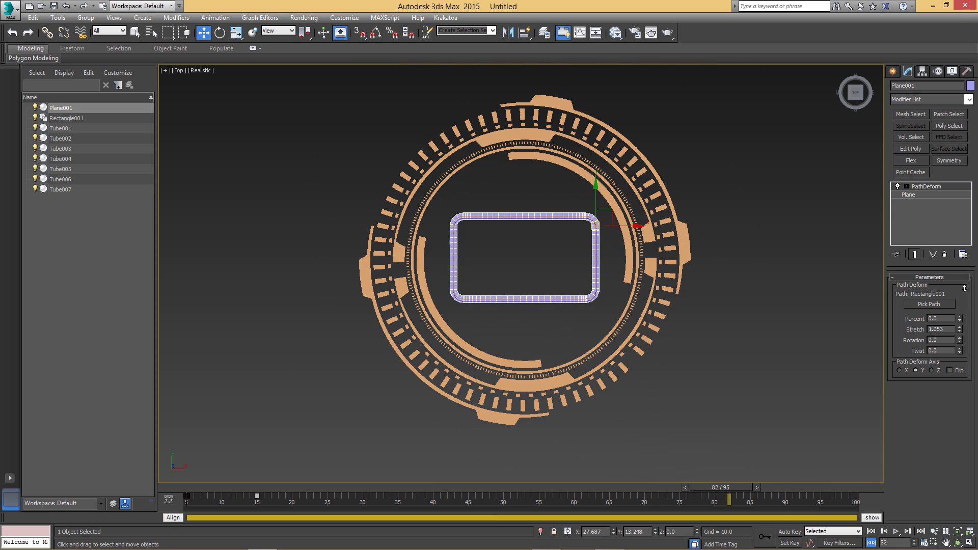
{"action": "left_click", "coordinate": [937, 71]}
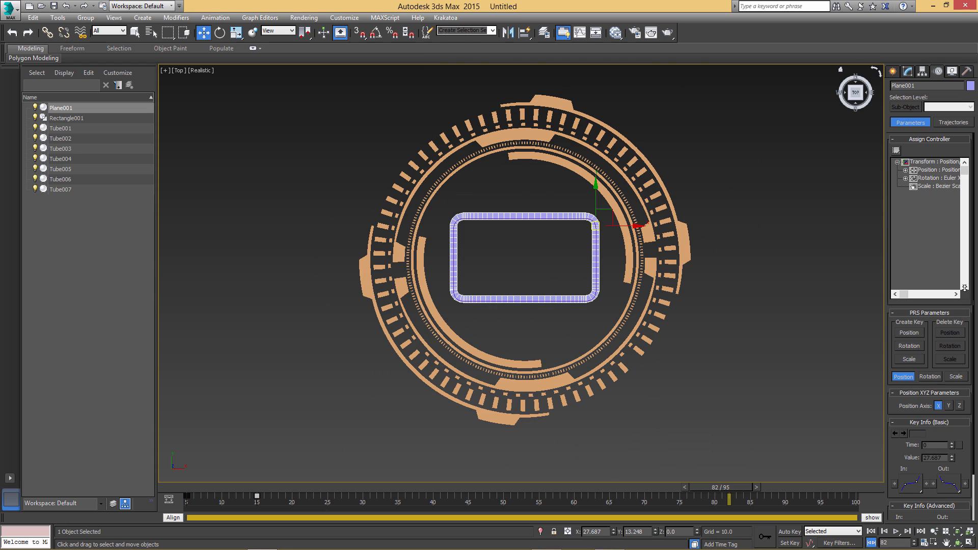
{"action": "right_click", "coordinate": [548, 214], "text": "alt"}
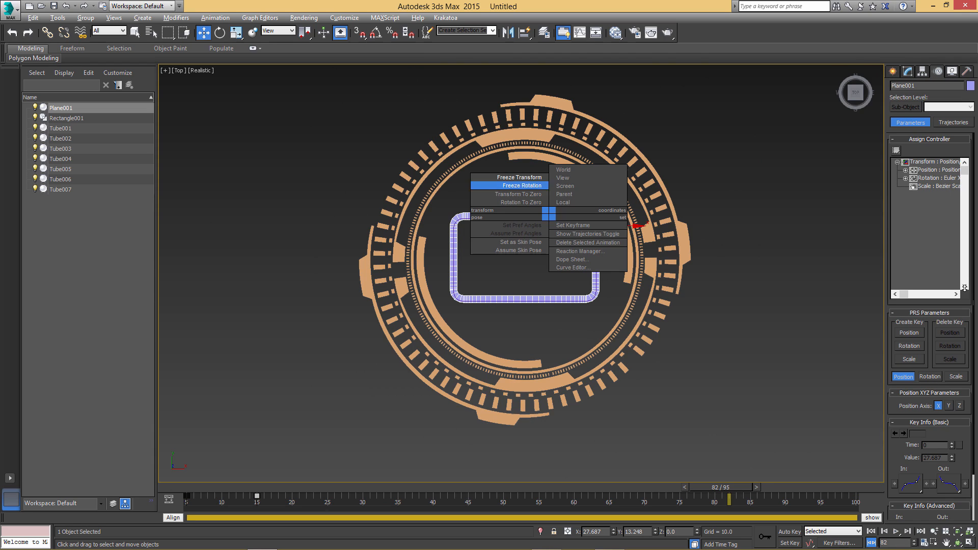
{"action": "left_click", "coordinate": [519, 178]}
{"action": "left_click", "coordinate": [537, 341]}
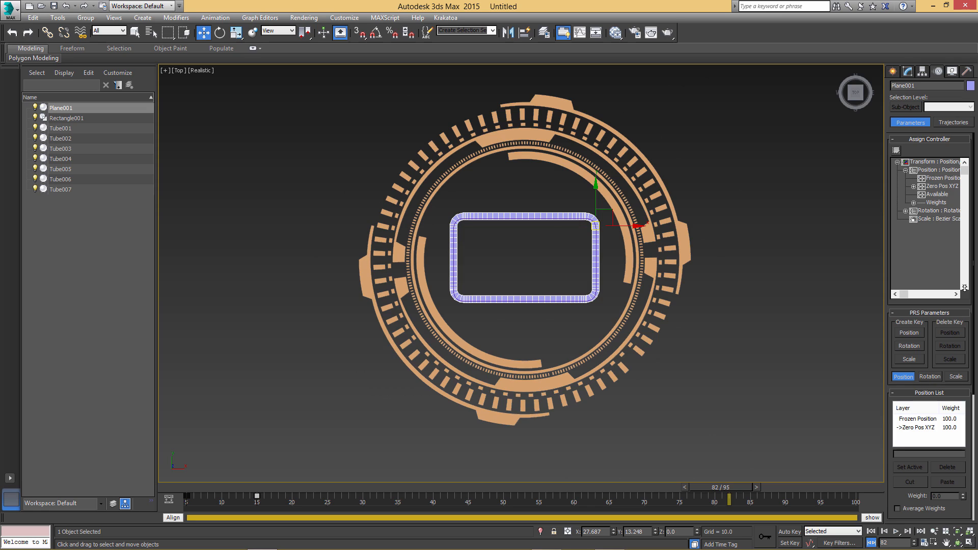
Replace the border plane's Zero Pos XYZ controller with a Noise Position controller
{"action": "left_click", "coordinate": [939, 170]}
{"action": "left_click", "coordinate": [942, 186]}
{"action": "left_click", "coordinate": [896, 150]}
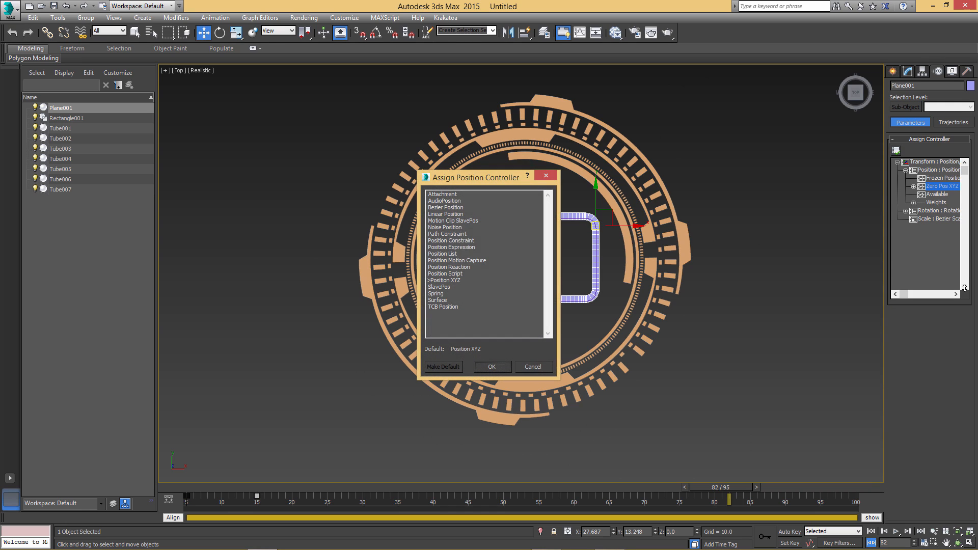
{"action": "left_click", "coordinate": [445, 227]}
{"action": "left_click", "coordinate": [492, 367]}
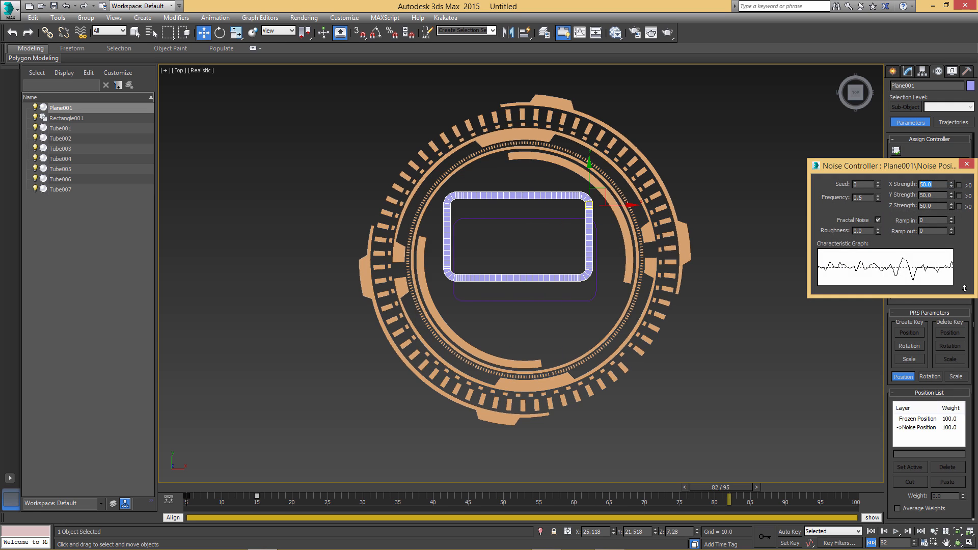
Set the noise controller's X, Y and Z Strength to 5 and play the animation to preview the shake
{"action": "type", "text": "5"}
{"action": "key", "text": "Tab"}
{"action": "type", "text": "5"}
{"action": "key", "text": "Tab"}
{"action": "type", "text": "5"}
{"action": "key", "text": "Return"}
{"action": "key", "text": "Tab"}
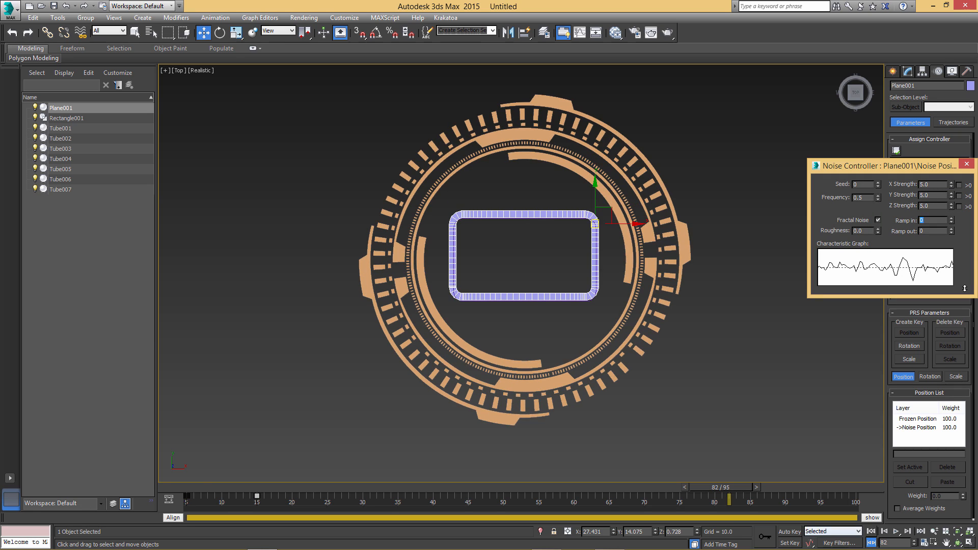
{"action": "key", "text": "/"}
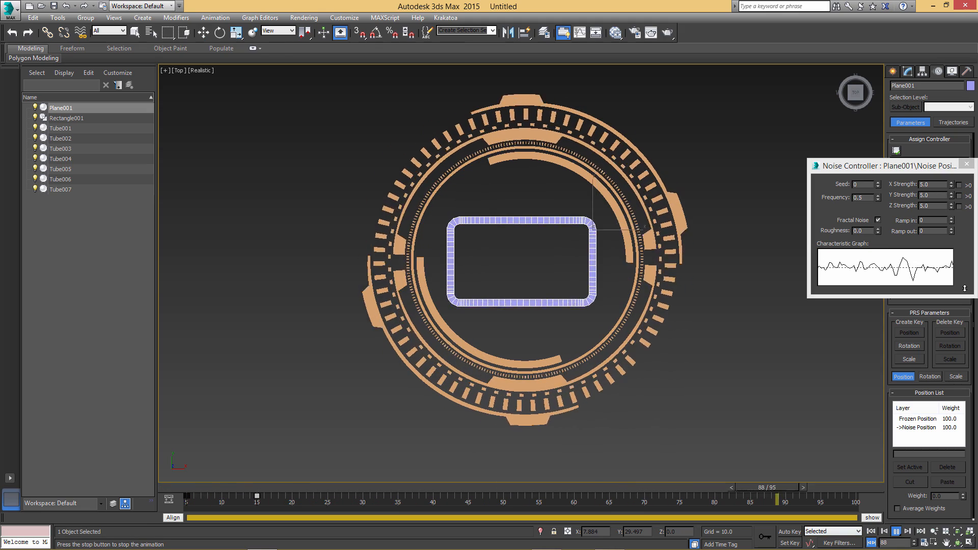
{"action": "left_click", "coordinate": [964, 288]}
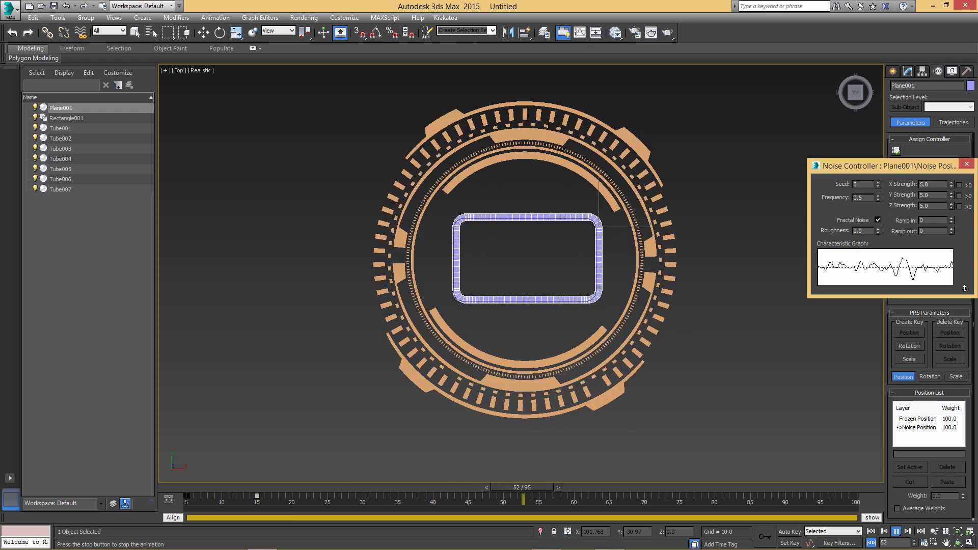
Turn off Fractal Noise, set the X, Y and Z Strength to 2 and close the noise controller settings
{"action": "left_click", "coordinate": [878, 220]}
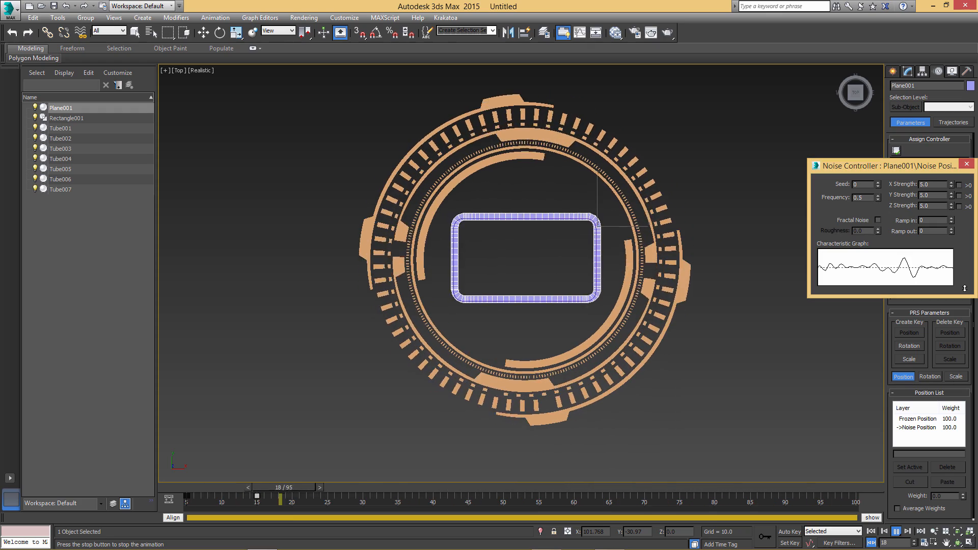
{"action": "type", "text": "2"}
{"action": "key", "text": "Tab"}
{"action": "type", "text": "2"}
{"action": "key", "text": "Tab"}
{"action": "type", "text": "2"}
{"action": "key", "text": "Tab"}
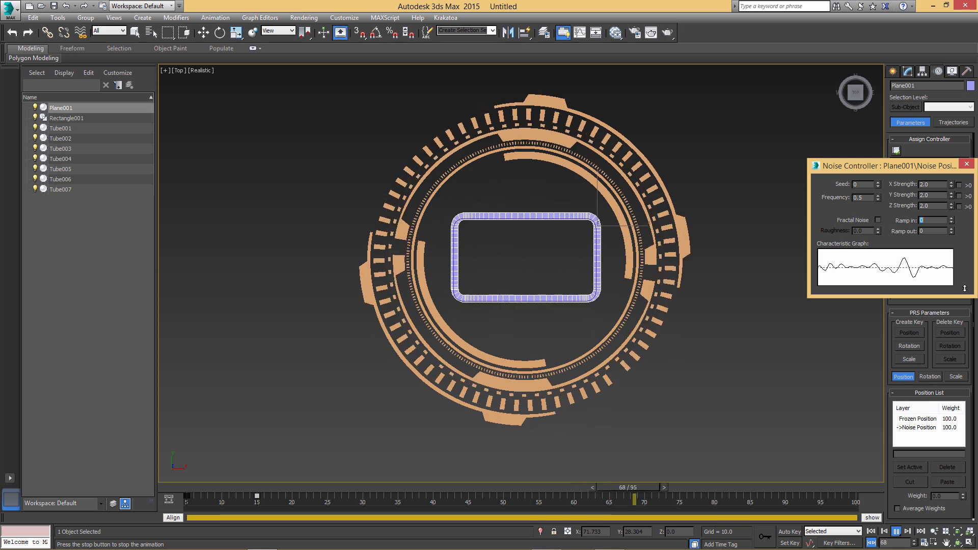
{"action": "key", "text": "Escape"}
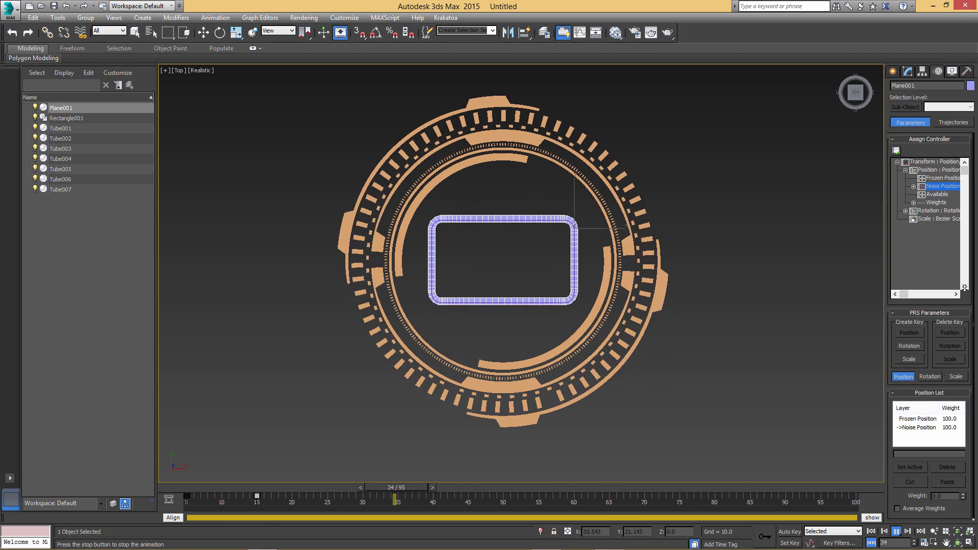
Select all objects and give them the rings' orange object color so the border matches
{"action": "left_click", "coordinate": [970, 86]}
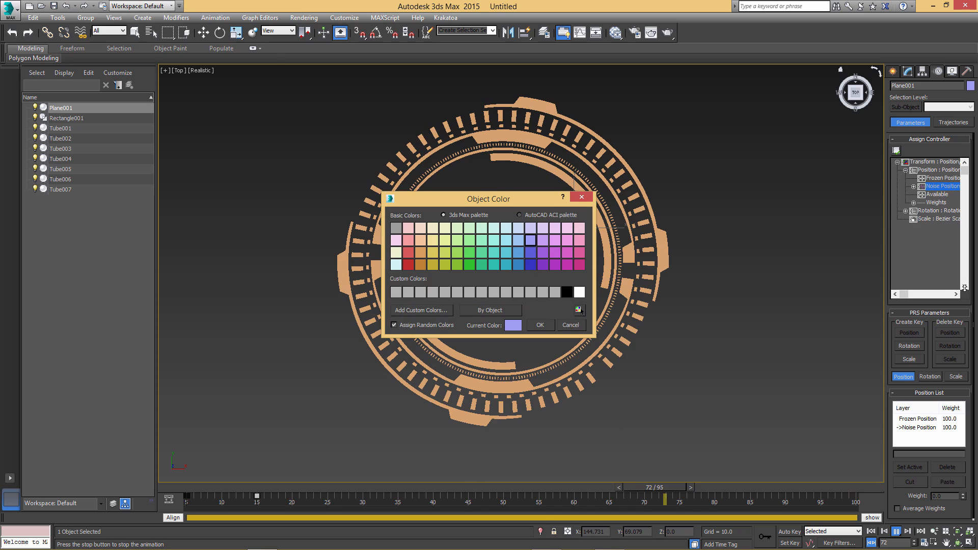
{"action": "key", "text": "Escape"}
{"action": "key", "text": "ctrl+a"}
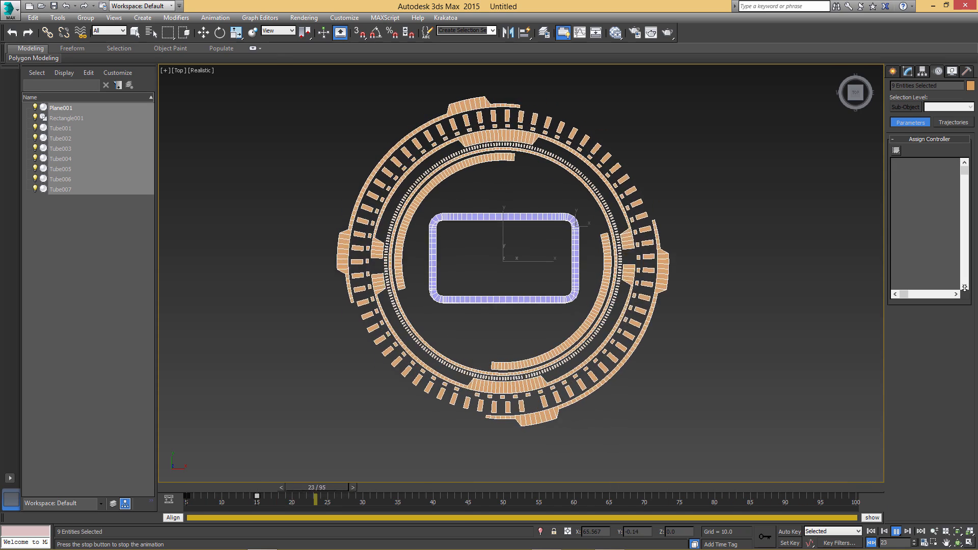
{"action": "left_click", "coordinate": [970, 85]}
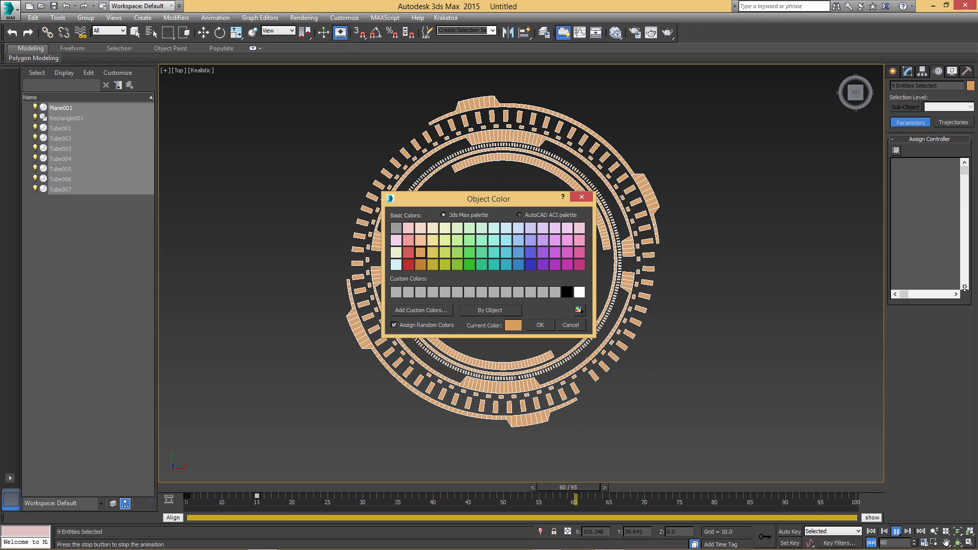
{"action": "key", "text": "Escape"}
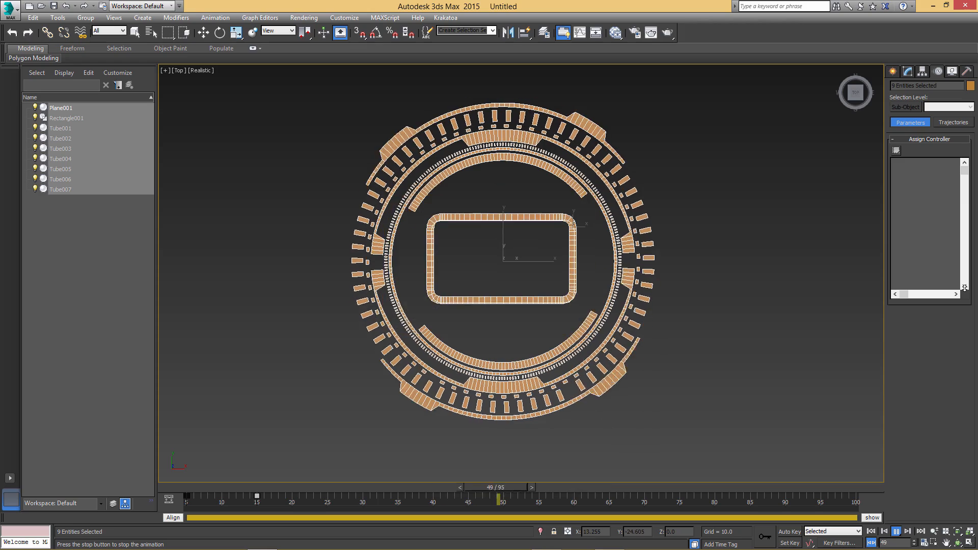
Show edged faces in the viewport, stop playback, deselect everything and go to frame 38
{"action": "key", "text": "F4"}
{"action": "key", "text": "Escape"}
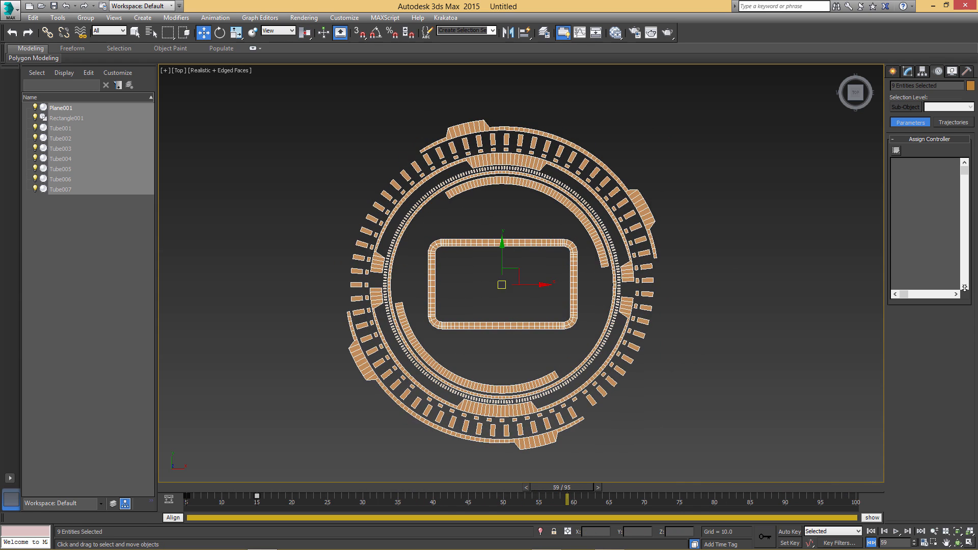
{"action": "left_click", "coordinate": [555, 293]}
{"action": "middle_click_drag", "start_coordinate": [556, 293], "coordinate": [610, 291]}
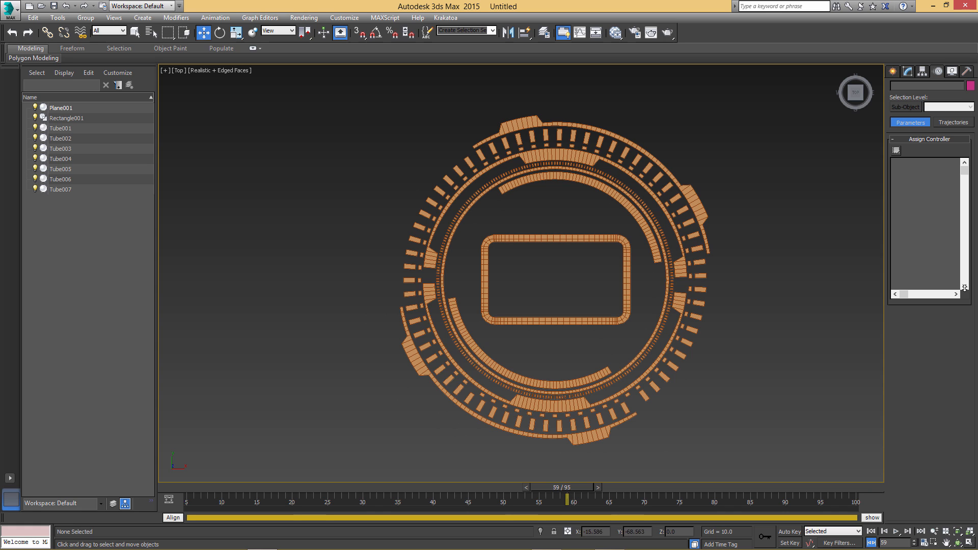
{"action": "mouse_move", "coordinate": [561, 487]}
{"action": "left_mouse_down"}
{"action": "mouse_move", "coordinate": [299, 488]}
{"action": "mouse_move", "coordinate": [417, 488]}
{"action": "left_mouse_up"}
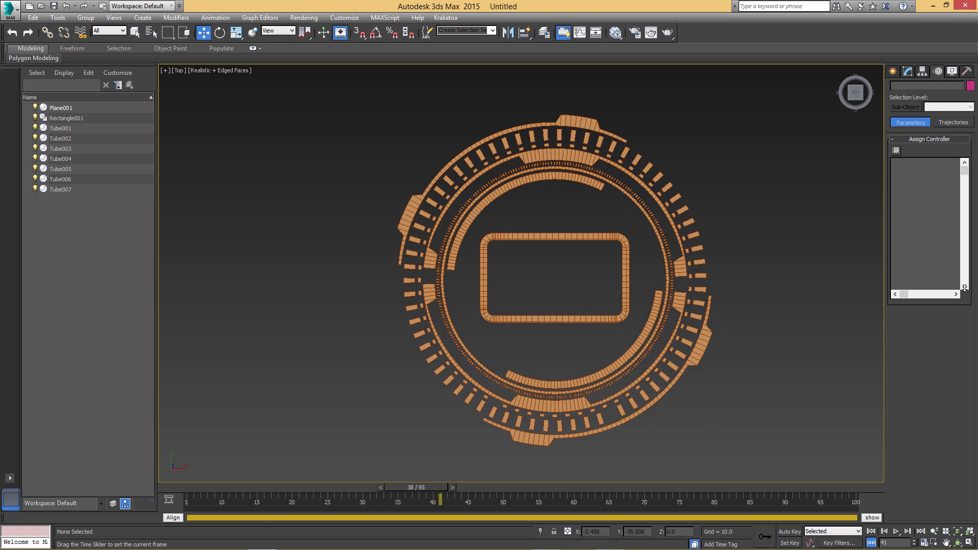
Create a plane about 24.5 long and 39 wide inside the rectangular border and align its center to the origin
{"action": "left_click", "coordinate": [893, 71]}
{"action": "scroll", "coordinate": [597, 265], "scroll_direction": "up", "scroll_amount": 4}
{"action": "scroll", "coordinate": [593, 213], "scroll_direction": "down", "scroll_amount": 2}
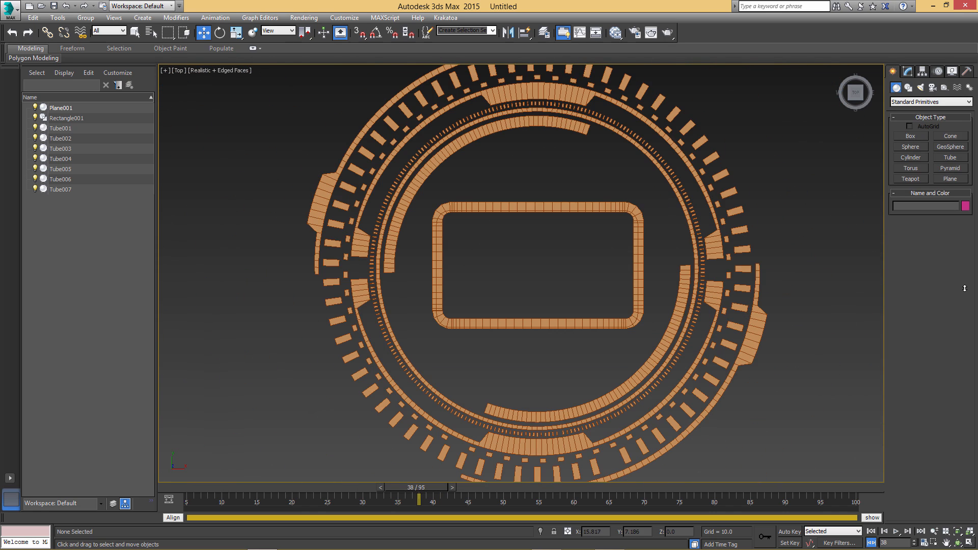
{"action": "right_click", "coordinate": [529, 236]}
{"action": "left_click", "coordinate": [542, 209]}
{"action": "left_click_drag", "start_coordinate": [474, 221], "coordinate": [616, 310]}
{"action": "key", "text": "w"}
{"action": "key", "text": "alt+a"}
{"action": "left_click", "coordinate": [579, 207]}
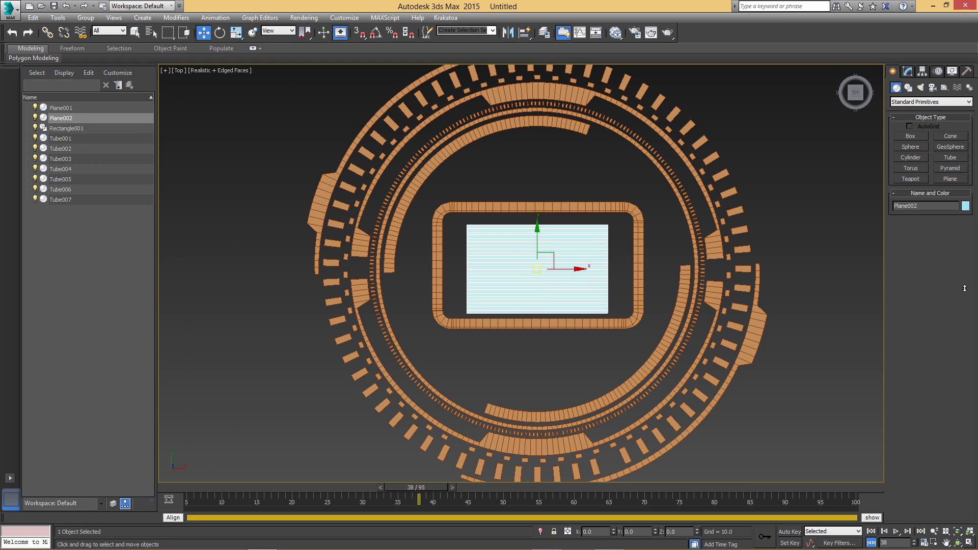
{"action": "key", "text": "alt+a"}
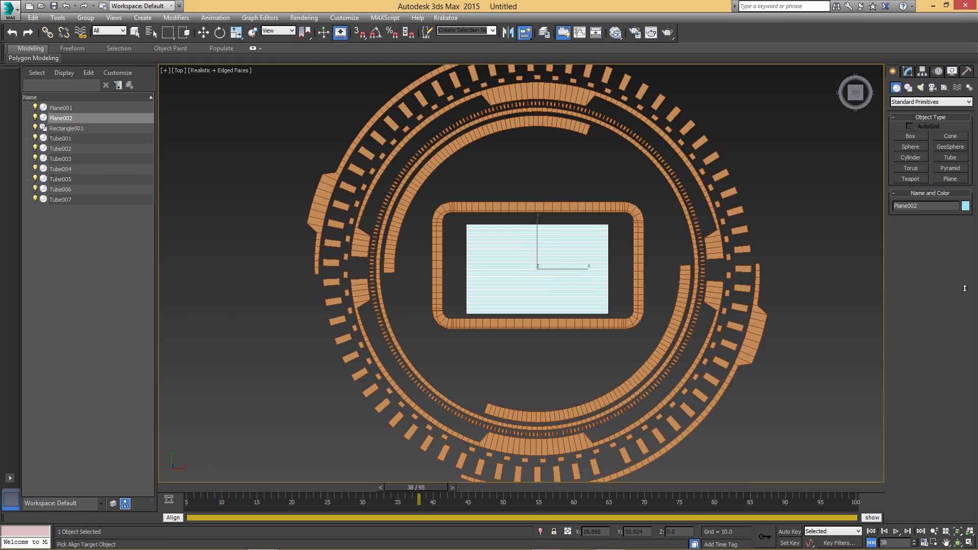
{"action": "key", "text": "Escape"}
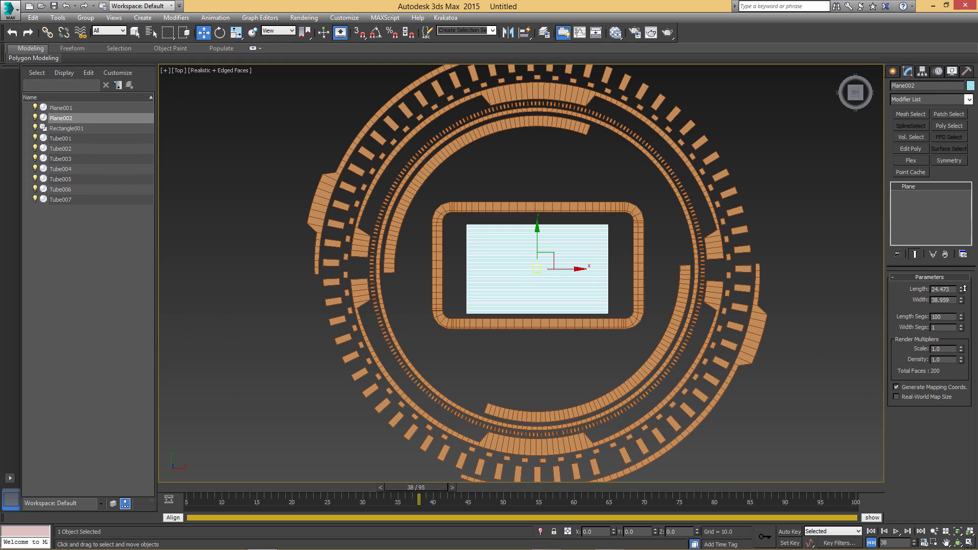
Set the new plane's Length Segs and Width Segs to 2
{"action": "type", "text": "1"}
{"action": "key", "text": "Return"}
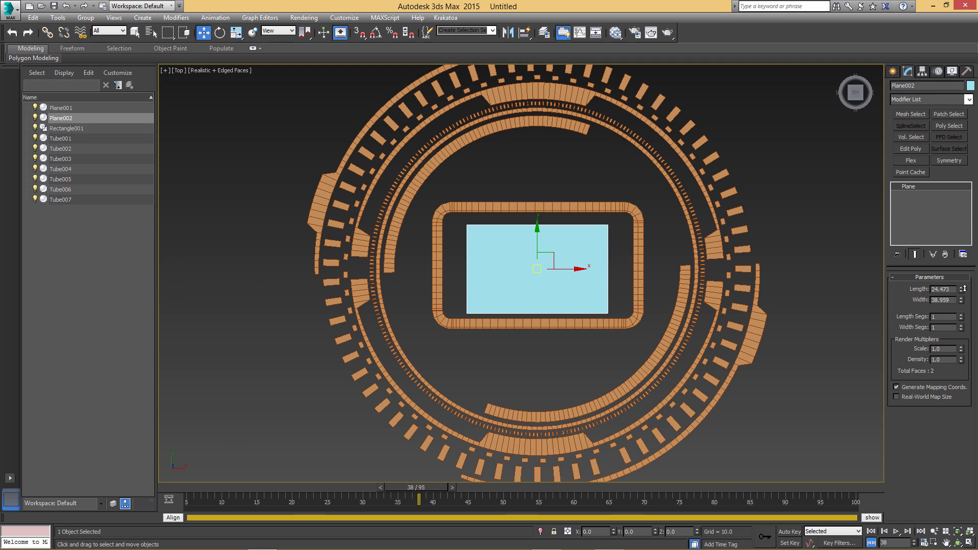
{"action": "key", "text": "Tab"}
{"action": "type", "text": "2"}
{"action": "key", "text": "Tab"}
Add an Edit Poly modifier to the plane and chamfer its four inner edges into narrow crossing strips
{"action": "key", "text": "ctrl+e"}
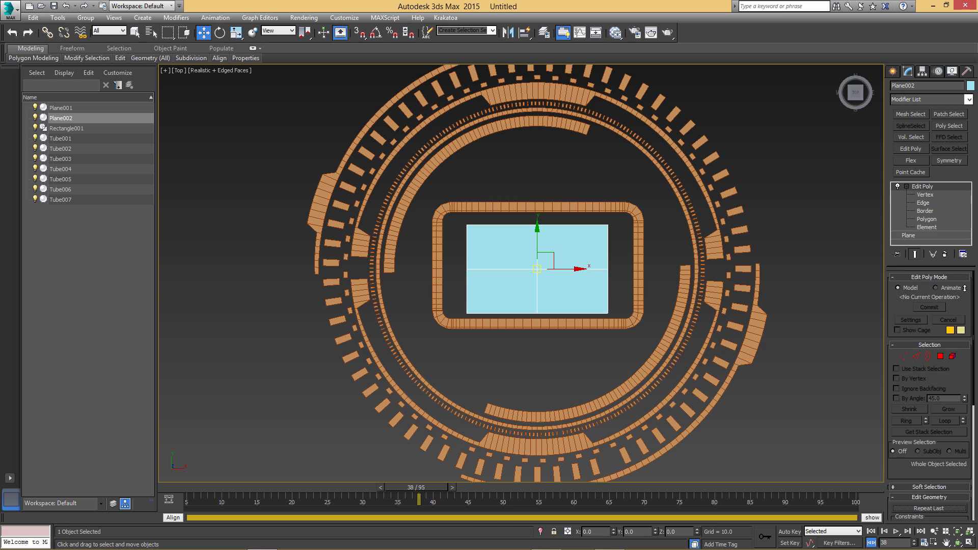
{"action": "key", "text": "2"}
{"action": "left_click_drag", "start_coordinate": [506, 257], "coordinate": [574, 288]}
{"action": "key", "text": "ctrl+shift+c"}
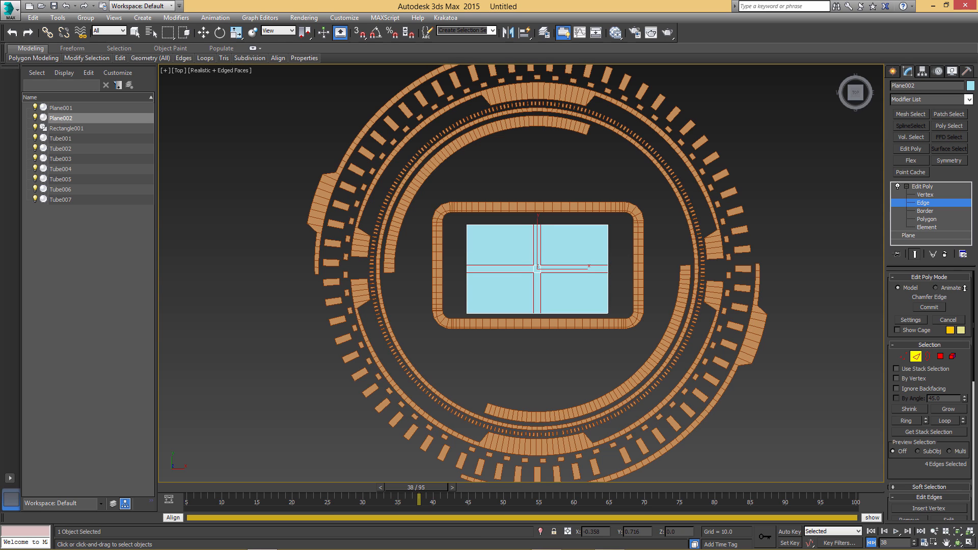
{"action": "key", "text": "w"}
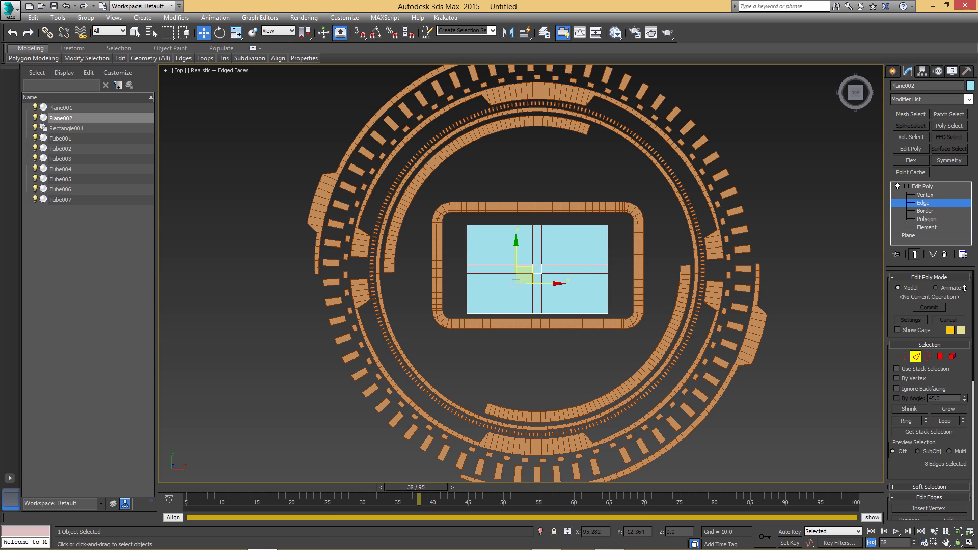
Make the base plane square by setting its Length and Width to 24
{"action": "left_click", "coordinate": [908, 236]}
{"action": "left_click", "coordinate": [943, 289]}
{"action": "type", "text": "24"}
{"action": "key", "text": "Tab"}
{"action": "type", "text": "24"}
{"action": "key", "text": "Tab"}
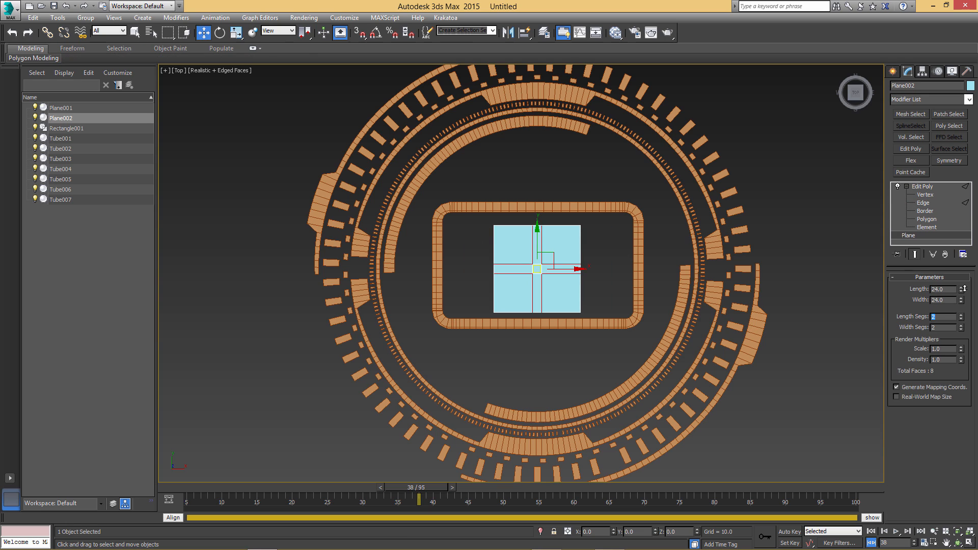
Delete the four corner polygons of the square so only a cross is left
{"action": "key", "text": "2"}
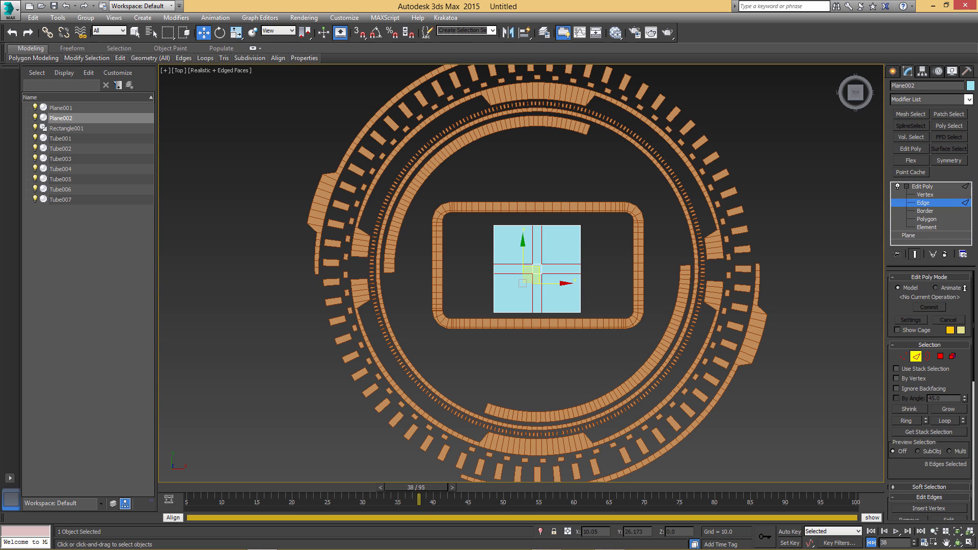
{"action": "key", "text": "4"}
{"action": "left_click_drag", "start_coordinate": [616, 209], "coordinate": [563, 239]}
{"action": "left_click", "coordinate": [512, 244], "text": "ctrl"}
{"action": "left_click", "coordinate": [512, 293], "text": "ctrl"}
{"action": "left_click", "coordinate": [556, 289], "text": "ctrl"}
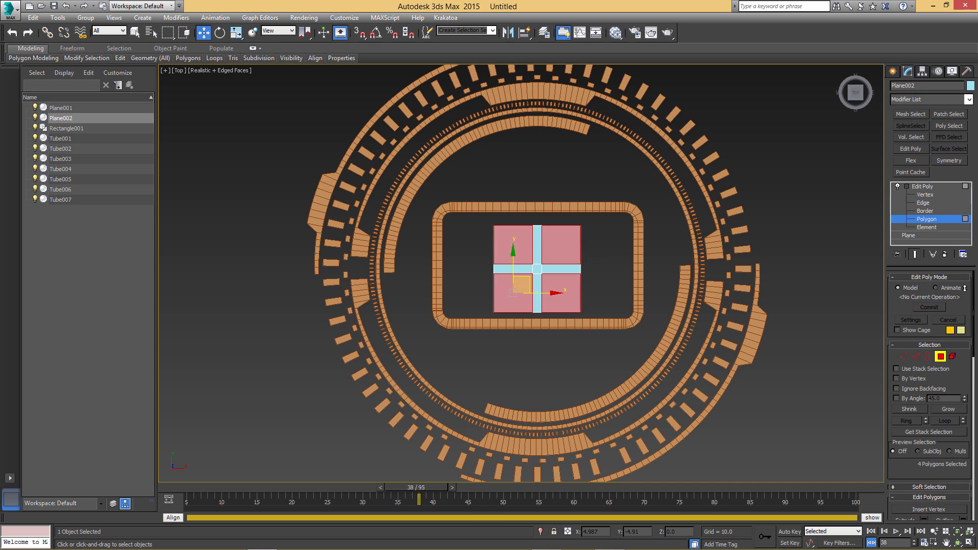
{"action": "key", "text": "Delete"}
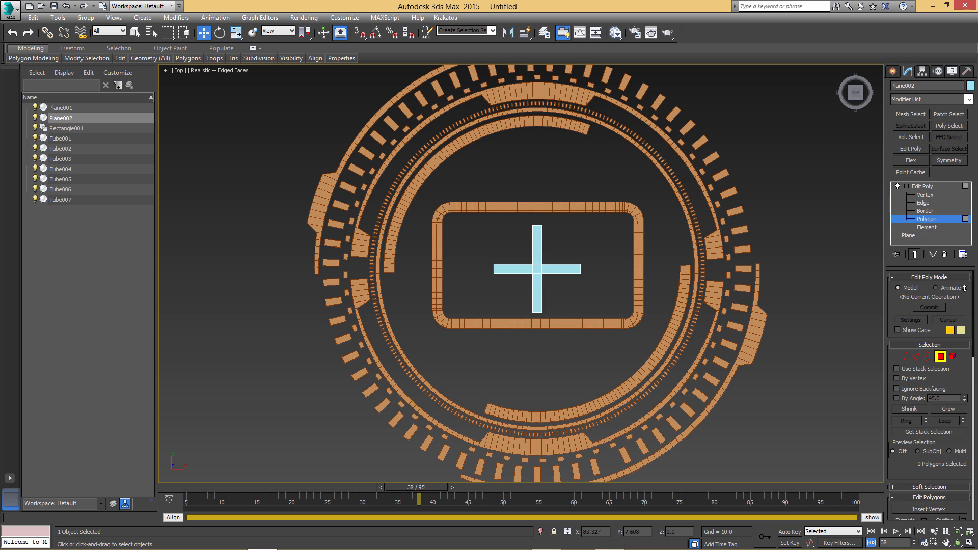
Connect the long edges of the cross's four arms with 4 segments each, dividing every arm into equal squares
{"action": "key", "text": "2"}
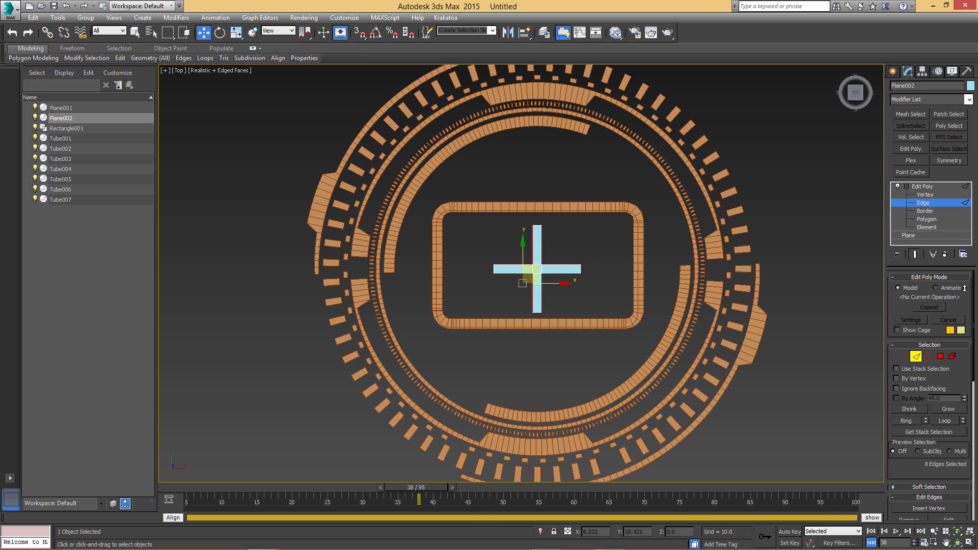
{"action": "left_click", "coordinate": [570, 269]}
{"action": "left_click", "coordinate": [530, 266]}
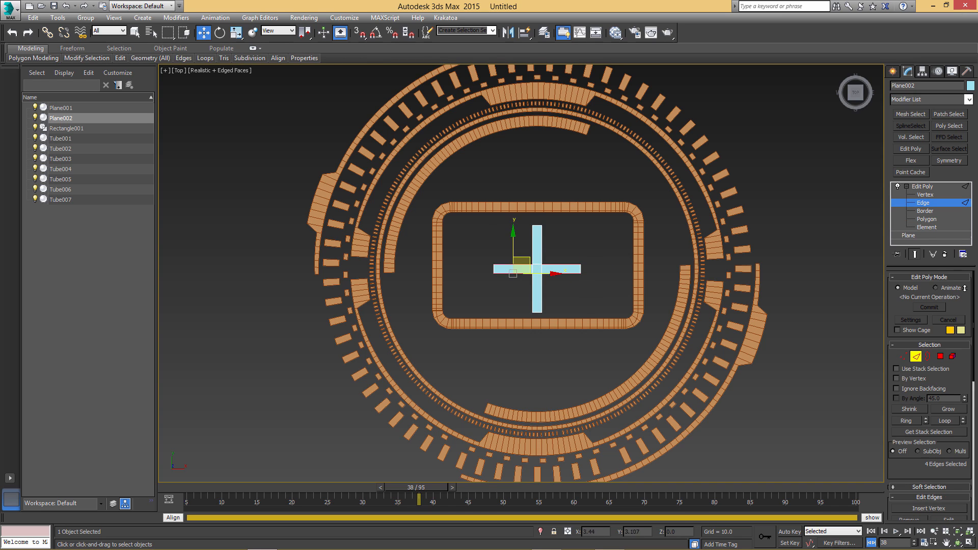
{"action": "left_click", "coordinate": [537, 293], "text": "ctrl"}
{"action": "right_click", "coordinate": [612, 263]}
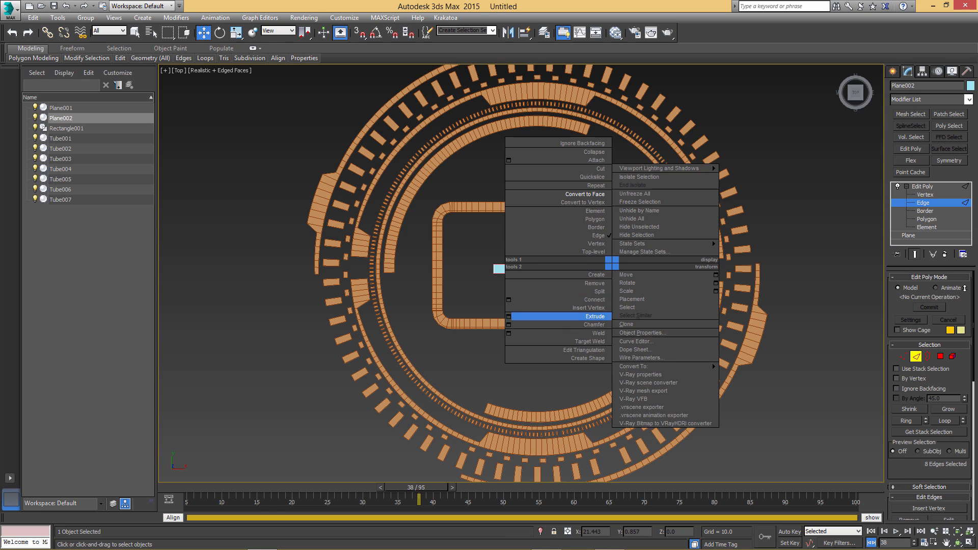
{"action": "left_click", "coordinate": [591, 299]}
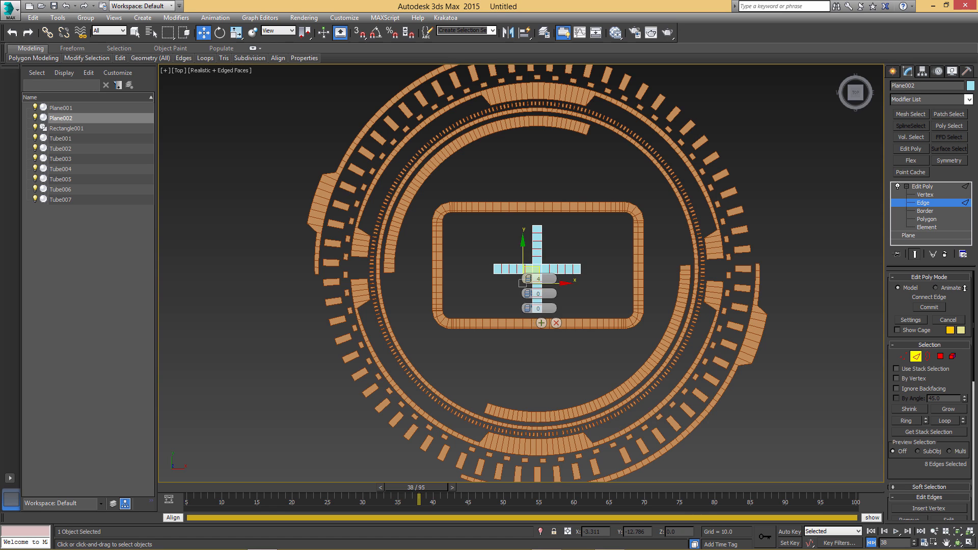
{"action": "left_click", "coordinate": [526, 323]}
Give the cross the same orange object color as the rings and exit edge editing
{"action": "key", "text": "ctrl+d"}
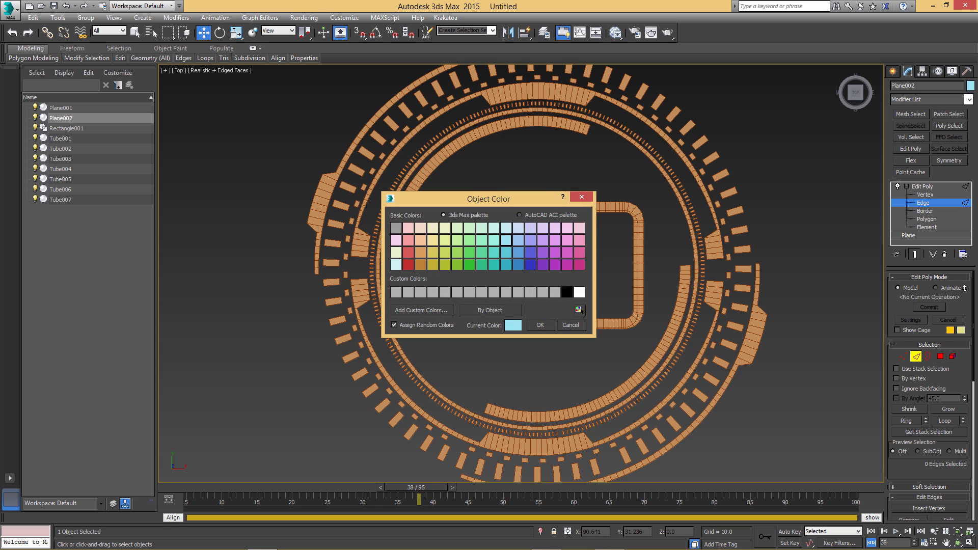
{"action": "key", "text": "Return"}
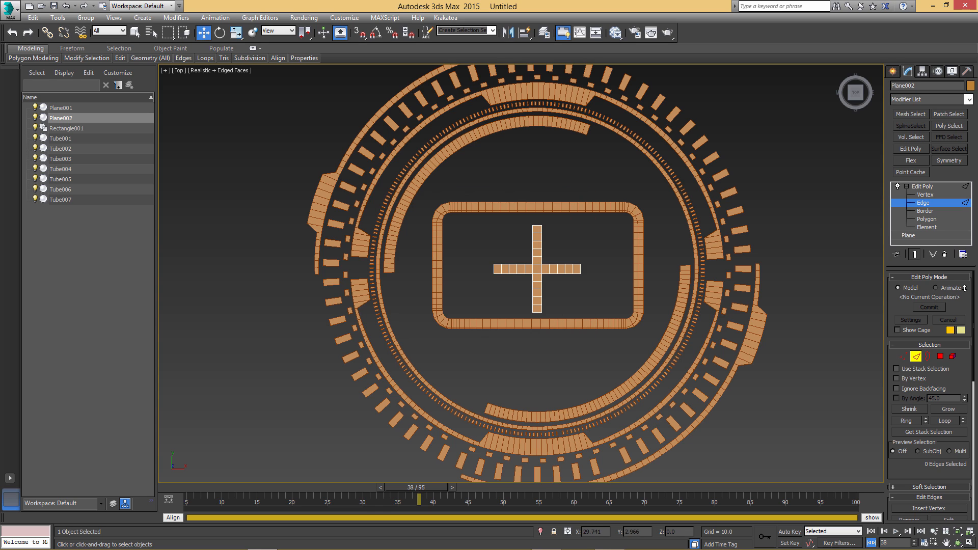
{"action": "key", "text": "z"}
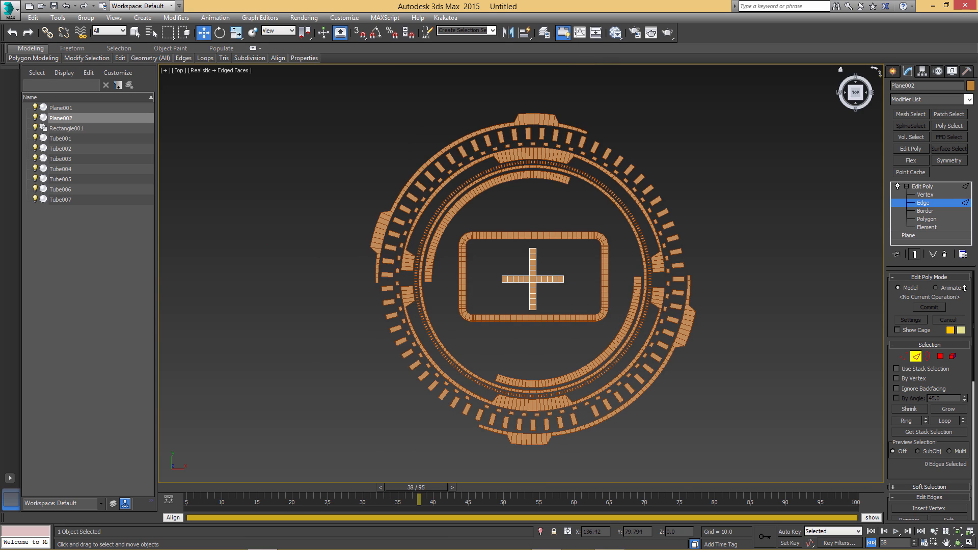
{"action": "key", "text": "Escape"}
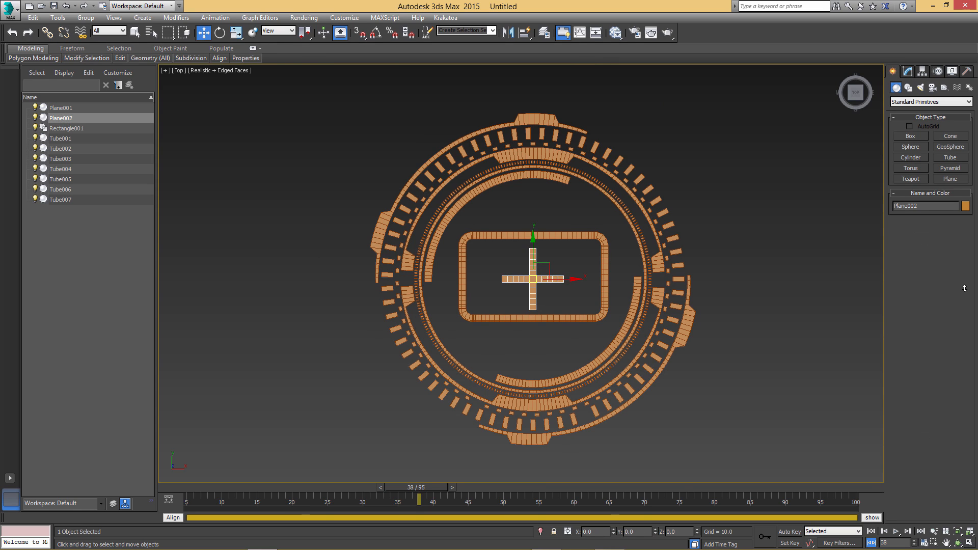
Freeze the cross's transform so its position gets a layered controller list
{"action": "key", "text": "l"}
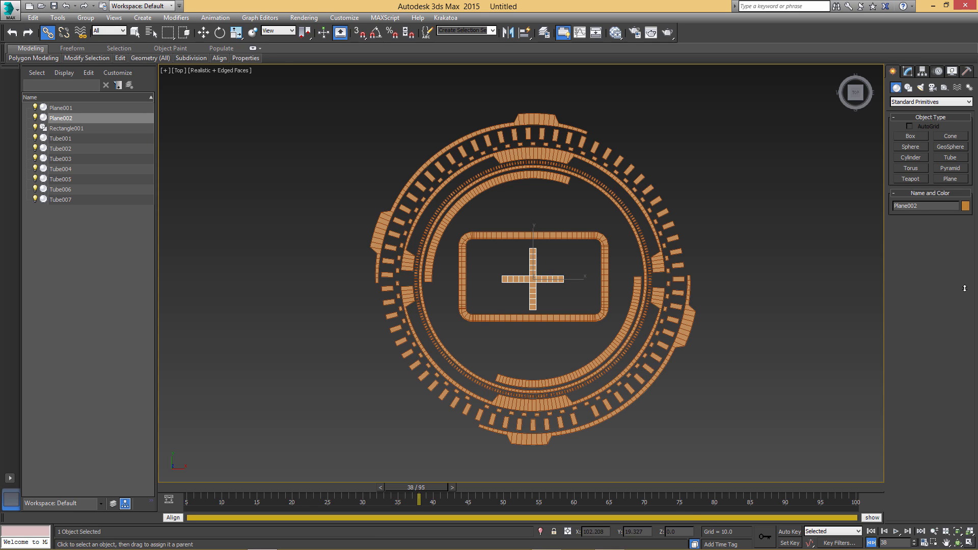
{"action": "left_click", "coordinate": [938, 71]}
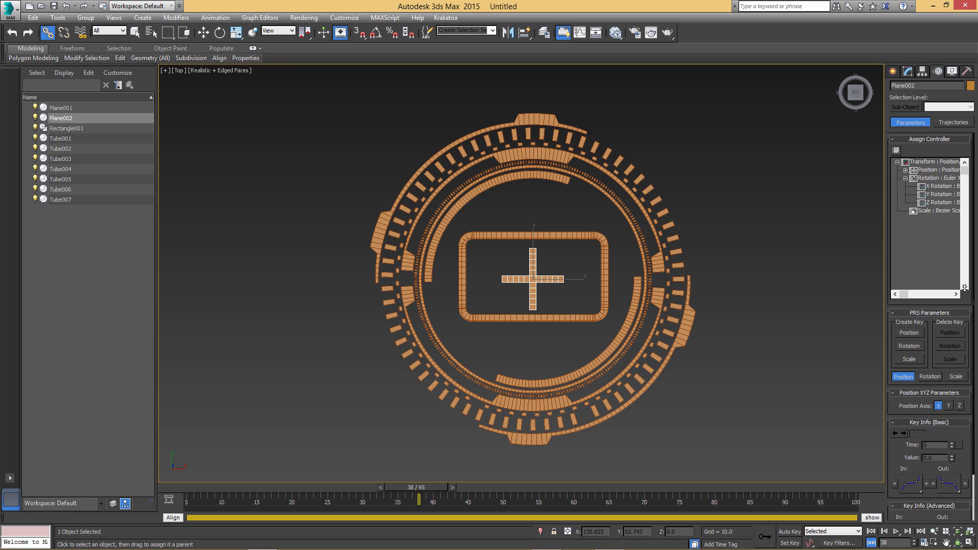
{"action": "right_click", "coordinate": [558, 269], "text": "alt"}
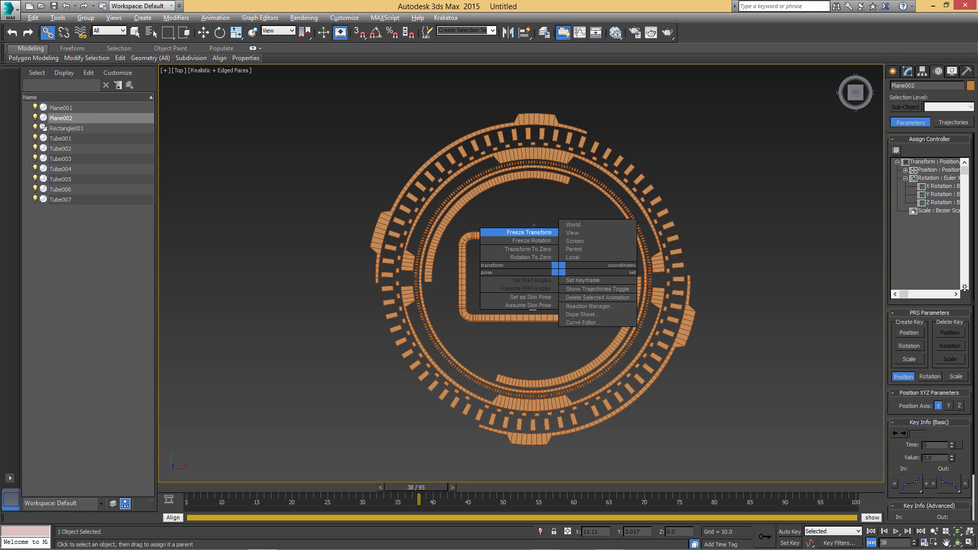
{"action": "left_click", "coordinate": [510, 232]}
{"action": "key", "text": "Return"}
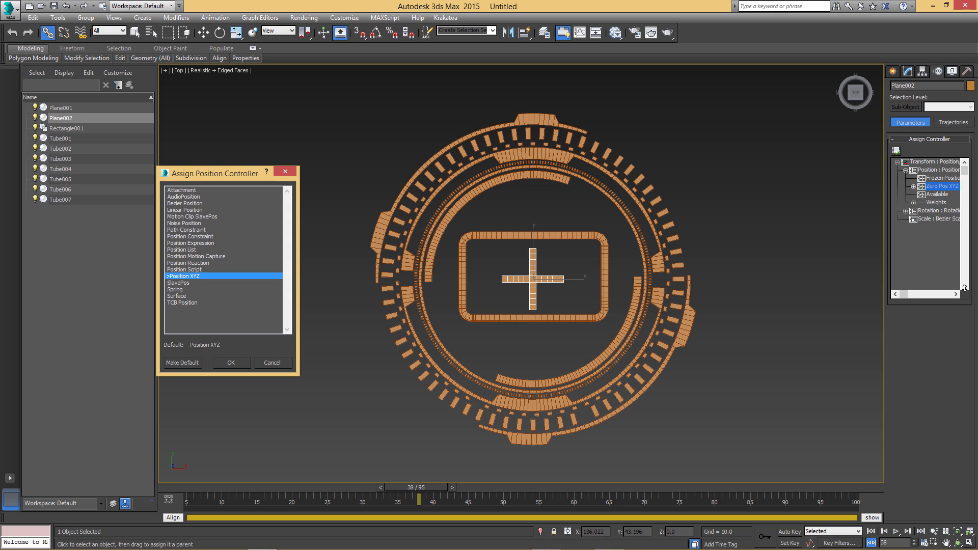
Replace the cross's Zero Pos XYZ controller with a Noise Position controller
{"action": "key", "text": "End"}
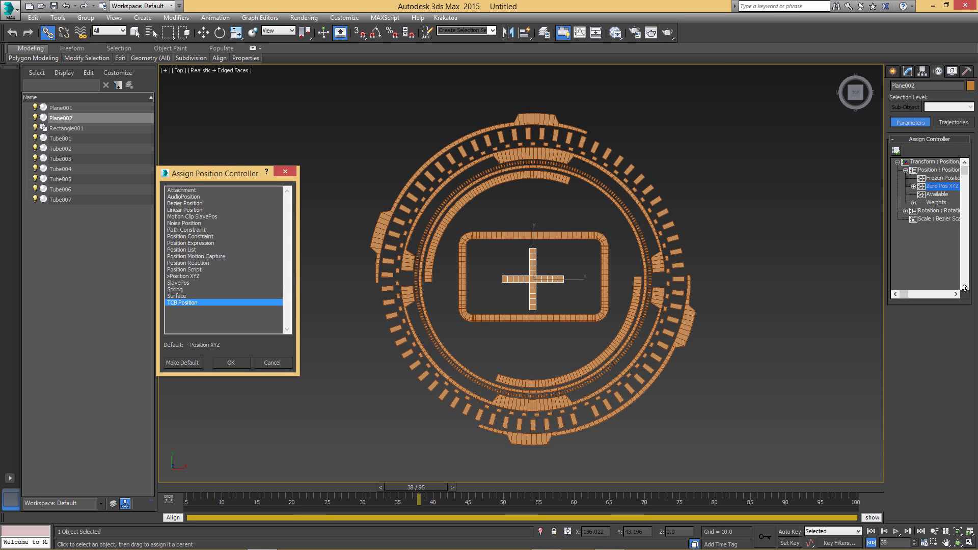
{"action": "key", "text": "n"}
{"action": "key", "text": "Return"}
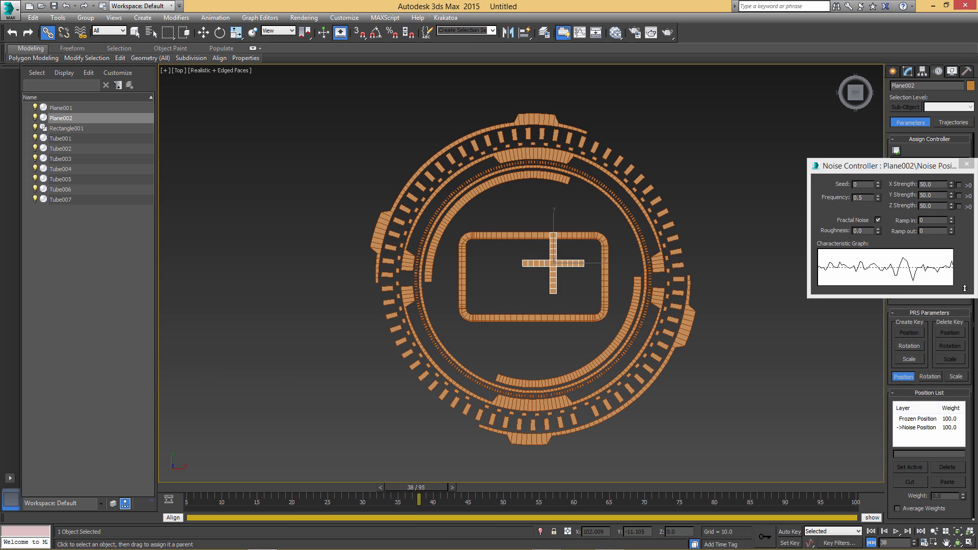
Set the cross's noise X, Y and Z Strength to 2 and play the animation to check the shake
{"action": "type", "text": "2"}
{"action": "key", "text": "Tab"}
{"action": "type", "text": "2"}
{"action": "key", "text": "Tab"}
{"action": "type", "text": "2"}
{"action": "key", "text": "Tab"}
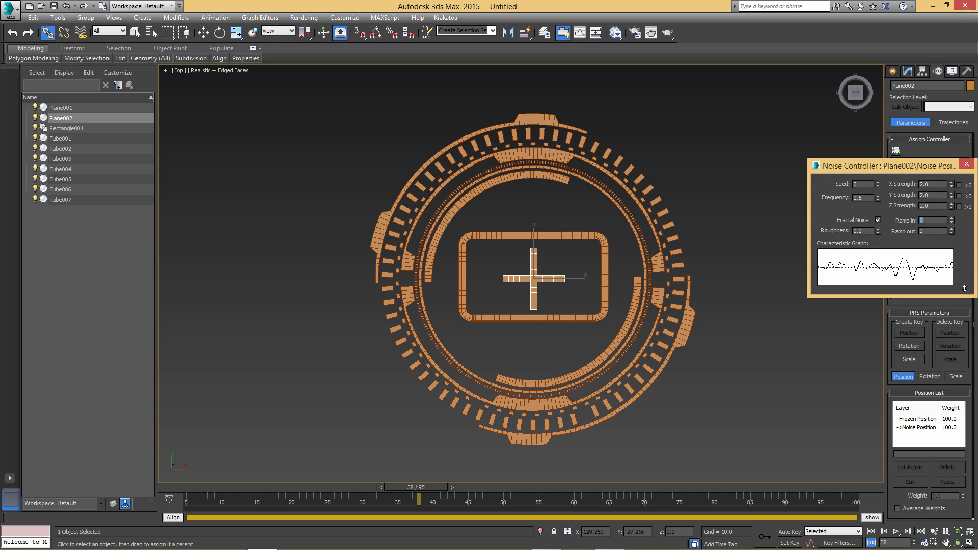
{"action": "key", "text": "/"}
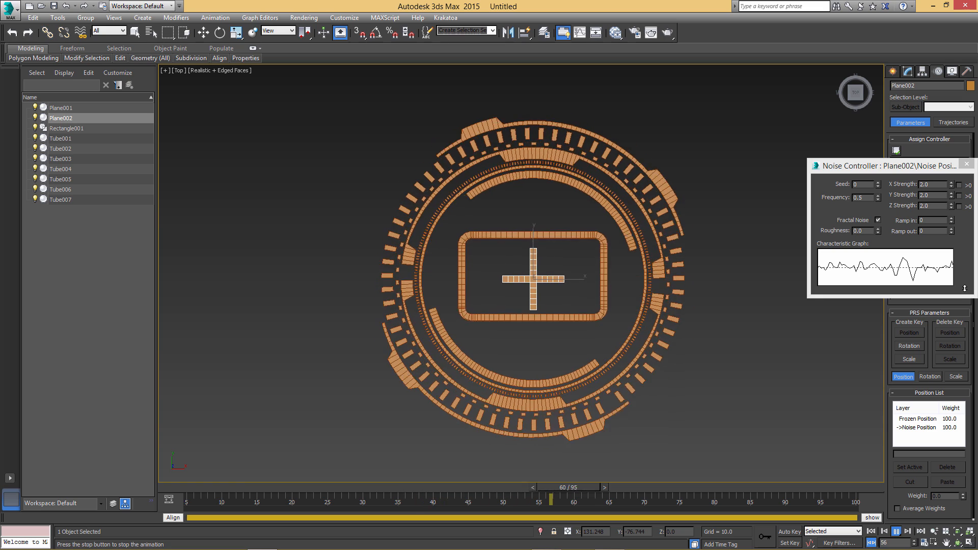
{"action": "key", "text": "/"}
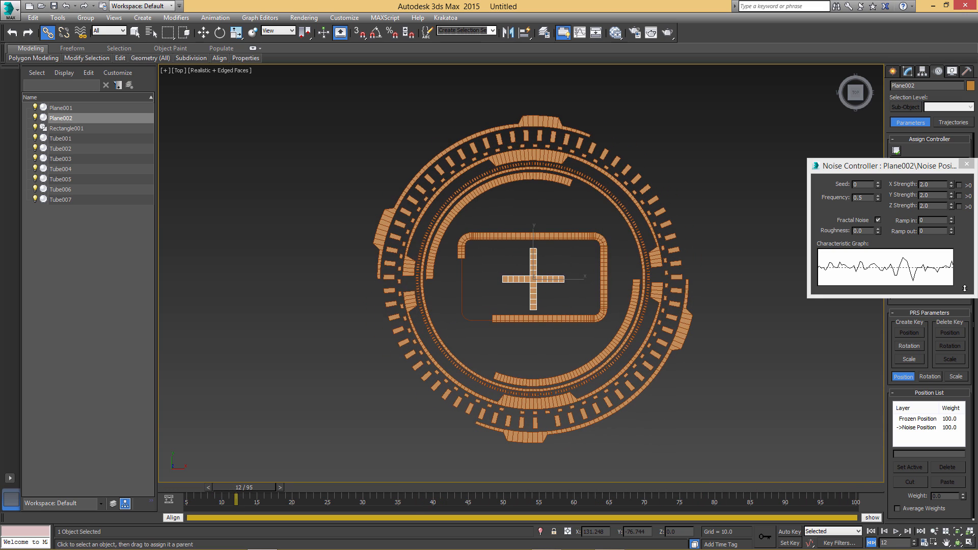
{"action": "key", "text": "Escape"}
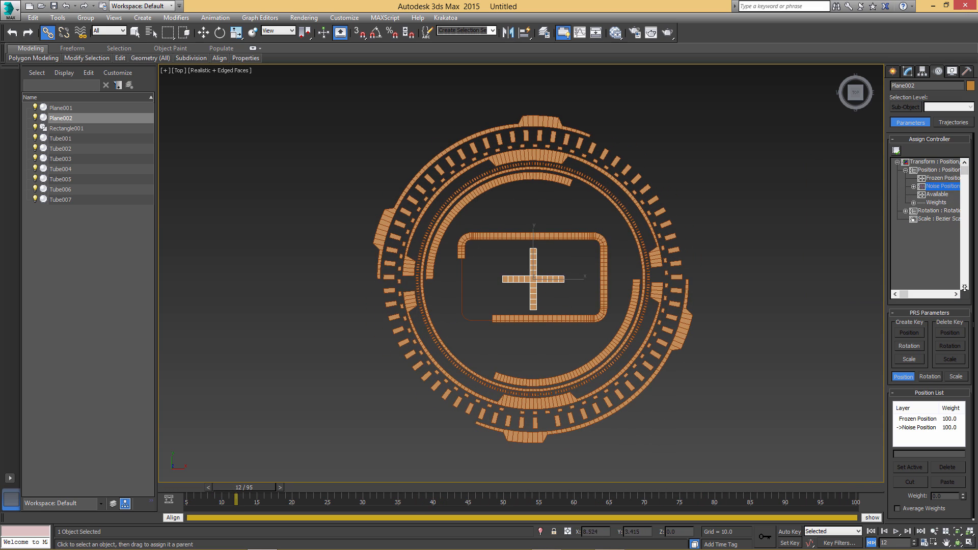
Add a Point Cache modifier to the border plane and record it to Plane001.xml, replacing the existing cache file
{"action": "key", "text": "Down"}
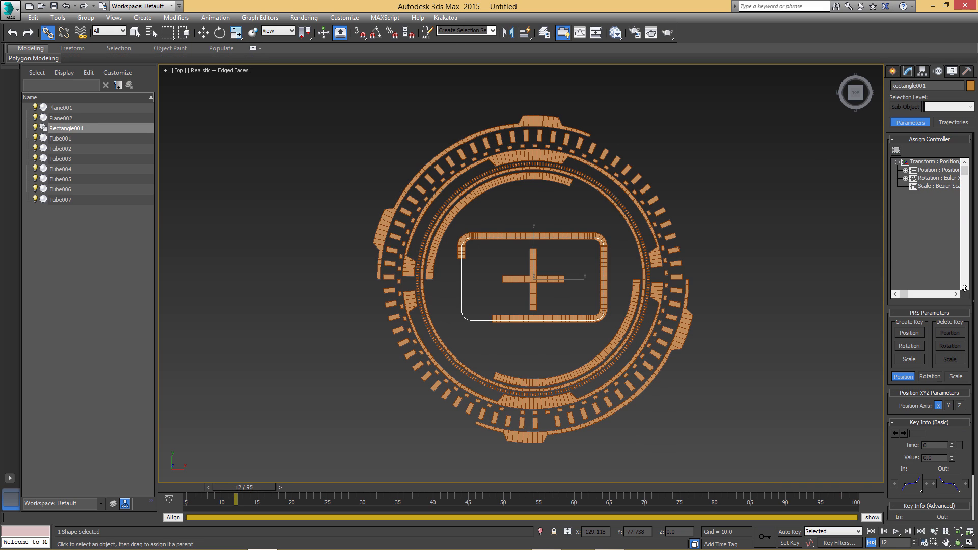
{"action": "key", "text": "Home"}
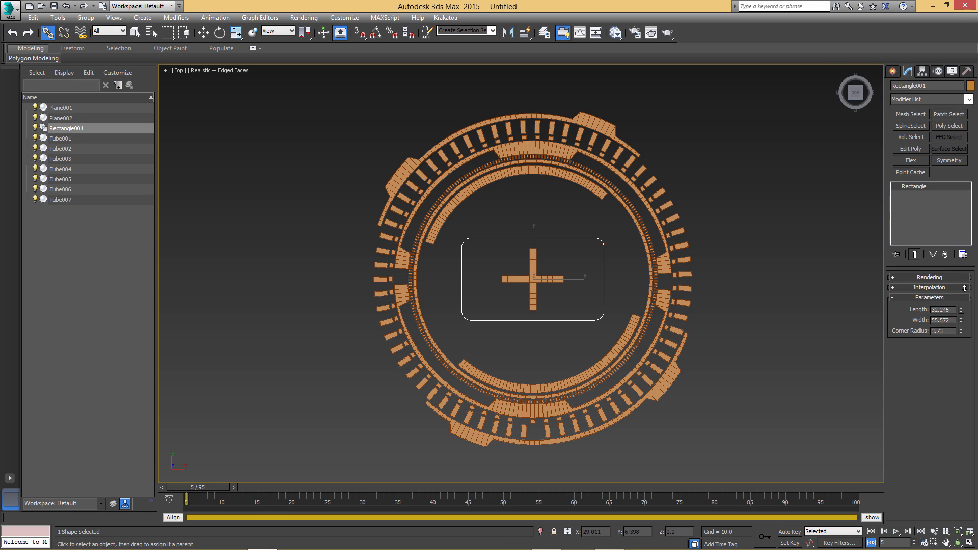
{"action": "key", "text": "ctrl+d"}
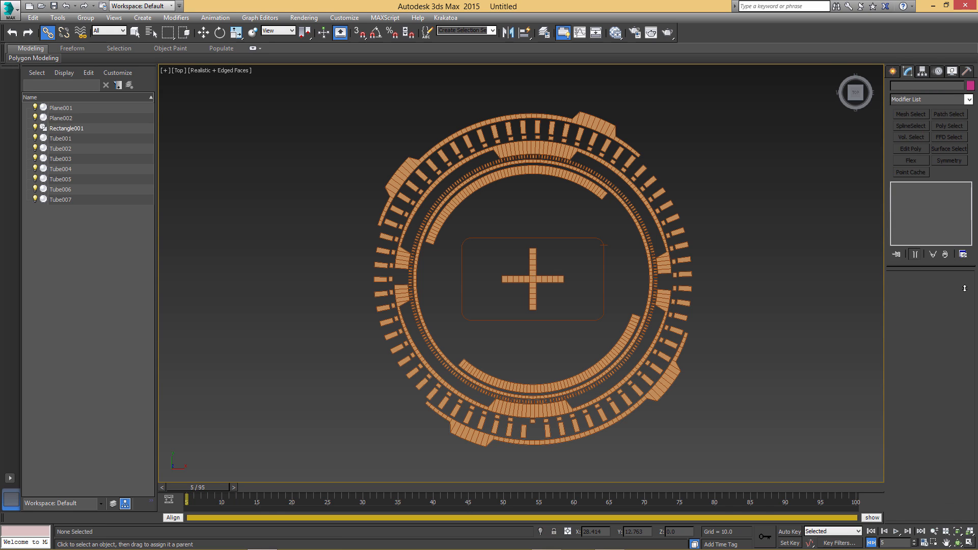
{"action": "key", "text": "q"}
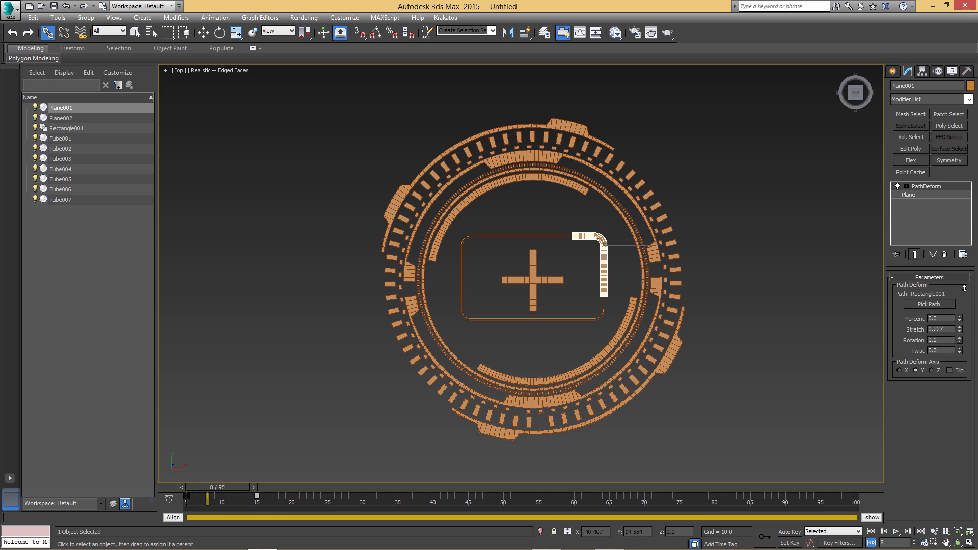
{"action": "left_click", "coordinate": [911, 172]}
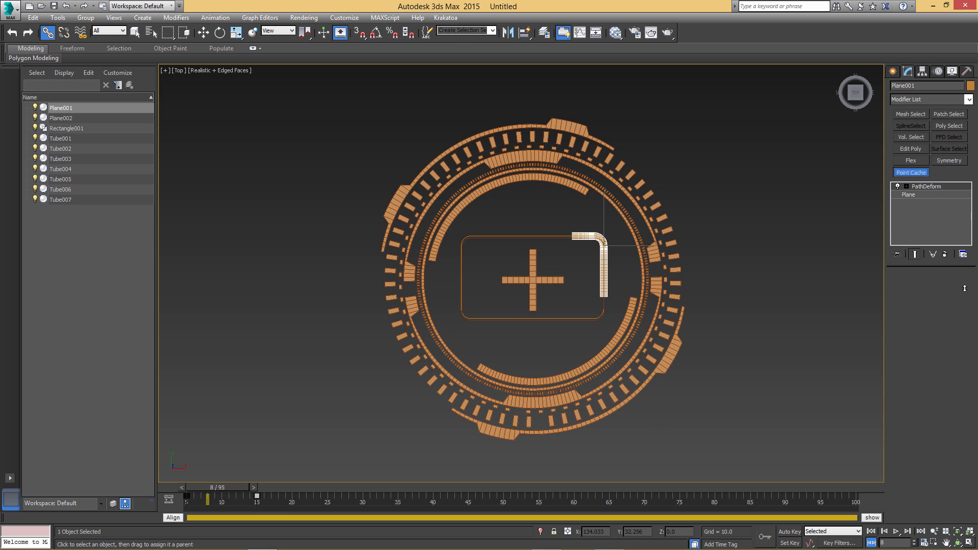
{"action": "left_click", "coordinate": [910, 321]}
{"action": "left_click", "coordinate": [80, 69]}
{"action": "left_click", "coordinate": [269, 306]}
{"action": "key", "text": "Return"}
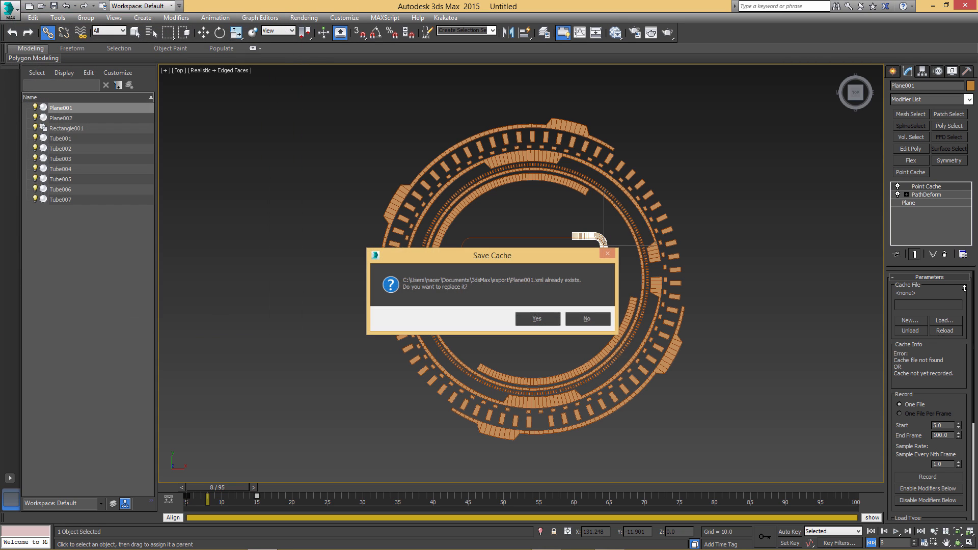
{"action": "left_click", "coordinate": [927, 477]}
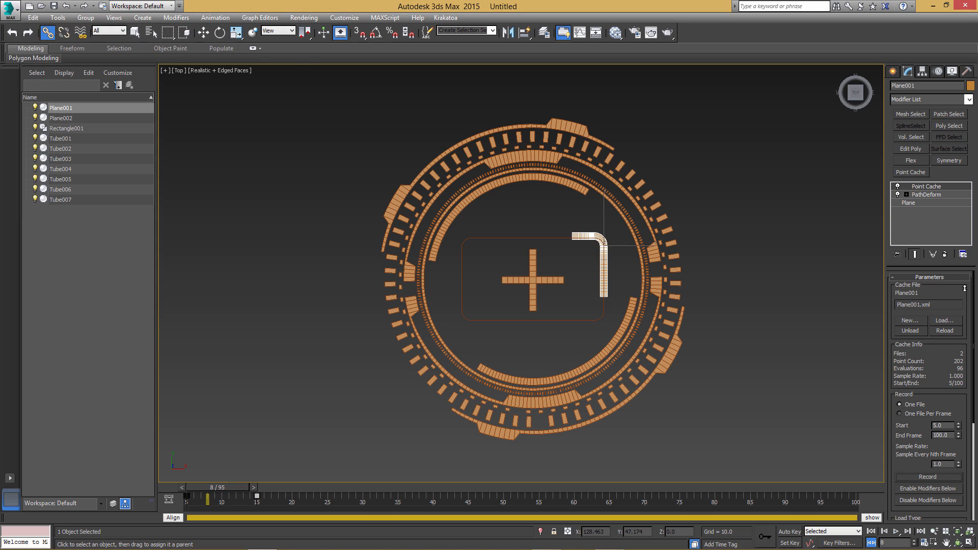
Remove the border's PathDeform modifier, delete the Rectangle001 path and scrub to frame 23 to check the cached border
{"action": "key", "text": "Down"}
{"action": "key", "text": "Delete"}
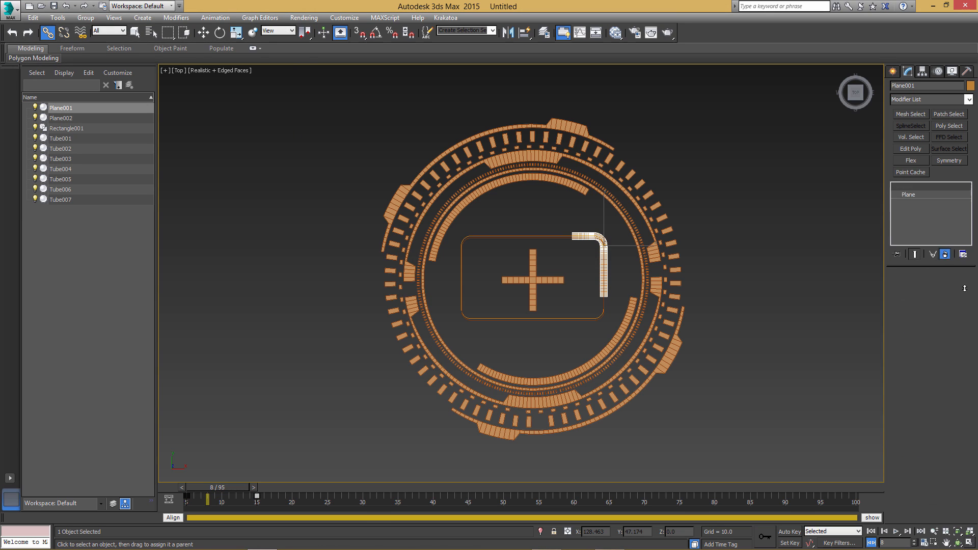
{"action": "left_click_drag", "start_coordinate": [538, 243], "coordinate": [541, 242]}
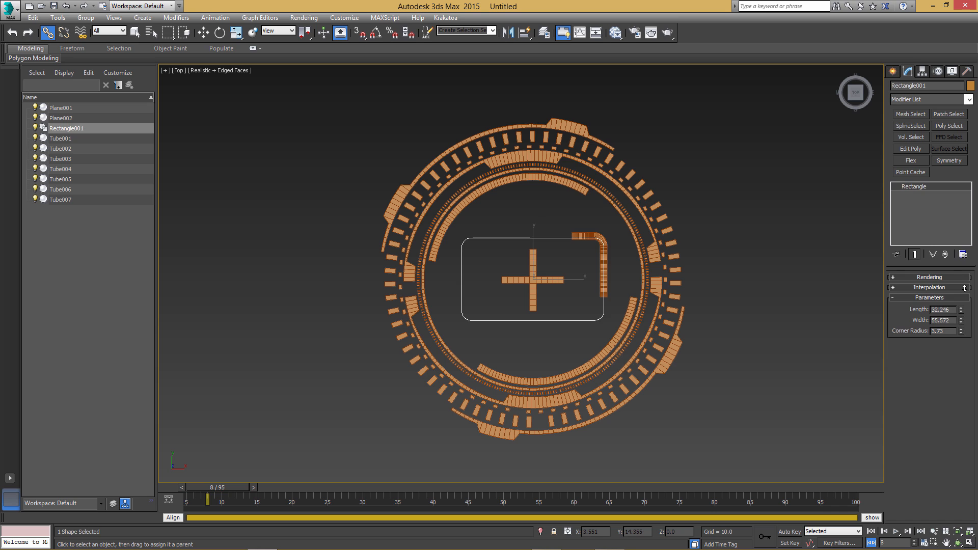
{"action": "key", "text": "Delete"}
{"action": "mouse_move", "coordinate": [217, 487]}
{"action": "left_mouse_down"}
{"action": "mouse_move", "coordinate": [280, 487]}
{"action": "mouse_move", "coordinate": [204, 487]}
{"action": "mouse_move", "coordinate": [320, 487]}
{"action": "left_mouse_up"}
{"action": "left_click", "coordinate": [48, 33]}
{"action": "scroll", "coordinate": [529, 266], "scroll_direction": "up", "scroll_amount": 6}
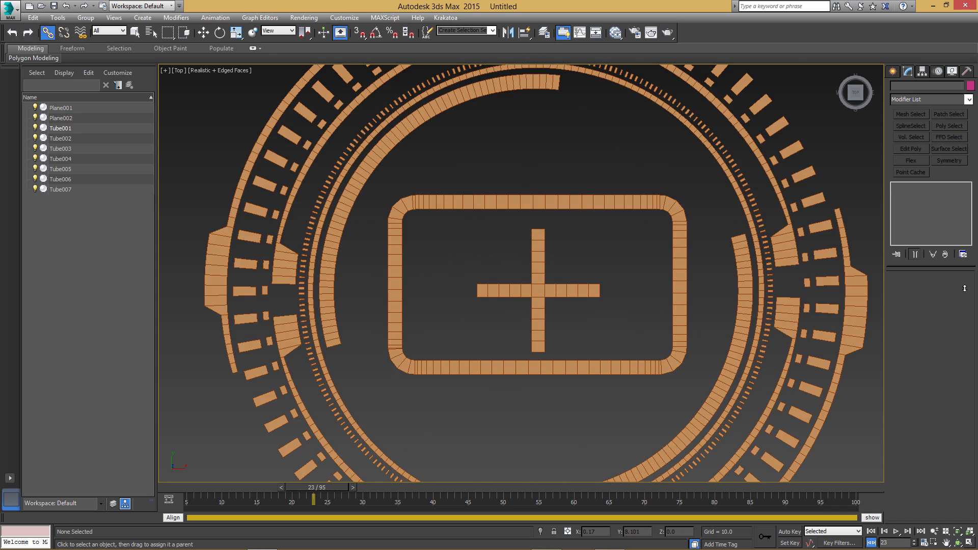
{"action": "scroll", "coordinate": [538, 247], "scroll_direction": "down", "scroll_amount": 3}
With Auto Key on at frame 5, set the border plane's absolute X, Y and Z scale to 0
{"action": "left_click", "coordinate": [564, 213]}
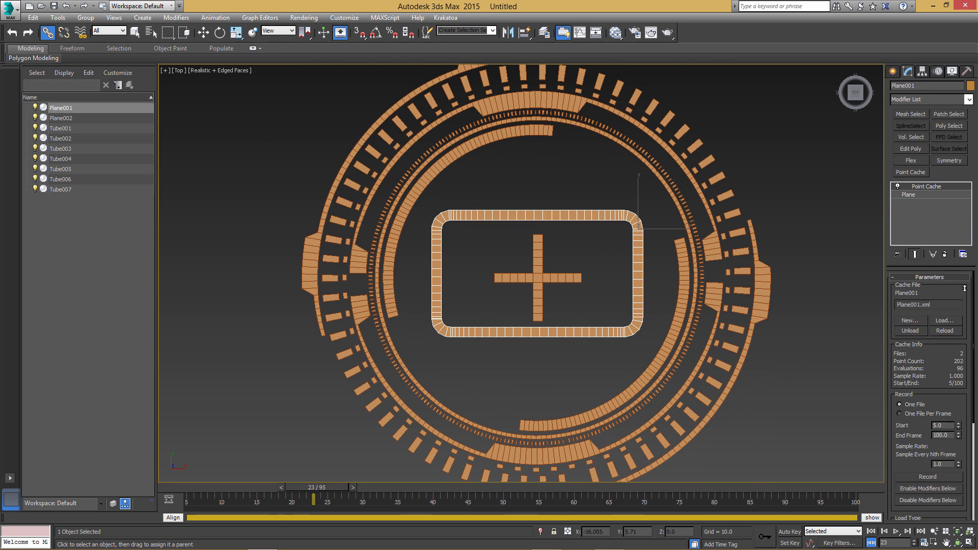
{"action": "key", "text": "Home"}
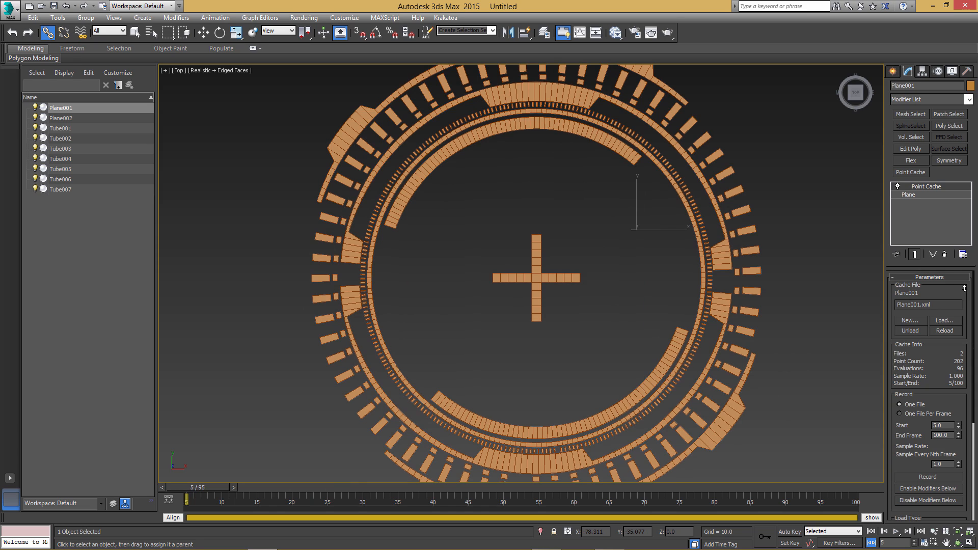
{"action": "key", "text": "r"}
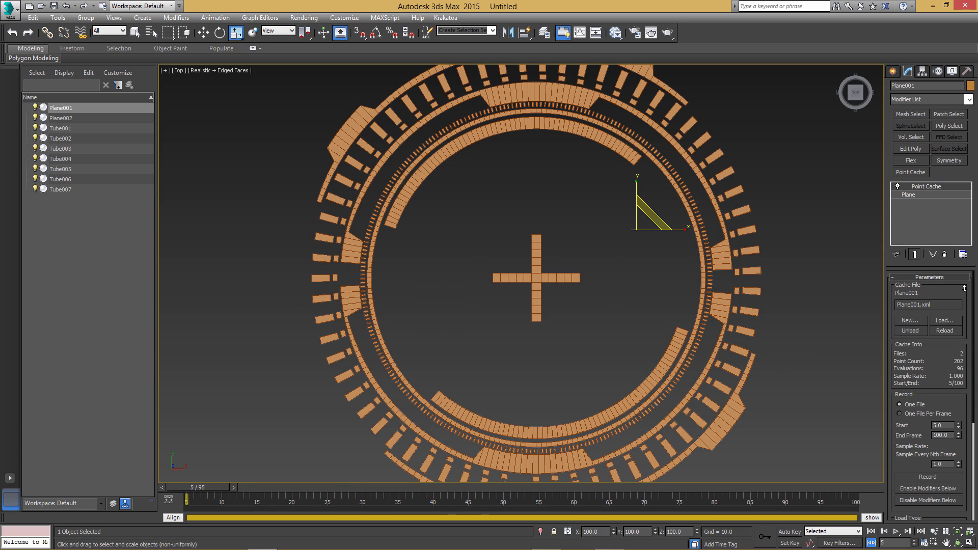
{"action": "key", "text": "F12"}
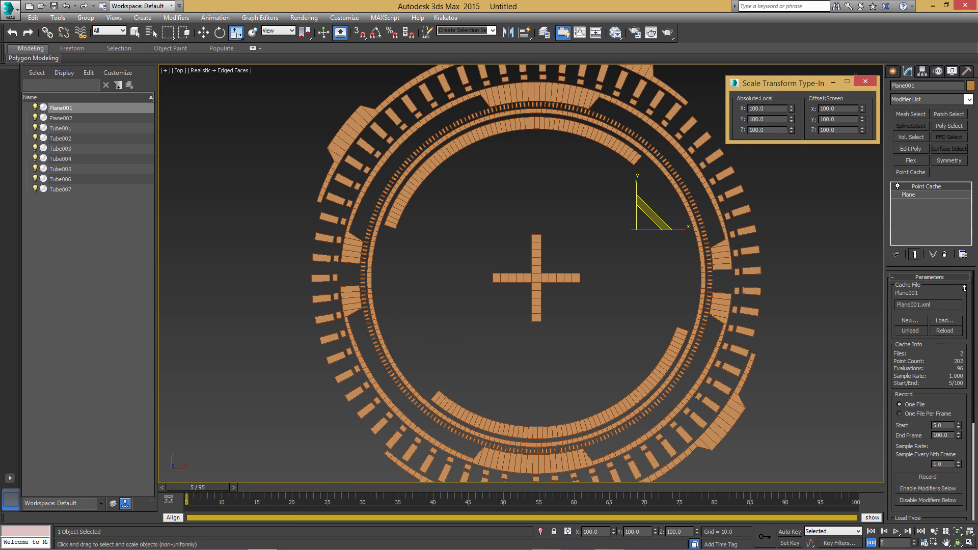
{"action": "type", "text": "ne"}
{"action": "type", "text": "0"}
{"action": "key", "text": "Return"}
{"action": "key", "text": "Tab"}
{"action": "type", "text": "0"}
{"action": "key", "text": "Tab"}
{"action": "type", "text": "0"}
{"action": "key", "text": "Return"}
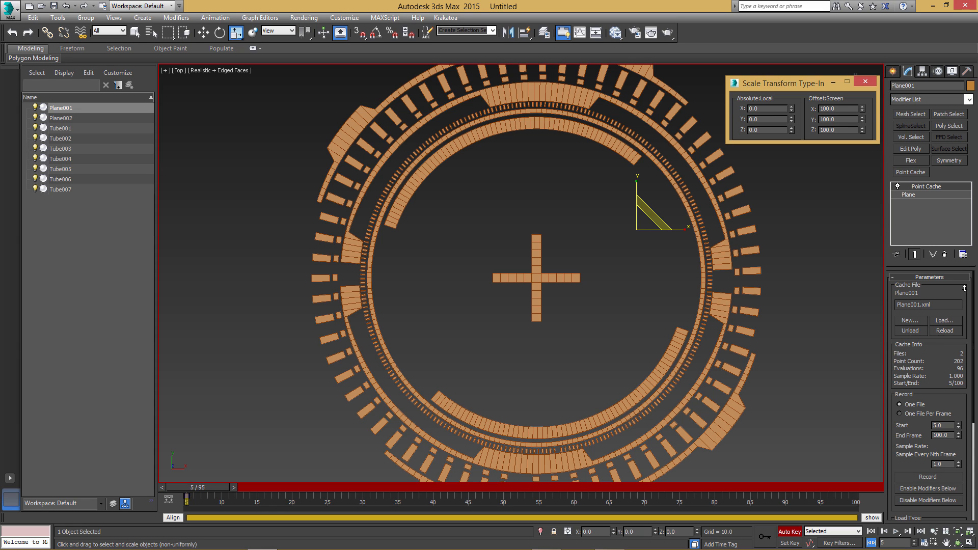
At frame 10, set the border plane's absolute X, Y and Z scale to 100
{"action": "left_click_drag", "start_coordinate": [198, 488], "coordinate": [231, 488]}
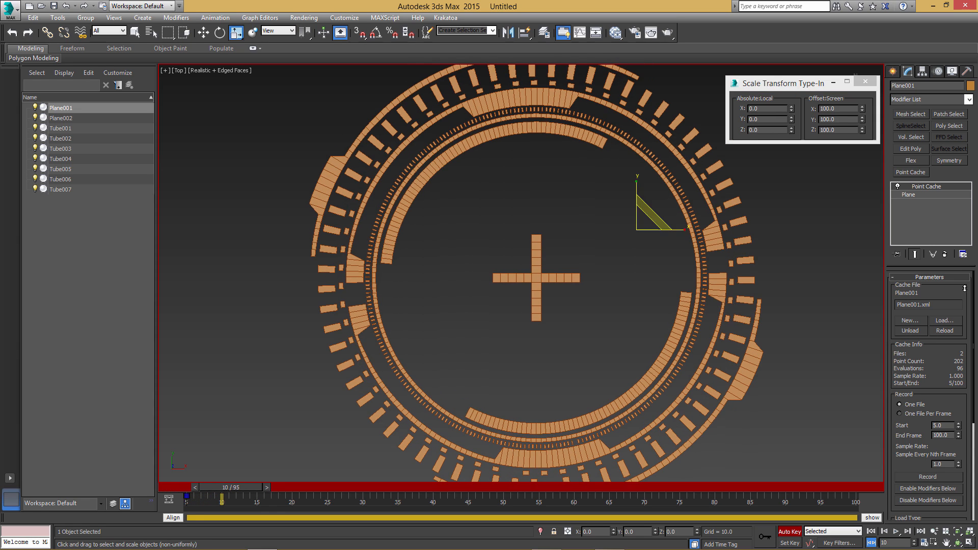
{"action": "left_click_drag", "start_coordinate": [761, 108], "coordinate": [752, 108]}
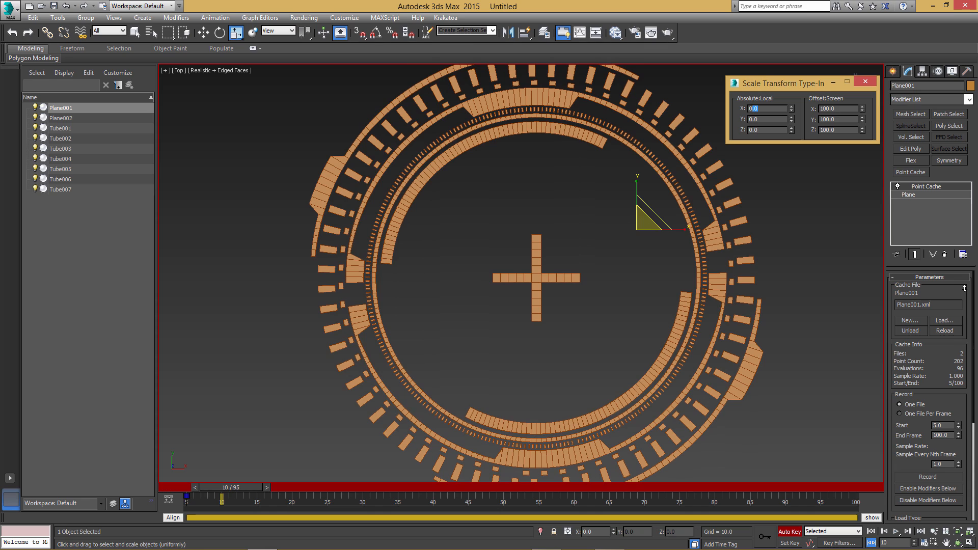
{"action": "key", "text": "BackSpace"}
{"action": "type", "text": "100"}
{"action": "key", "text": "Tab"}
{"action": "type", "text": "100"}
{"action": "key", "text": "Tab"}
{"action": "type", "text": "100"}
{"action": "key", "text": "Tab"}
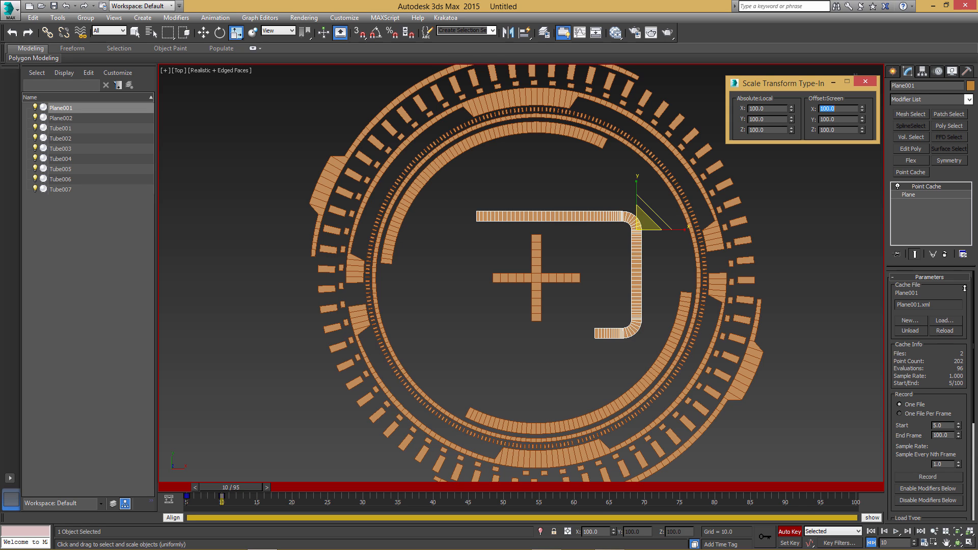
{"action": "mouse_move", "coordinate": [230, 487]}
{"action": "left_mouse_down"}
{"action": "mouse_move", "coordinate": [204, 487]}
{"action": "mouse_move", "coordinate": [250, 488]}
{"action": "mouse_move", "coordinate": [191, 487]}
{"action": "mouse_move", "coordinate": [244, 488]}
{"action": "mouse_move", "coordinate": [231, 487]}
{"action": "left_mouse_up"}
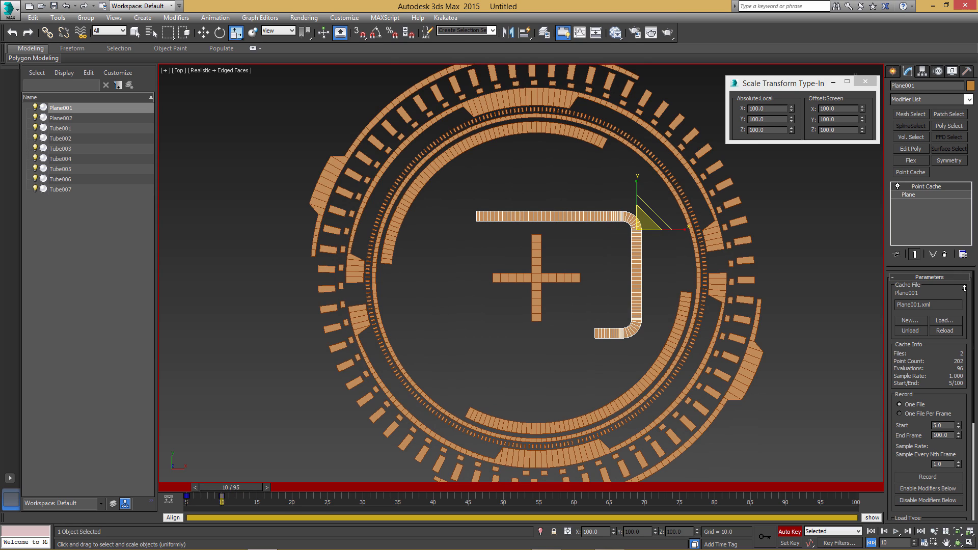
Try a Flex modifier on the border plane, play the animation to check it, and remove the modifier
{"action": "left_click", "coordinate": [910, 160]}
{"action": "key", "text": "Home"}
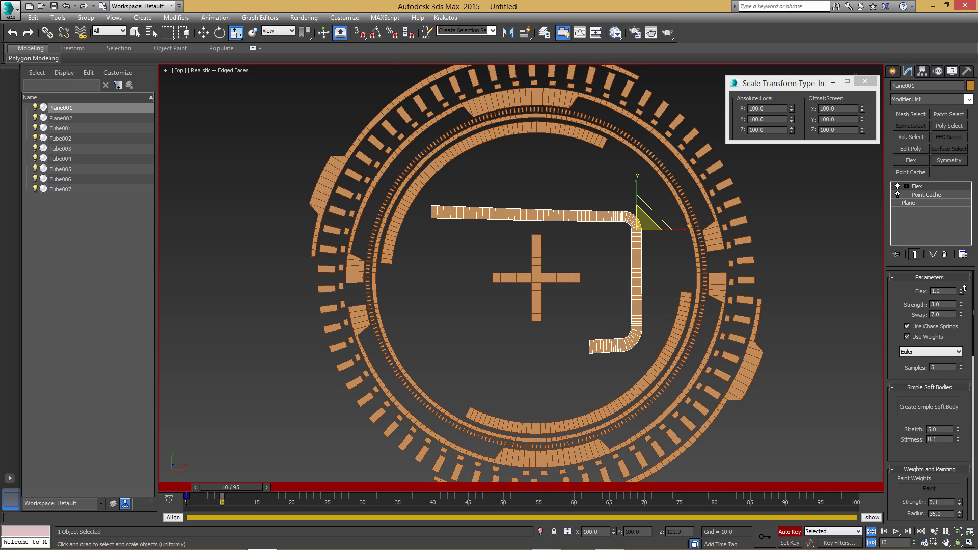
{"action": "key", "text": "slash"}
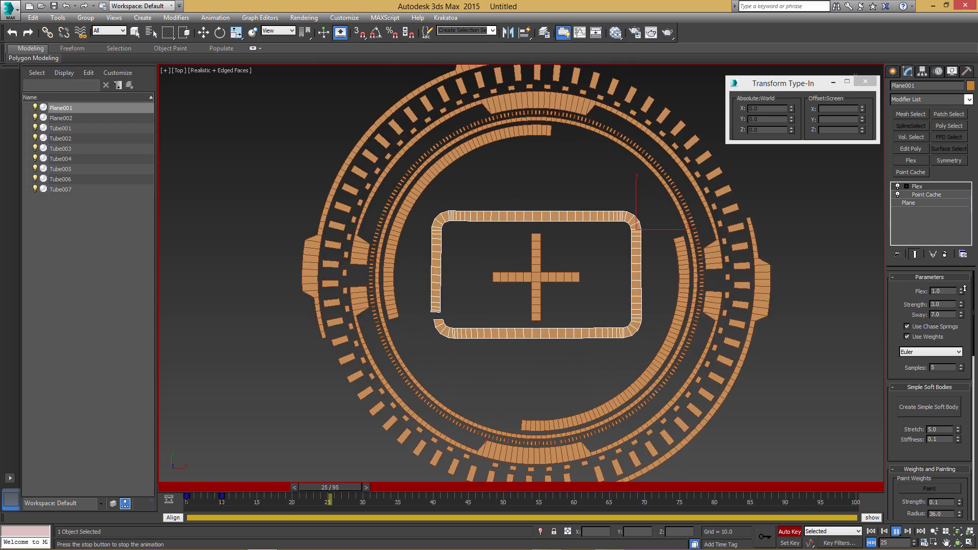
{"action": "key", "text": "slash"}
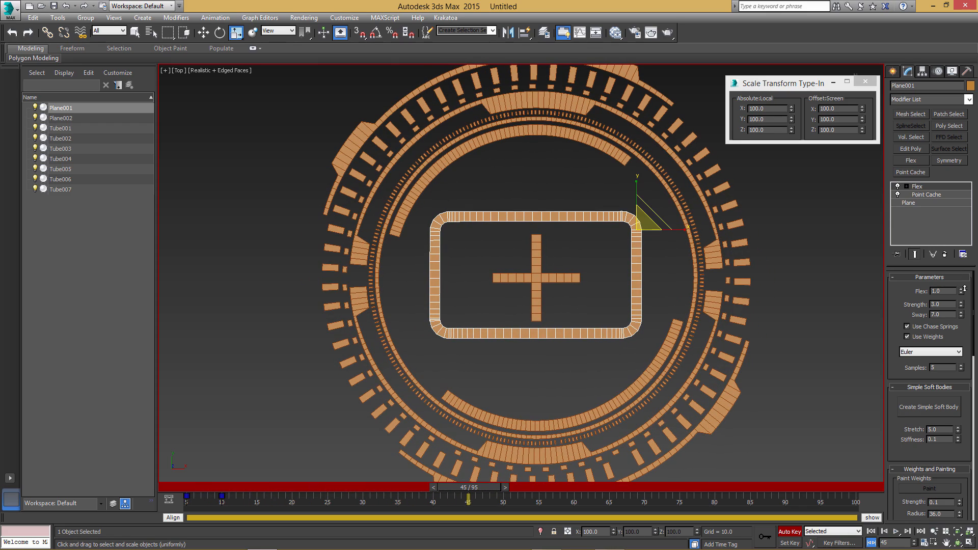
{"action": "key", "text": "Home"}
{"action": "key", "text": "slash"}
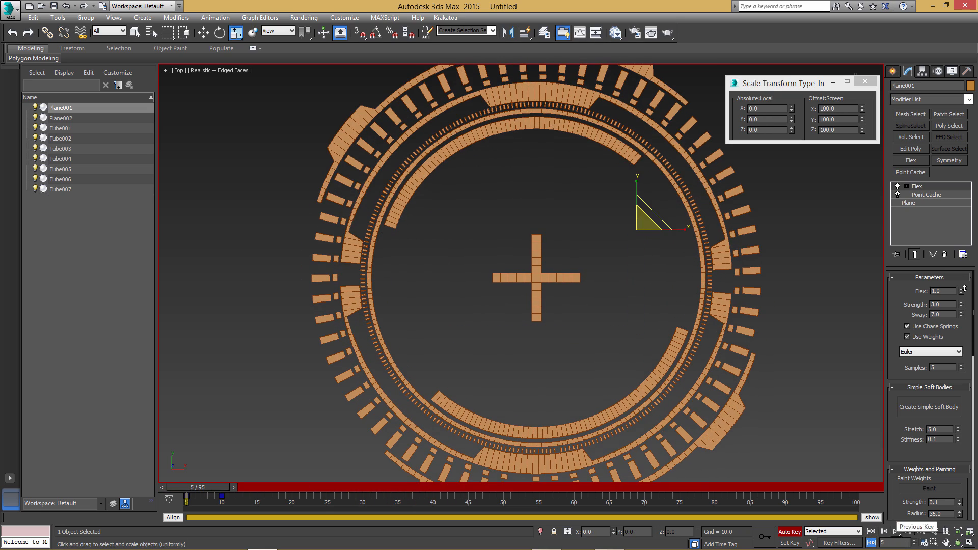
{"action": "key", "text": "slash"}
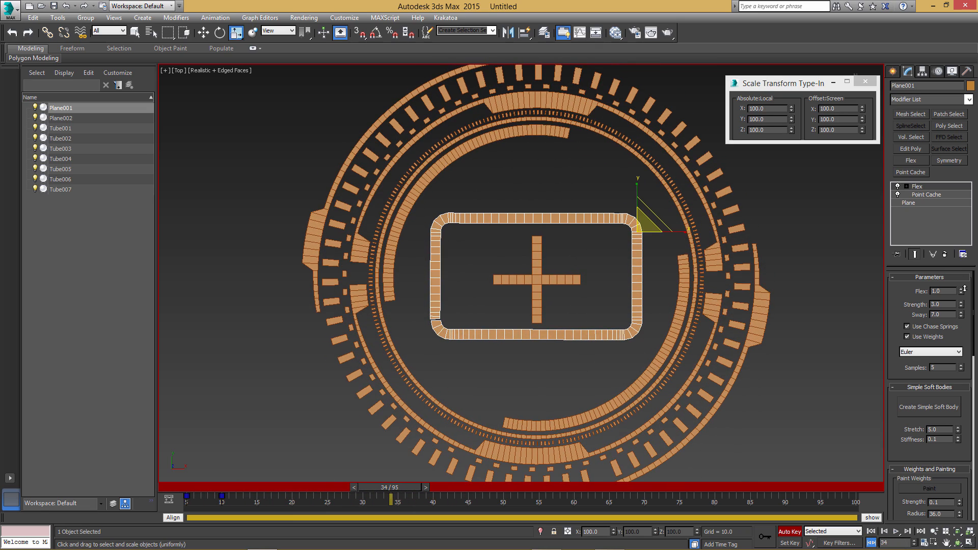
{"action": "left_click", "coordinate": [945, 254]}
Select the central cross and key its absolute X, Y and Z scale at 0 on frame 10
{"action": "left_click", "coordinate": [563, 280]}
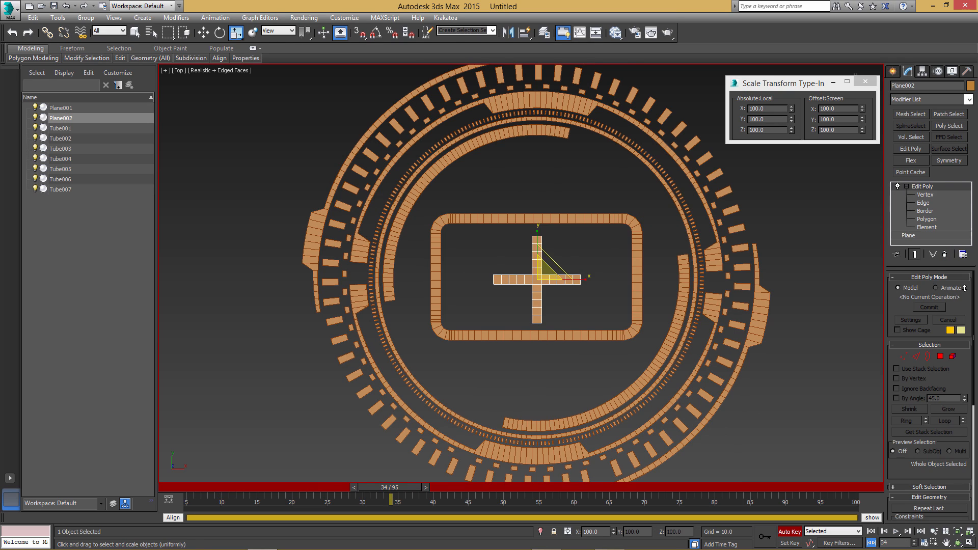
{"action": "mouse_move", "coordinate": [389, 488]}
{"action": "left_mouse_down"}
{"action": "mouse_move", "coordinate": [198, 487]}
{"action": "mouse_move", "coordinate": [232, 488]}
{"action": "left_mouse_up"}
{"action": "key", "text": "r"}
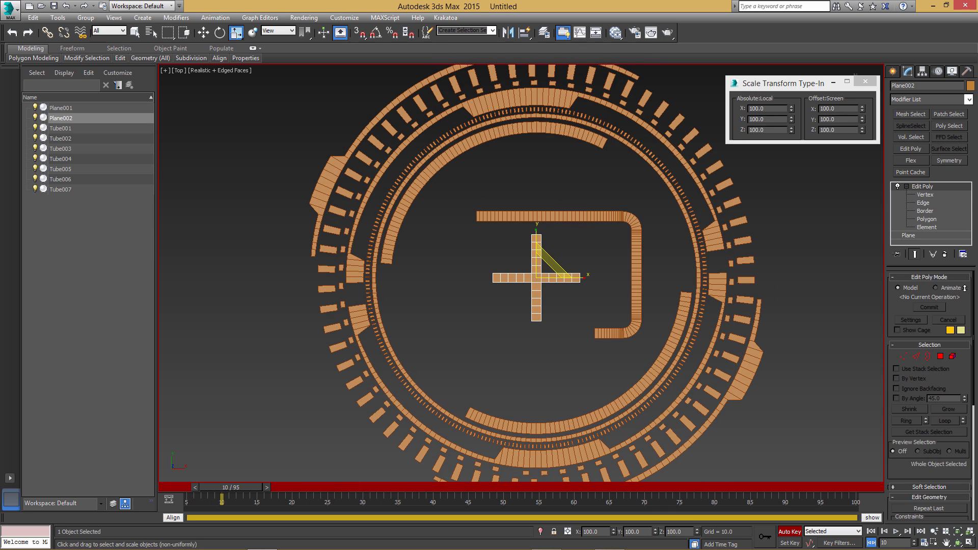
{"action": "right_click", "coordinate": [791, 108]}
{"action": "right_click", "coordinate": [791, 120]}
{"action": "right_click", "coordinate": [791, 130]}
At frame 15, set the cross's absolute X, Y and Z scale to 100
{"action": "left_click_drag", "start_coordinate": [231, 488], "coordinate": [264, 487]}
{"action": "left_click_drag", "start_coordinate": [768, 109], "coordinate": [747, 109]}
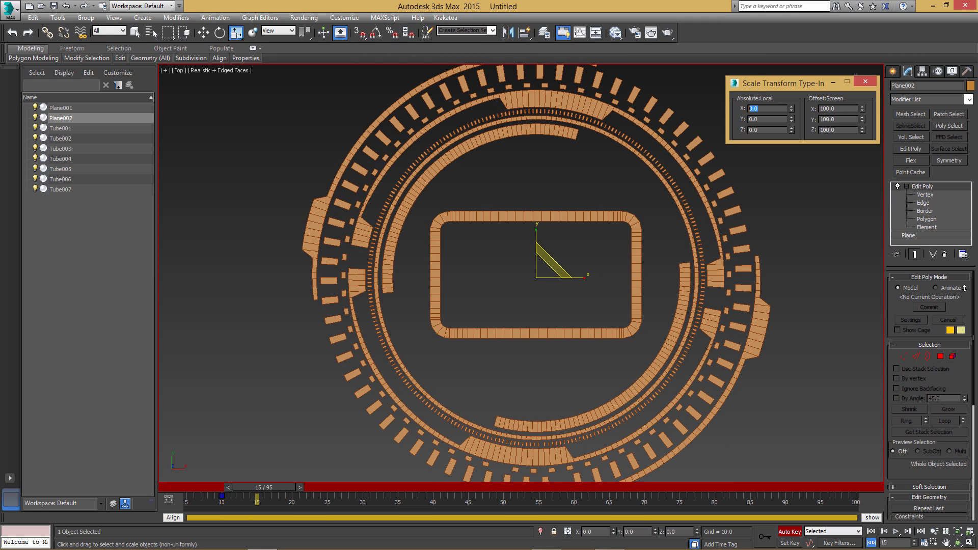
{"action": "type", "text": "100"}
{"action": "key", "text": "Tab"}
{"action": "type", "text": "100"}
{"action": "key", "text": "Tab"}
{"action": "type", "text": "100"}
{"action": "key", "text": "Tab"}
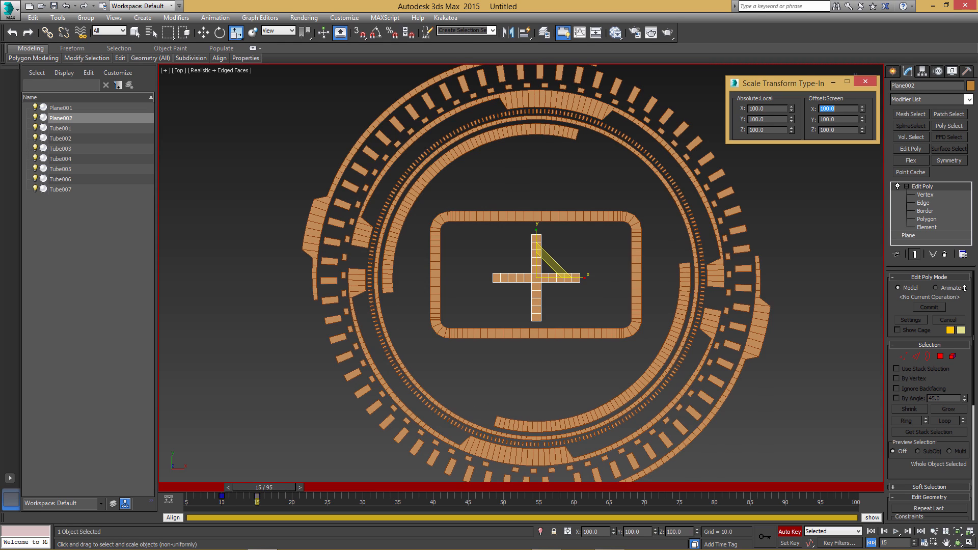
Turn off Auto Key and extend the active time range back to start at frame 0
{"action": "mouse_move", "coordinate": [264, 487]}
{"action": "left_mouse_down"}
{"action": "mouse_move", "coordinate": [214, 487]}
{"action": "mouse_move", "coordinate": [291, 487]}
{"action": "mouse_move", "coordinate": [198, 488]}
{"action": "mouse_move", "coordinate": [284, 487]}
{"action": "mouse_move", "coordinate": [263, 487]}
{"action": "left_mouse_up"}
{"action": "key", "text": "r"}
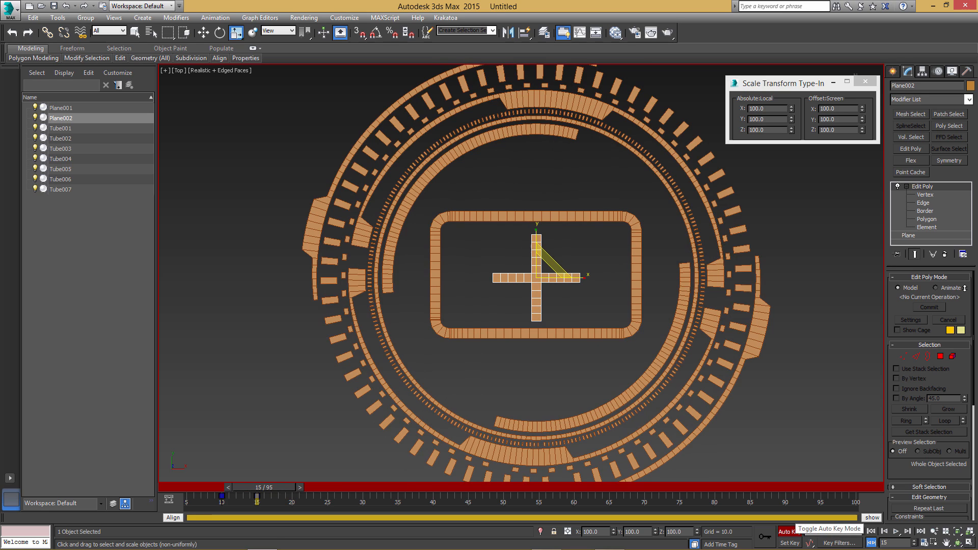
{"action": "left_click", "coordinate": [788, 531]}
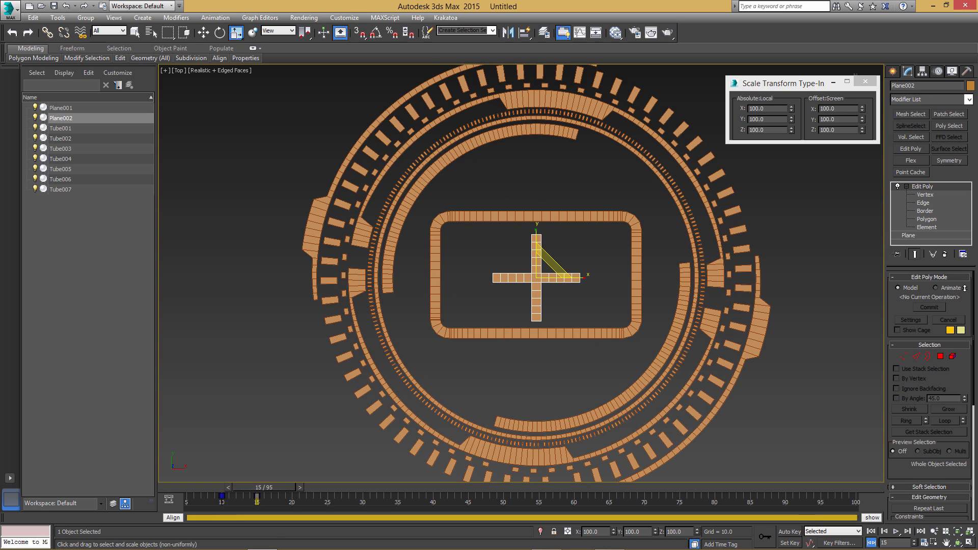
{"action": "left_click_drag", "start_coordinate": [264, 497], "coordinate": [265, 497], "text": "ctrl+alt"}
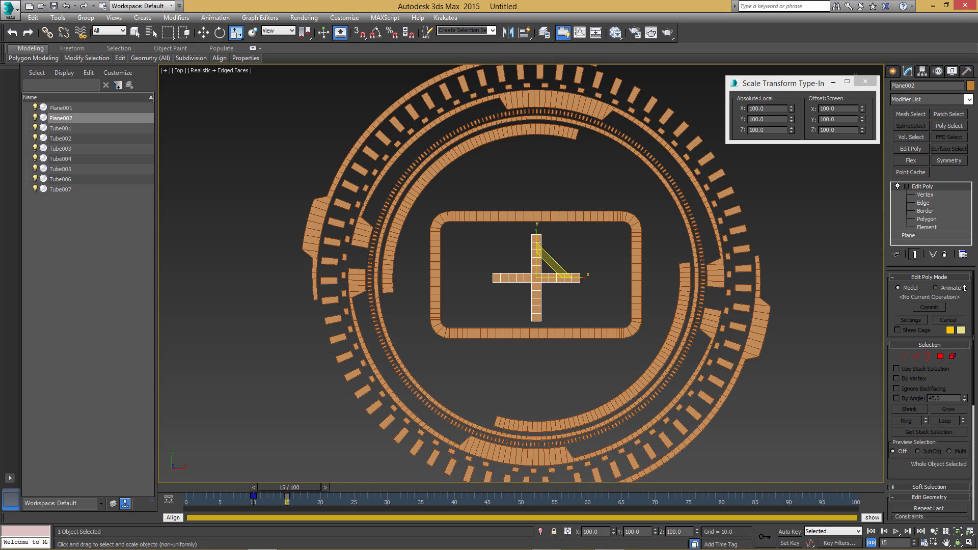
Scrub through the opening frames from frame 0 to check how the border and cross scale in
{"action": "left_click_drag", "start_coordinate": [288, 487], "coordinate": [228, 488]}
{"action": "key", "text": "r"}
{"action": "key", "text": "period"}
{"action": "key", "text": "period"}
{"action": "key", "text": "period"}
{"action": "key", "text": "period"}
{"action": "key", "text": "period"}
{"action": "key", "text": "period"}
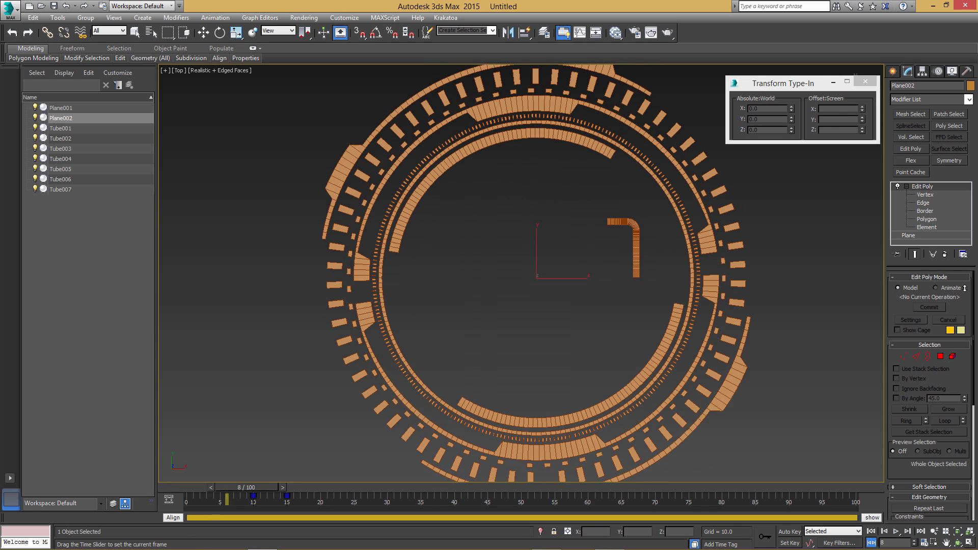
{"action": "key", "text": "Up"}
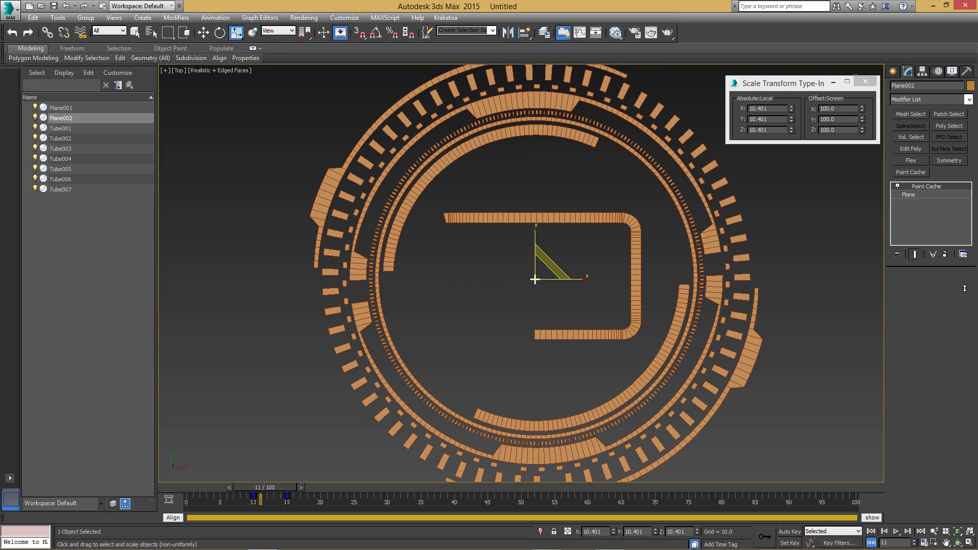
Delete the border plane's key at frame 0 and deselect everything
{"action": "left_click", "coordinate": [187, 496]}
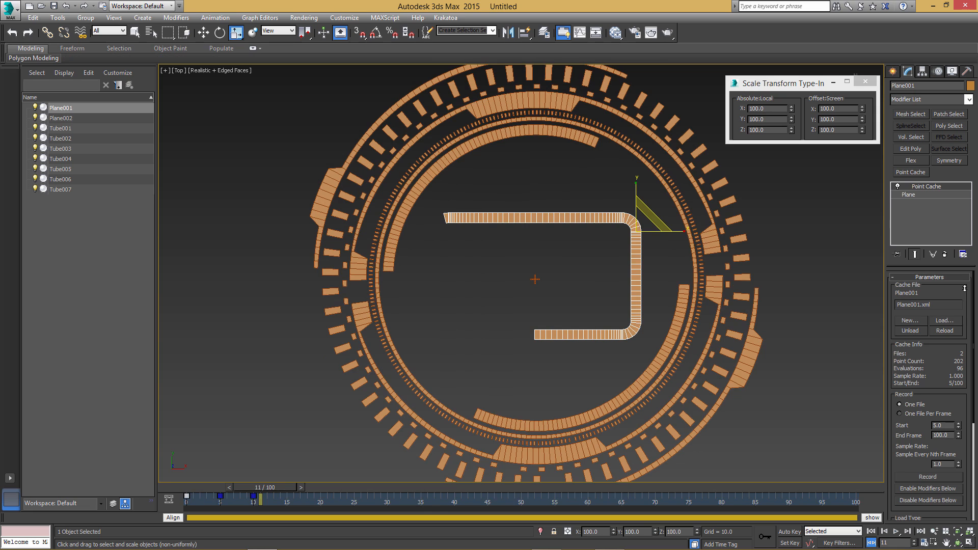
{"action": "key", "text": "Delete"}
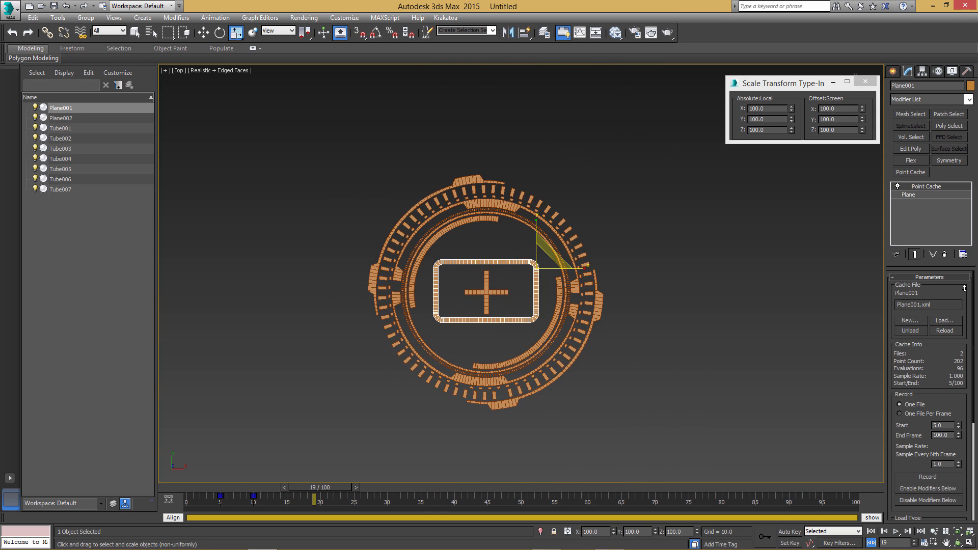
{"action": "key", "text": "ctrl+d"}
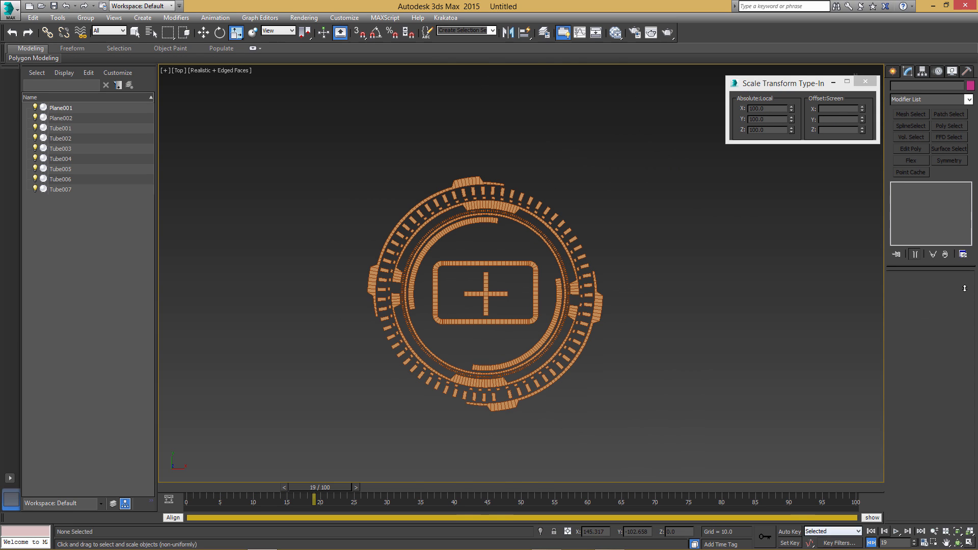
{"action": "scroll", "coordinate": [462, 336], "scroll_direction": "up", "scroll_amount": 4}
{"action": "scroll", "coordinate": [462, 335], "scroll_direction": "down", "scroll_amount": 2}
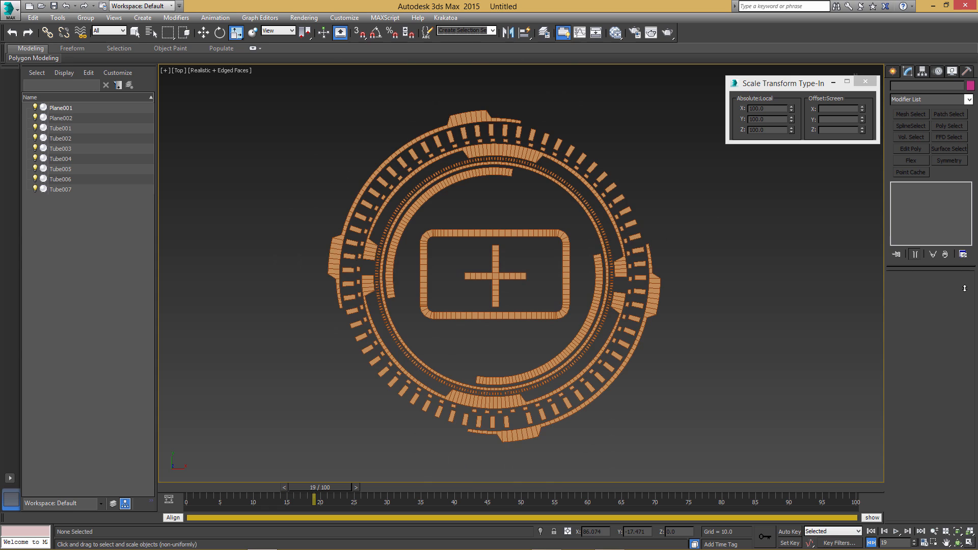
{"action": "scroll", "coordinate": [662, 336], "scroll_direction": "up", "scroll_amount": 3}
{"action": "scroll", "coordinate": [662, 336], "scroll_direction": "down", "scroll_amount": 3}
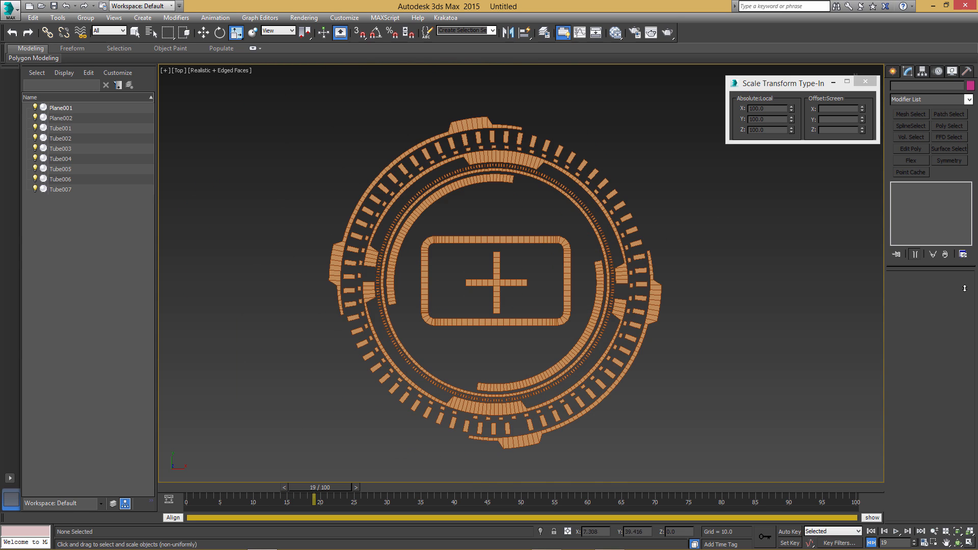
Add a Flex modifier to the cross with Flex 0.1 and Strength 10, and play the animation to check it
{"action": "key", "text": "alt"}
{"action": "left_click", "coordinate": [497, 283]}
{"action": "left_click", "coordinate": [911, 160]}
{"action": "left_click", "coordinate": [965, 288]}
{"action": "type", "text": "0.1"}
{"action": "key", "text": "Tab"}
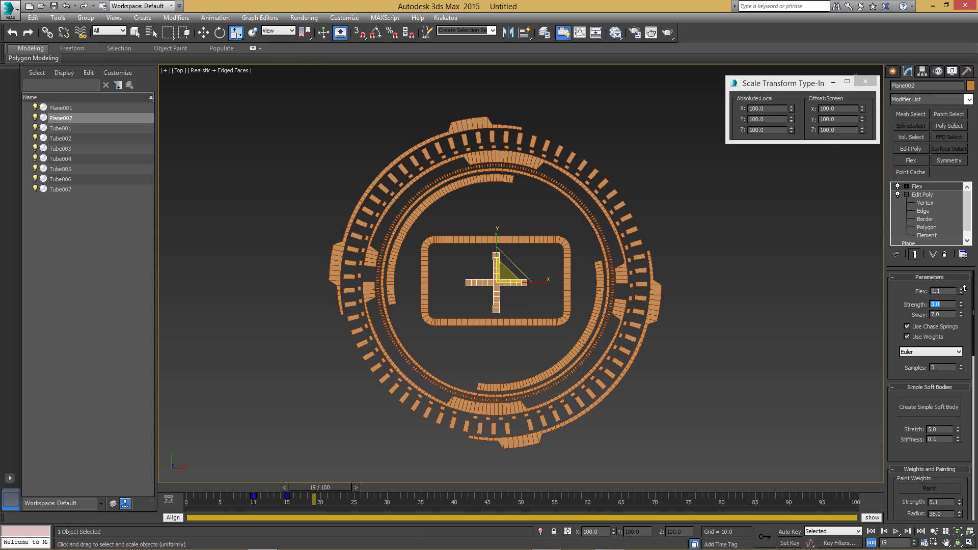
{"action": "type", "text": "10"}
{"action": "key", "text": "Return"}
{"action": "key", "text": "/"}
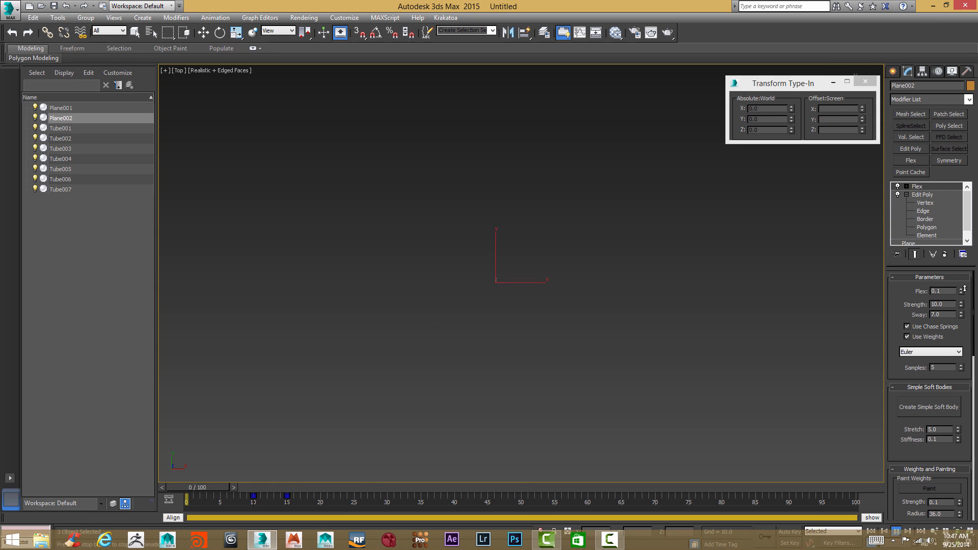
{"action": "key", "text": "/"}
{"action": "key", "text": "r"}
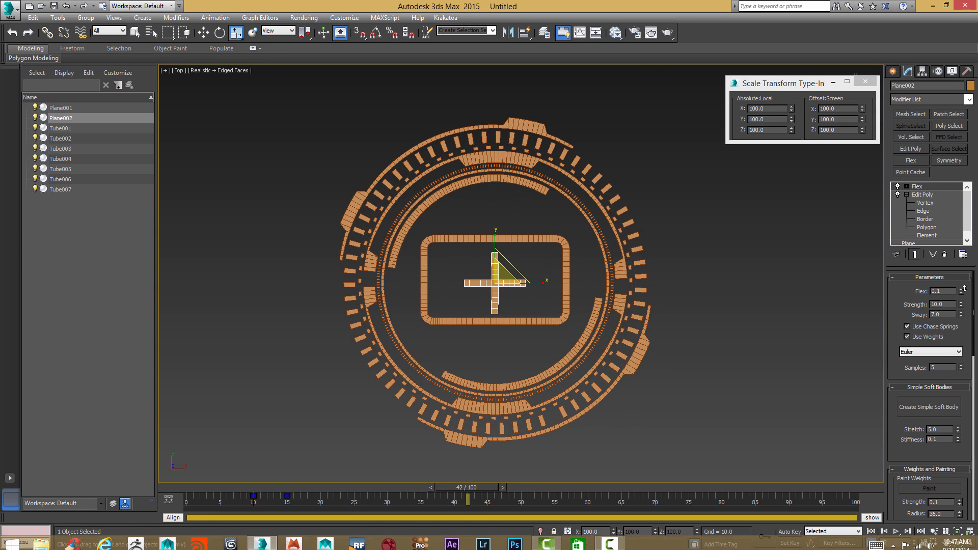
Create a Point helper beside the HUD in the perspective view, with Box display enabled and Size 31.2
{"action": "key", "text": "p"}
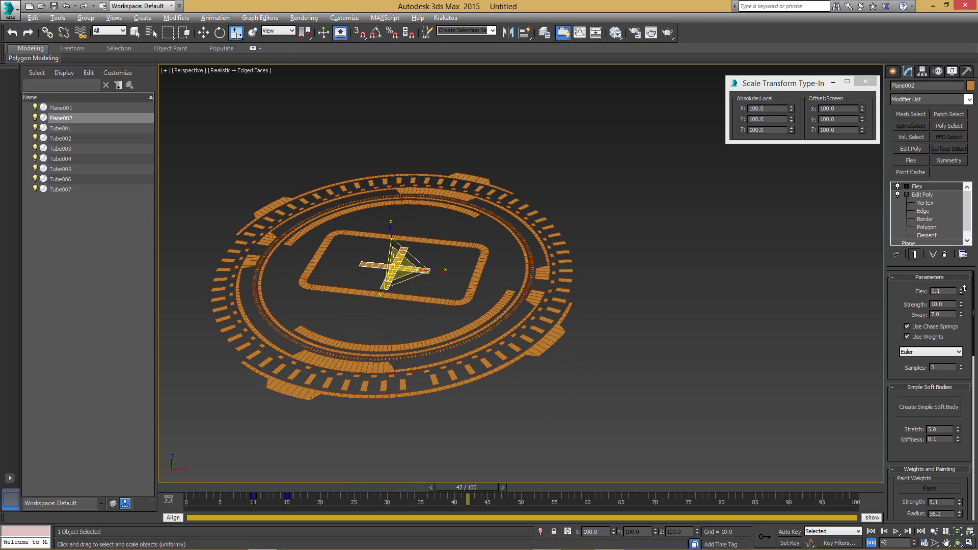
{"action": "left_click", "coordinate": [892, 71]}
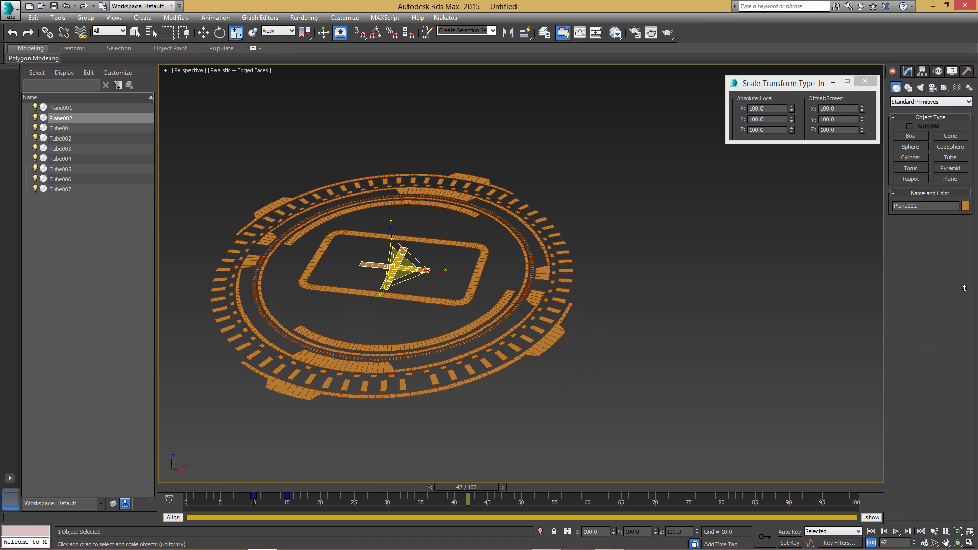
{"action": "left_click", "coordinate": [944, 88]}
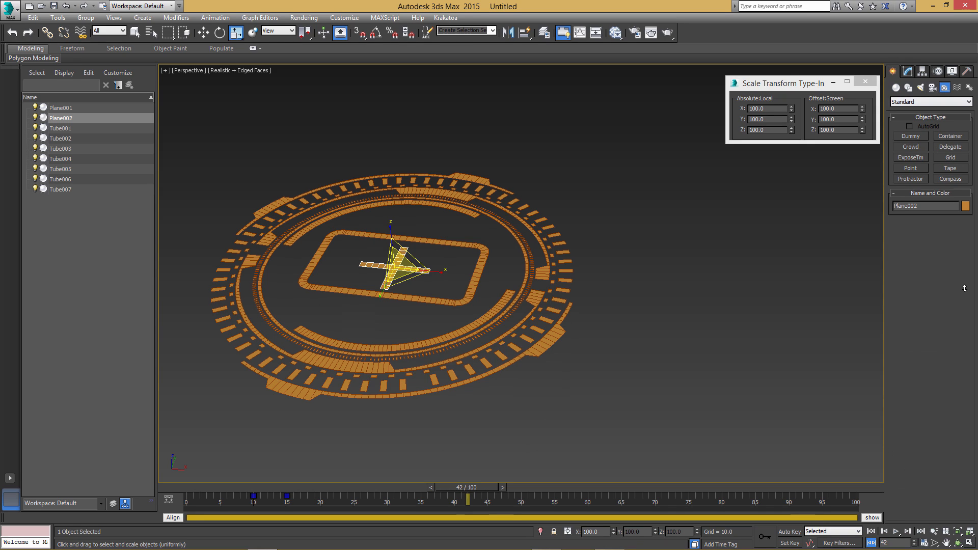
{"action": "left_click", "coordinate": [911, 168]}
{"action": "left_click_drag", "start_coordinate": [685, 332], "coordinate": [691, 336]}
{"action": "key", "text": "r"}
{"action": "left_click", "coordinate": [907, 71]}
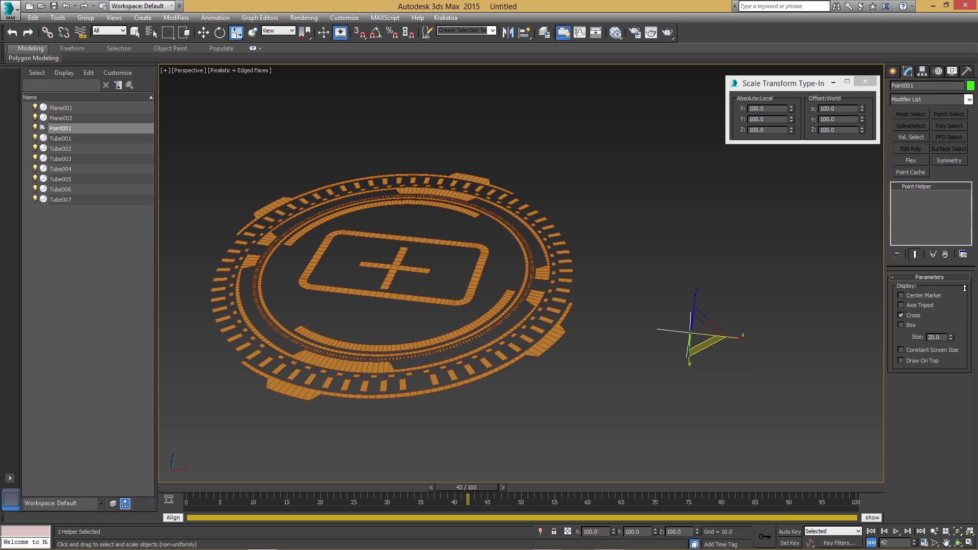
{"action": "left_click", "coordinate": [901, 324]}
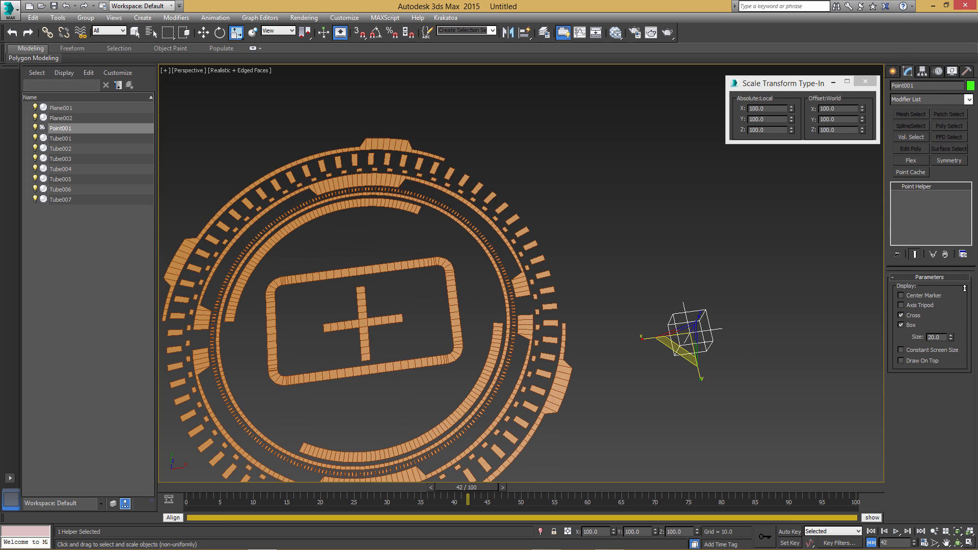
{"action": "left_click_drag", "start_coordinate": [964, 288], "coordinate": [964, 288]}
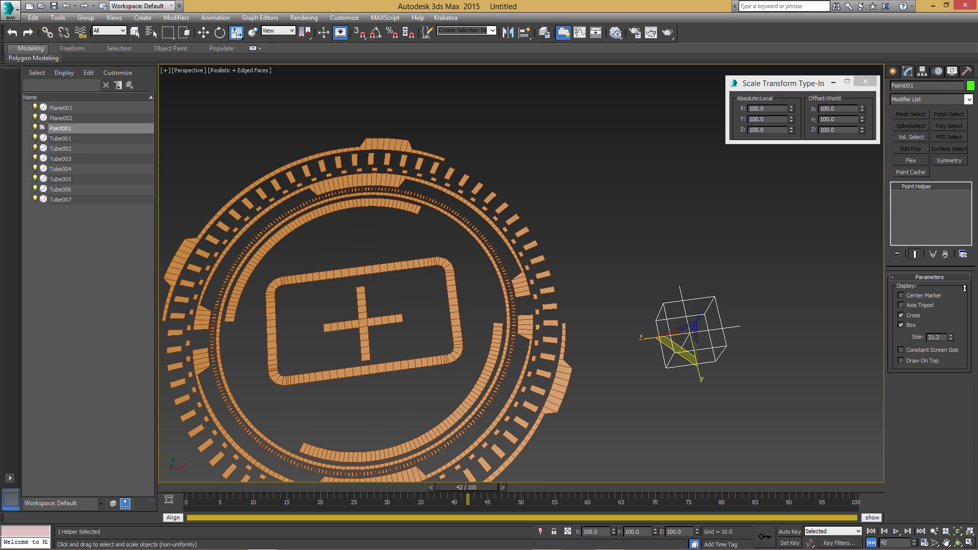
Move the Point helper onto the central cross at the middle of the HUD in the top view
{"action": "key", "text": "f"}
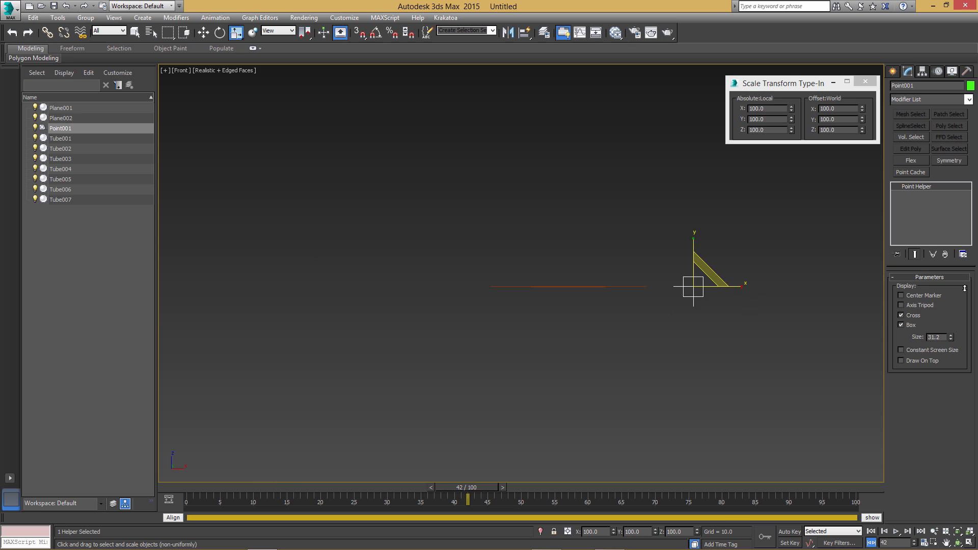
{"action": "key", "text": "t"}
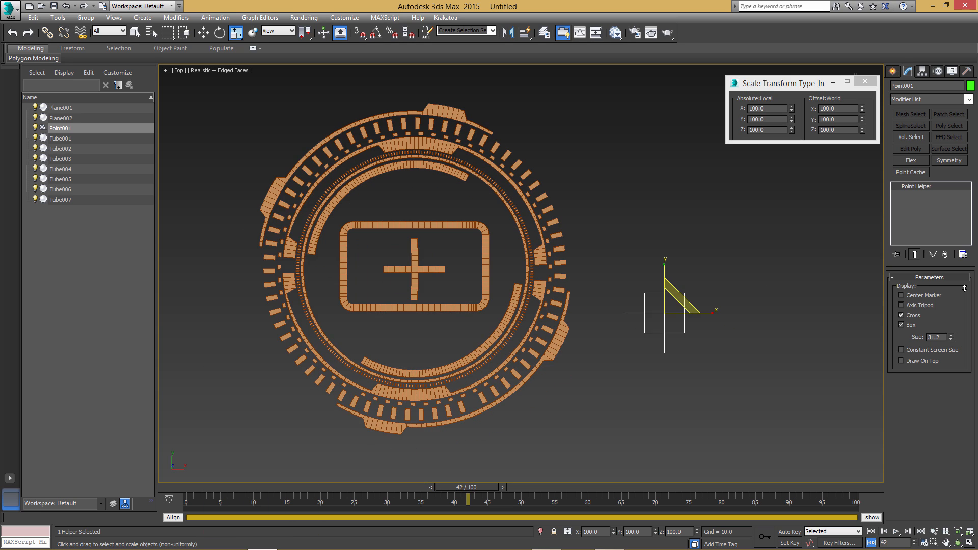
{"action": "key", "text": "w"}
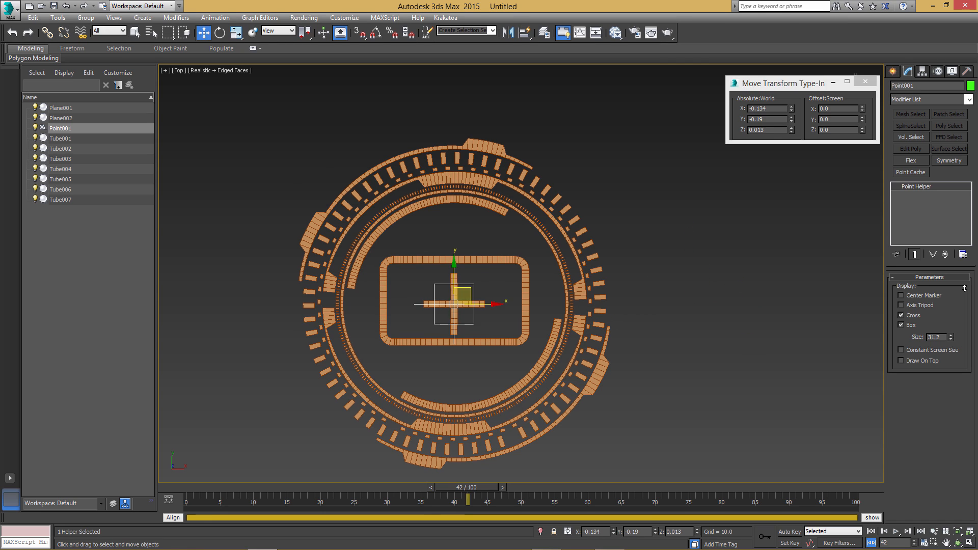
Add an Attribute Holder modifier to the Point helper at the centre of the HUD
{"action": "scroll", "coordinate": [520, 273], "scroll_direction": "up", "scroll_amount": 4}
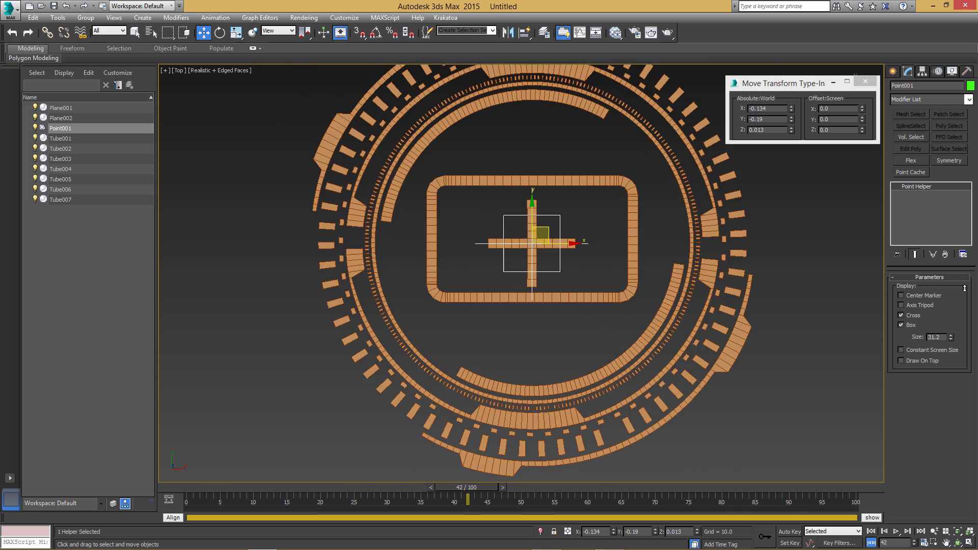
{"action": "scroll", "coordinate": [521, 273], "scroll_direction": "down", "scroll_amount": 3}
{"action": "scroll", "coordinate": [521, 273], "scroll_direction": "up", "scroll_amount": 3}
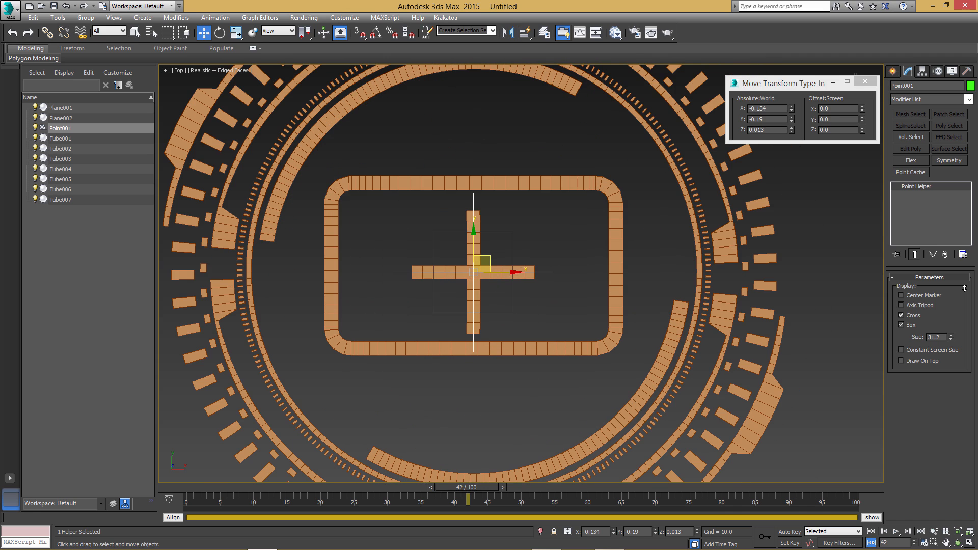
{"action": "scroll", "coordinate": [662, 237], "scroll_direction": "down", "scroll_amount": 3}
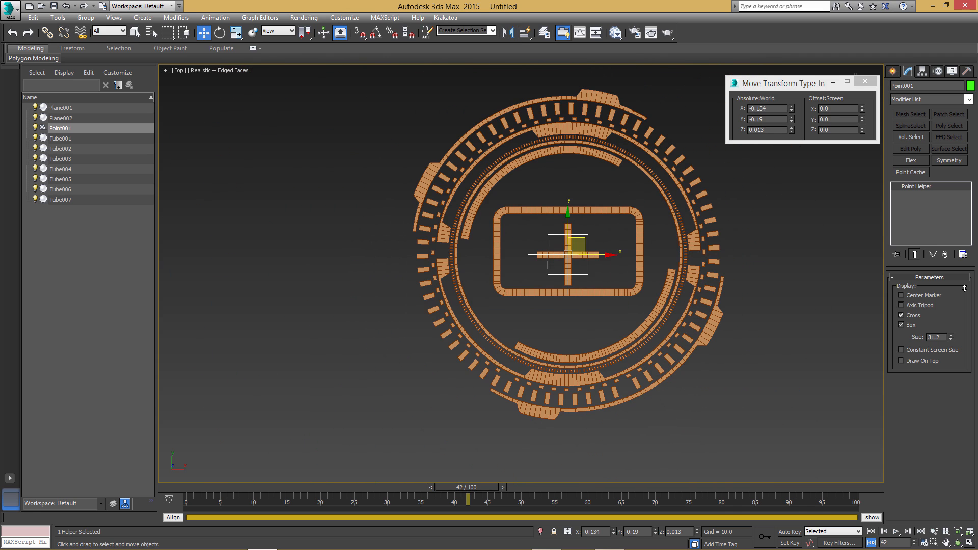
{"action": "left_click", "coordinate": [969, 99]}
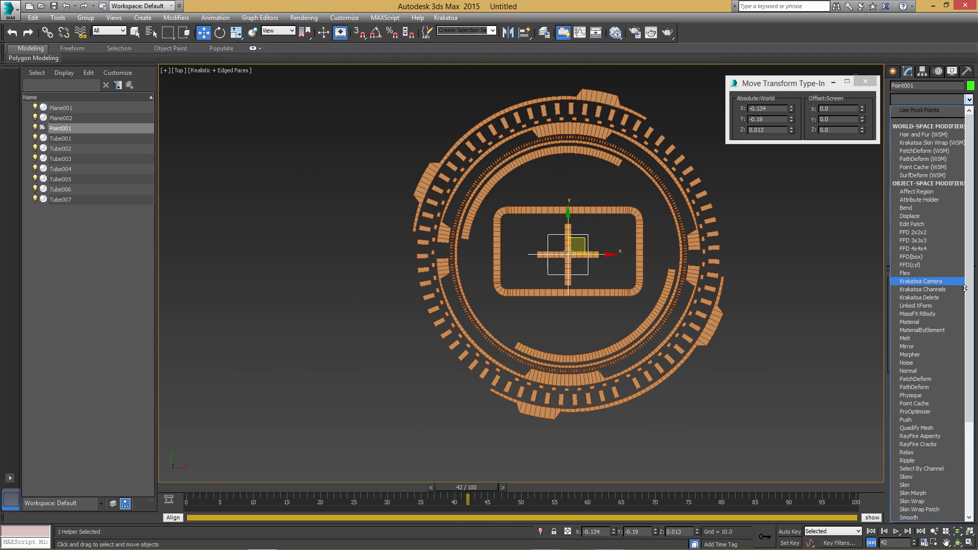
{"action": "left_click", "coordinate": [919, 200]}
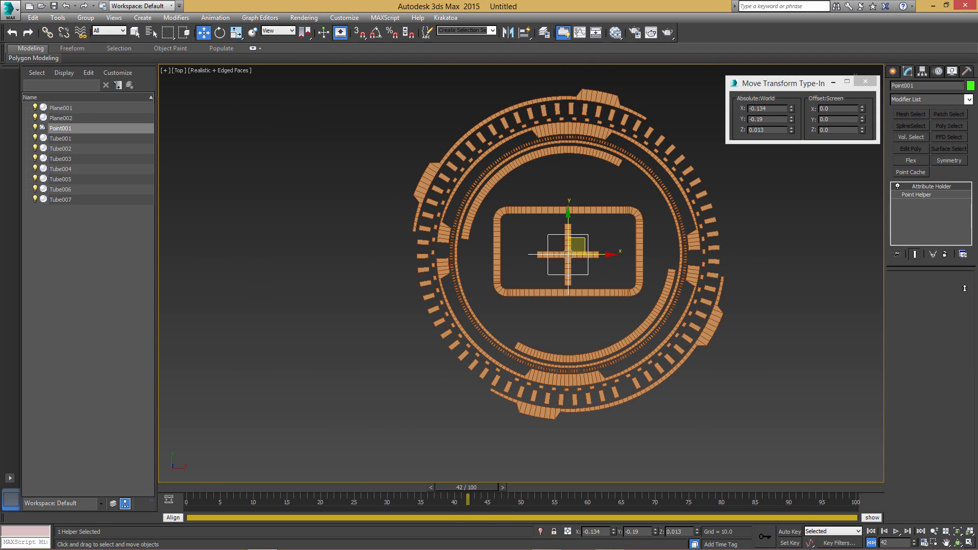
Add a float spinner attribute named ZDepth with a range from -100 to 100 to the Point helper's Attribute Holder
{"action": "left_click", "coordinate": [215, 18]}
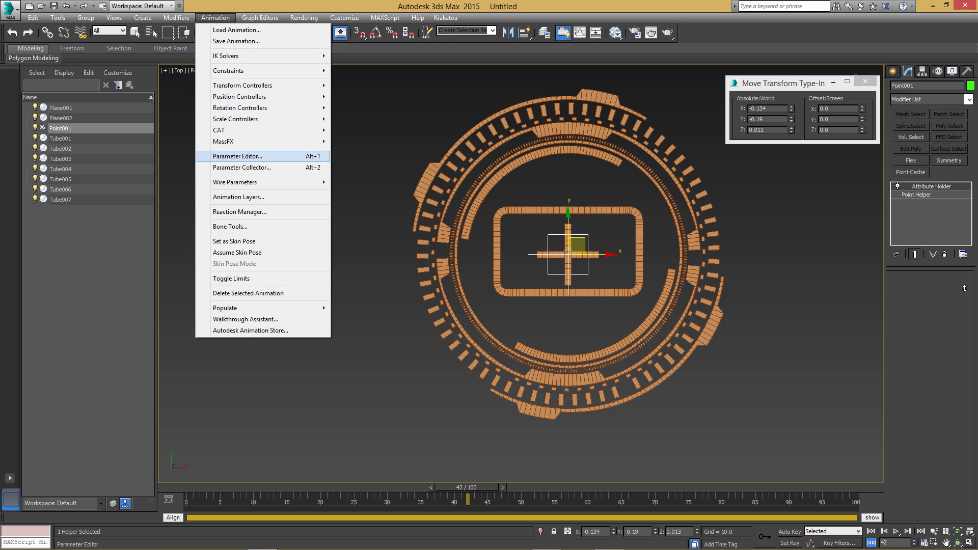
{"action": "left_click", "coordinate": [237, 156]}
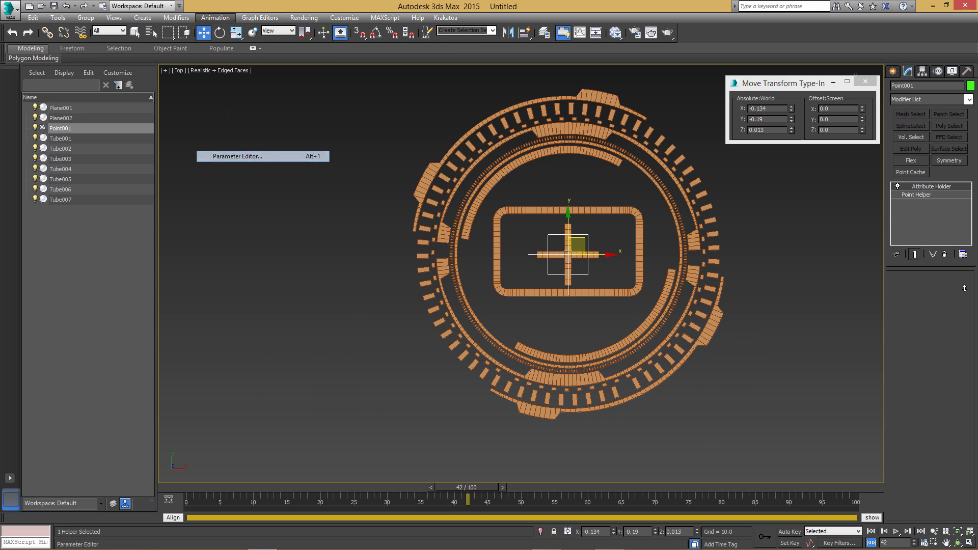
{"action": "double_click", "coordinate": [279, 294]}
{"action": "type", "text": "Z"}
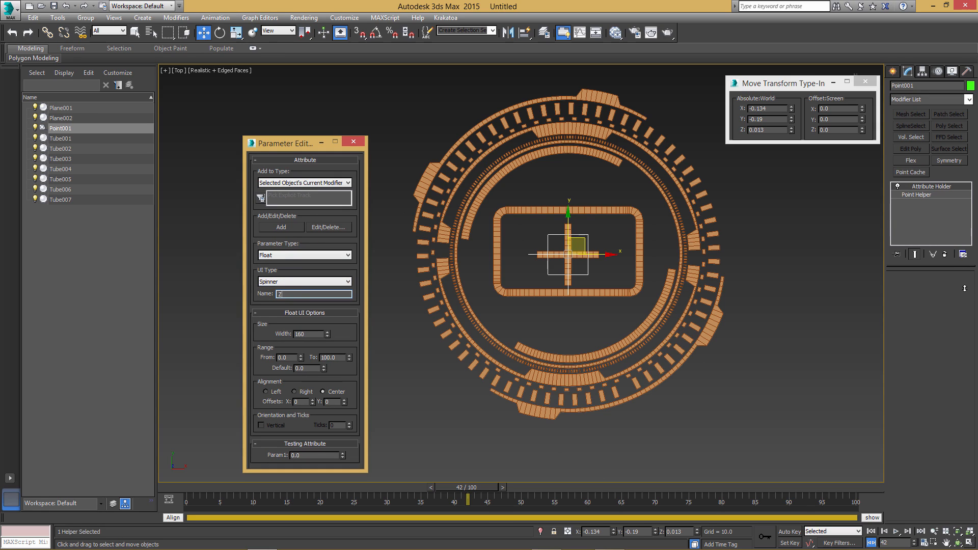
{"action": "key", "text": "Return"}
{"action": "key", "text": "BackSpace"}
{"action": "key", "text": "BackSpace"}
{"action": "key", "text": "BackSpace"}
{"action": "type", "text": "-1"}
{"action": "key", "text": "Return"}
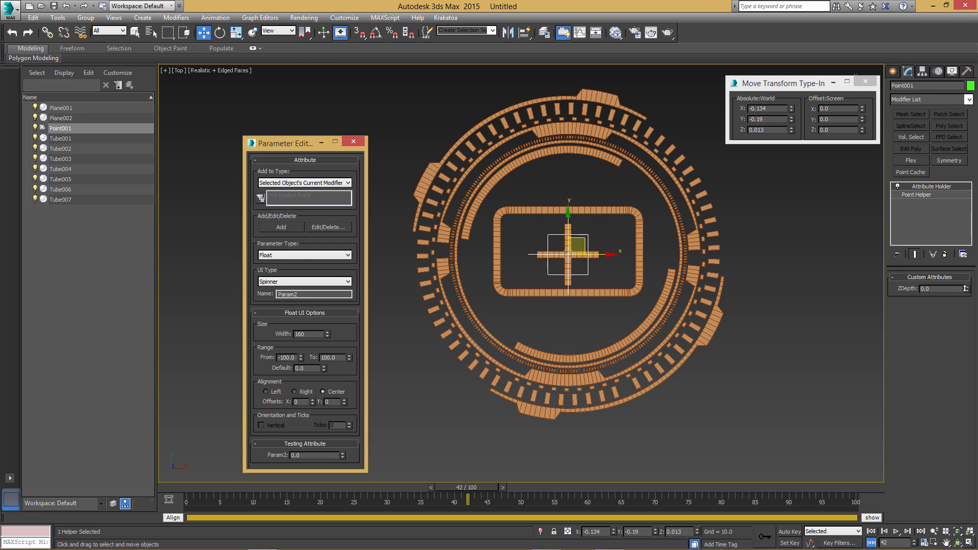
{"action": "left_click", "coordinate": [353, 141]}
Open Parameter Wiring from the Point helper's ZDepth custom attribute and move the dialog clear of the central cross
{"action": "scroll", "coordinate": [846, 235], "scroll_direction": "up", "scroll_amount": 3}
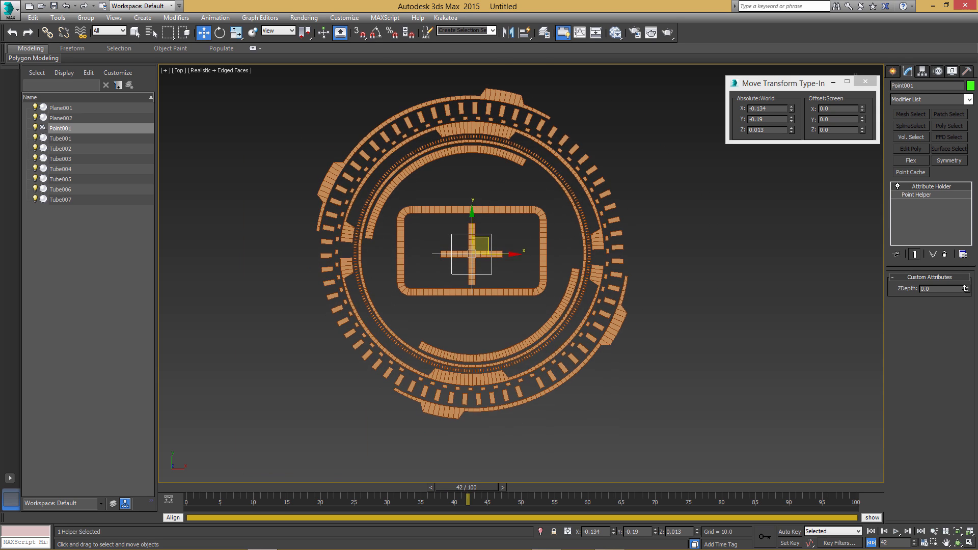
{"action": "right_click", "coordinate": [474, 239]}
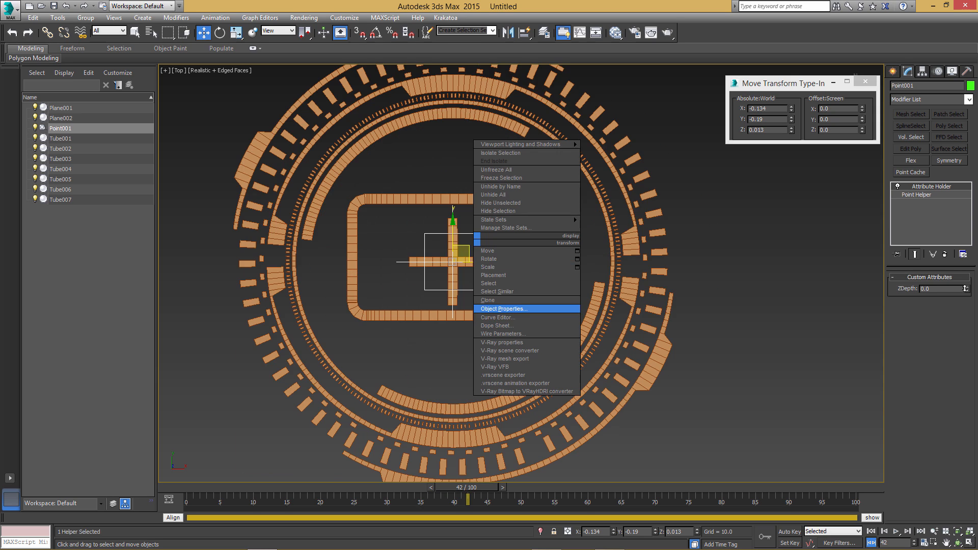
{"action": "left_click", "coordinate": [502, 333]}
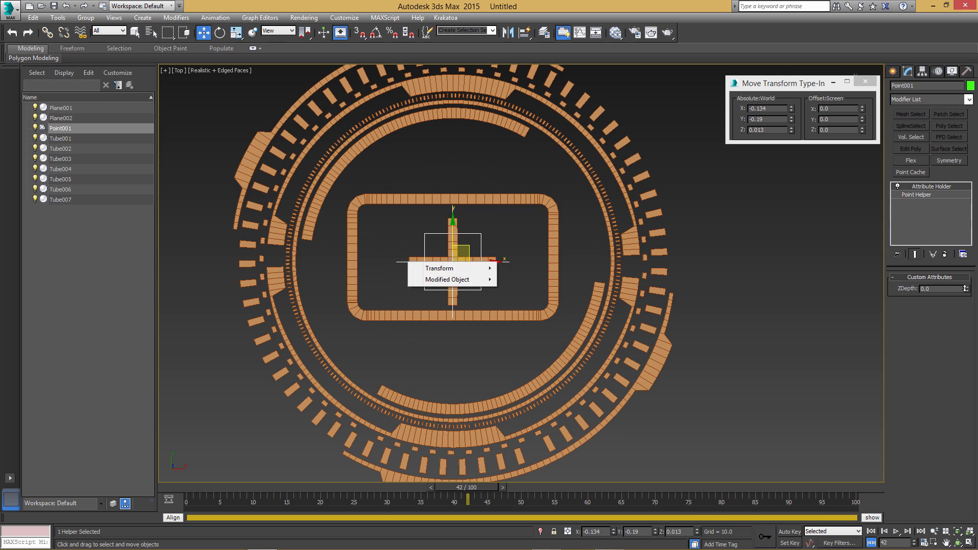
{"action": "mouse_move", "coordinate": [449, 279]}
{"action": "mouse_move", "coordinate": [356, 279]}
{"action": "mouse_move", "coordinate": [254, 279]}
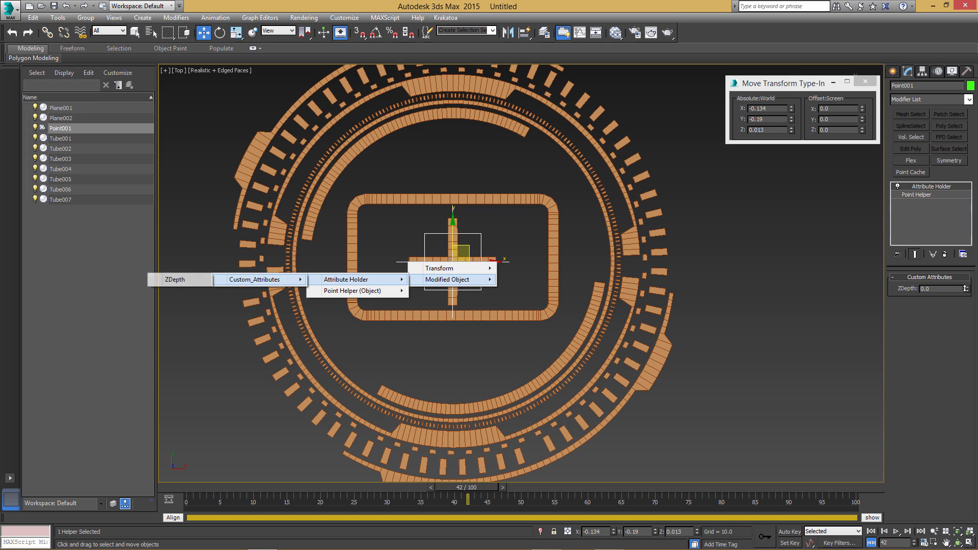
{"action": "left_click", "coordinate": [178, 279]}
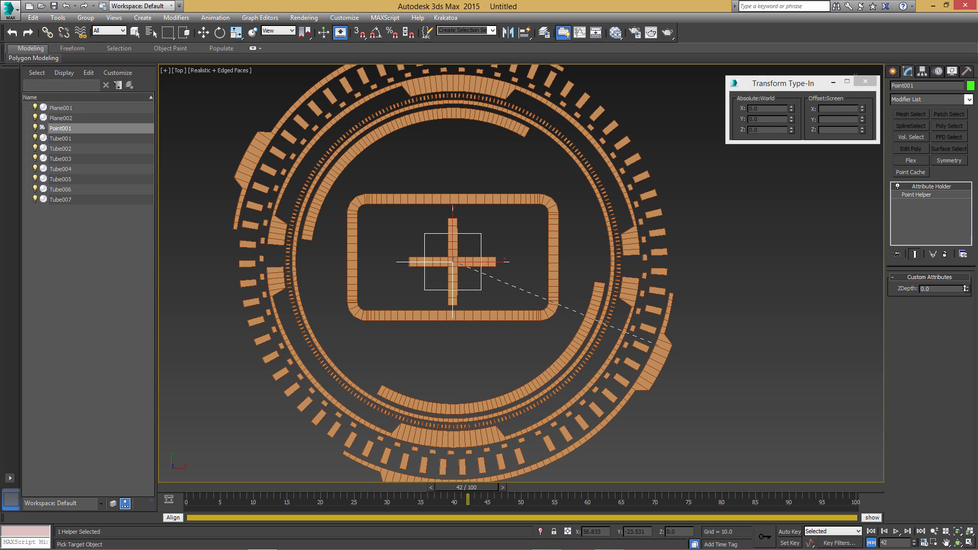
{"action": "left_click", "coordinate": [657, 344]}
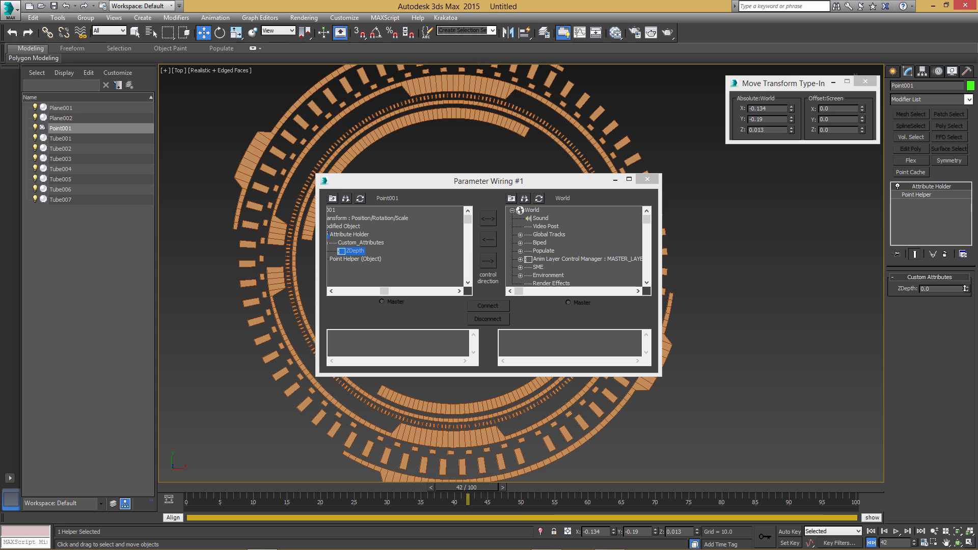
{"action": "left_click_drag", "start_coordinate": [601, 180], "coordinate": [431, 248]}
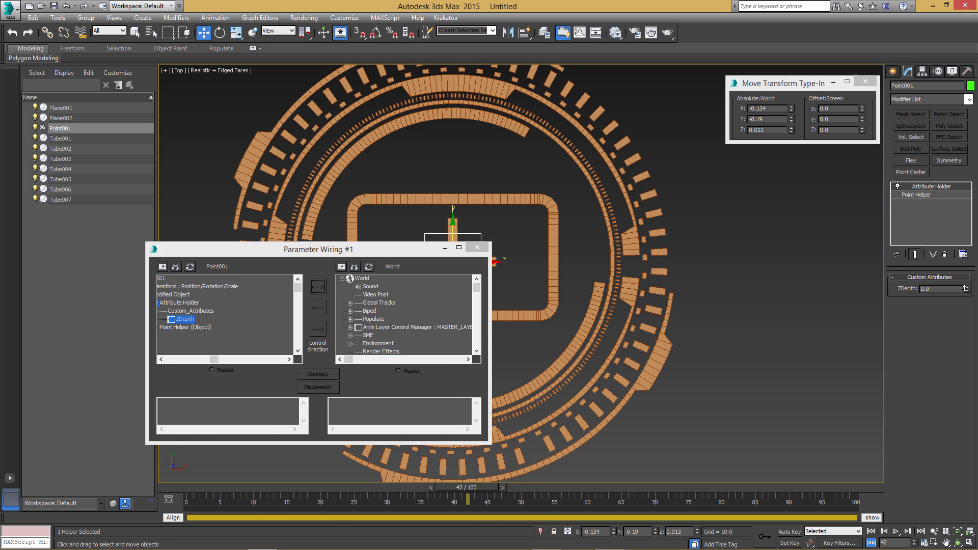
Wire the Point helper's ZDepth one-way to Tube007's Z Position with the expression ZDepth
{"action": "left_click", "coordinate": [60, 200]}
{"action": "left_click", "coordinate": [369, 266]}
{"action": "left_click", "coordinate": [350, 286]}
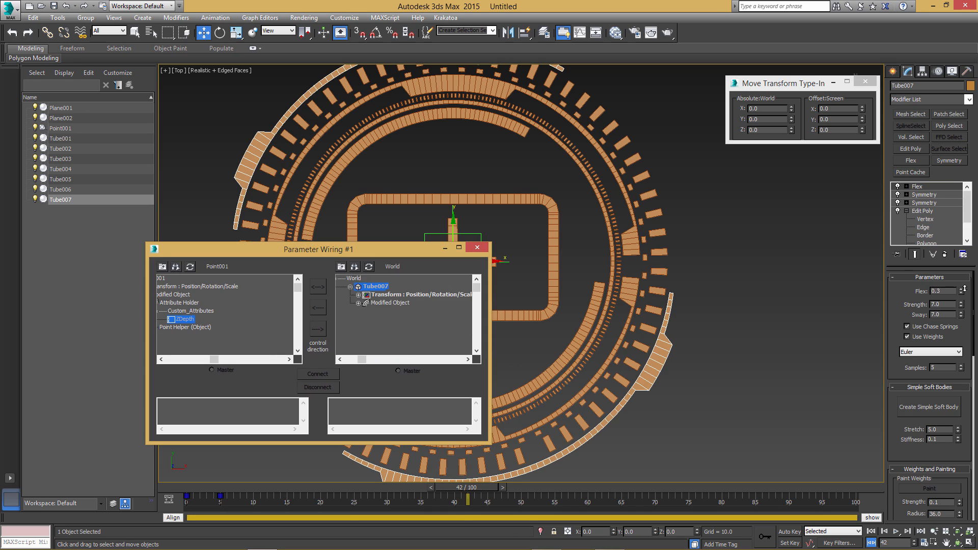
{"action": "left_click", "coordinate": [358, 294]}
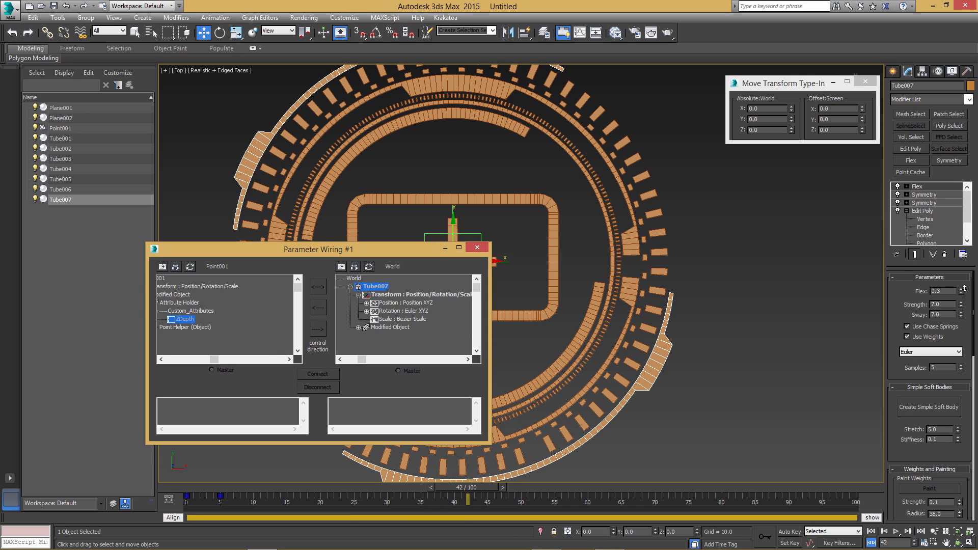
{"action": "left_click", "coordinate": [366, 302]}
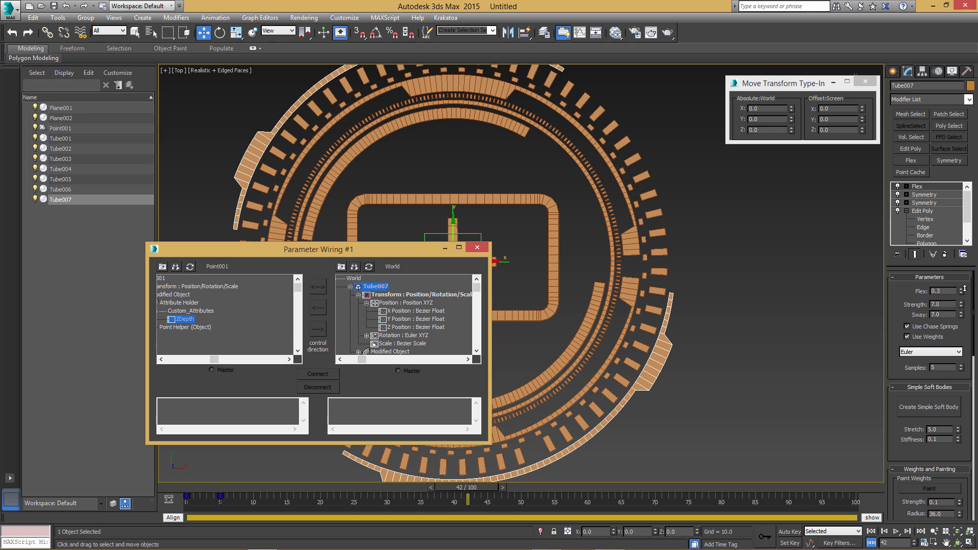
{"action": "left_click", "coordinate": [415, 326]}
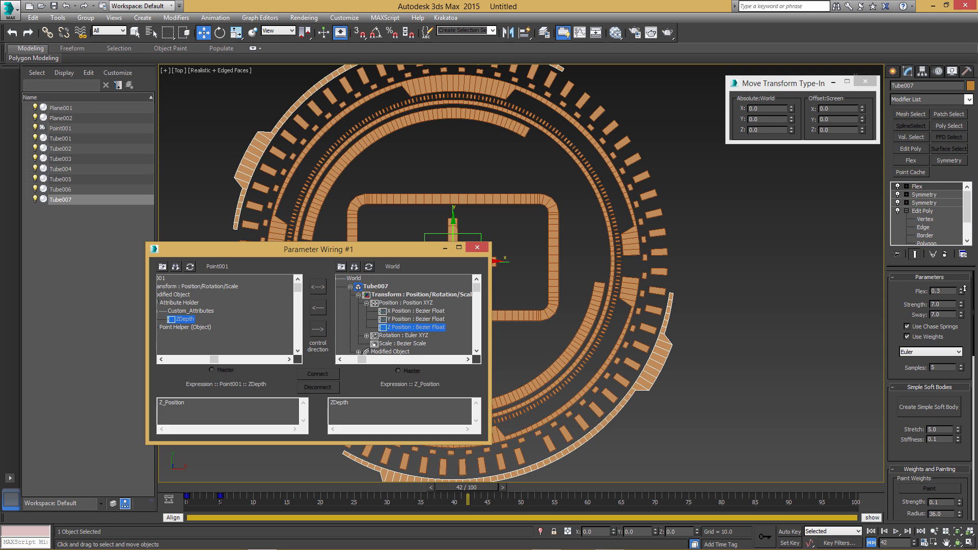
{"action": "left_click", "coordinate": [318, 328]}
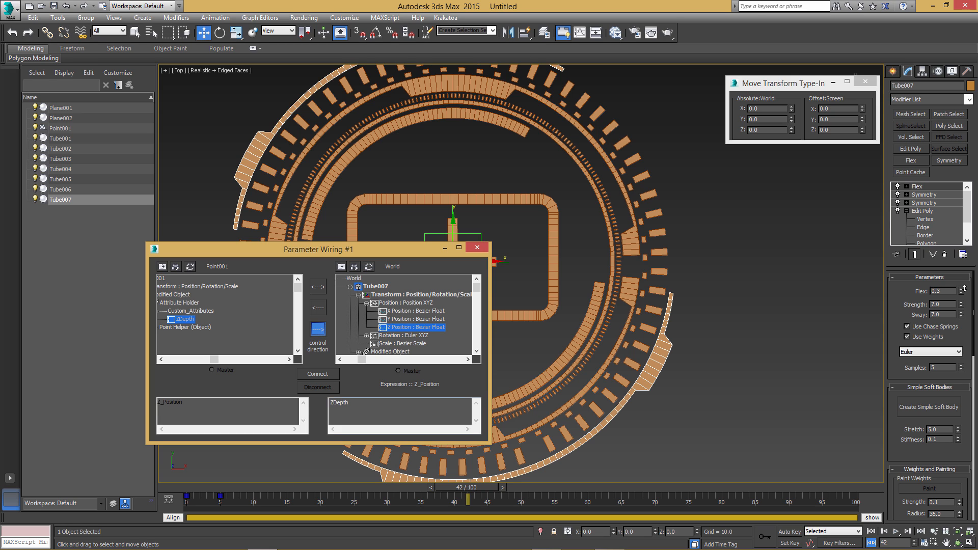
{"action": "left_click", "coordinate": [317, 373]}
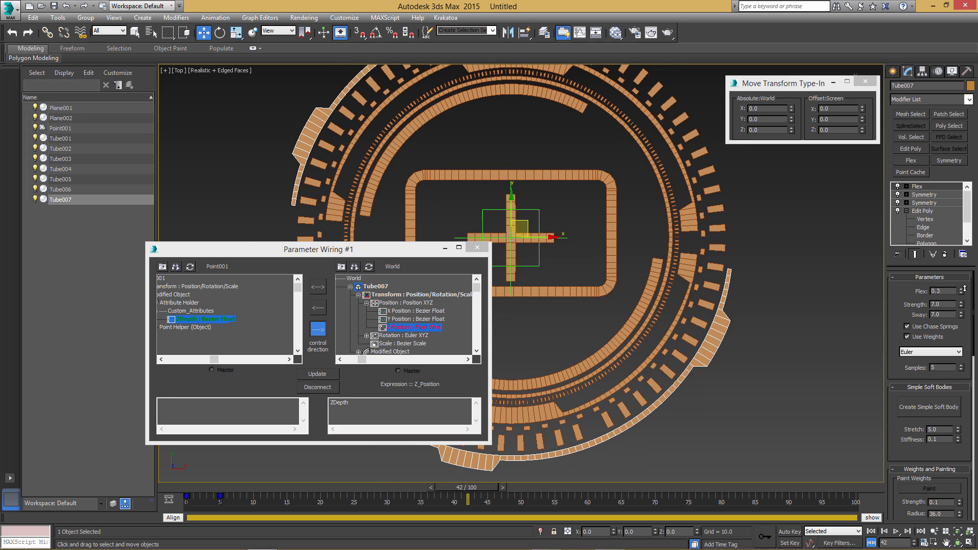
Wire ZDepth one-way to Tube001's Z Position under Zero Pos XYZ with the expression ZDepth*2
{"action": "left_click", "coordinate": [715, 209]}
{"action": "left_click", "coordinate": [369, 266]}
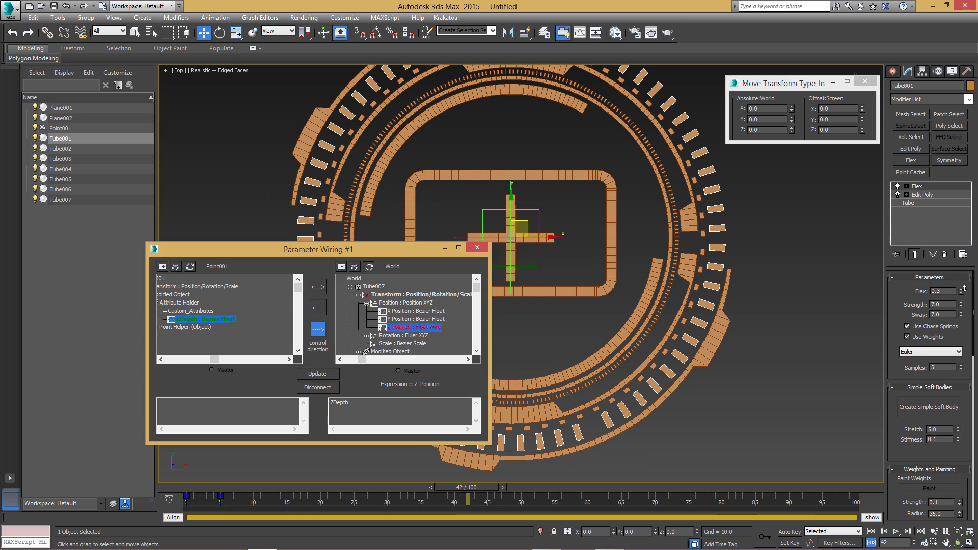
{"action": "left_click", "coordinate": [350, 286]}
{"action": "left_click", "coordinate": [358, 295]}
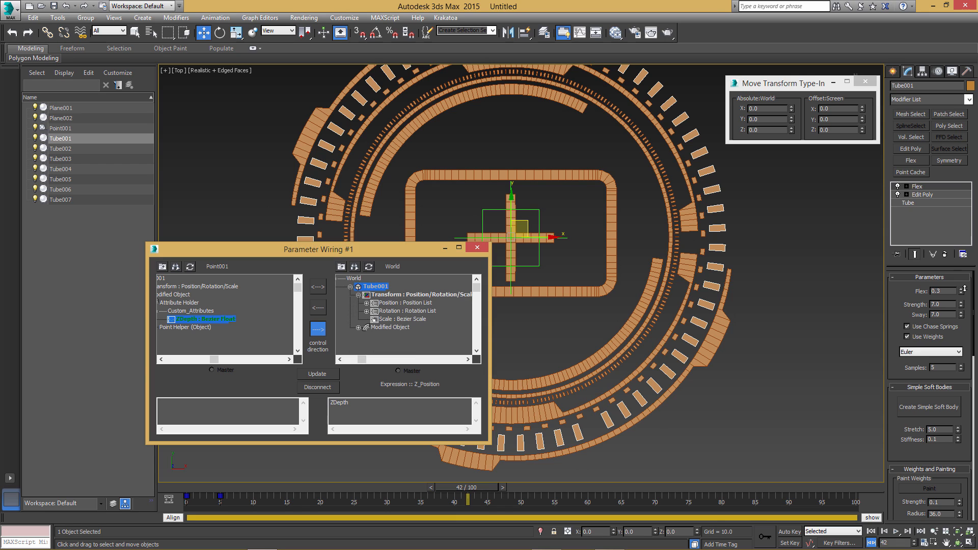
{"action": "left_click", "coordinate": [366, 303]}
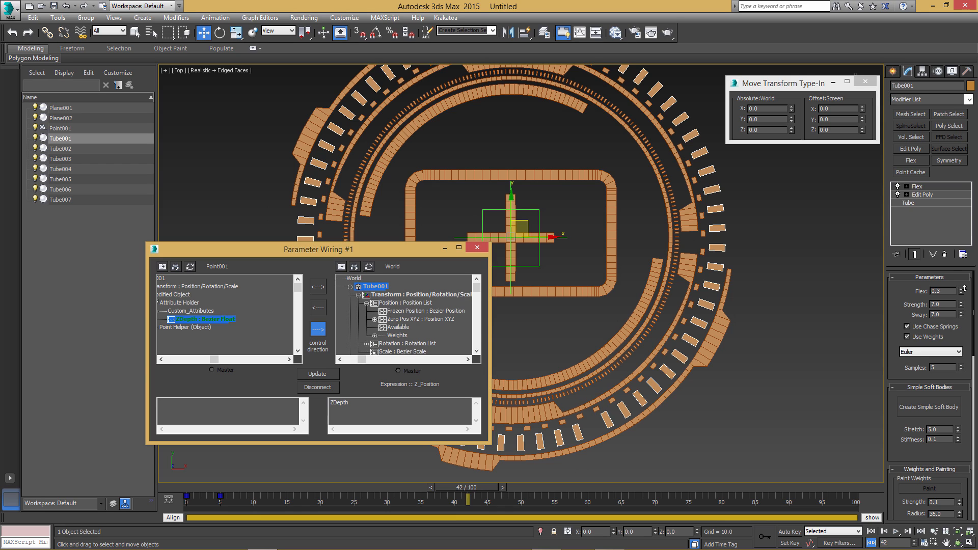
{"action": "left_click", "coordinate": [374, 320]}
{"action": "left_click", "coordinate": [424, 343]}
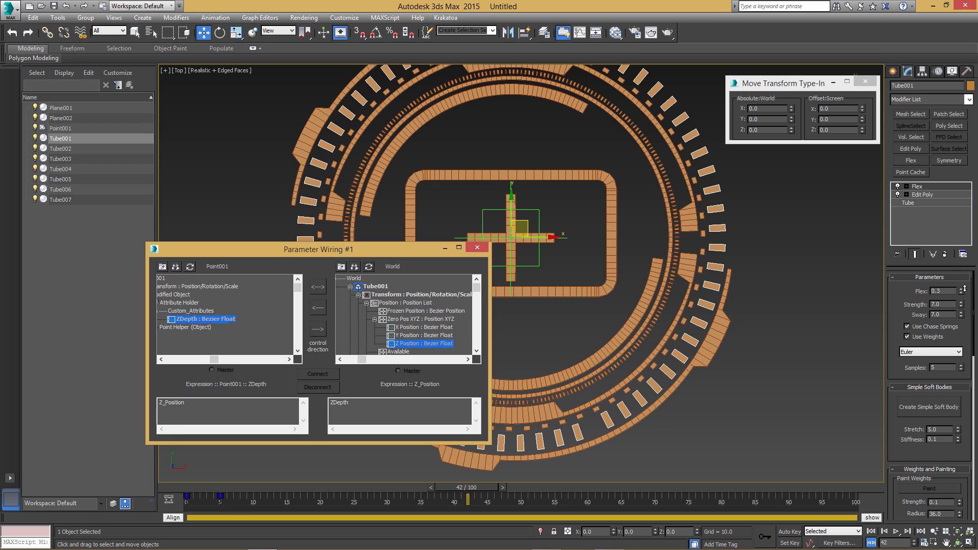
{"action": "left_click", "coordinate": [357, 402]}
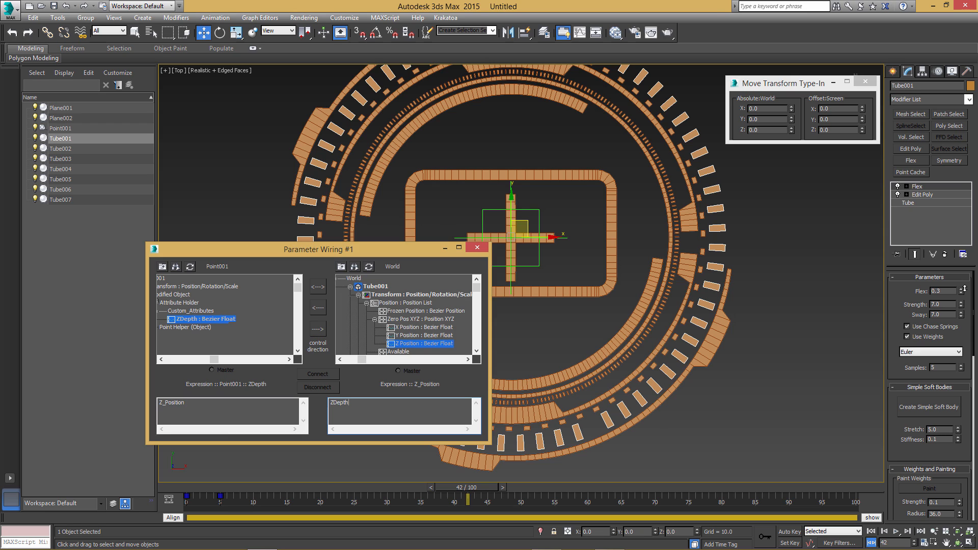
{"action": "type", "text": "*2"}
{"action": "left_click", "coordinate": [318, 329]}
{"action": "left_click", "coordinate": [317, 374]}
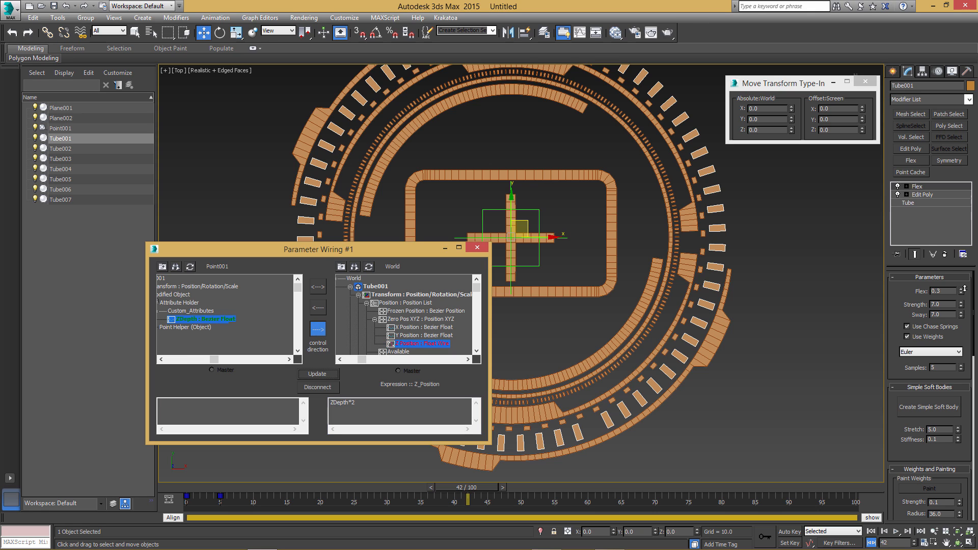
Wire the Point helper's ZDepth one-way to Tube002's Z Position with the expression ZDepth*4
{"action": "left_click", "coordinate": [61, 149]}
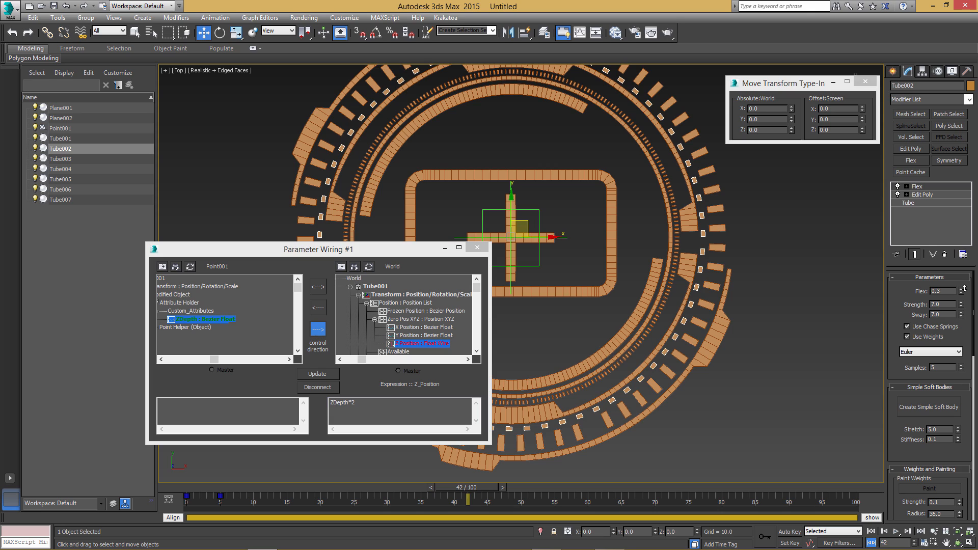
{"action": "left_click", "coordinate": [368, 266]}
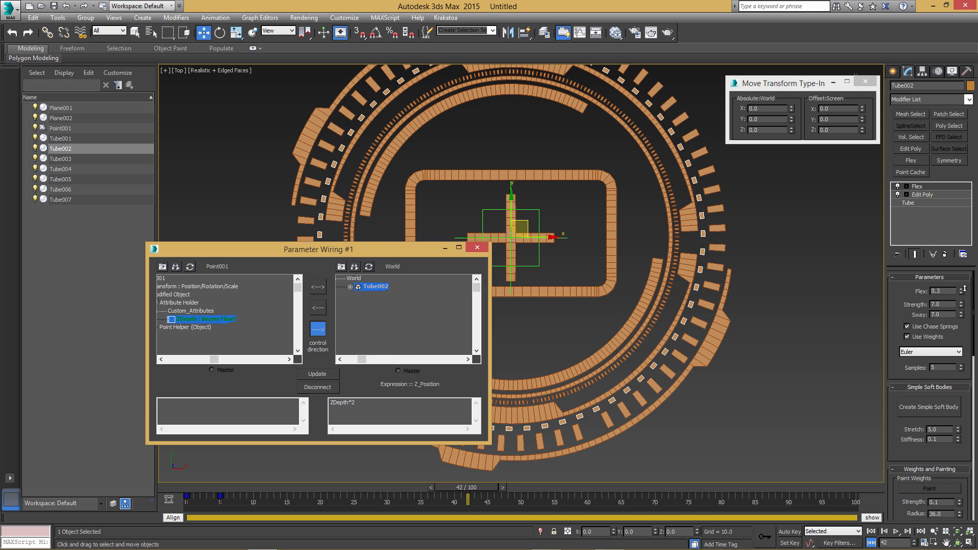
{"action": "left_click", "coordinate": [350, 287]}
{"action": "left_click", "coordinate": [358, 294]}
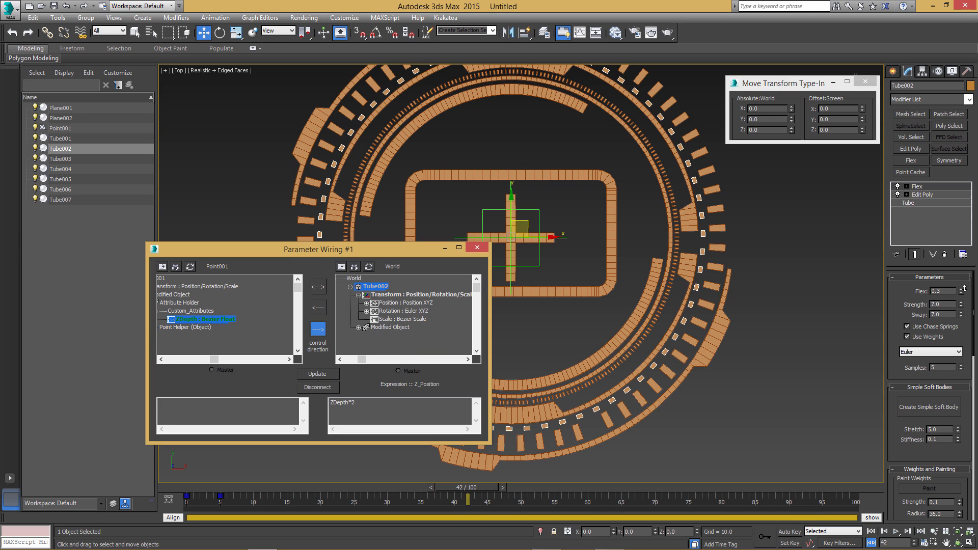
{"action": "left_click", "coordinate": [366, 302]}
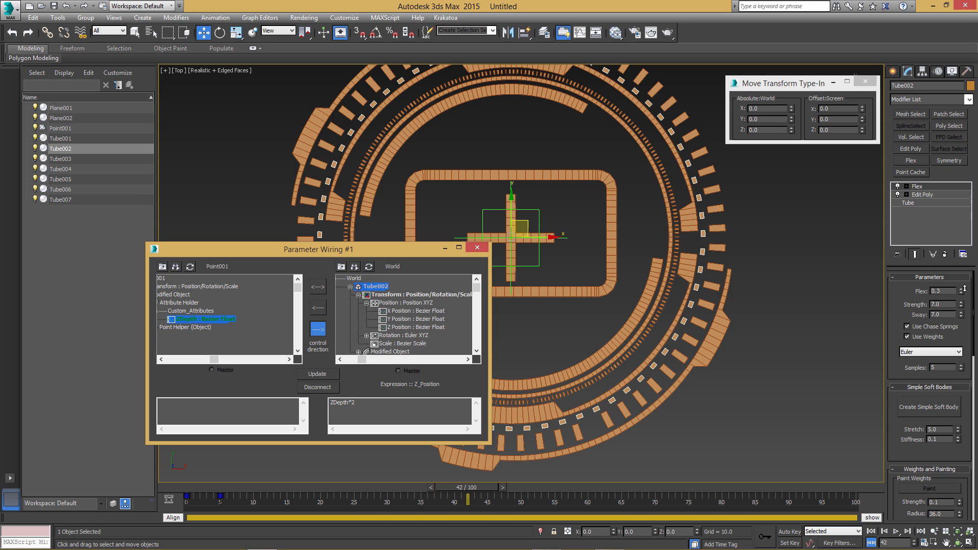
{"action": "left_click", "coordinate": [415, 327]}
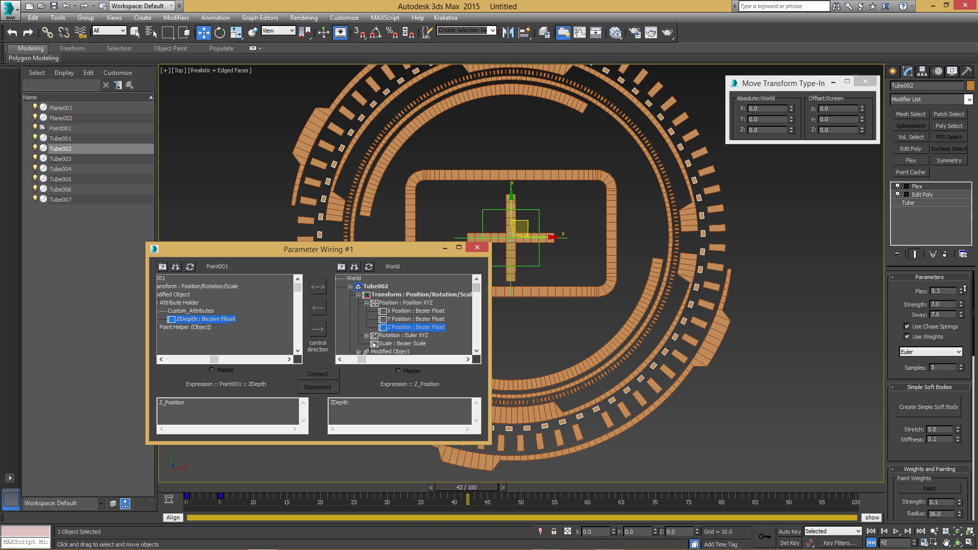
{"action": "left_click", "coordinate": [357, 404]}
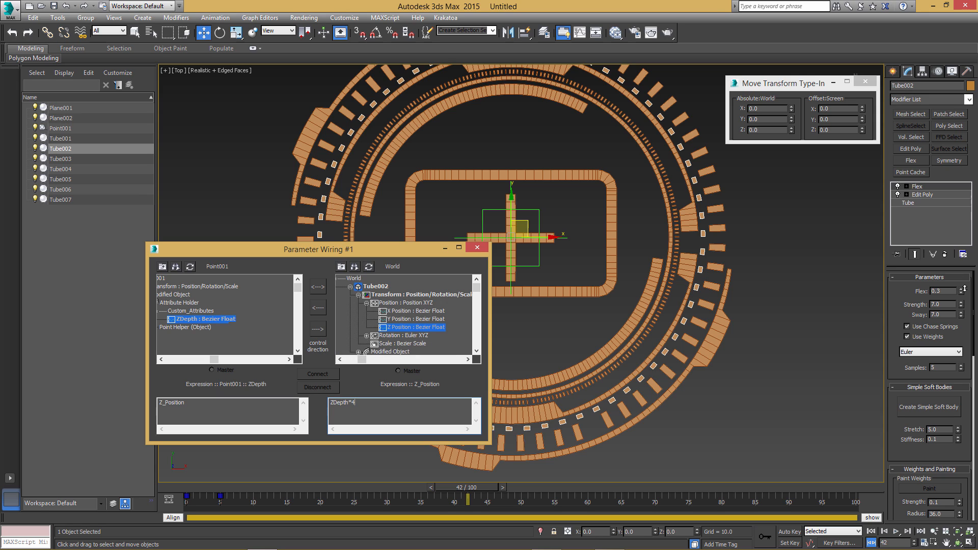
{"action": "left_click", "coordinate": [317, 329]}
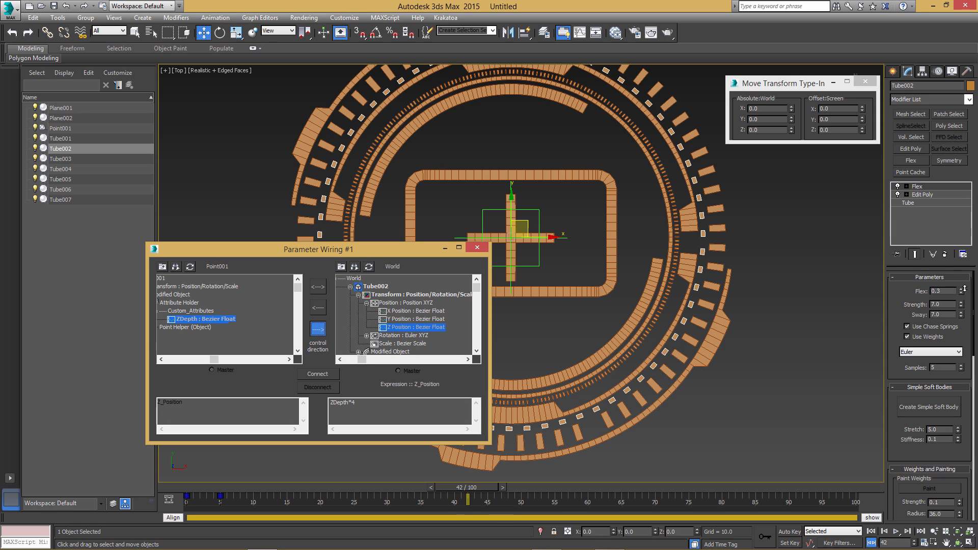
{"action": "left_click", "coordinate": [317, 374]}
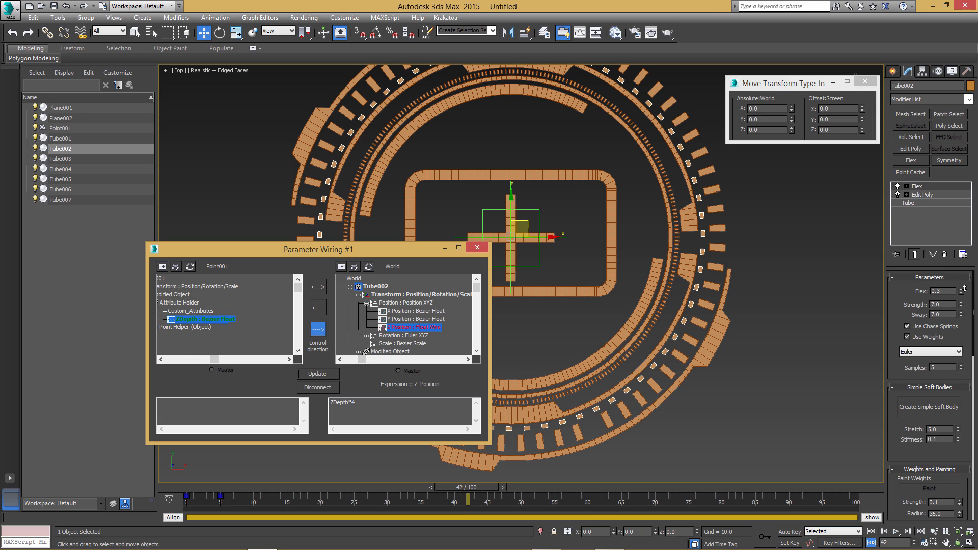
Wire ZDepth one-way to Tube003's Z Position with the expression ZDepth*6
{"action": "left_click", "coordinate": [689, 219]}
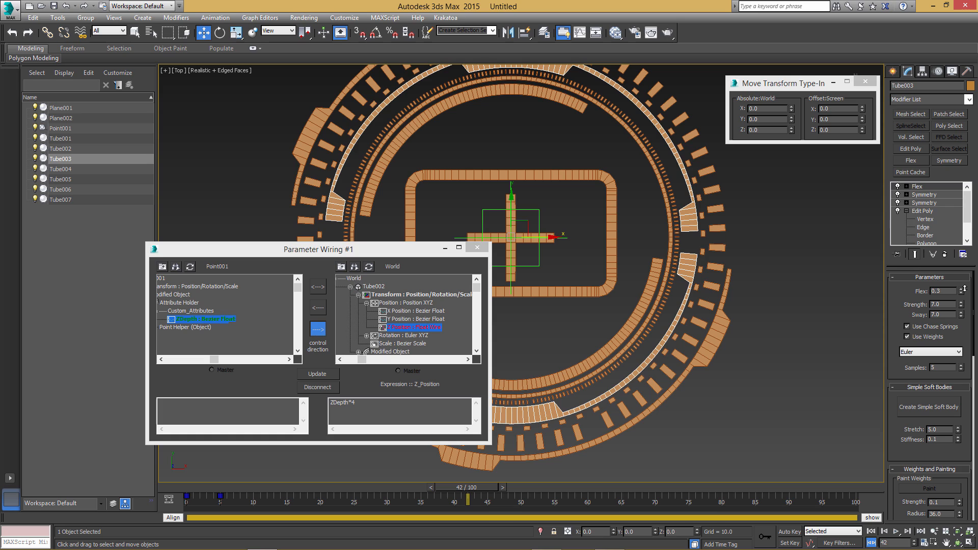
{"action": "left_click", "coordinate": [369, 266]}
{"action": "left_click", "coordinate": [349, 287]}
{"action": "left_click", "coordinate": [358, 294]}
{"action": "left_click", "coordinate": [366, 303]}
{"action": "left_click", "coordinate": [415, 327]}
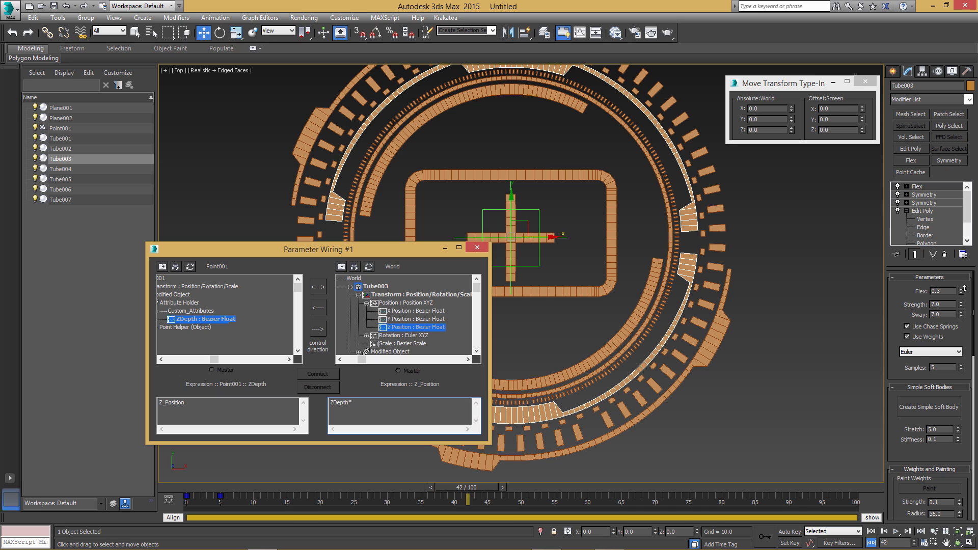
{"action": "left_click", "coordinate": [318, 329]}
{"action": "left_click", "coordinate": [318, 374]}
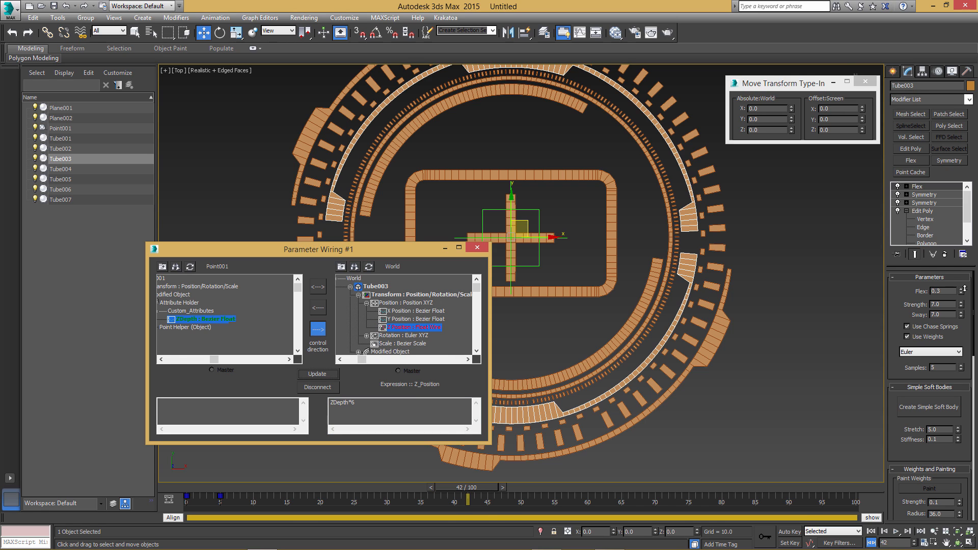
Wire ZDepth one-way to Tube004's Z Position with the expression ZDepth*8
{"action": "left_click", "coordinate": [60, 169]}
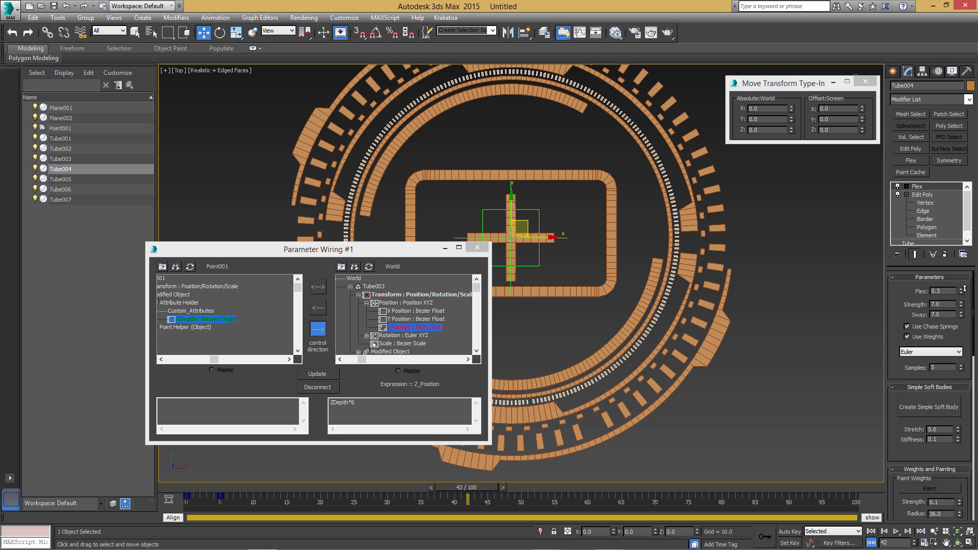
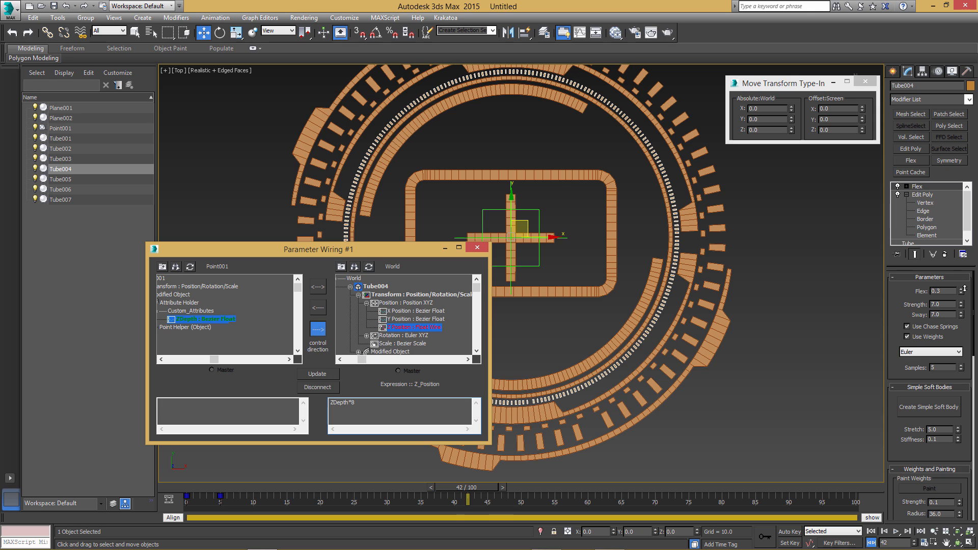
{"action": "key", "text": "Tab"}
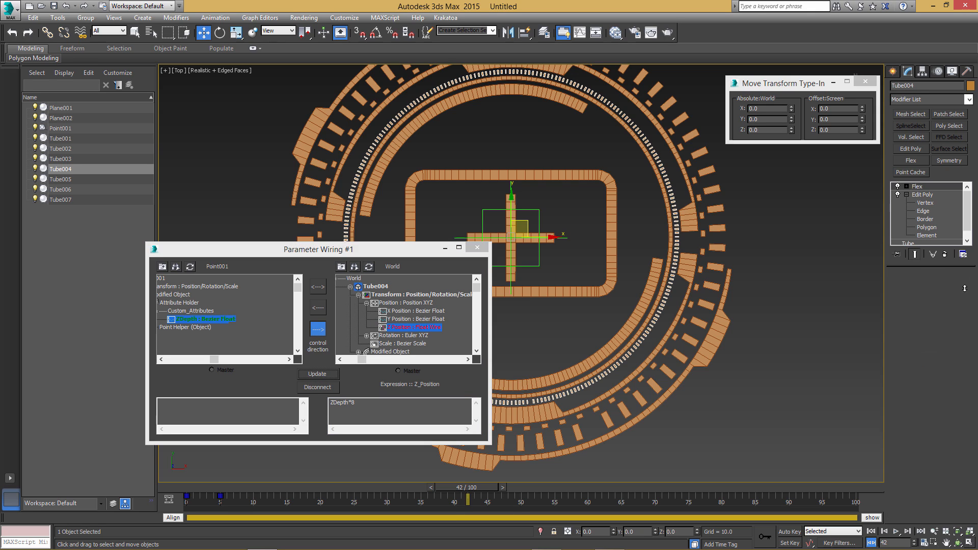
Wire ZDepth one-way to Tube005's Z Position with the expression ZDepth*10
{"action": "key", "text": "Down"}
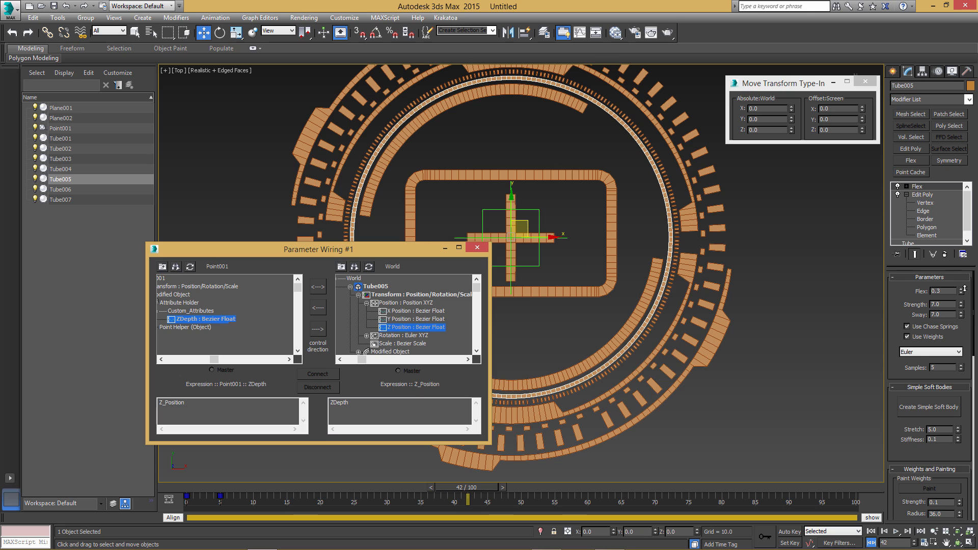
{"action": "left_click", "coordinate": [346, 407]}
{"action": "type", "text": "*10"}
{"action": "left_click", "coordinate": [318, 329]}
{"action": "left_click", "coordinate": [317, 374]}
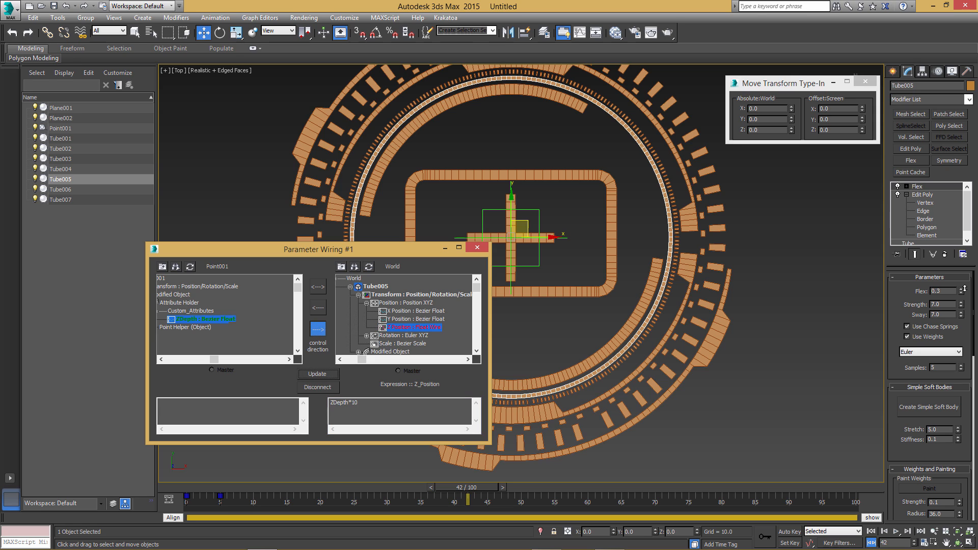
Wire ZDepth one-way to Tube006's Z Position with the expression ZDepth*12
{"action": "left_click", "coordinate": [60, 189]}
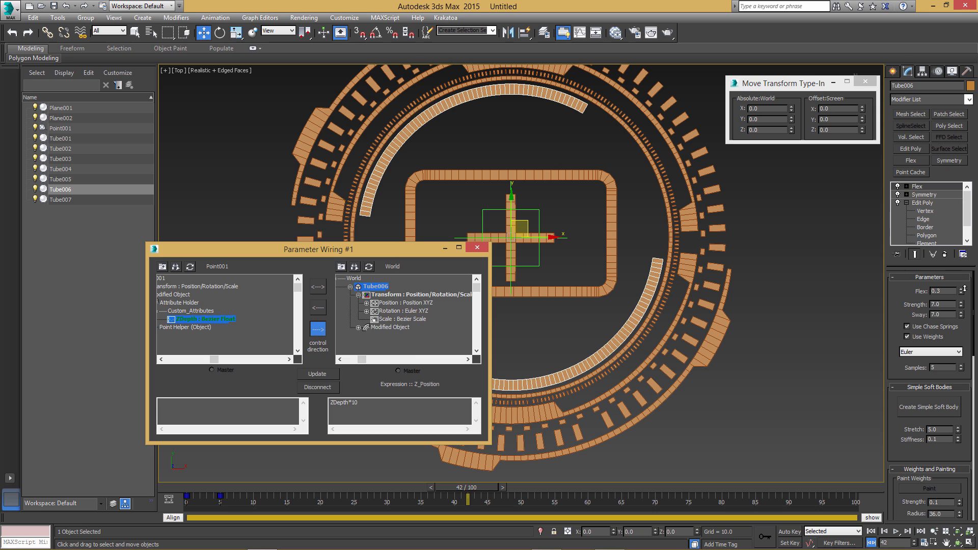
{"action": "left_click", "coordinate": [366, 302]}
{"action": "left_click", "coordinate": [416, 327]}
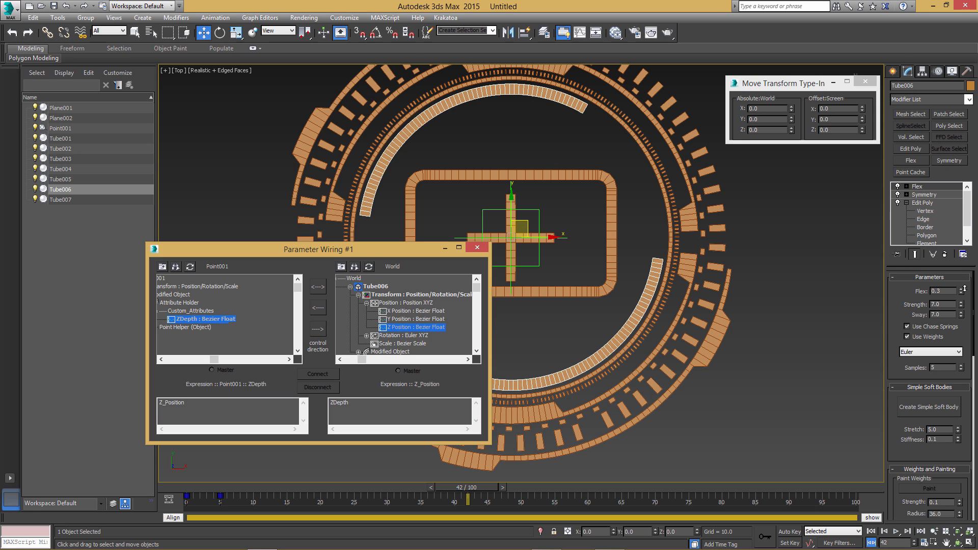
{"action": "type", "text": "12"}
{"action": "left_click", "coordinate": [318, 329]}
{"action": "left_click", "coordinate": [317, 374]}
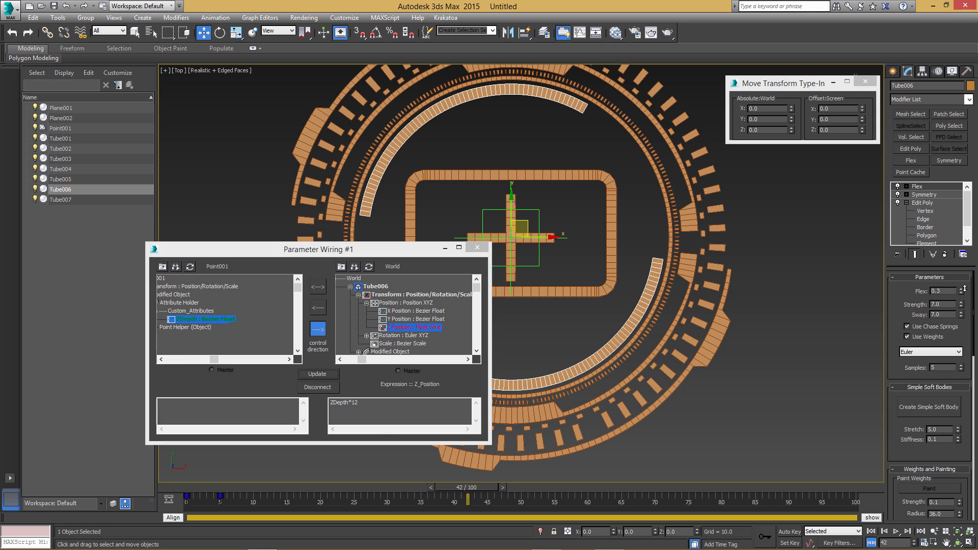
Examine Plane001's Position List and its Frozen Position as a wiring target, and close Parameter Wiring without connecting
{"action": "key", "text": "ctrl+z"}
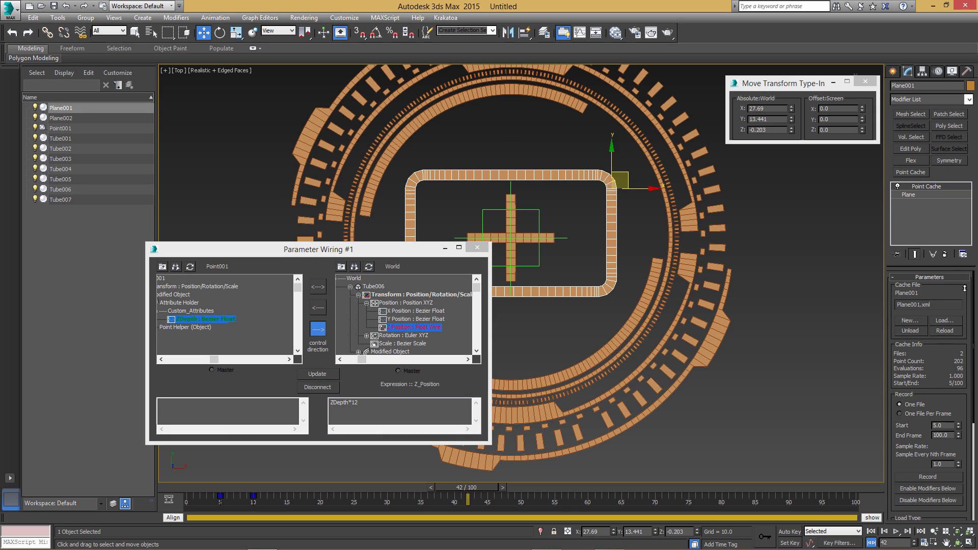
{"action": "left_click", "coordinate": [367, 303]}
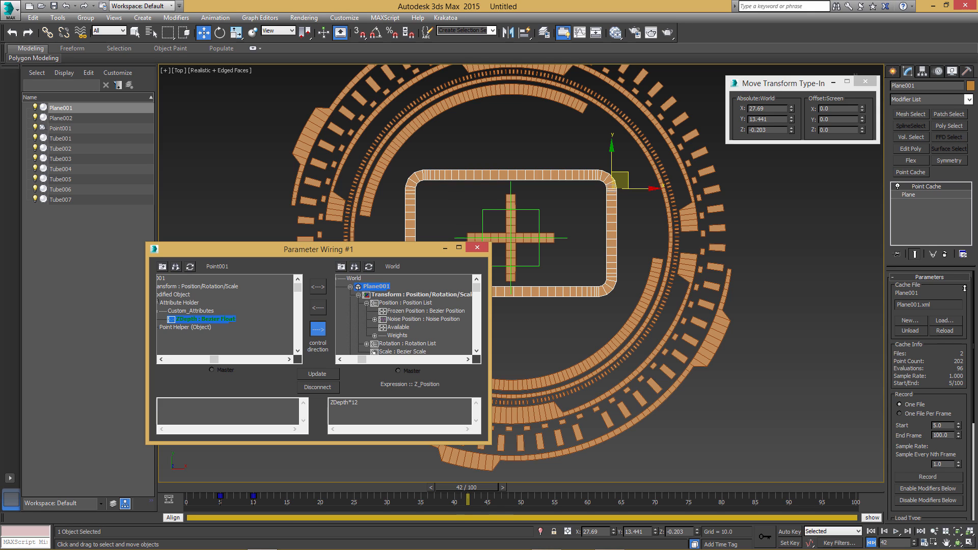
{"action": "left_click", "coordinate": [426, 310]}
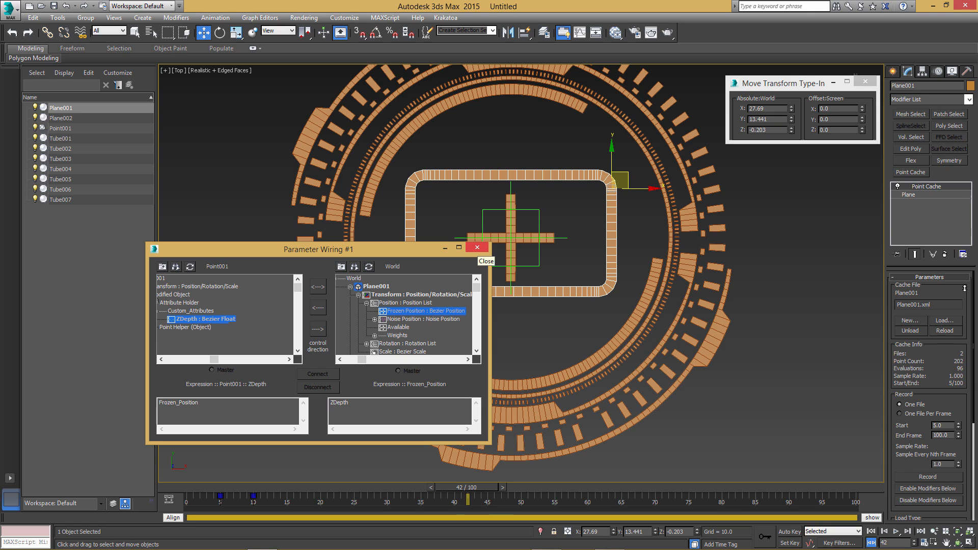
{"action": "left_click", "coordinate": [477, 247]}
Group Plane001 and Plane002 as Center and try freezing the group's transform
{"action": "key", "text": "ctrl+d"}
{"action": "key", "text": "ctrl+z"}
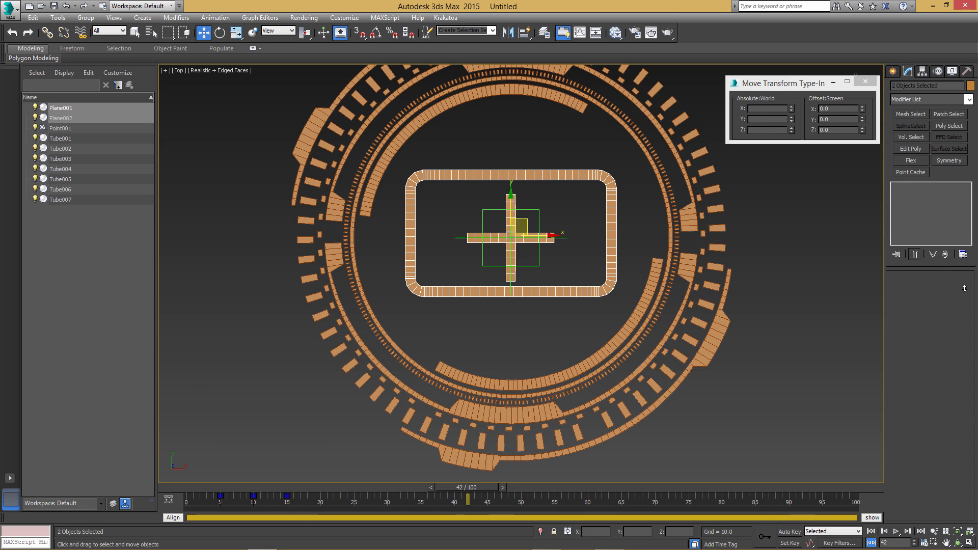
{"action": "key", "text": "alt+g"}
{"action": "key", "text": "Return"}
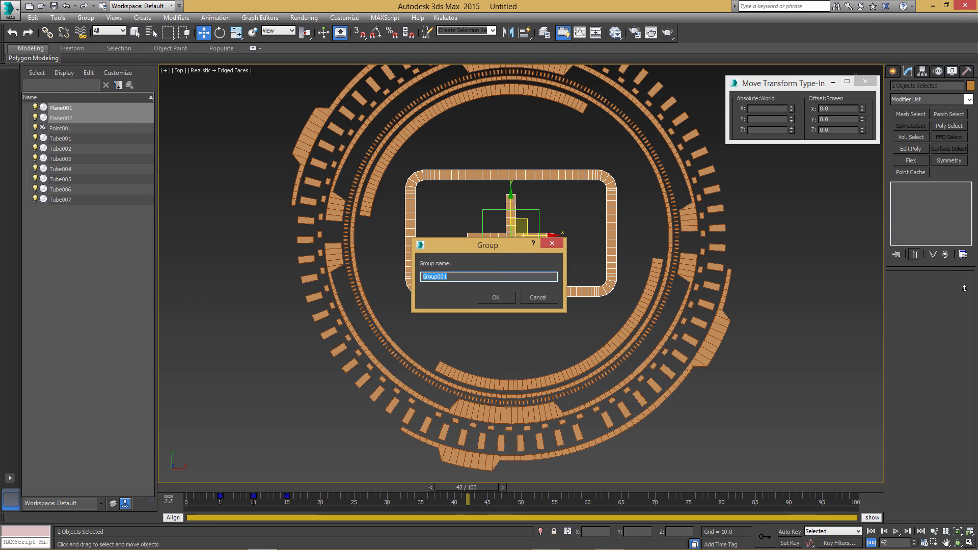
{"action": "type", "text": "Center"}
{"action": "key", "text": "Return"}
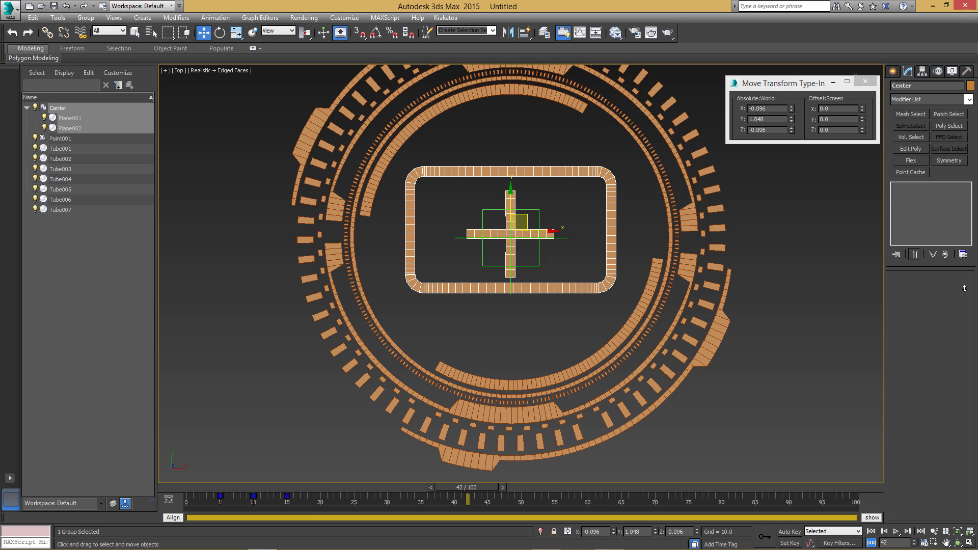
{"action": "right_click", "coordinate": [583, 194], "text": "alt"}
{"action": "left_click", "coordinate": [543, 153]}
{"action": "key", "text": "Return"}
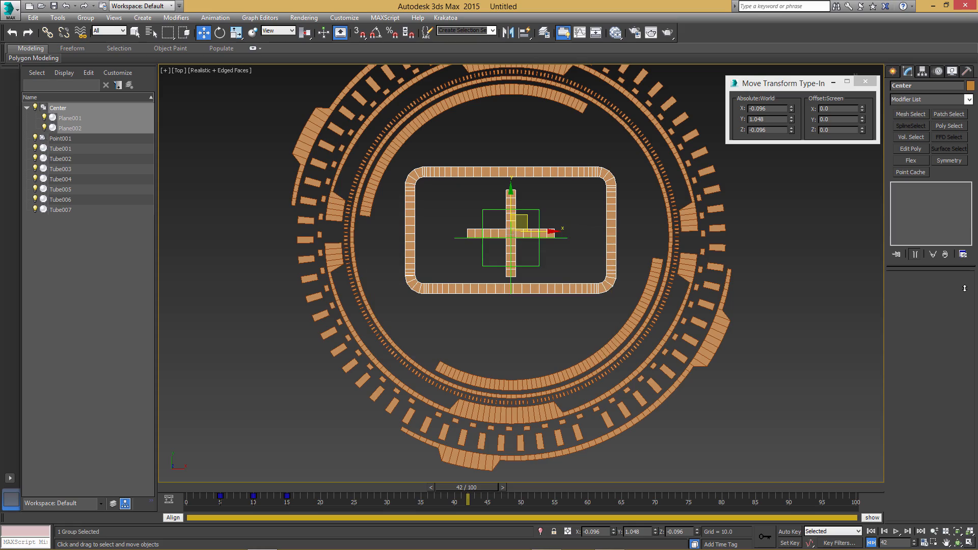
Check the Center group's motion along the timeline and undo the grouping of the two planes
{"action": "left_click_drag", "start_coordinate": [467, 488], "coordinate": [320, 488]}
{"action": "key", "text": "w"}
{"action": "key", "text": "ctrl+z"}
{"action": "key", "text": "ctrl+z"}
{"action": "key", "text": "ctrl+z"}
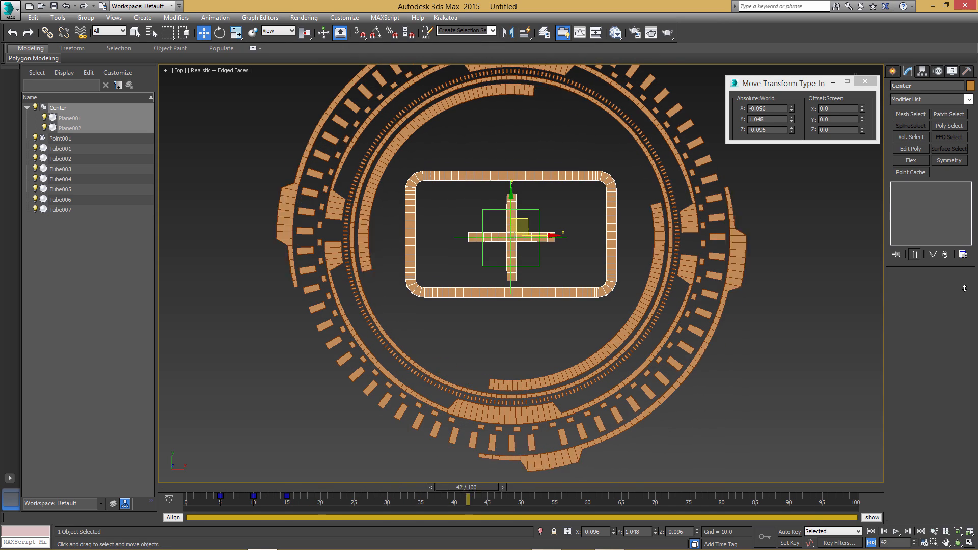
Move the timeline to frame 18 and try freezing the transforms of the ungrouped Plane001 and Plane002
{"action": "key", "text": "q"}
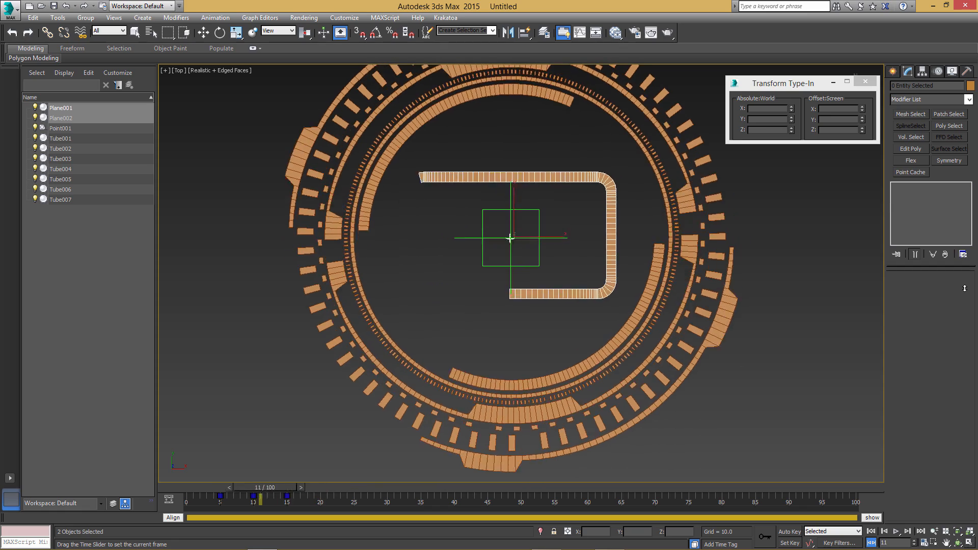
{"action": "key", "text": "comma"}
{"action": "key", "text": "comma"}
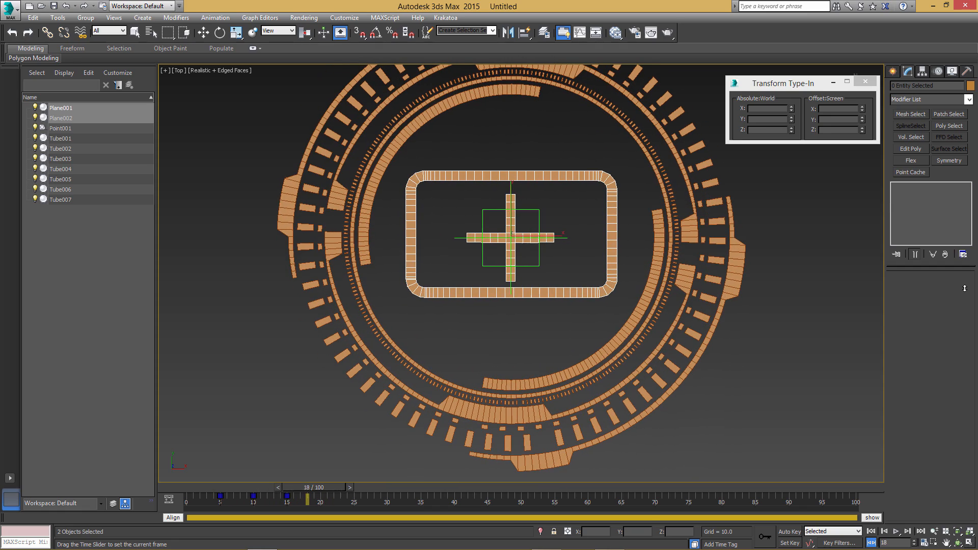
{"action": "key", "text": "w"}
{"action": "right_click", "coordinate": [594, 173], "text": "alt"}
{"action": "left_click", "coordinate": [556, 139]}
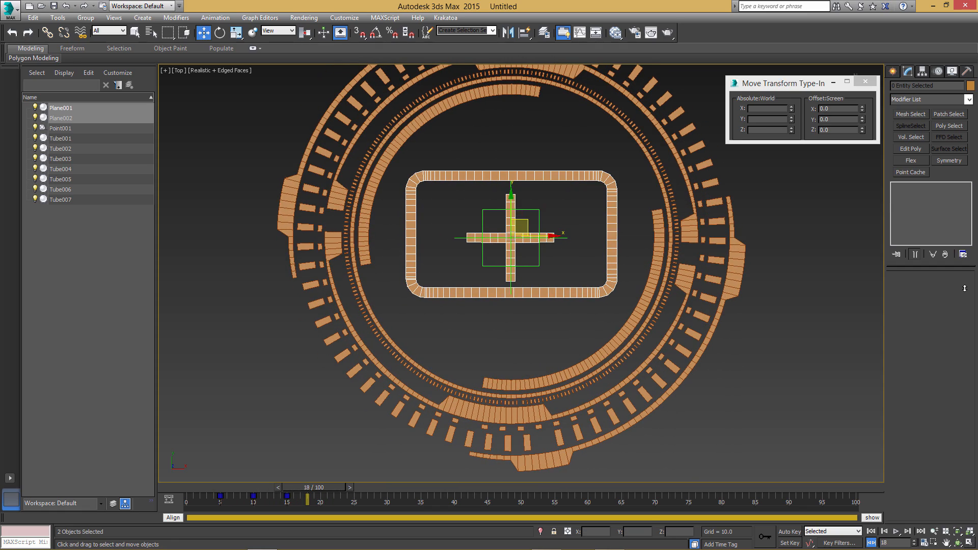
{"action": "key", "text": "Return"}
Advance the timeline to frame 25 to check the two planes' motion, and undo the last change
{"action": "key", "text": "q"}
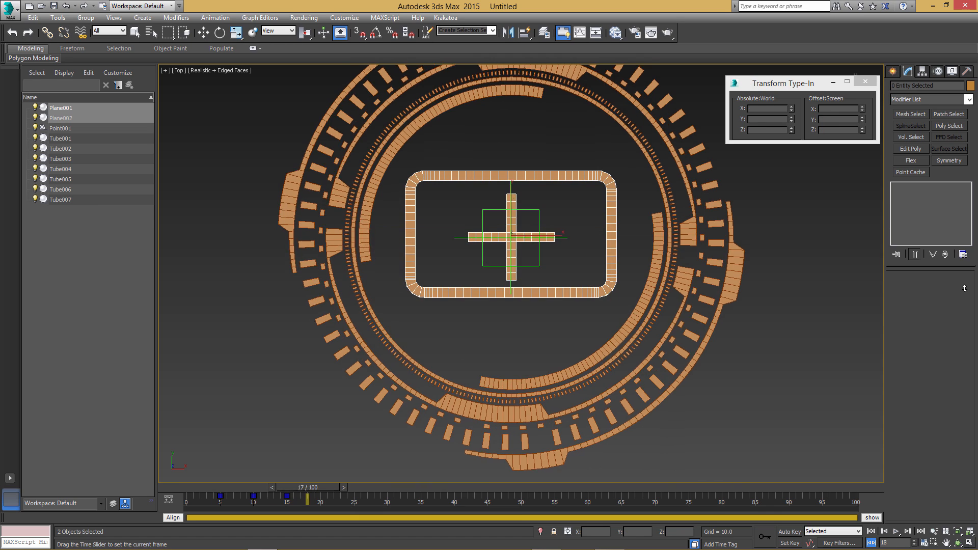
{"action": "key", "text": "period"}
{"action": "key", "text": "period"}
{"action": "key", "text": "period"}
{"action": "key", "text": "period"}
{"action": "key", "text": "period"}
{"action": "key", "text": "period"}
{"action": "key", "text": "period"}
{"action": "key", "text": "w"}
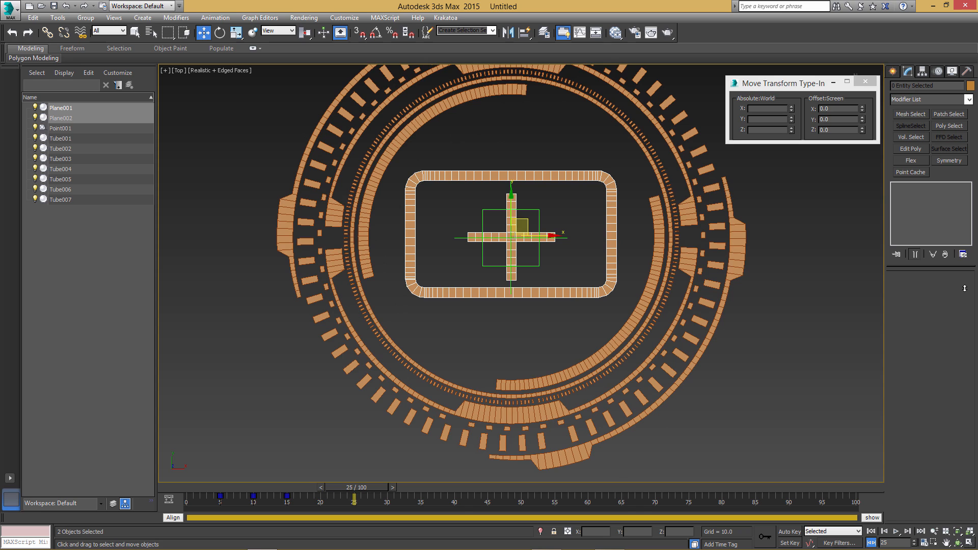
{"action": "key", "text": "ctrl+z"}
Step the timeline back and forth, stopping at frame 24, to examine how Plane001 moves with its noise animation
{"action": "key", "text": "q"}
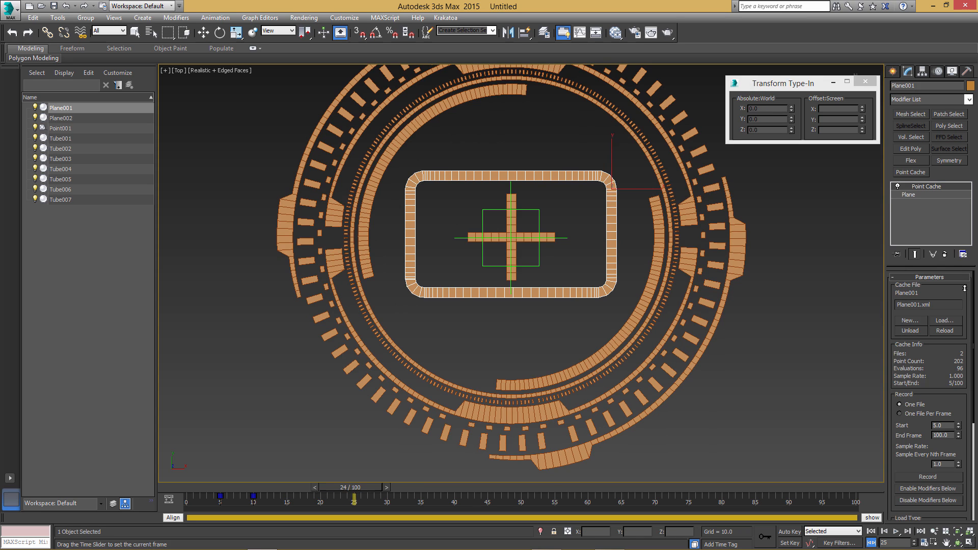
{"action": "key", "text": "comma"}
{"action": "key", "text": "comma"}
{"action": "key", "text": "comma"}
{"action": "key", "text": "comma"}
{"action": "key", "text": "comma"}
{"action": "key", "text": "comma"}
{"action": "key", "text": "comma"}
{"action": "key", "text": "comma"}
{"action": "key", "text": "comma"}
{"action": "key", "text": "comma"}
{"action": "key", "text": "comma"}
{"action": "key", "text": "comma"}
{"action": "key", "text": "comma"}
{"action": "key", "text": "comma"}
{"action": "key", "text": "comma"}
{"action": "key", "text": "comma"}
{"action": "key", "text": "period"}
{"action": "key", "text": "period"}
{"action": "key", "text": "period"}
{"action": "key", "text": "period"}
{"action": "key", "text": "period"}
{"action": "key", "text": "period"}
{"action": "key", "text": "period"}
{"action": "key", "text": "period"}
{"action": "key", "text": "period"}
{"action": "key", "text": "period"}
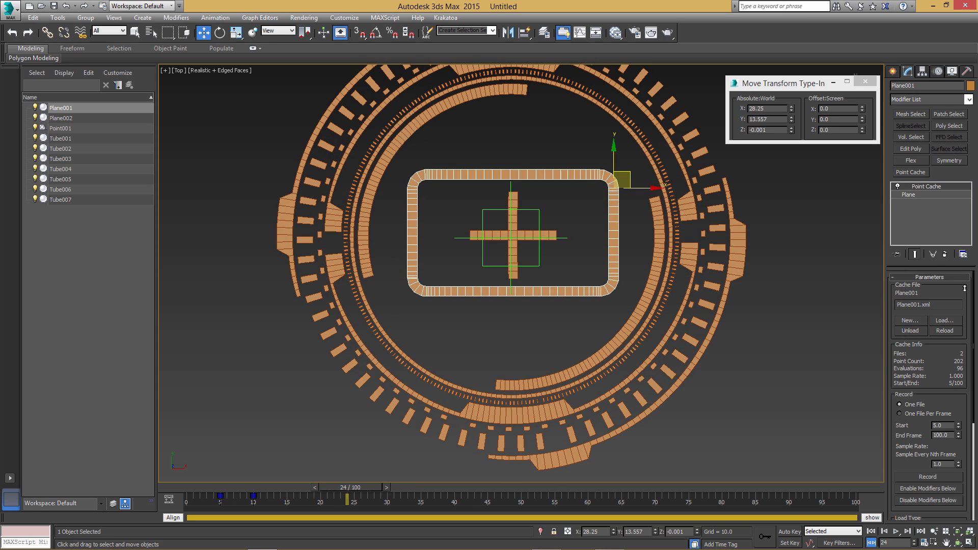
Add a Position XYZ controller to the available slot of Plane001's position list
{"action": "left_click", "coordinate": [937, 71]}
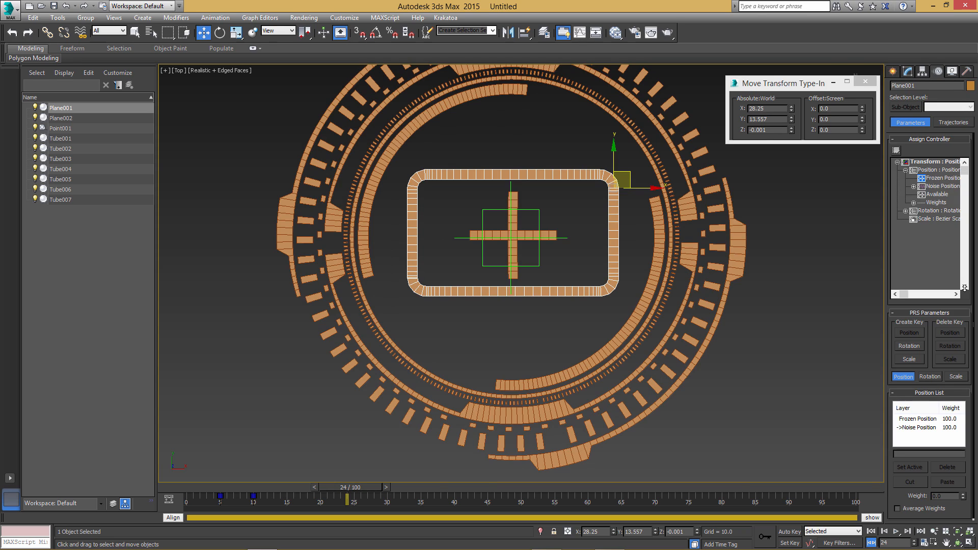
{"action": "left_click", "coordinate": [937, 194]}
{"action": "left_click", "coordinate": [896, 151]}
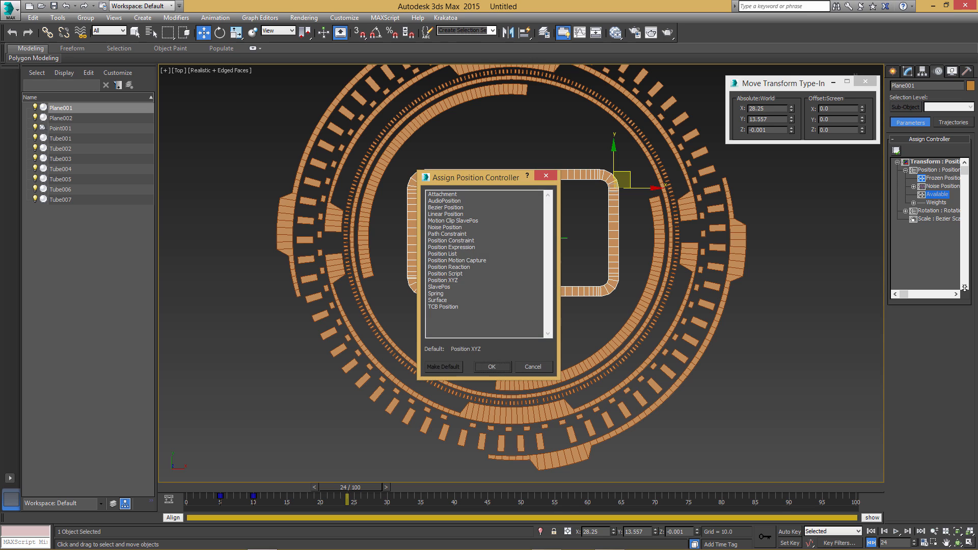
{"action": "left_click", "coordinate": [442, 280]}
{"action": "left_click", "coordinate": [491, 367]}
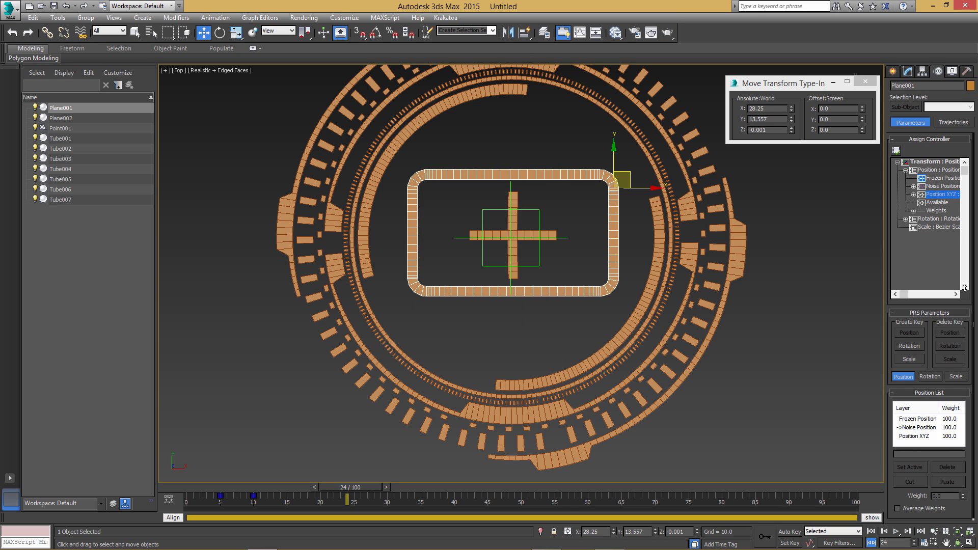
Give Plane002 a Position XYZ controller in the available slot of its position list
{"action": "left_click", "coordinate": [61, 118]}
{"action": "left_click", "coordinate": [937, 194]}
{"action": "left_click", "coordinate": [896, 150]}
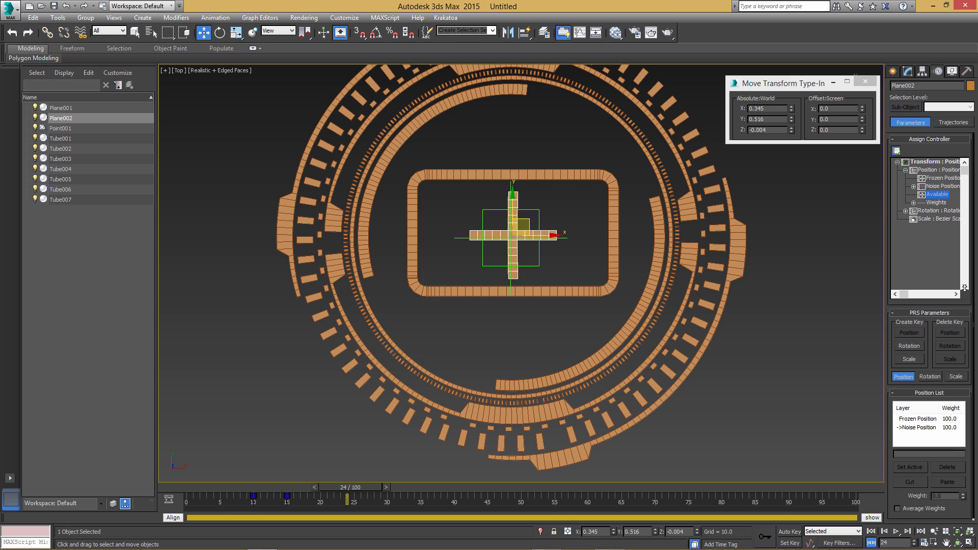
{"action": "left_click", "coordinate": [443, 280]}
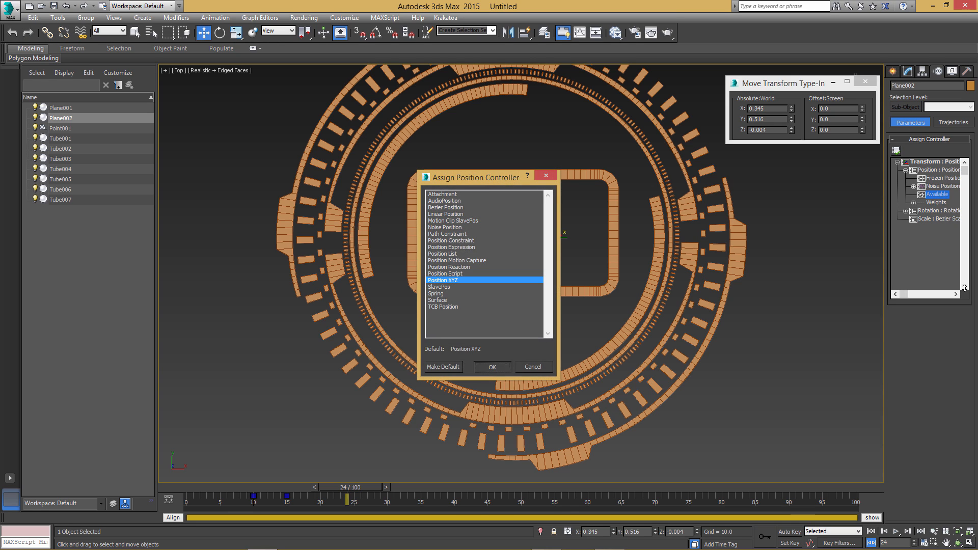
{"action": "left_click", "coordinate": [492, 367]}
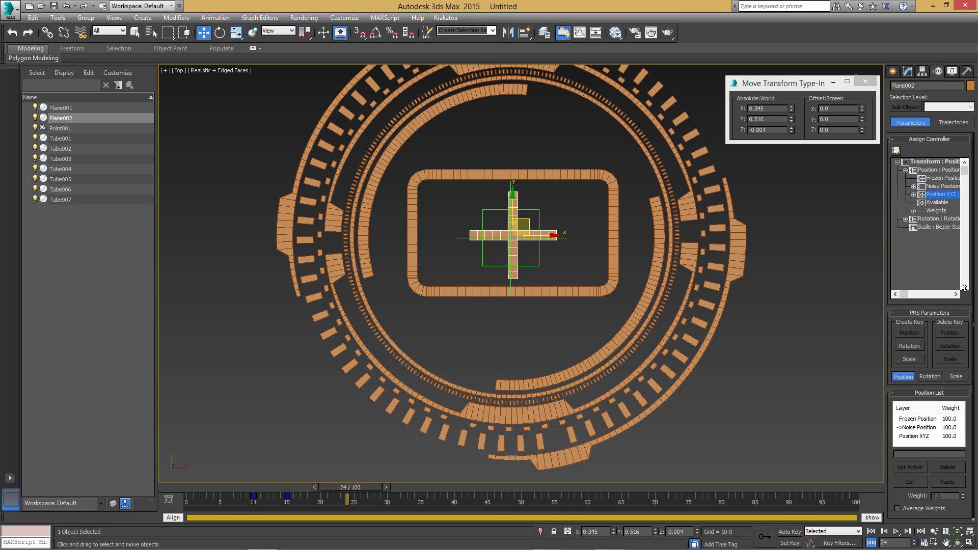
Open parameter wiring from the Point001 helper's ZDepth attribute to the Plane001 border
{"action": "left_click", "coordinate": [539, 210]}
{"action": "right_click", "coordinate": [538, 209]}
{"action": "left_click", "coordinate": [565, 303]}
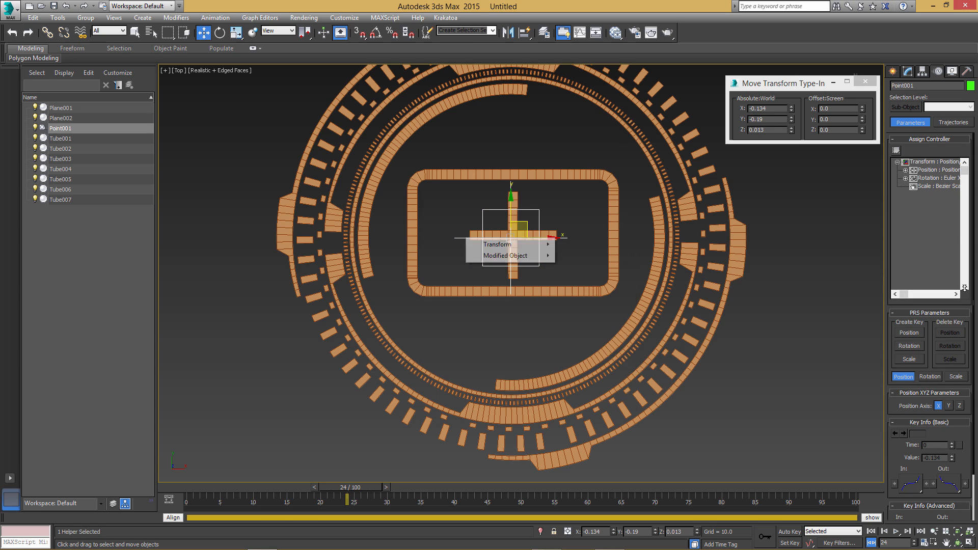
{"action": "mouse_move", "coordinate": [504, 255]}
{"action": "mouse_move", "coordinate": [404, 255]}
{"action": "mouse_move", "coordinate": [319, 255]}
{"action": "left_click", "coordinate": [233, 255]}
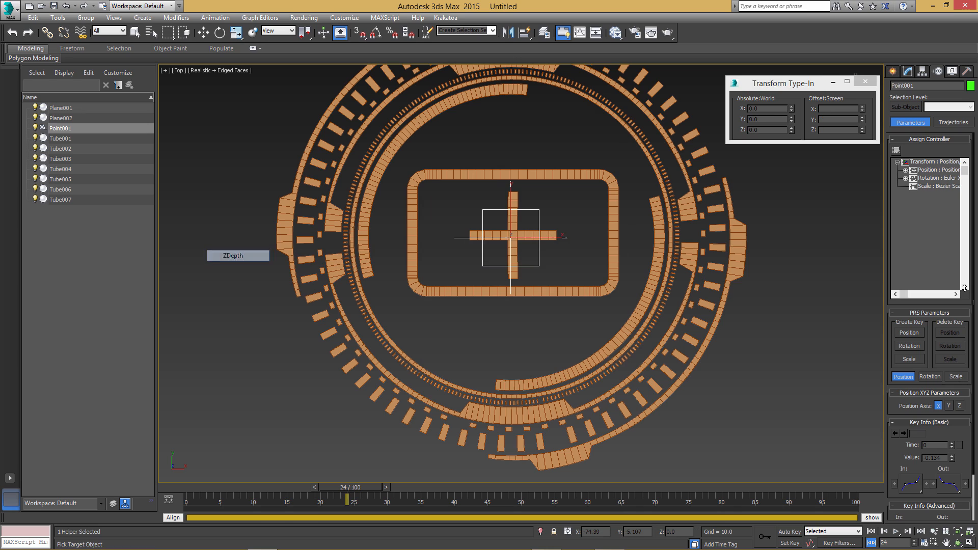
{"action": "left_click", "coordinate": [600, 174]}
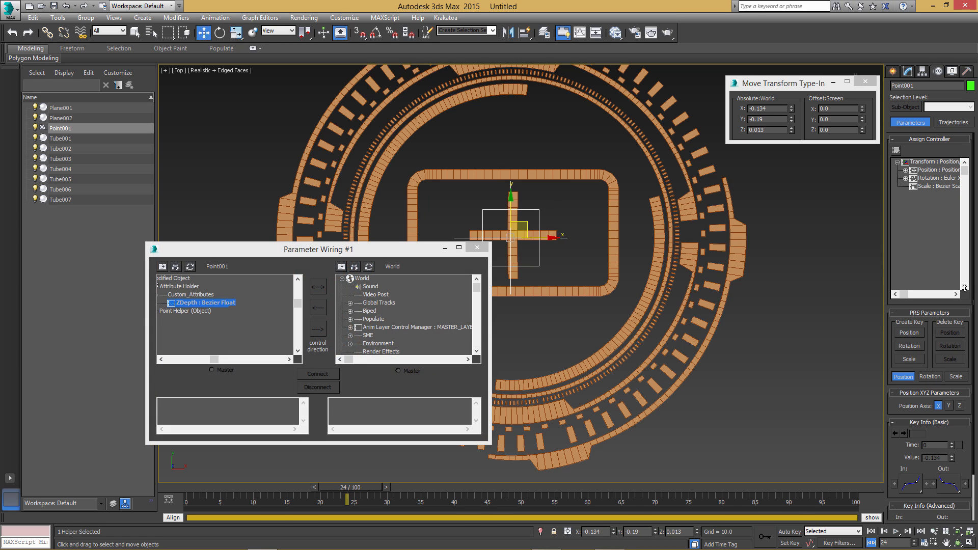
{"action": "key", "text": "ctrl+z"}
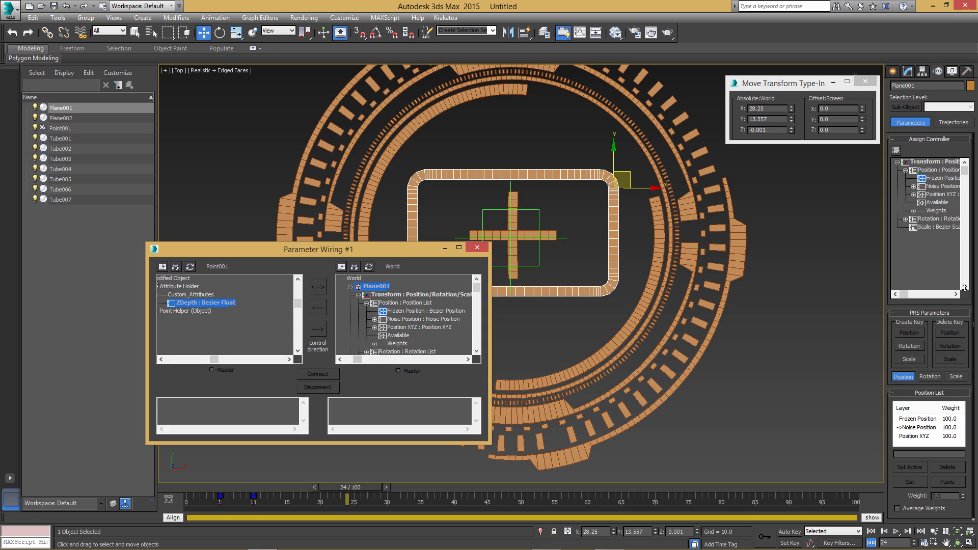
Wire ZDepth one way to the Z Position under Plane001's Position XYZ controller with the expression ZDepth*14
{"action": "left_click", "coordinate": [375, 328]}
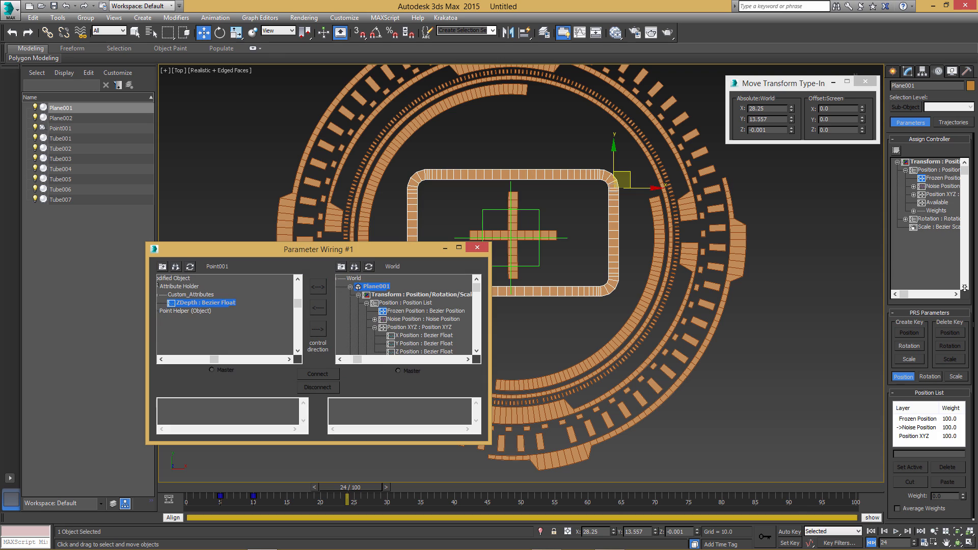
{"action": "left_click_drag", "start_coordinate": [316, 249], "coordinate": [194, 208]}
{"action": "left_click", "coordinate": [302, 311]}
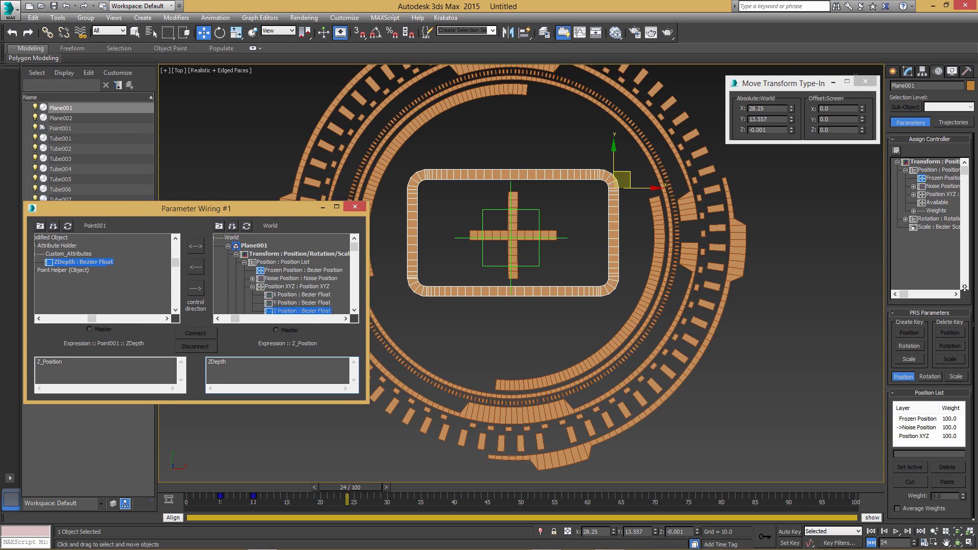
{"action": "left_click", "coordinate": [195, 288]}
{"action": "left_click", "coordinate": [195, 333]}
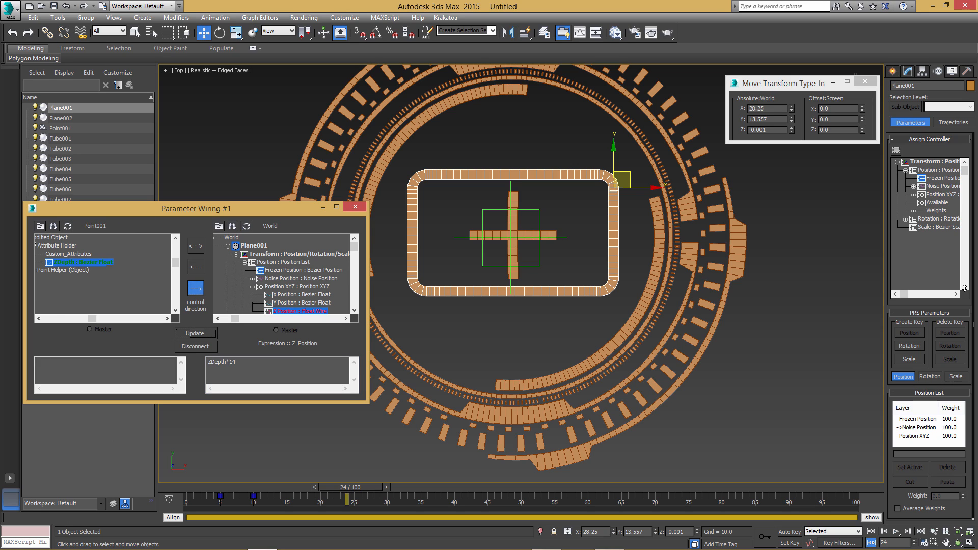
Load Plane002 as the wiring target and drive its Position XYZ Z Position from ZDepth with the expression ZDepth*16
{"action": "left_click", "coordinate": [513, 235]}
{"action": "left_click", "coordinate": [247, 226]}
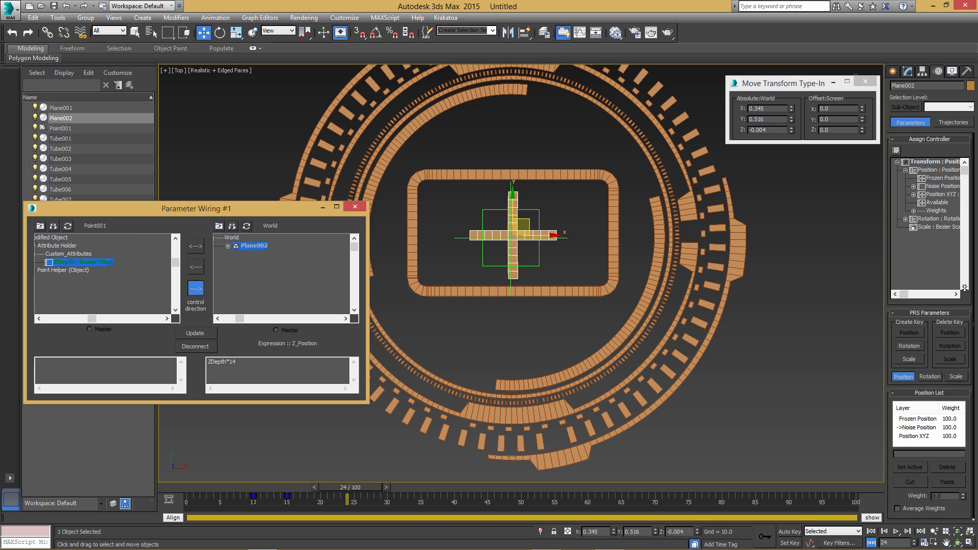
{"action": "left_click", "coordinate": [228, 246]}
{"action": "left_click", "coordinate": [236, 254]}
{"action": "left_click", "coordinate": [244, 263]}
{"action": "left_click", "coordinate": [252, 287]}
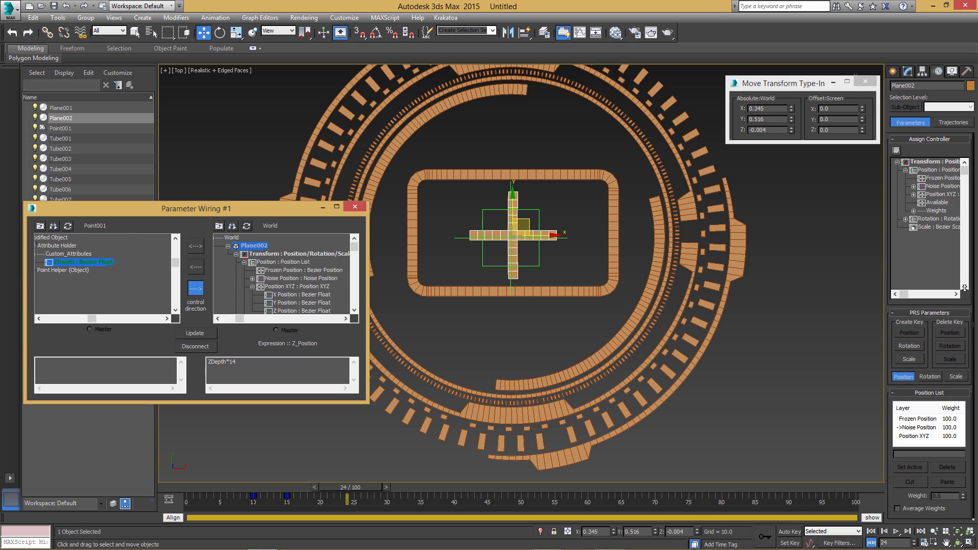
{"action": "left_click", "coordinate": [300, 311]}
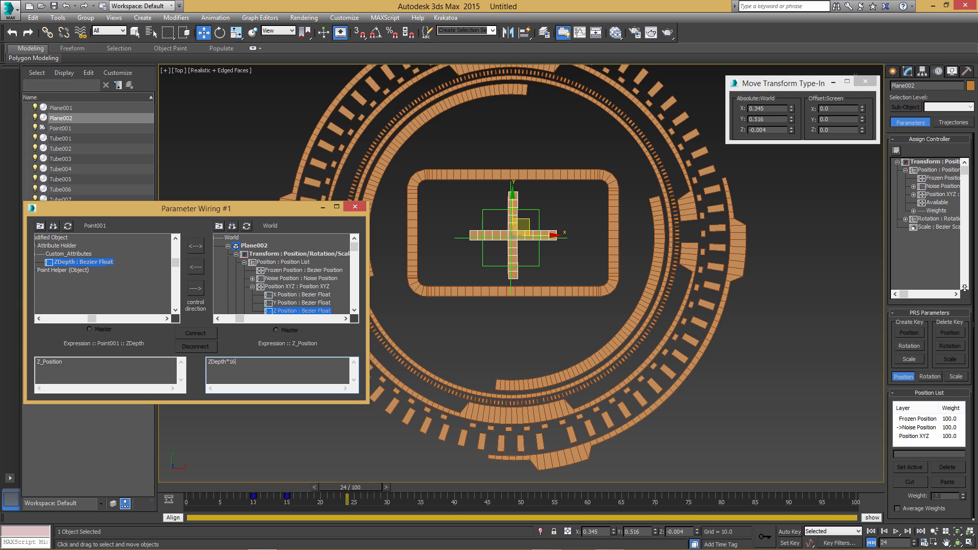
{"action": "left_click", "coordinate": [196, 288]}
{"action": "left_click", "coordinate": [195, 333]}
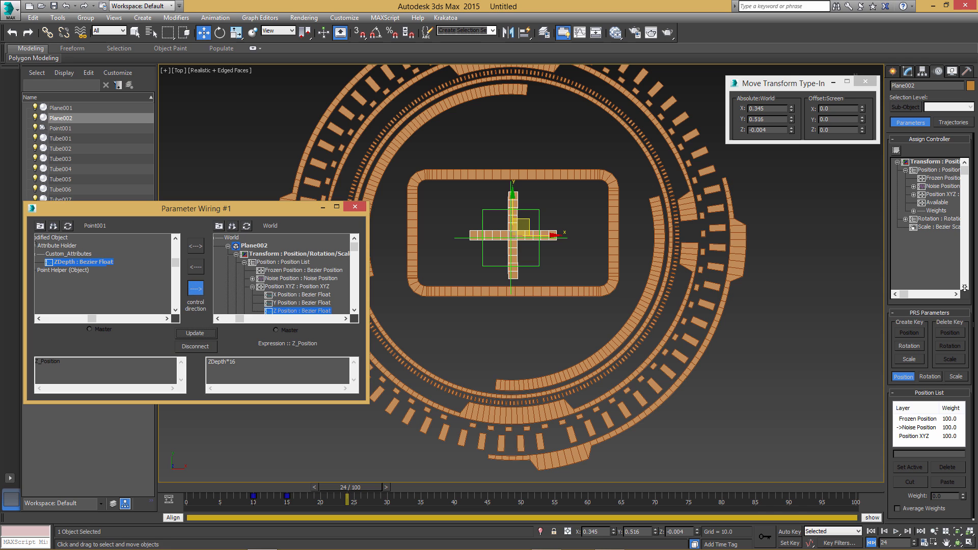
Select the Point001 helper, raise its ZDepth to 10.1 to test the wiring, and close the parameter wiring
{"action": "scroll", "coordinate": [618, 280], "scroll_direction": "down", "scroll_amount": 4}
{"action": "middle_click_drag", "start_coordinate": [618, 279], "coordinate": [597, 258], "text": "alt"}
{"action": "scroll", "coordinate": [597, 258], "scroll_direction": "up", "scroll_amount": 2}
{"action": "left_click", "coordinate": [573, 247]}
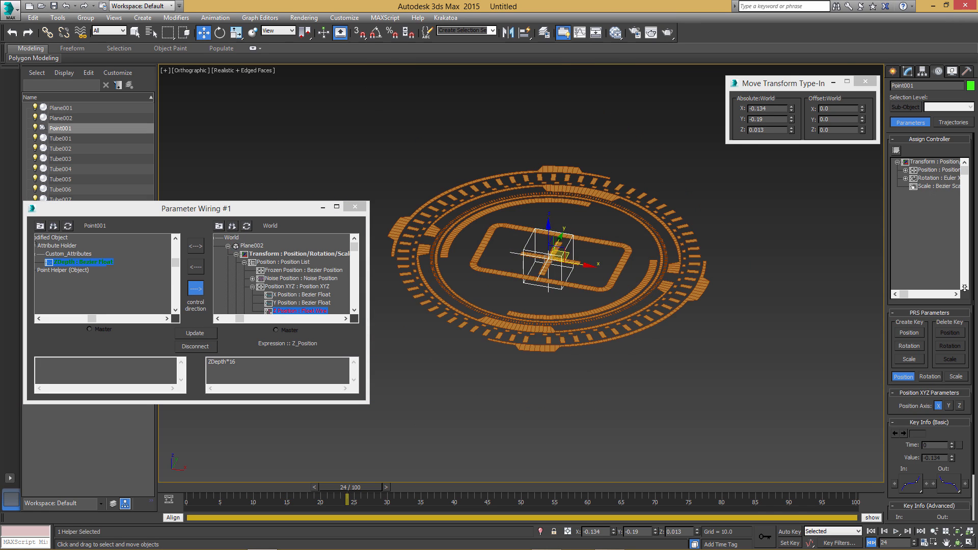
{"action": "left_click", "coordinate": [907, 71]}
{"action": "left_click_drag", "start_coordinate": [964, 289], "coordinate": [965, 289]}
{"action": "left_click", "coordinate": [355, 207]}
Switch to a perspective view of the whole graphic and lower the helper's ZDepth to 0.5
{"action": "key", "text": "p"}
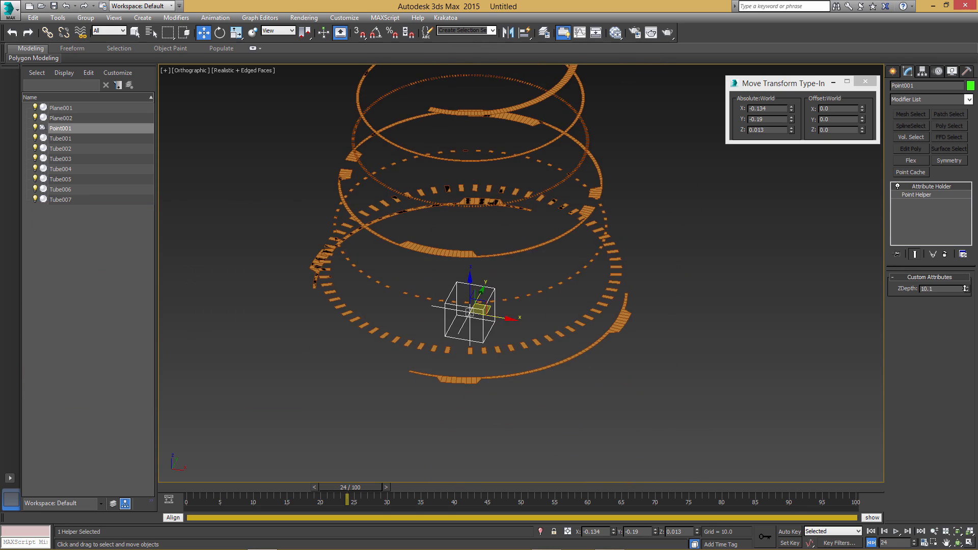
{"action": "scroll", "coordinate": [520, 273], "scroll_direction": "down", "scroll_amount": 6}
{"action": "mouse_move", "coordinate": [520, 274]}
{"action": "middle_mouse_down", "text": "alt"}
{"action": "mouse_move", "coordinate": [545, 252]}
{"action": "mouse_move", "coordinate": [520, 281]}
{"action": "middle_mouse_up", "text": "alt"}
{"action": "left_click_drag", "start_coordinate": [965, 289], "coordinate": [965, 350]}
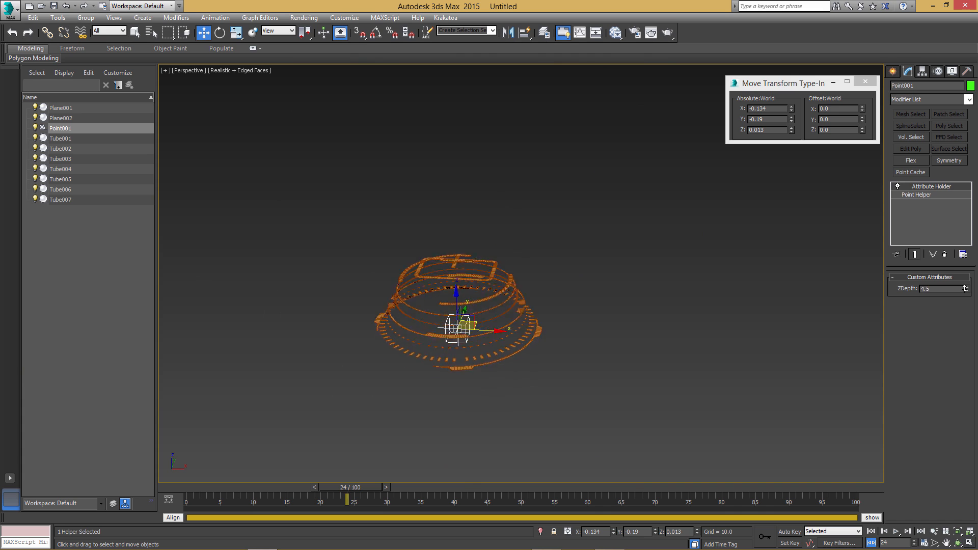
{"action": "mouse_move", "coordinate": [965, 289]}
{"action": "left_mouse_down"}
{"action": "mouse_move", "coordinate": [965, 312]}
{"action": "mouse_move", "coordinate": [965, 271]}
{"action": "mouse_move", "coordinate": [965, 321]}
{"action": "mouse_move", "coordinate": [965, 265]}
{"action": "mouse_move", "coordinate": [965, 288]}
{"action": "left_mouse_up"}
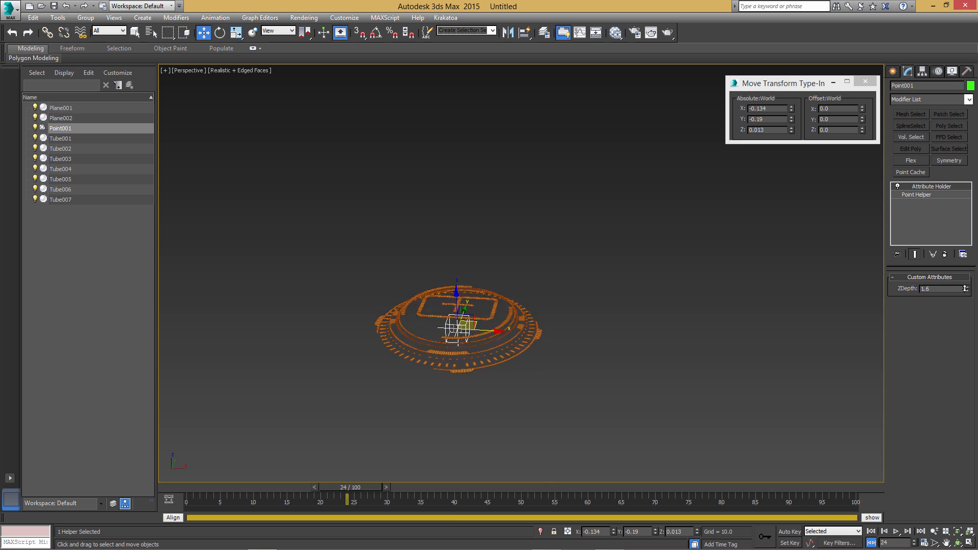
Go to frame 5, turn on Auto Key and key the Point001 helper's ZDepth at 5.0
{"action": "left_click", "coordinate": [350, 487]}
{"action": "mouse_move", "coordinate": [350, 487]}
{"action": "left_mouse_down"}
{"action": "mouse_move", "coordinate": [197, 487]}
{"action": "mouse_move", "coordinate": [228, 487]}
{"action": "left_mouse_up"}
{"action": "key", "text": "w"}
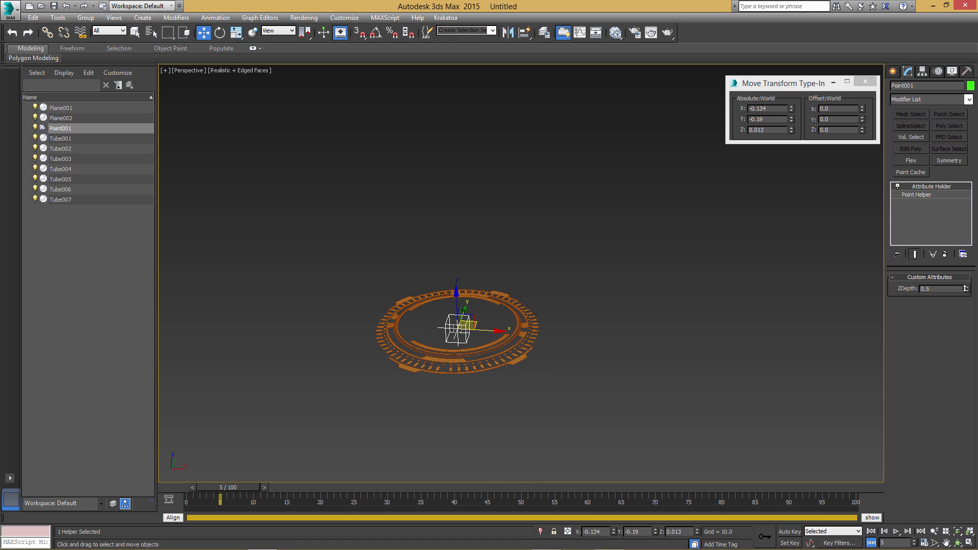
{"action": "key", "text": "n"}
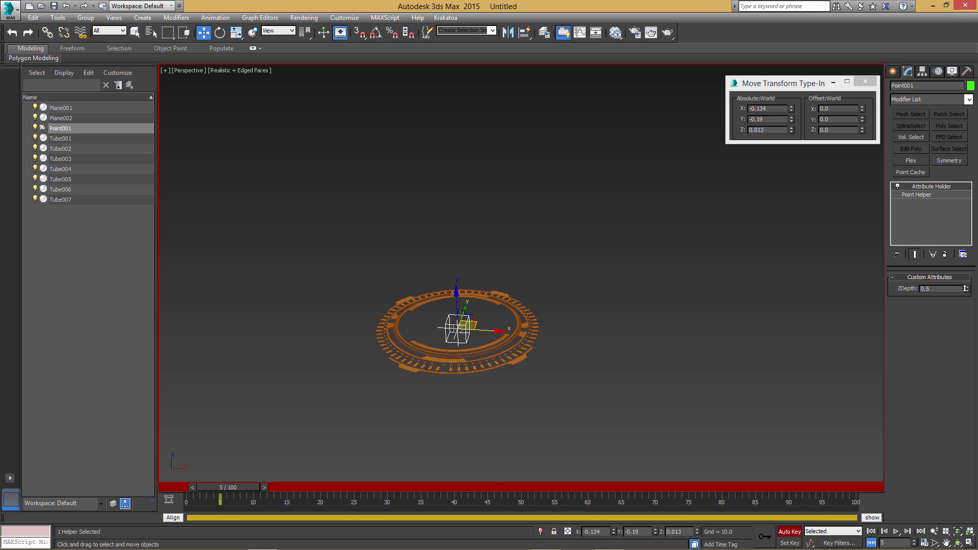
{"action": "left_click", "coordinate": [965, 289]}
{"action": "left_click_drag", "start_coordinate": [965, 288], "coordinate": [965, 289]}
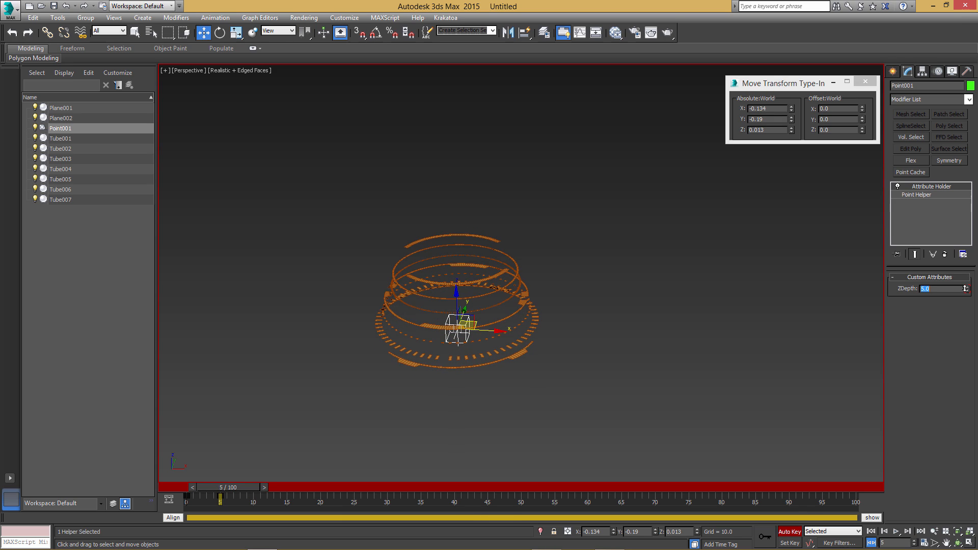
Advance to frame 7 and key the helper's ZDepth at -3
{"action": "key", "text": "period"}
{"action": "key", "text": "period"}
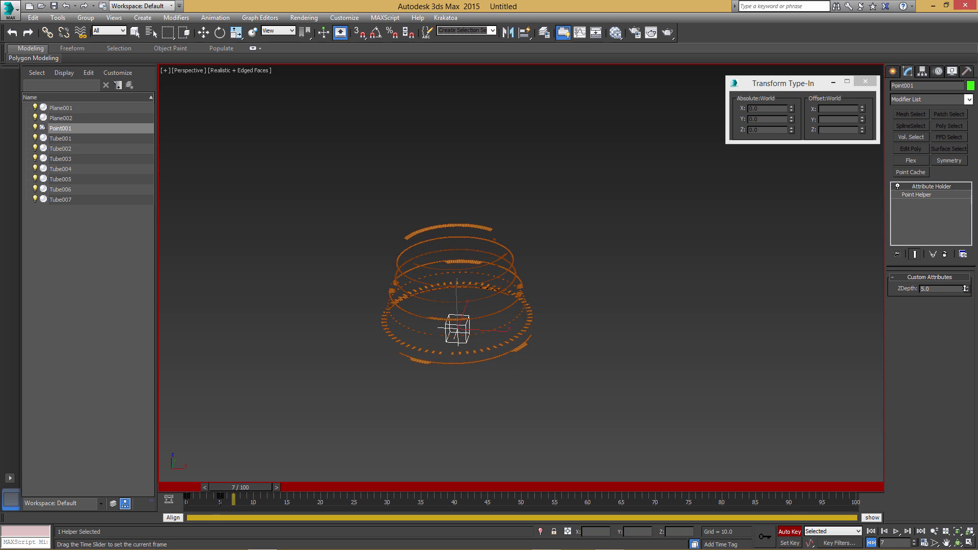
{"action": "key", "text": "w"}
{"action": "left_click", "coordinate": [965, 289]}
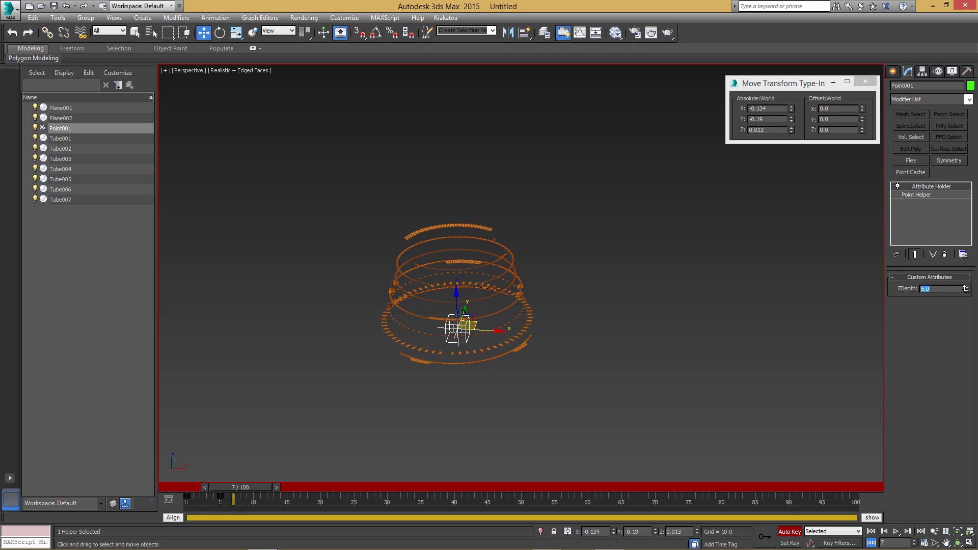
{"action": "type", "text": "-3"}
{"action": "key", "text": "Return"}
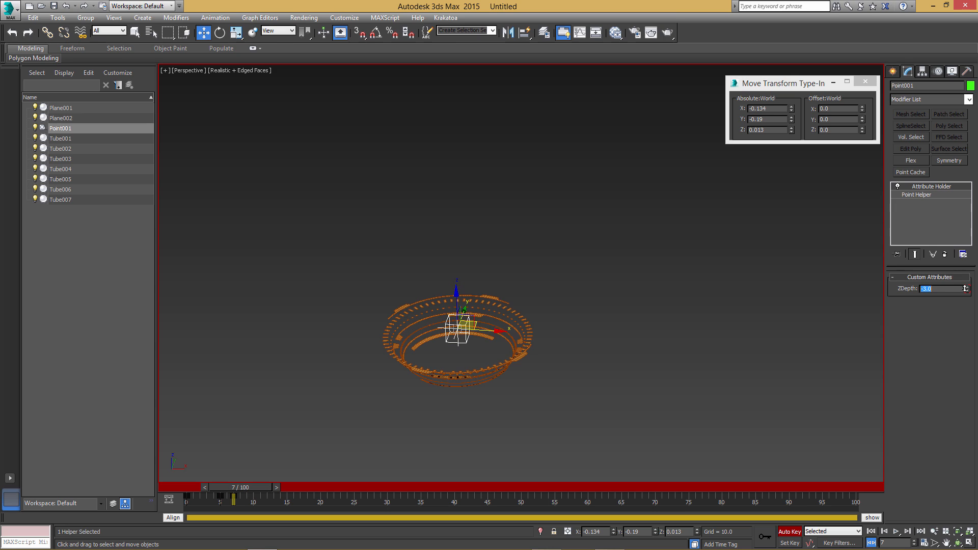
Move the timeline to frame 9 and key ZDepth at 2
{"action": "left_click_drag", "start_coordinate": [240, 487], "coordinate": [253, 487]}
{"action": "key", "text": "w"}
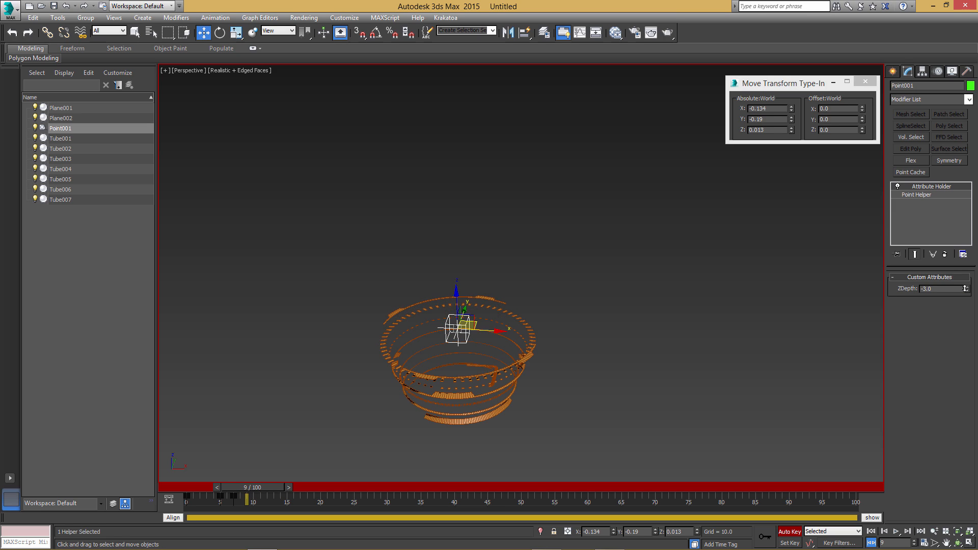
{"action": "key", "text": "Return"}
{"action": "type", "text": "2"}
{"action": "key", "text": "Return"}
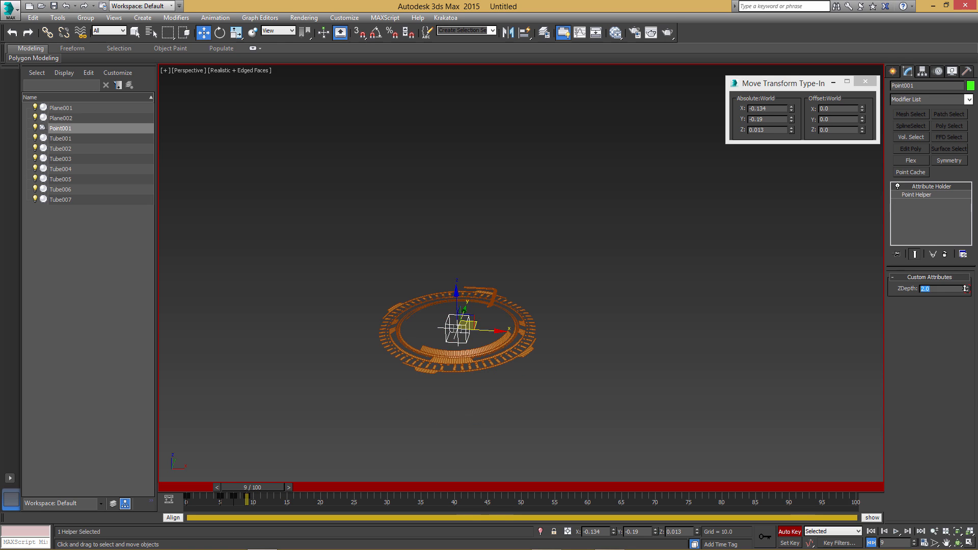
Advance to frame 10 and key ZDepth at 1.0
{"action": "key", "text": "period"}
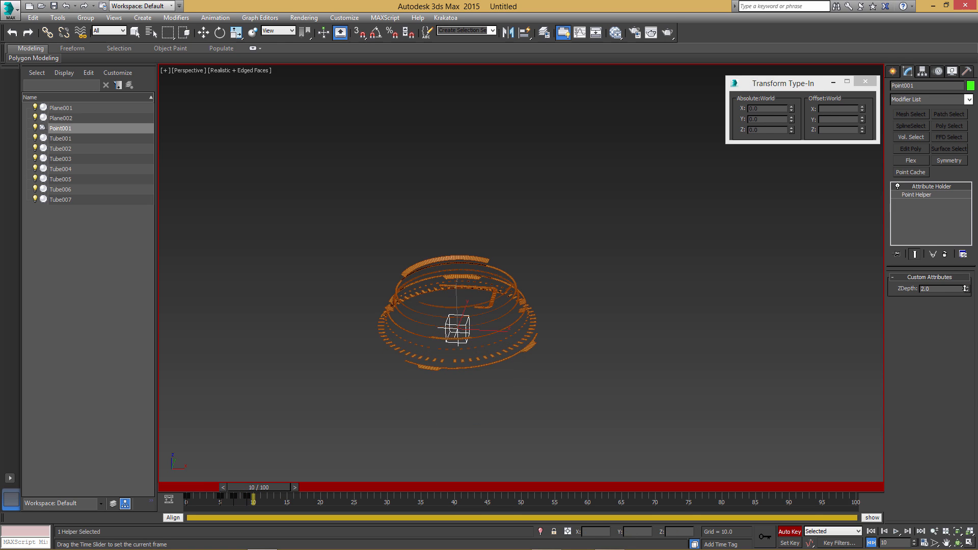
{"action": "key", "text": "w"}
{"action": "left_click", "coordinate": [964, 288]}
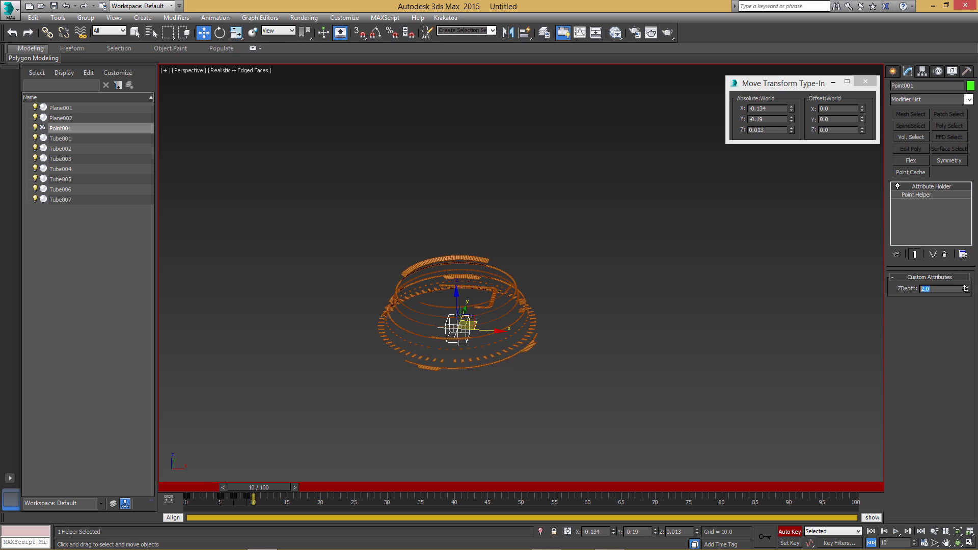
{"action": "left_click", "coordinate": [964, 290]}
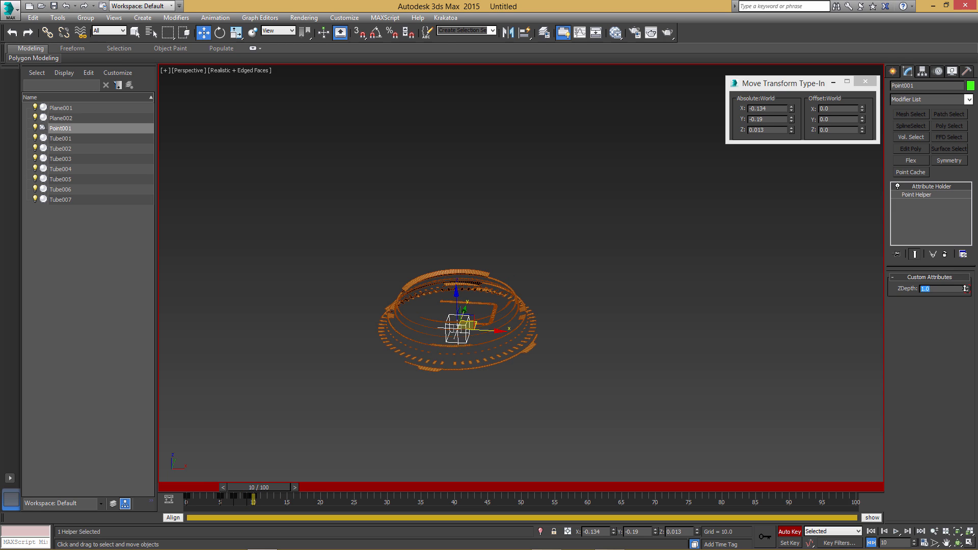
Lower ZDepth to 0 at frame 11 with Auto Key on and return the timeline to frame 0
{"action": "key", "text": "period"}
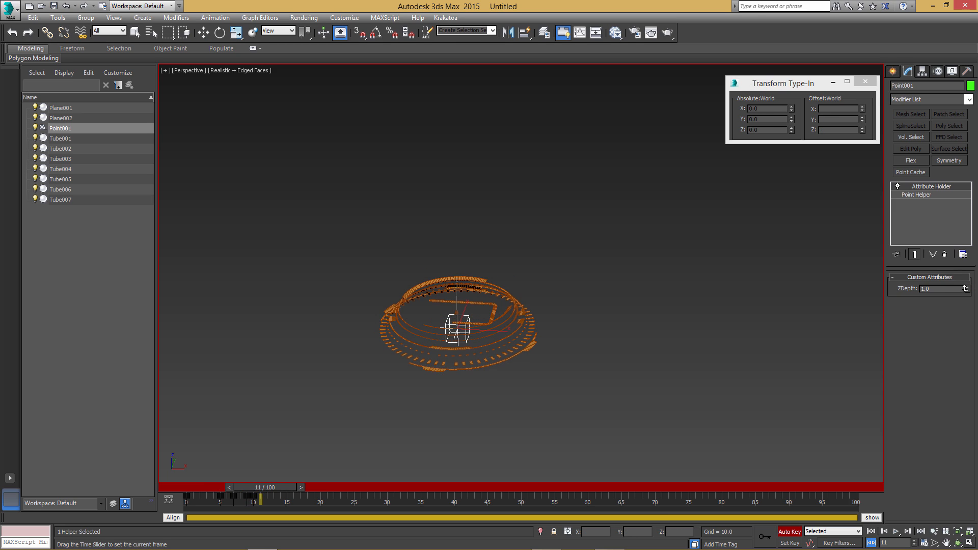
{"action": "left_click", "coordinate": [964, 290]}
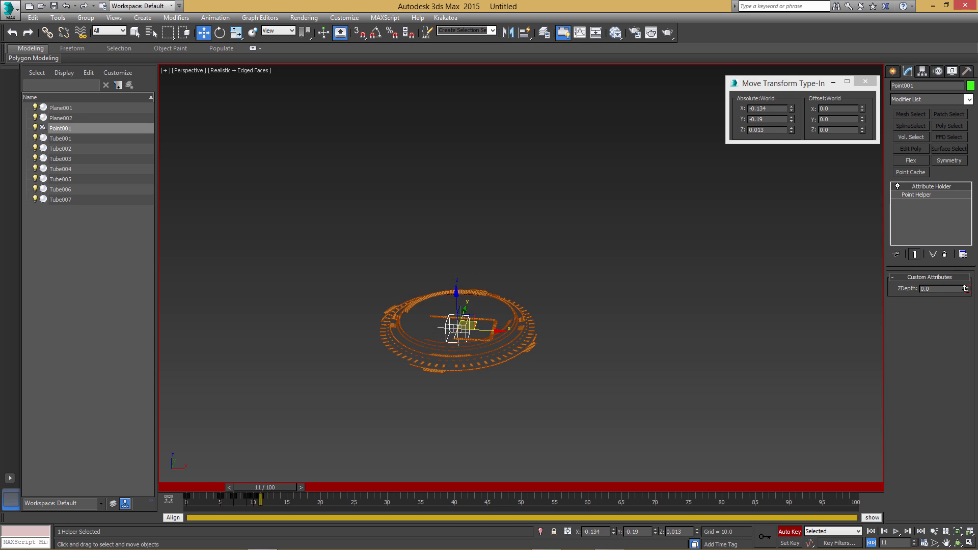
{"action": "left_click", "coordinate": [965, 287]}
{"action": "key", "text": "Home"}
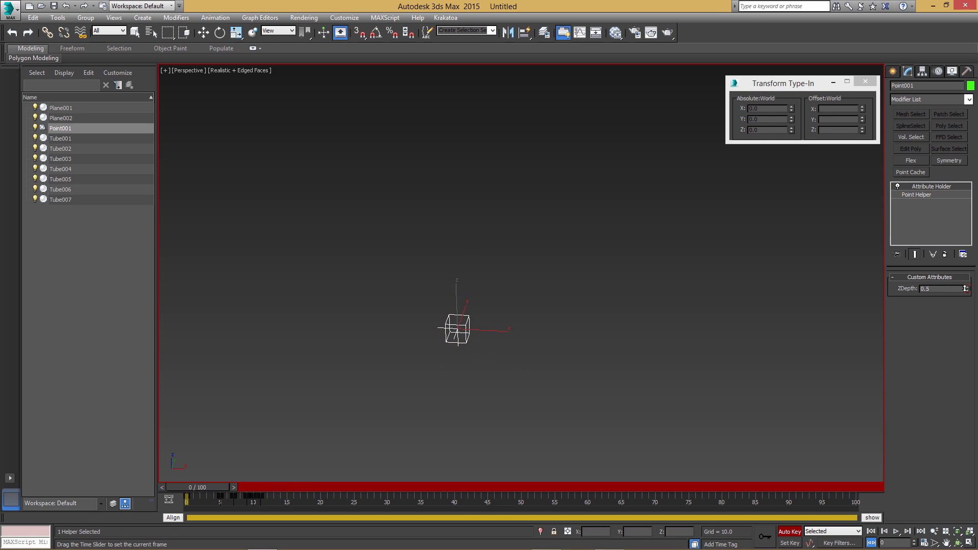
Play back the animation in the perspective view, zoom in on the helper, and return the timeline to frame 0
{"action": "key", "text": "slash"}
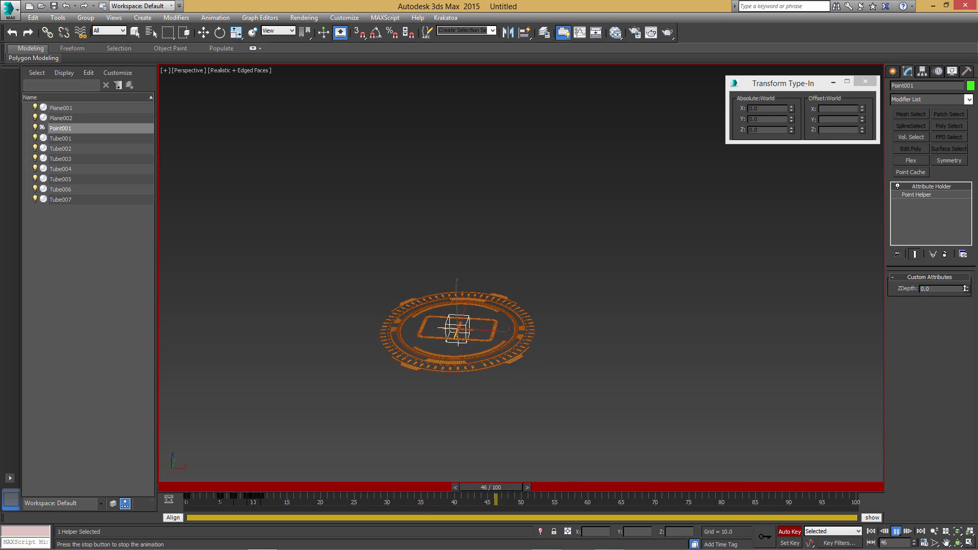
{"action": "key", "text": "slash"}
{"action": "key", "text": "w"}
{"action": "key", "text": "z"}
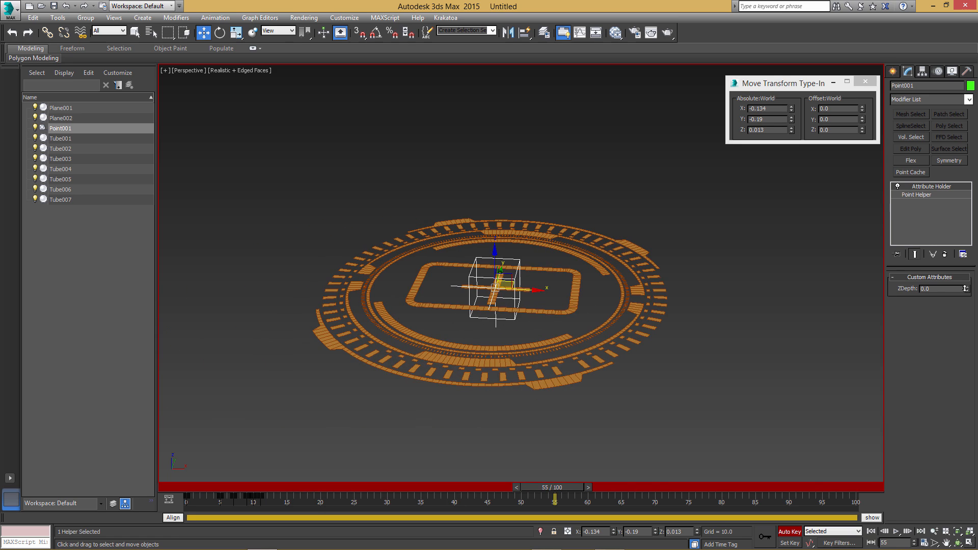
{"action": "key", "text": "Home"}
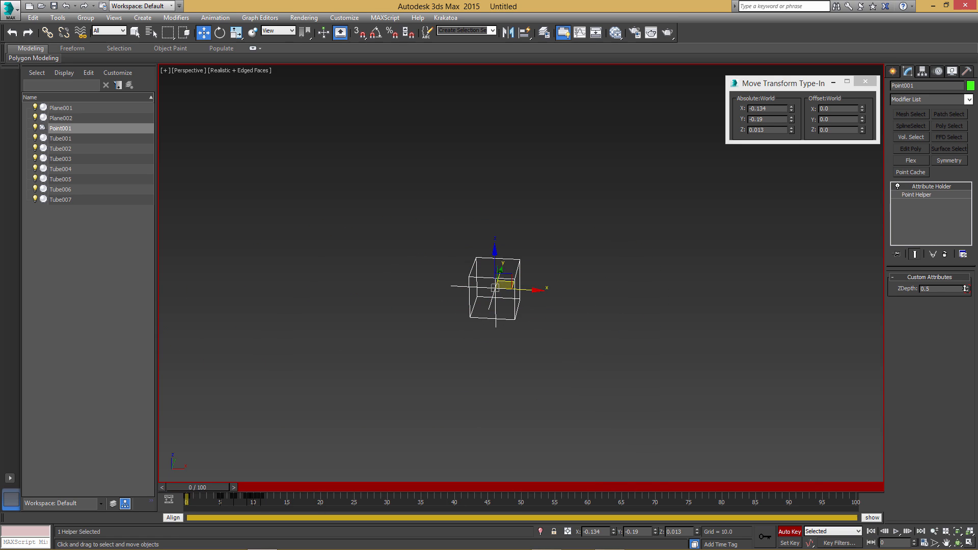
Turn Auto Key off, play the animation while switching to the Top view, and return to frame 0
{"action": "key", "text": "n"}
{"action": "key", "text": "slash"}
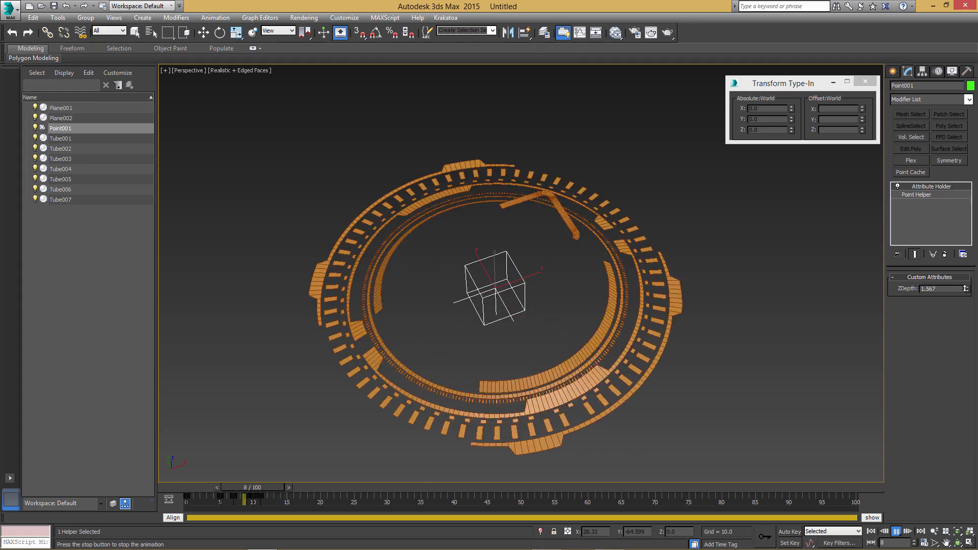
{"action": "key", "text": "t"}
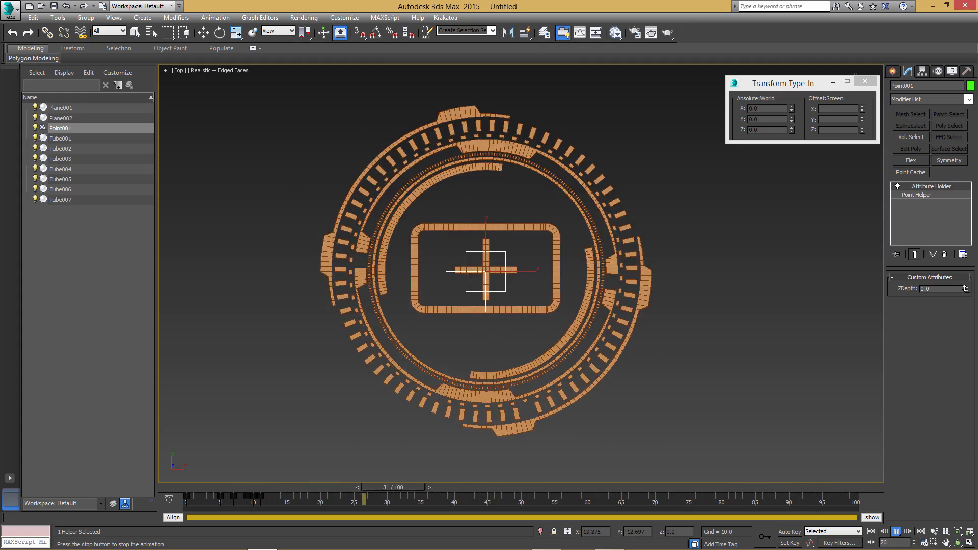
{"action": "key", "text": "w"}
{"action": "left_click", "coordinate": [896, 531]}
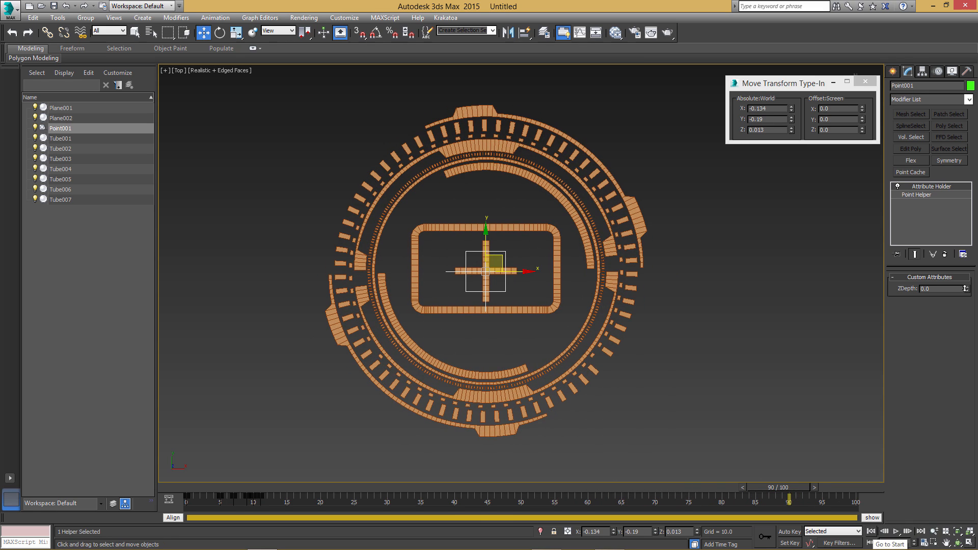
{"action": "key", "text": "Home"}
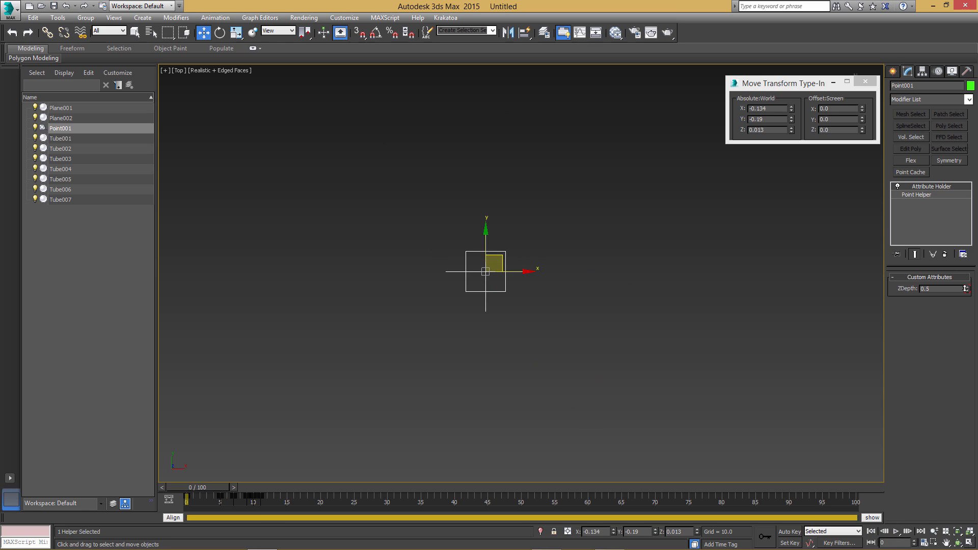
Set the render output size to 640 by 640 and test-render the Top view at frame 9
{"action": "left_click", "coordinate": [303, 18]}
{"action": "left_click", "coordinate": [322, 41]}
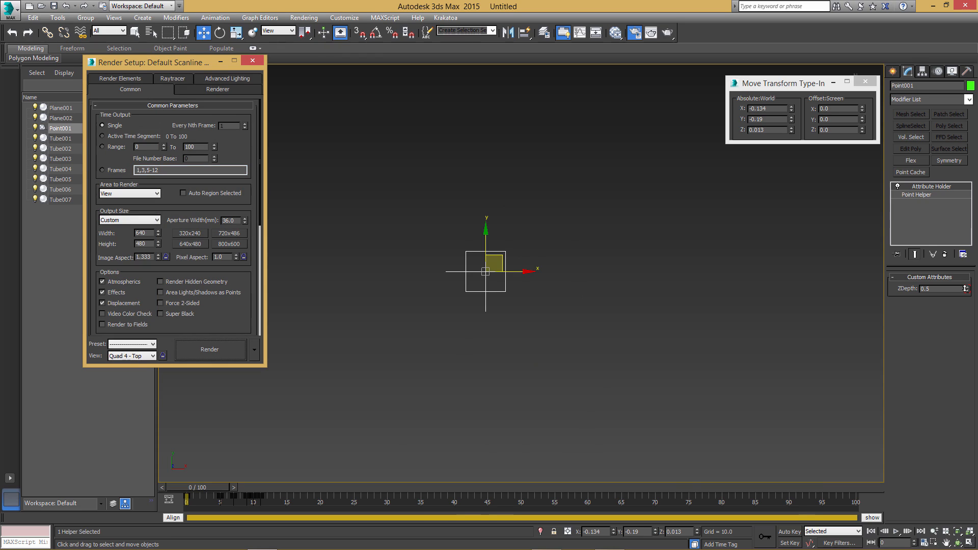
{"action": "double_click", "coordinate": [143, 233]}
{"action": "type", "text": "640"}
{"action": "key", "text": "Tab"}
{"action": "type", "text": "640"}
{"action": "key", "text": "Tab"}
{"action": "left_click_drag", "start_coordinate": [964, 289], "coordinate": [964, 289]}
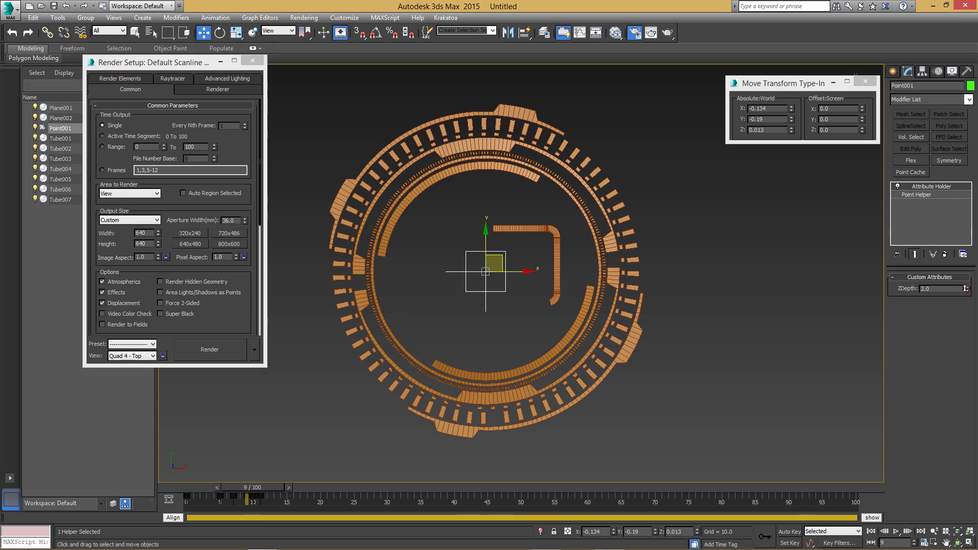
{"action": "key", "text": "shift+q"}
Select all objects, create a Standard material in the Slate Material Editor, and assign it to the selection
{"action": "key", "text": "m"}
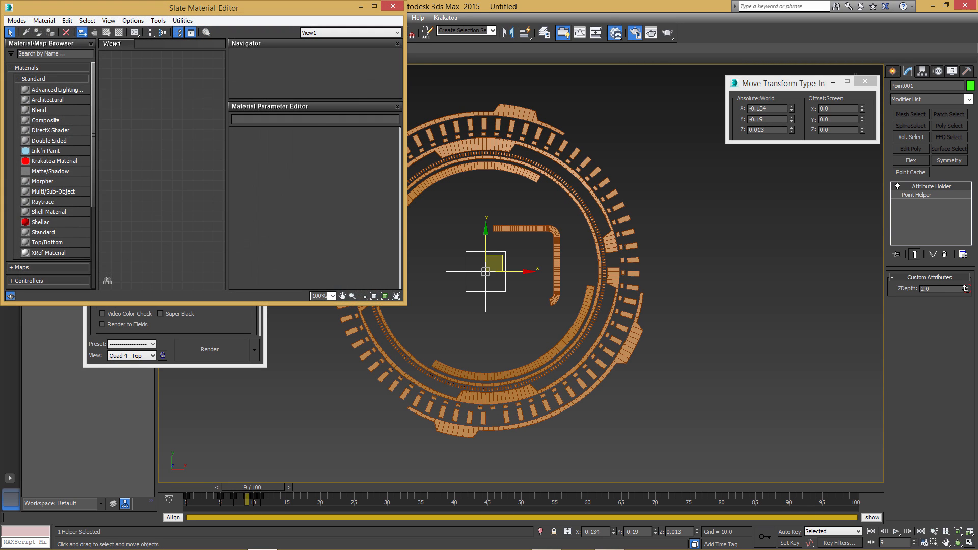
{"action": "key", "text": "ctrl+a"}
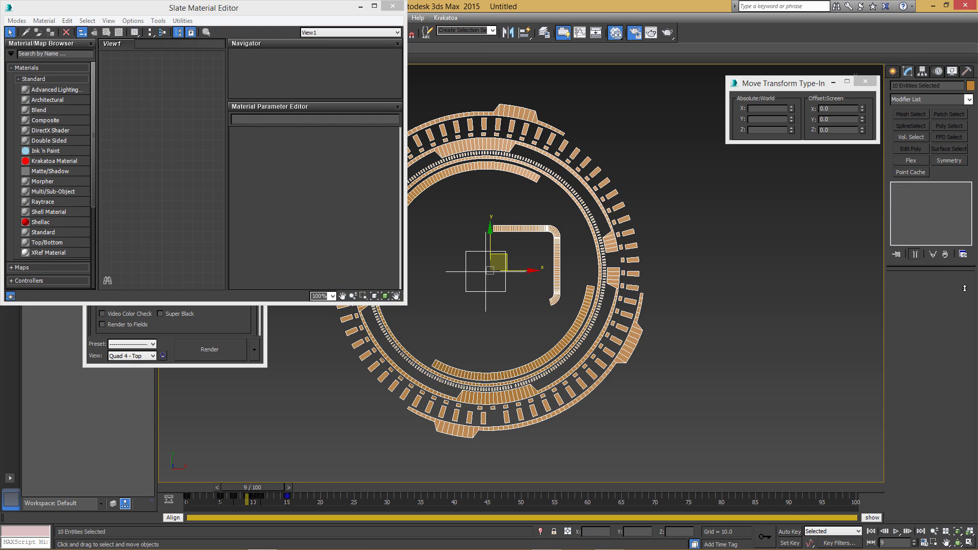
{"action": "right_click", "coordinate": [155, 98]}
{"action": "mouse_move", "coordinate": [188, 102]}
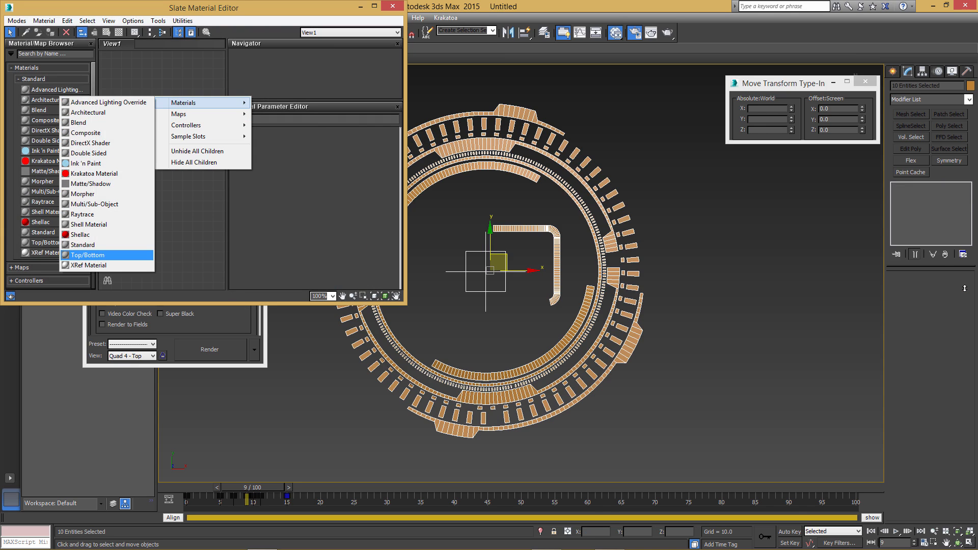
{"action": "left_click", "coordinate": [83, 245]}
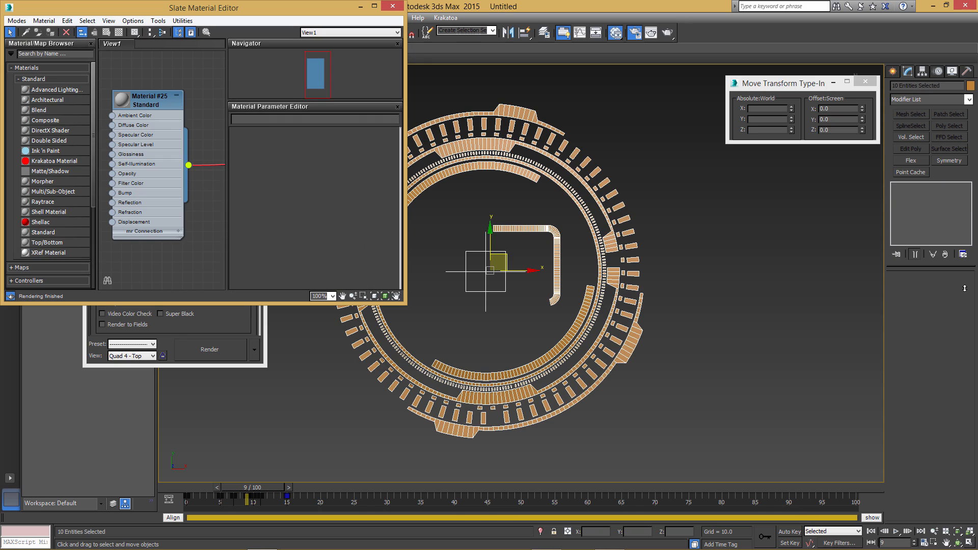
{"action": "left_click_drag", "start_coordinate": [225, 165], "coordinate": [488, 275]}
{"action": "left_click", "coordinate": [465, 299]}
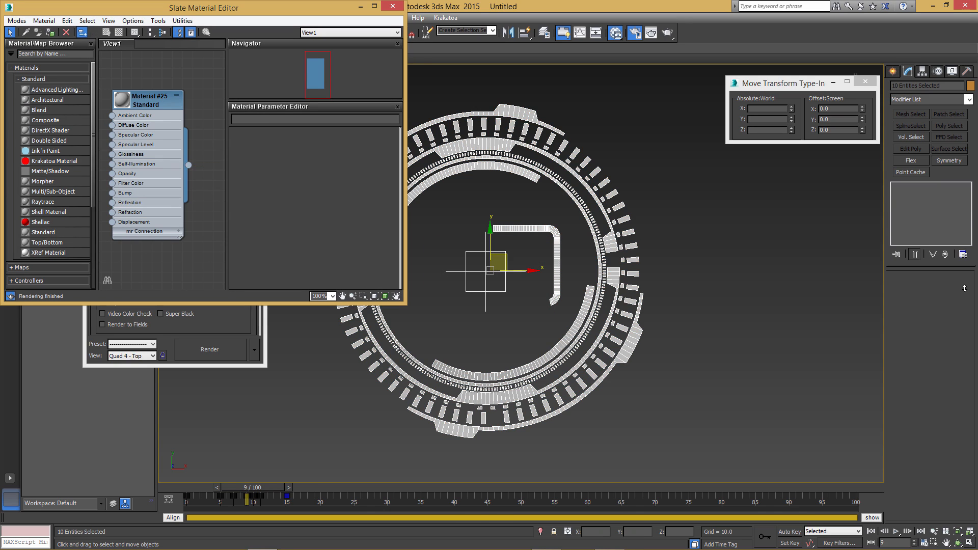
Copy the material's Specular colour into Diffuse, enable Self-Illumination Color, and copy the Diffuse colour into it
{"action": "double_click", "coordinate": [148, 100]}
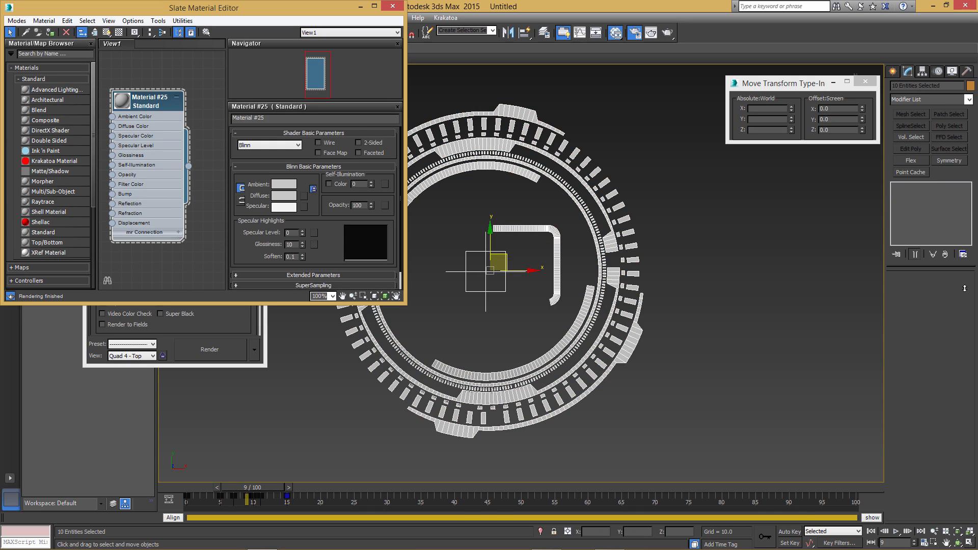
{"action": "left_click_drag", "start_coordinate": [283, 207], "coordinate": [284, 195]}
{"action": "left_click", "coordinate": [196, 159]}
{"action": "left_click", "coordinate": [328, 184]}
{"action": "left_click_drag", "start_coordinate": [284, 196], "coordinate": [363, 184]}
{"action": "left_click", "coordinate": [198, 159]}
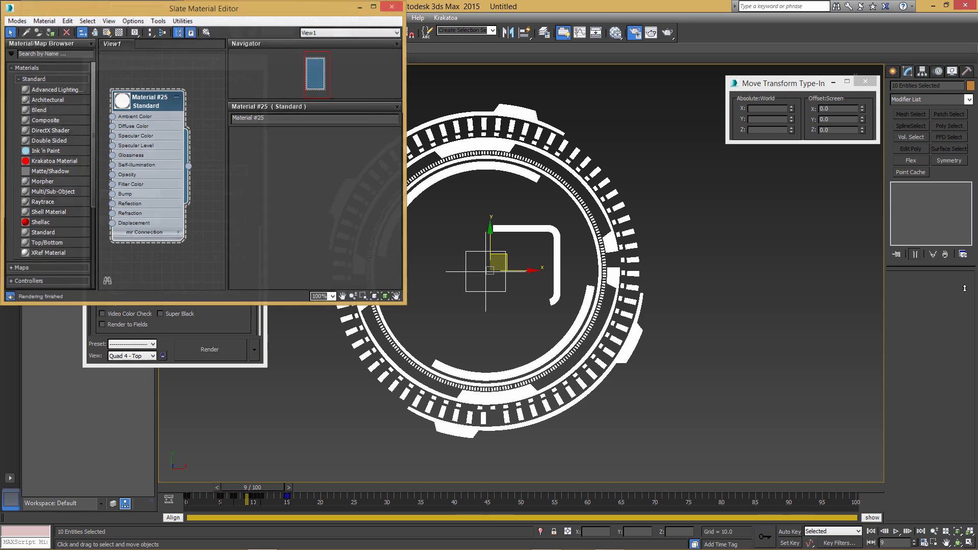
{"action": "key", "text": "m"}
Show the safe frame, fit the whole HUD graphic inside it, and deselect all objects
{"action": "key", "text": "shift+f"}
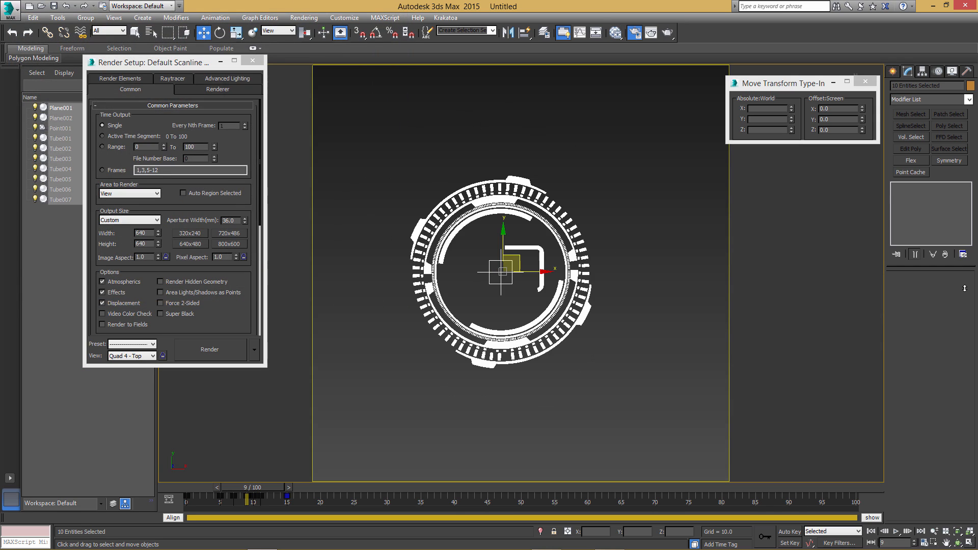
{"action": "key", "text": "alt+z"}
{"action": "left_click_drag", "start_coordinate": [617, 283], "coordinate": [618, 253]}
{"action": "scroll", "coordinate": [585, 372], "scroll_direction": "up", "scroll_amount": 2}
{"action": "mouse_move", "coordinate": [585, 372]}
{"action": "middle_mouse_down"}
{"action": "mouse_move", "coordinate": [600, 397]}
{"action": "mouse_move", "coordinate": [621, 396]}
{"action": "middle_mouse_up"}
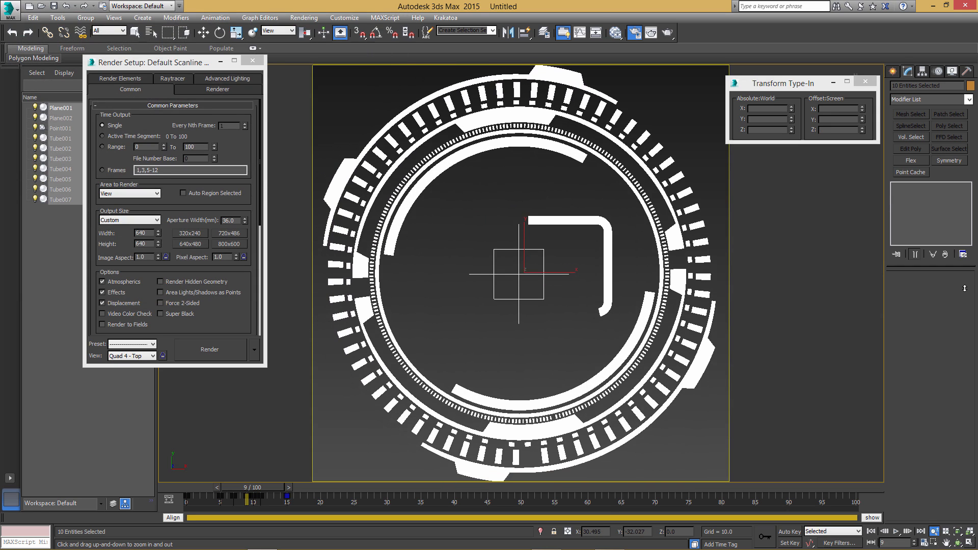
{"action": "scroll", "coordinate": [611, 367], "scroll_direction": "down", "scroll_amount": 1}
{"action": "key", "text": "w"}
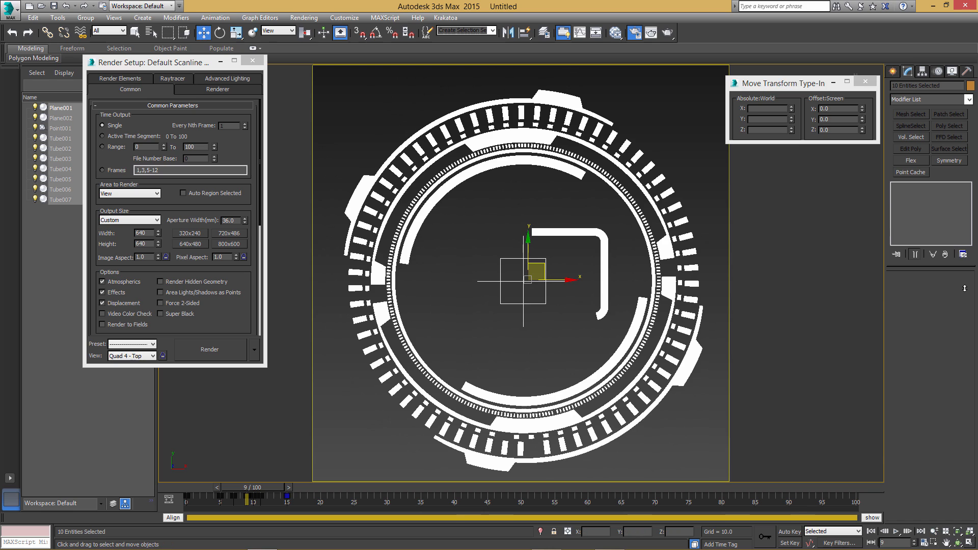
{"action": "key", "text": "ctrl+d"}
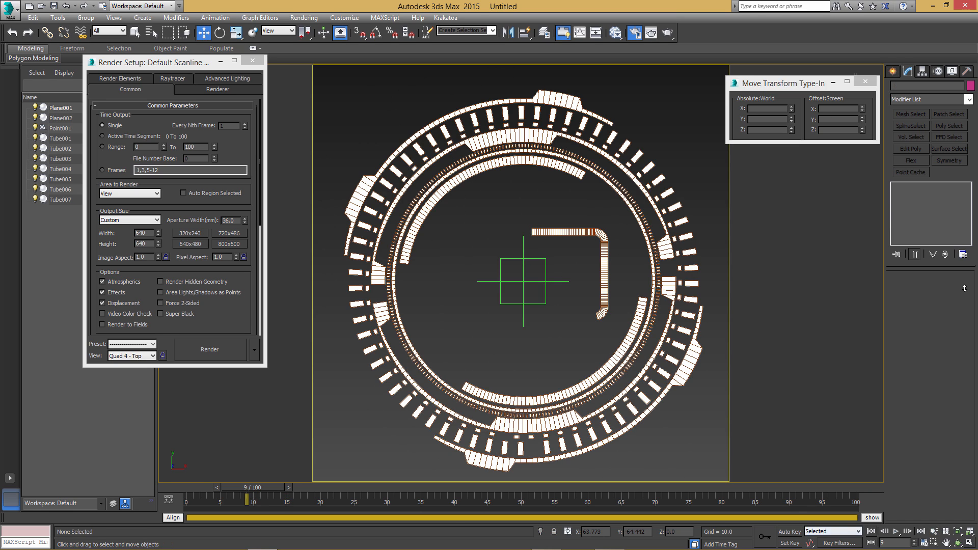
Play back the framed animation, stop it at frame 77, and close the Render Setup and Transform Type-In dialogs
{"action": "key", "text": "/"}
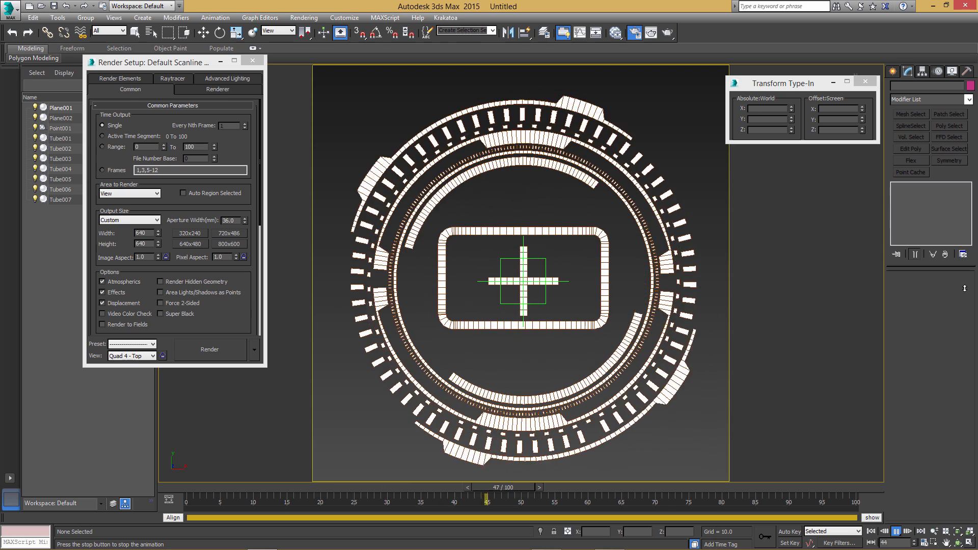
{"action": "key", "text": "/"}
{"action": "key", "text": "w"}
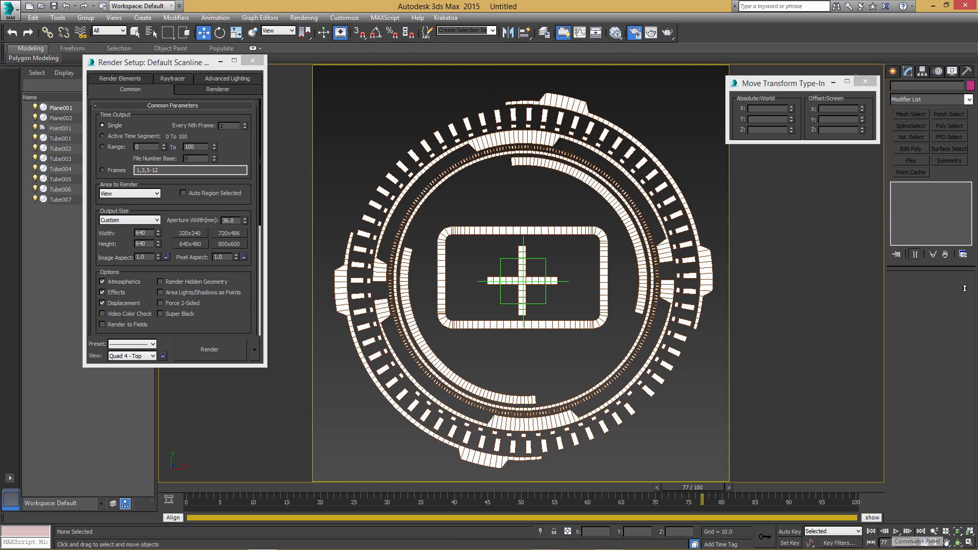
{"action": "left_click", "coordinate": [253, 61]}
{"action": "left_click", "coordinate": [865, 81]}
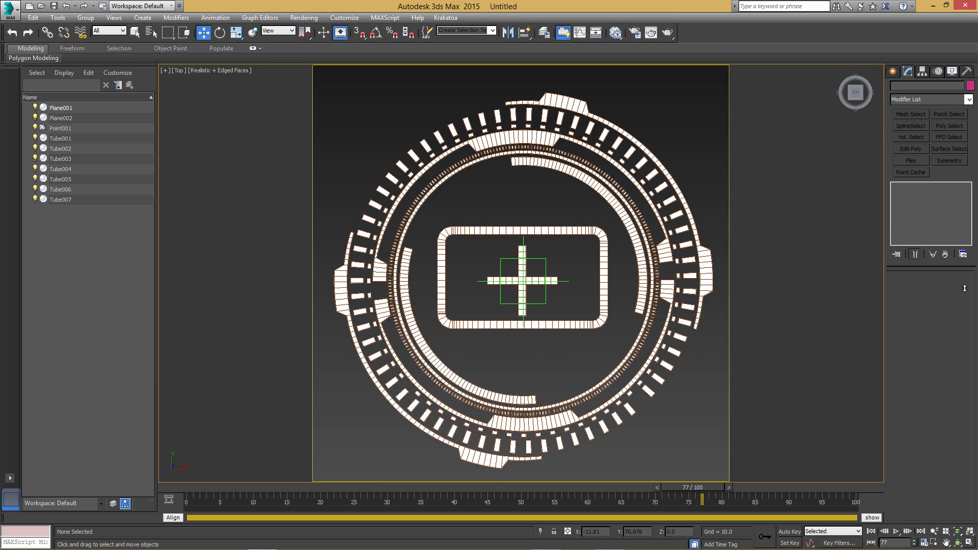
Reopen Render Setup and assign NVIDIA mental ray as the production renderer
{"action": "left_click", "coordinate": [344, 18]}
{"action": "left_click", "coordinate": [304, 18]}
{"action": "left_click", "coordinate": [304, 18]}
{"action": "left_click", "coordinate": [322, 41]}
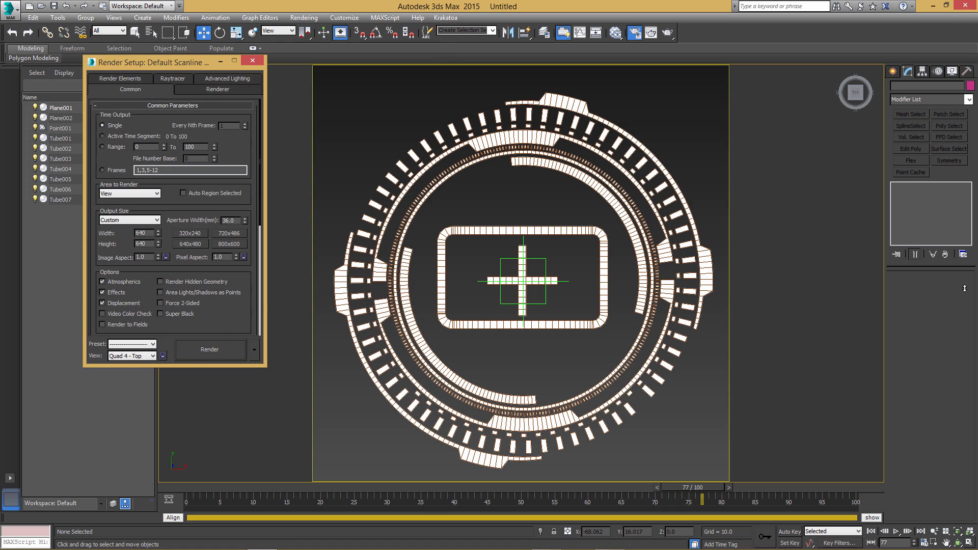
{"action": "right_click", "coordinate": [206, 204]}
{"action": "left_click", "coordinate": [229, 283]}
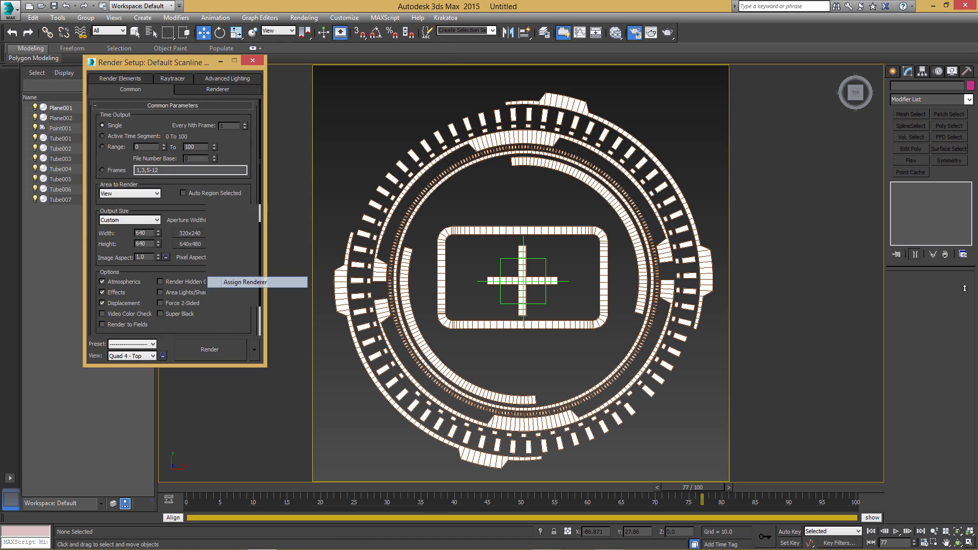
{"action": "left_click", "coordinate": [230, 283]}
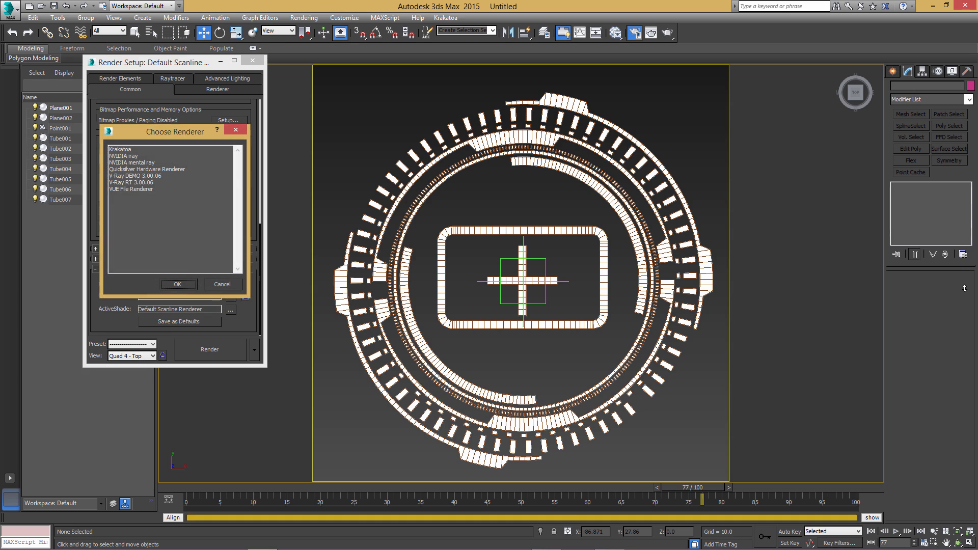
{"action": "left_click", "coordinate": [131, 155]}
{"action": "double_click", "coordinate": [132, 162]}
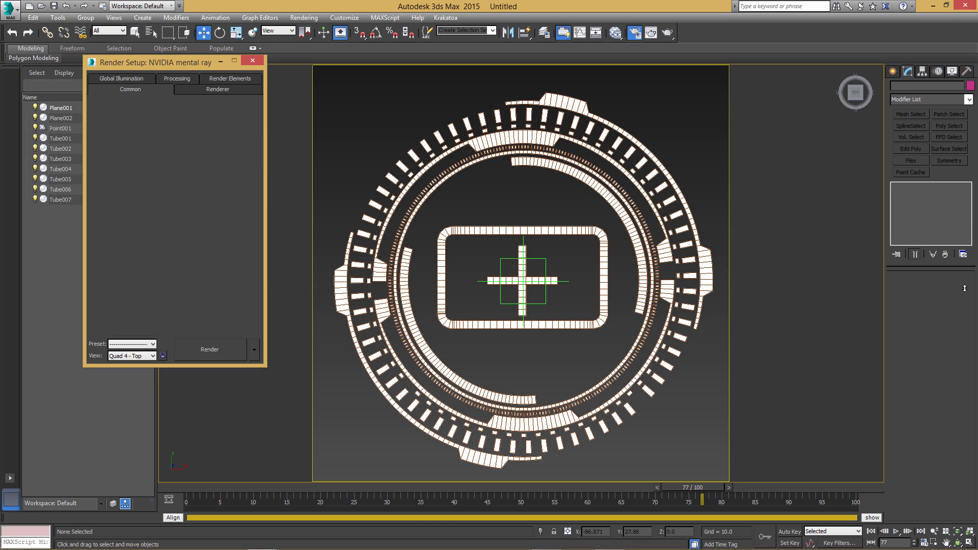
Disable Final Gather in the mental ray global illumination settings
{"action": "left_click", "coordinate": [176, 78]}
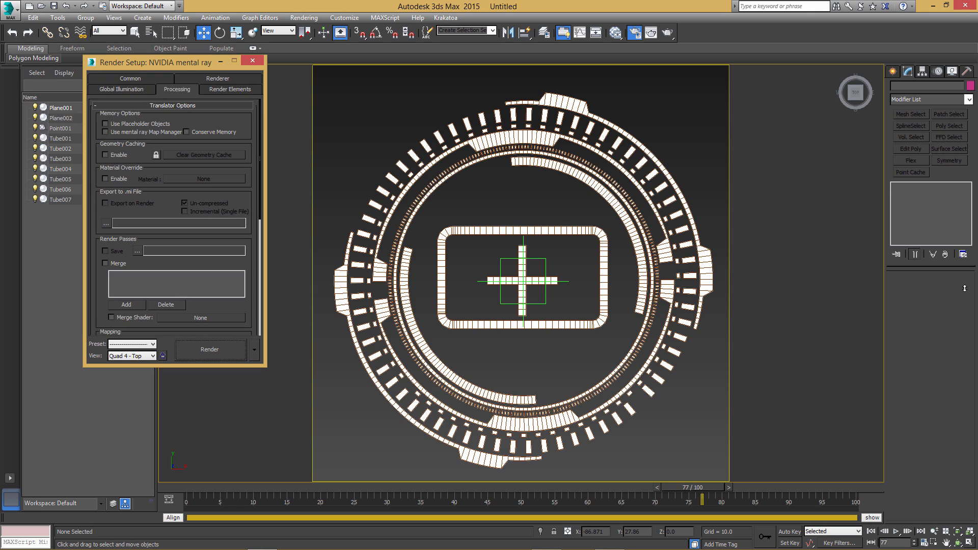
{"action": "left_click", "coordinate": [121, 90]}
{"action": "left_click", "coordinate": [106, 196]}
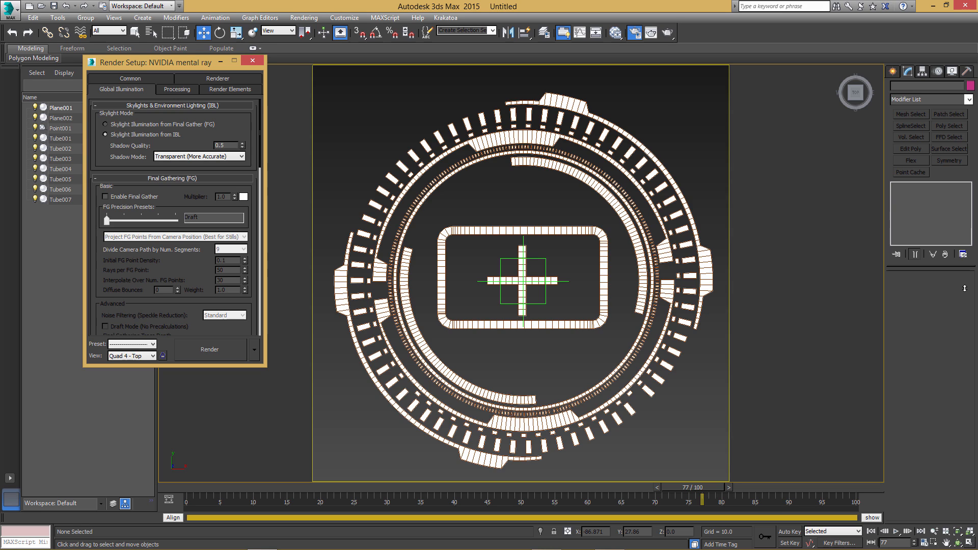
Enable mental ray motion blur in the camera effects and set Motion Segments to 5
{"action": "left_click", "coordinate": [217, 79]}
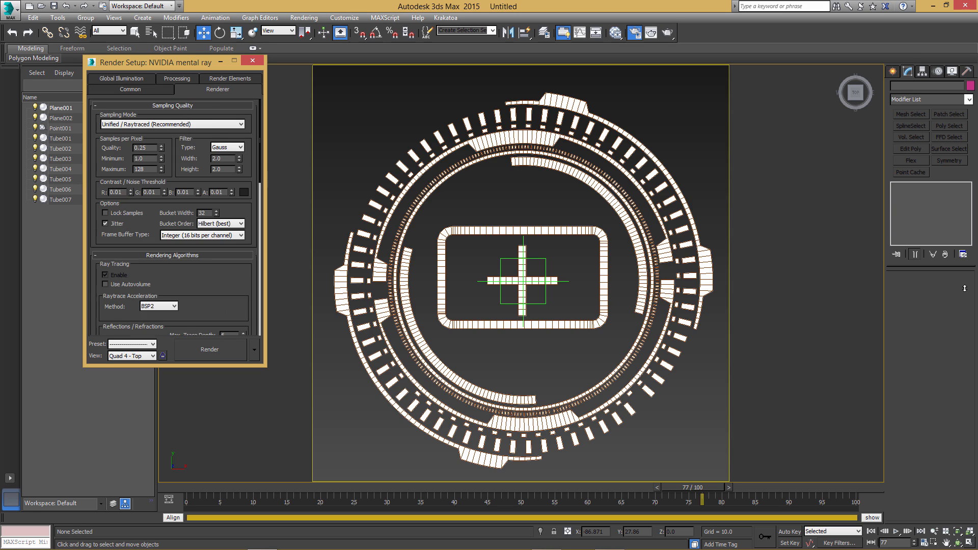
{"action": "scroll", "coordinate": [173, 214], "scroll_direction": "down", "scroll_amount": 5}
{"action": "left_click", "coordinate": [105, 263]}
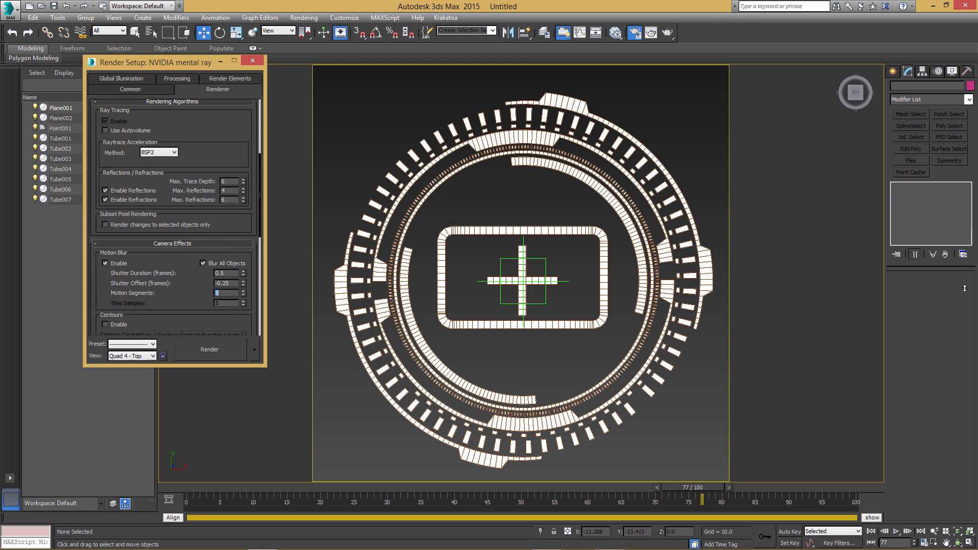
Set the mental ray Bucket Width to 8 and the sampling filter type to Mitchell
{"action": "mouse_move", "coordinate": [173, 254]}
{"action": "left_mouse_down"}
{"action": "mouse_move", "coordinate": [173, 225]}
{"action": "mouse_move", "coordinate": [173, 296]}
{"action": "mouse_move", "coordinate": [173, 287]}
{"action": "left_mouse_up"}
{"action": "left_click_drag", "start_coordinate": [173, 204], "coordinate": [173, 302]}
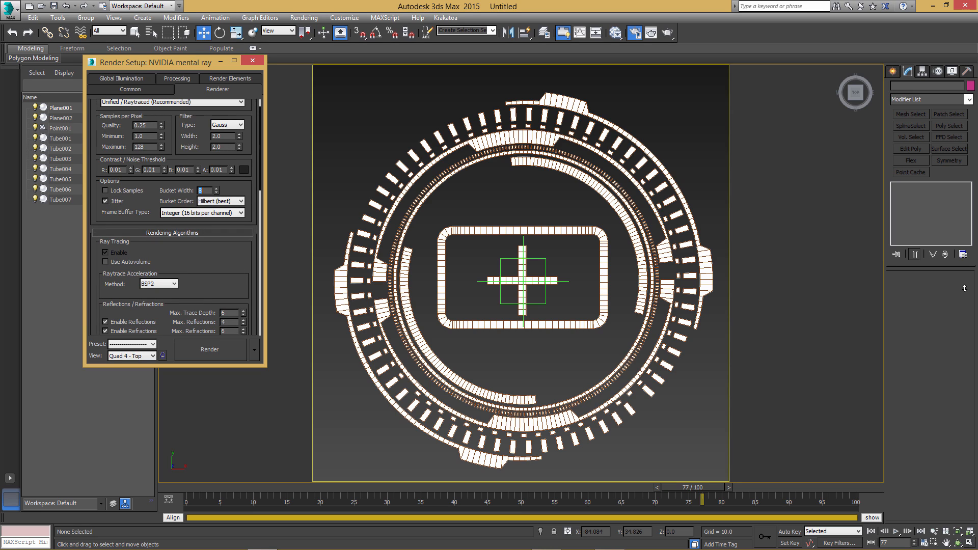
{"action": "left_click", "coordinate": [227, 125]}
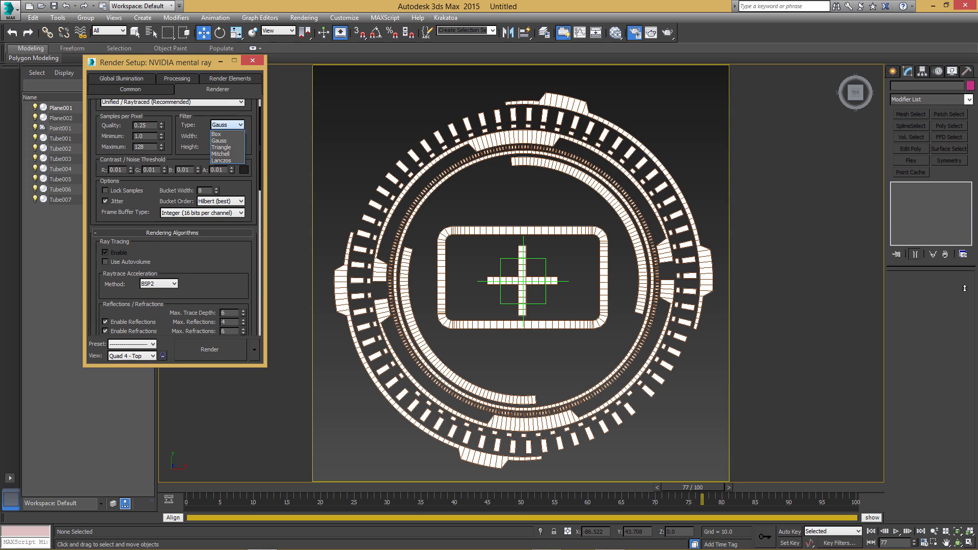
{"action": "left_click", "coordinate": [220, 153]}
Check the mental ray camera effects settings and render the Top view at frame 77
{"action": "mouse_move", "coordinate": [173, 224]}
{"action": "left_mouse_down"}
{"action": "mouse_move", "coordinate": [173, 192]}
{"action": "mouse_move", "coordinate": [173, 242]}
{"action": "left_mouse_up"}
{"action": "left_click_drag", "start_coordinate": [174, 311], "coordinate": [174, 132]}
{"action": "left_click_drag", "start_coordinate": [173, 283], "coordinate": [173, 204]}
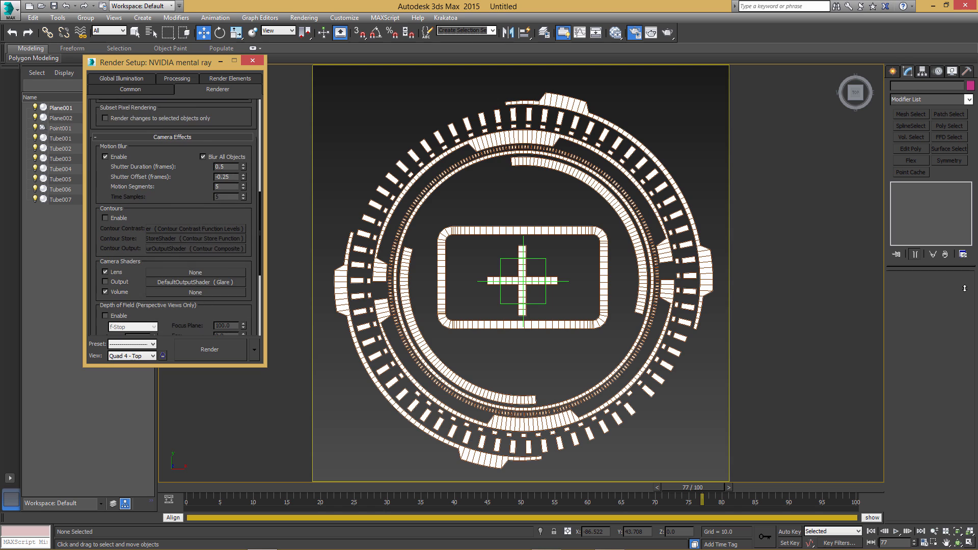
{"action": "left_click", "coordinate": [209, 349]}
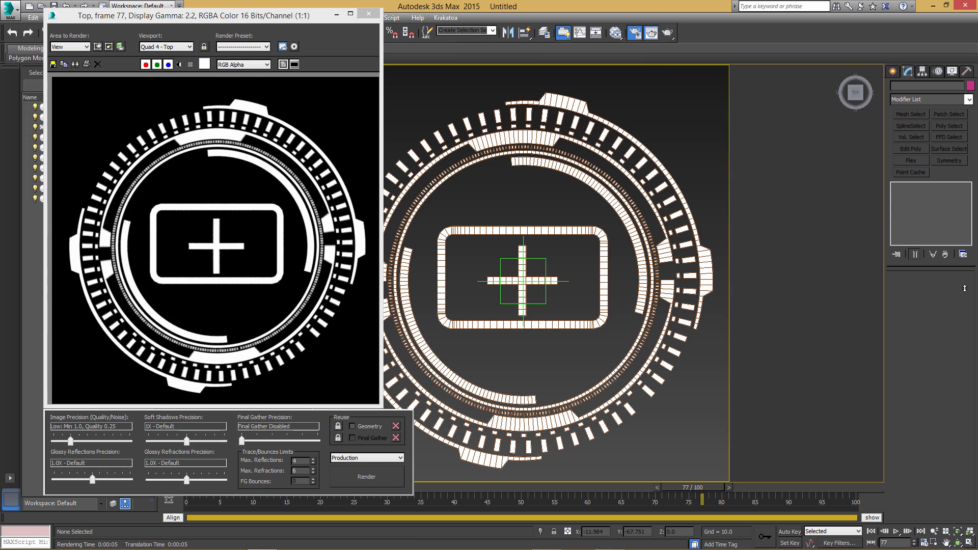
Go to frame 3 and render the Top view to check the motion blur on the rotating rings
{"action": "left_click_drag", "start_coordinate": [204, 15], "coordinate": [185, 7]}
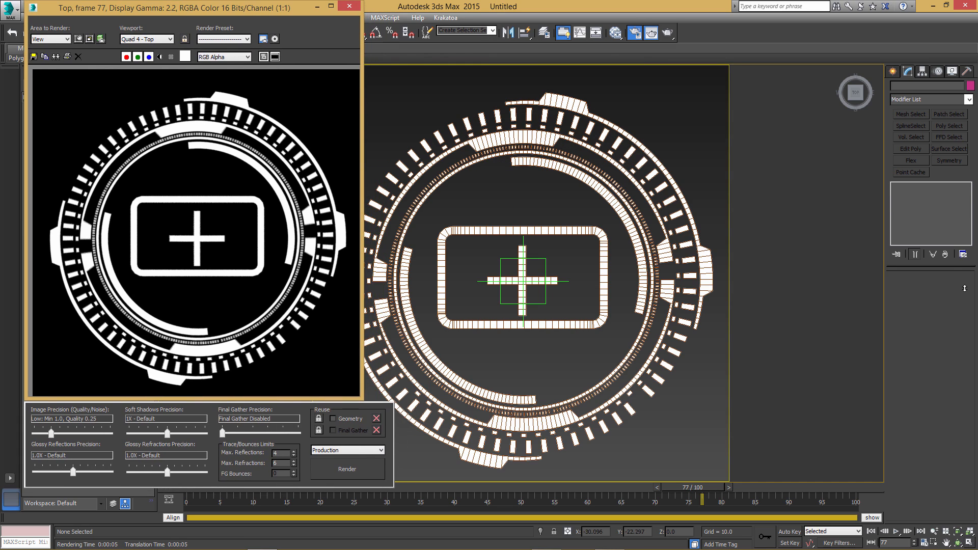
{"action": "left_click_drag", "start_coordinate": [702, 487], "coordinate": [206, 488]}
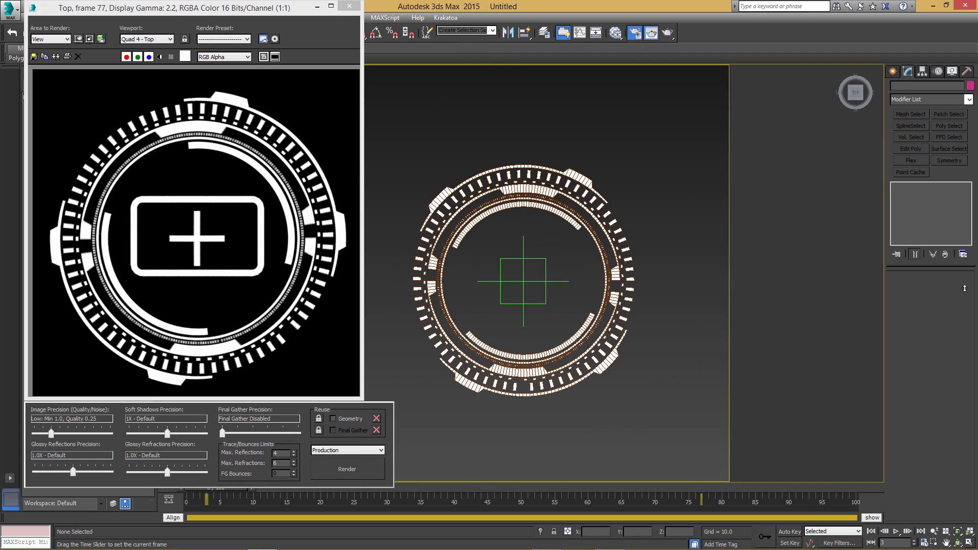
{"action": "key", "text": "shift+q"}
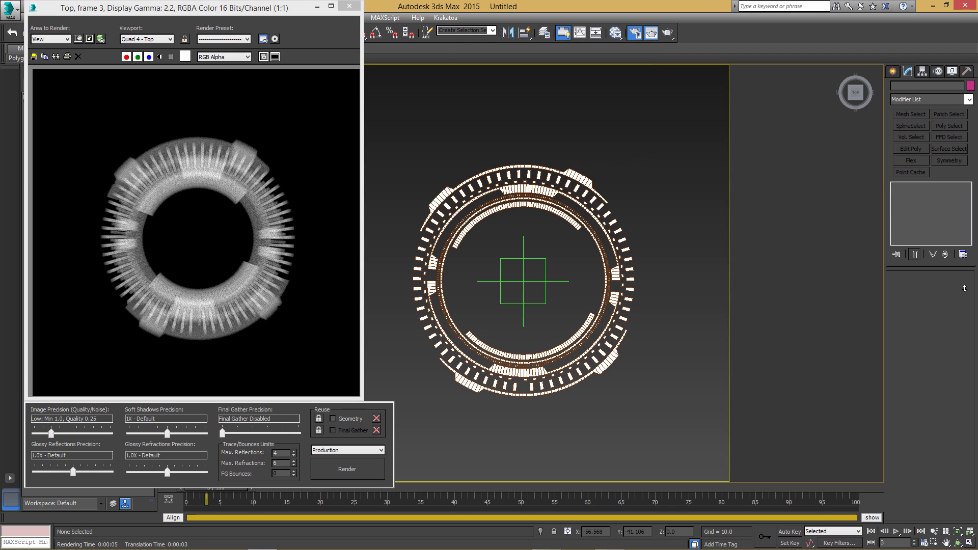
{"action": "left_click_drag", "start_coordinate": [305, 7], "coordinate": [622, 35]}
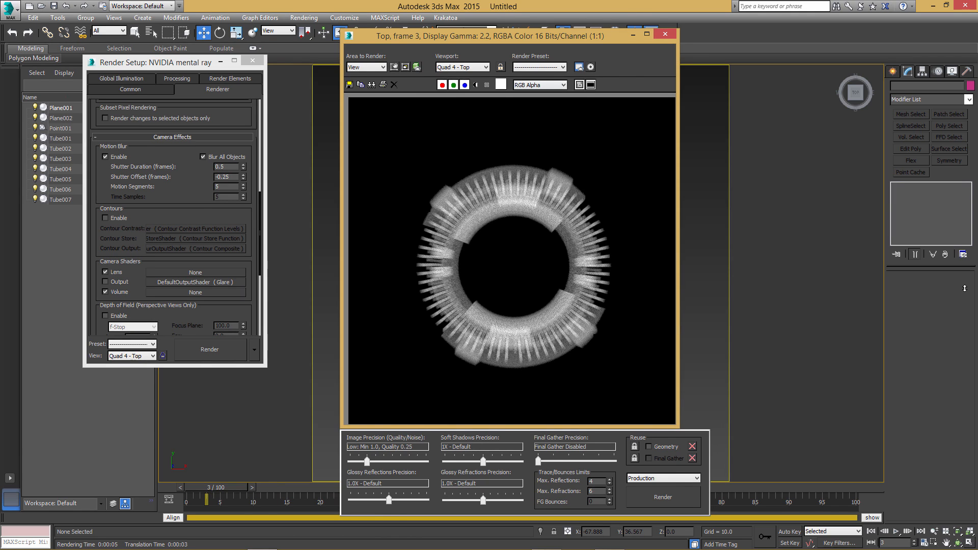
{"action": "left_click_drag", "start_coordinate": [621, 35], "coordinate": [425, 48]}
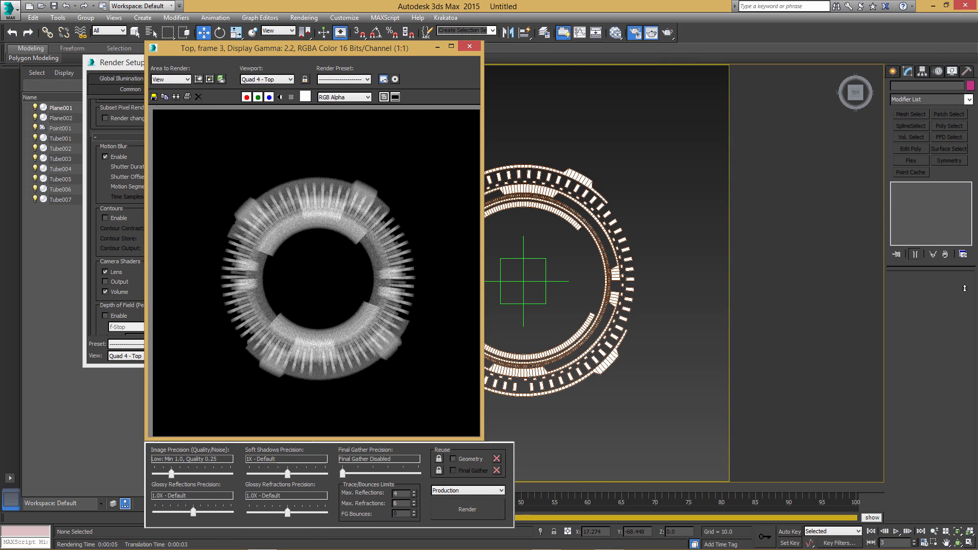
{"action": "left_click", "coordinate": [469, 46]}
Review the common render settings and name the render output file hud4 in the renderoutput folder
{"action": "left_click", "coordinate": [131, 90]}
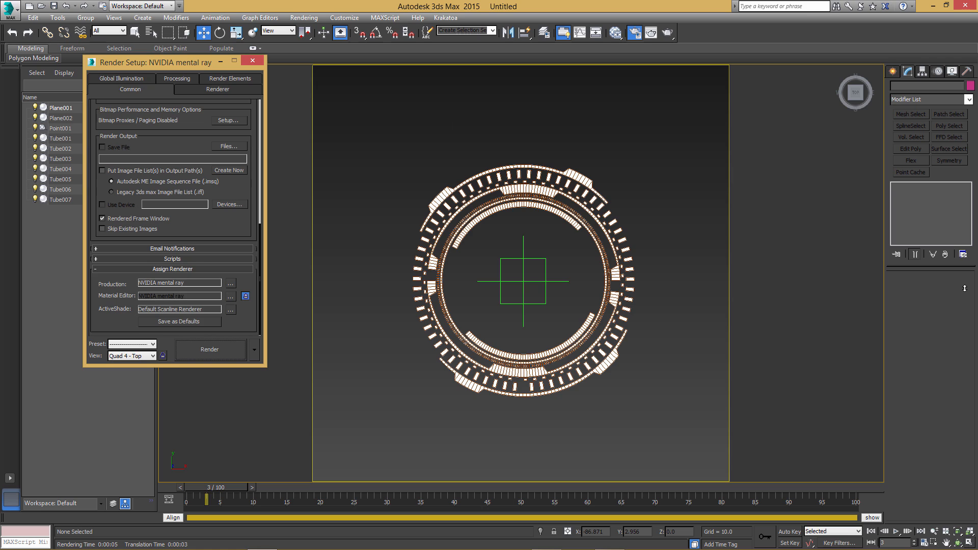
{"action": "scroll", "coordinate": [964, 288], "scroll_direction": "up", "scroll_amount": 5}
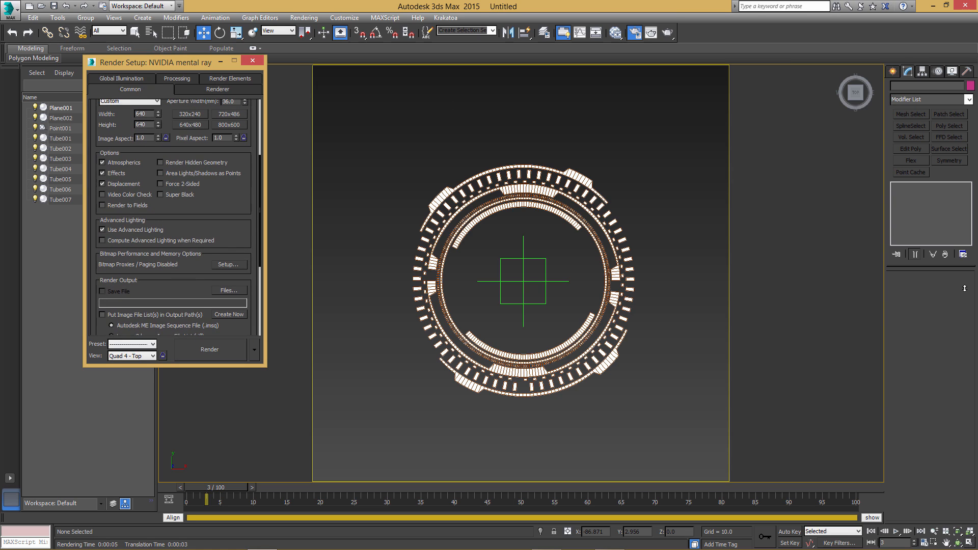
{"action": "scroll", "coordinate": [964, 289], "scroll_direction": "up", "scroll_amount": 5}
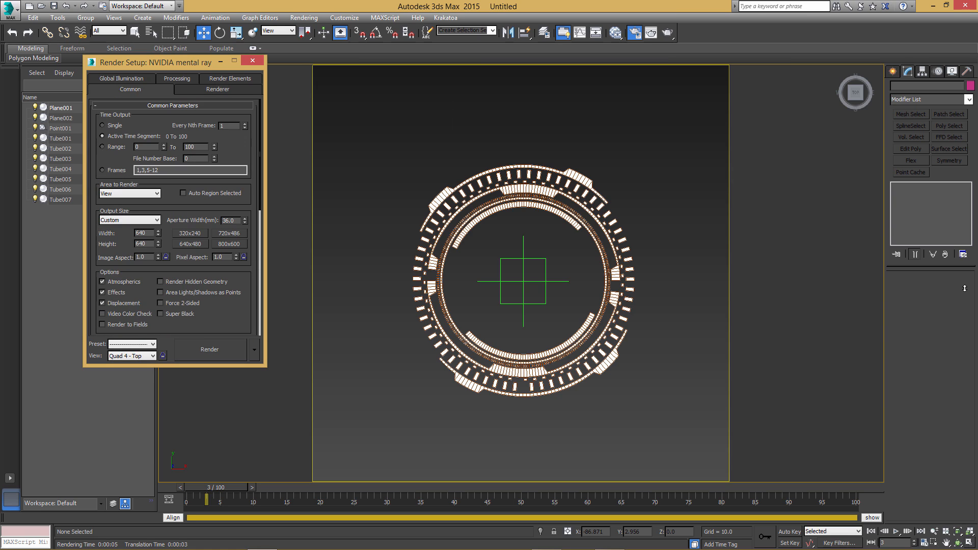
{"action": "scroll", "coordinate": [964, 288], "scroll_direction": "down", "scroll_amount": 10}
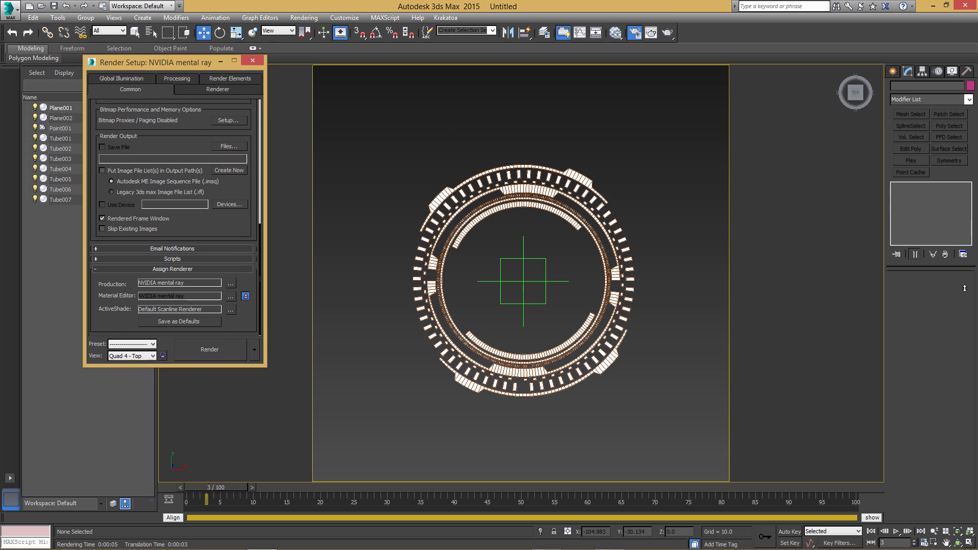
{"action": "scroll", "coordinate": [964, 288], "scroll_direction": "up", "scroll_amount": 3}
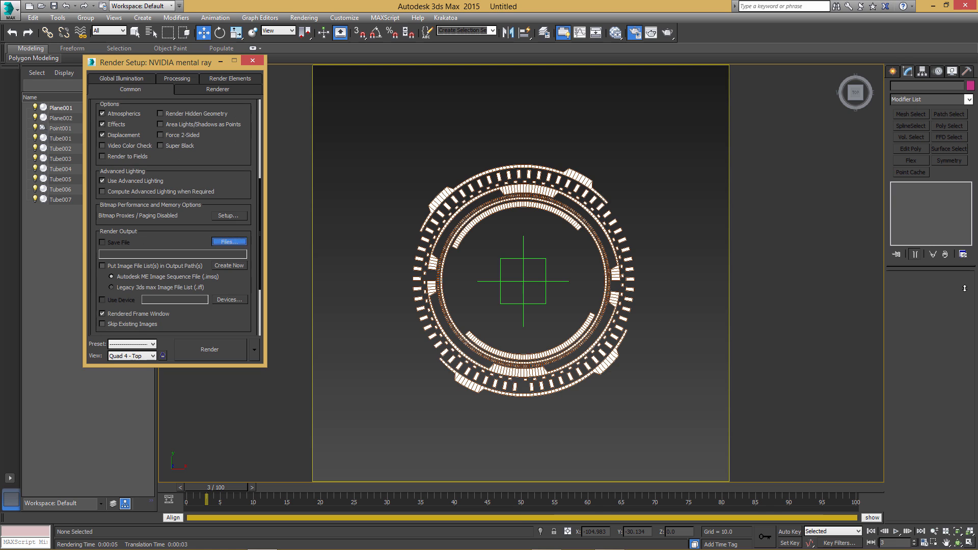
{"action": "left_click", "coordinate": [229, 241]}
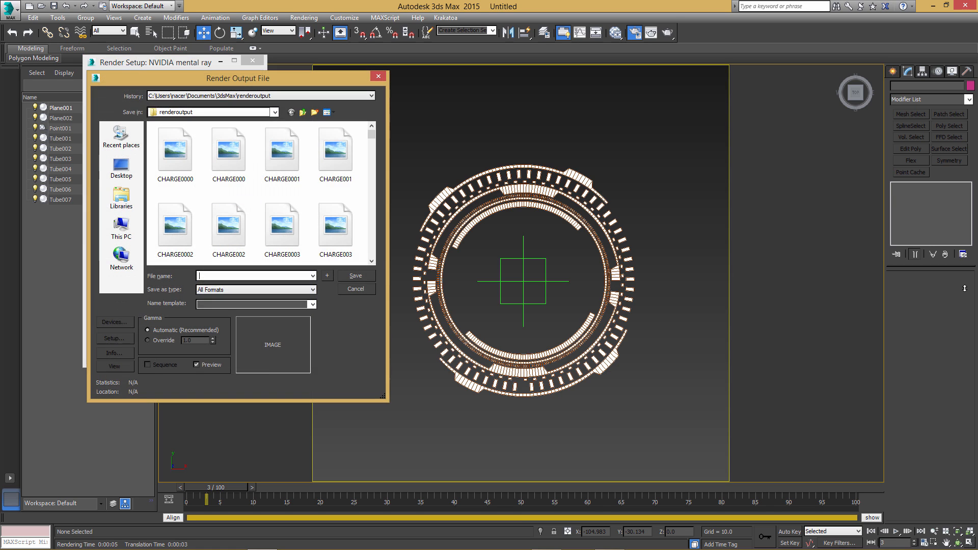
{"action": "type", "text": "hud4"}
Set the output file type of hud4 to Targa Image File
{"action": "left_click", "coordinate": [255, 289]}
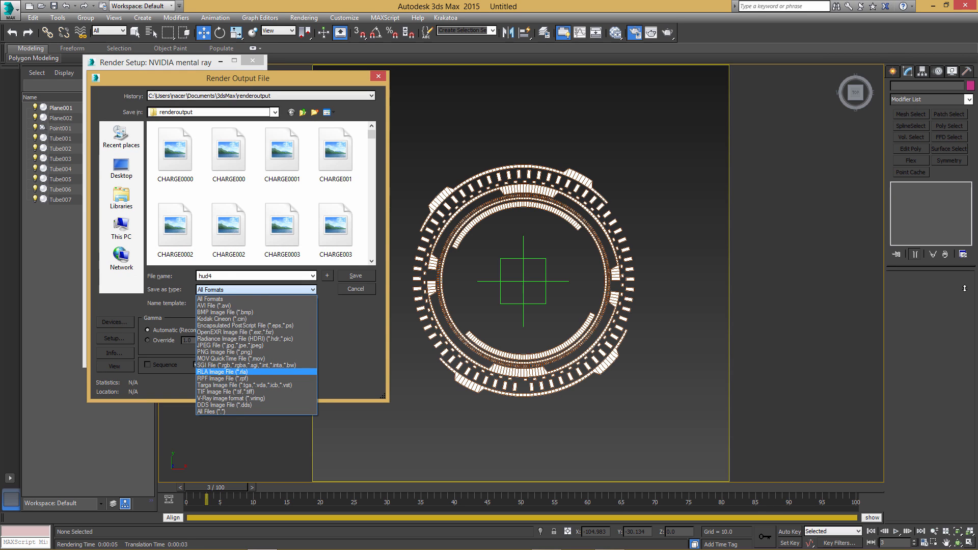
{"action": "key", "text": "Up"}
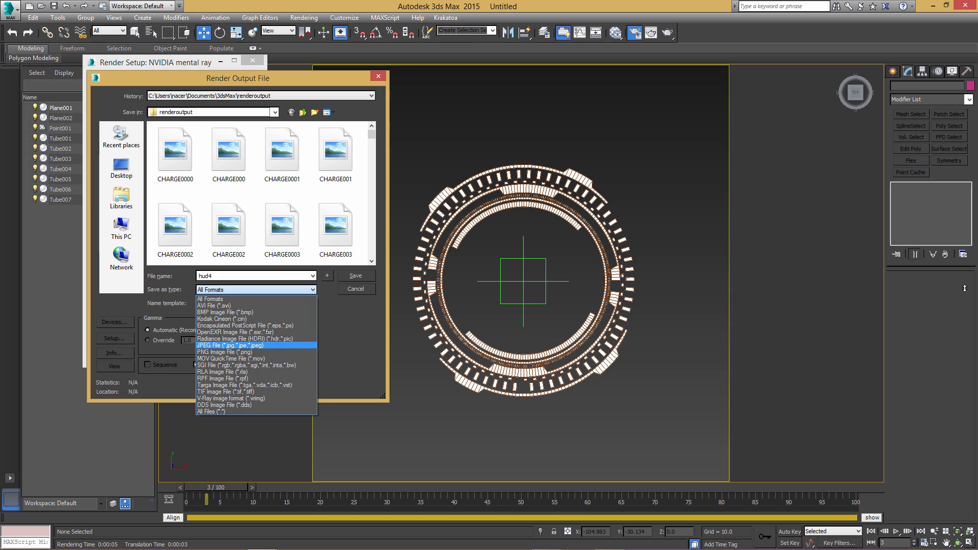
{"action": "key", "text": "Return"}
{"action": "key", "text": "alt+Down"}
{"action": "key", "text": "Down"}
{"action": "key", "text": "Down"}
{"action": "key", "text": "Down"}
{"action": "key", "text": "Down"}
{"action": "key", "text": "Down"}
{"action": "key", "text": "Escape"}
{"action": "key", "text": "alt+Down"}
{"action": "key", "text": "t"}
{"action": "key", "text": "Return"}
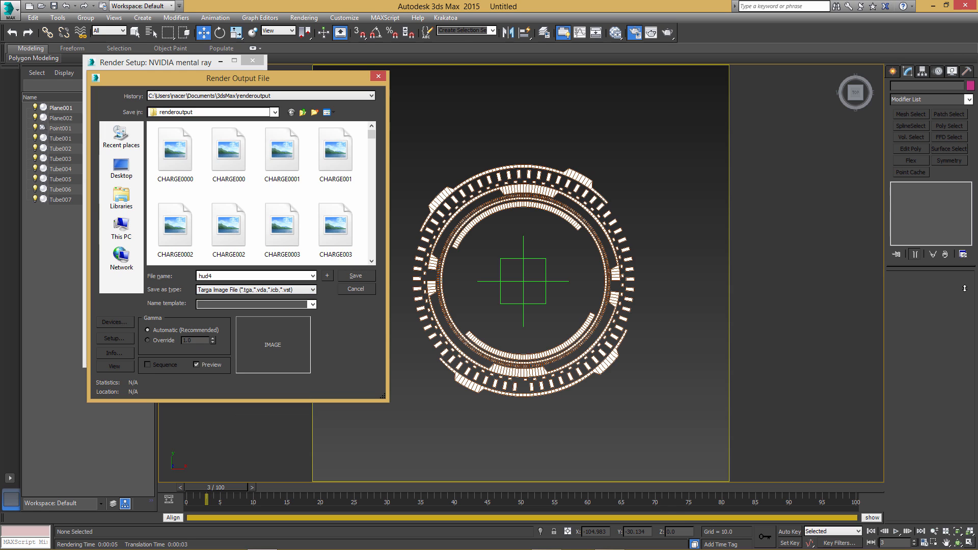
{"action": "key", "text": "alt+Down"}
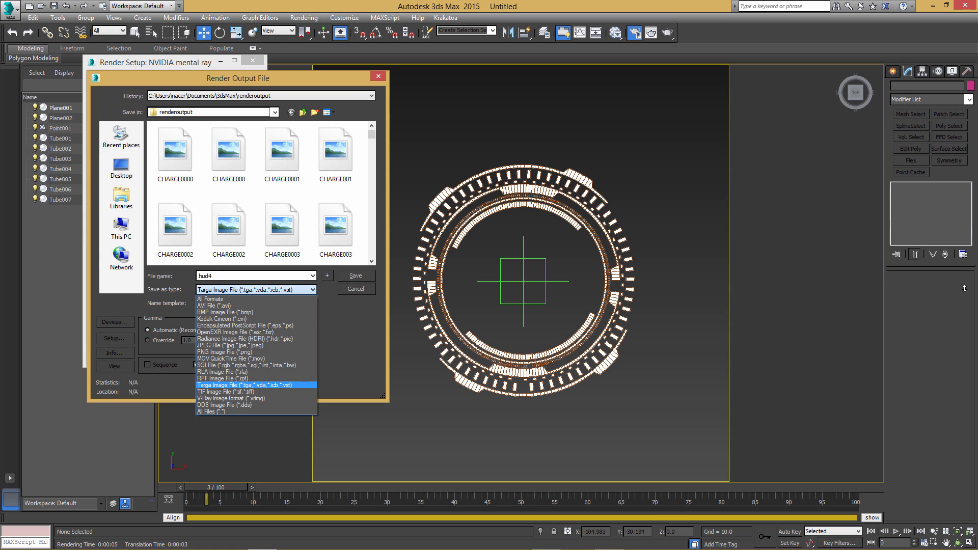
{"action": "key", "text": "Up"}
{"action": "key", "text": "Up"}
{"action": "key", "text": "Up"}
{"action": "key", "text": "Up"}
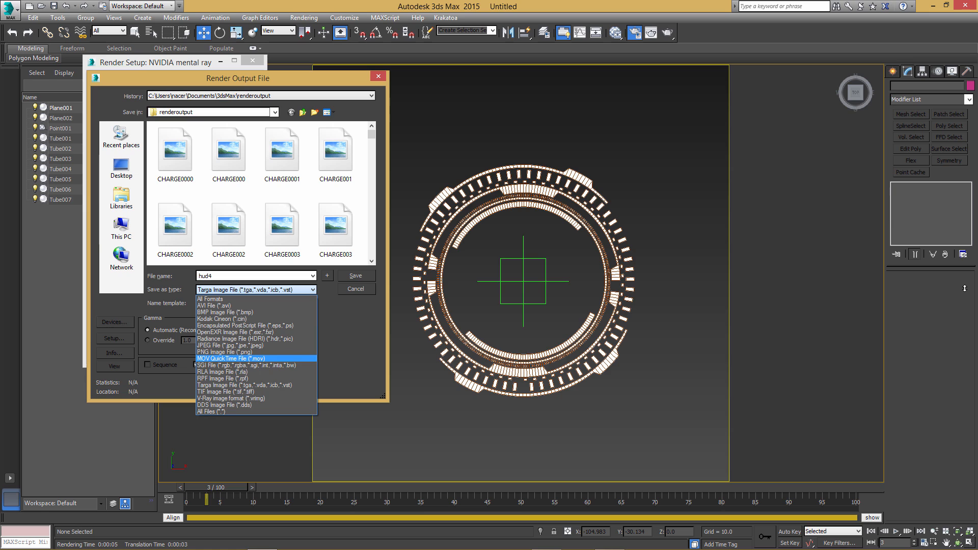
{"action": "key", "text": "Down"}
{"action": "key", "text": "Down"}
{"action": "key", "text": "Down"}
{"action": "key", "text": "Down"}
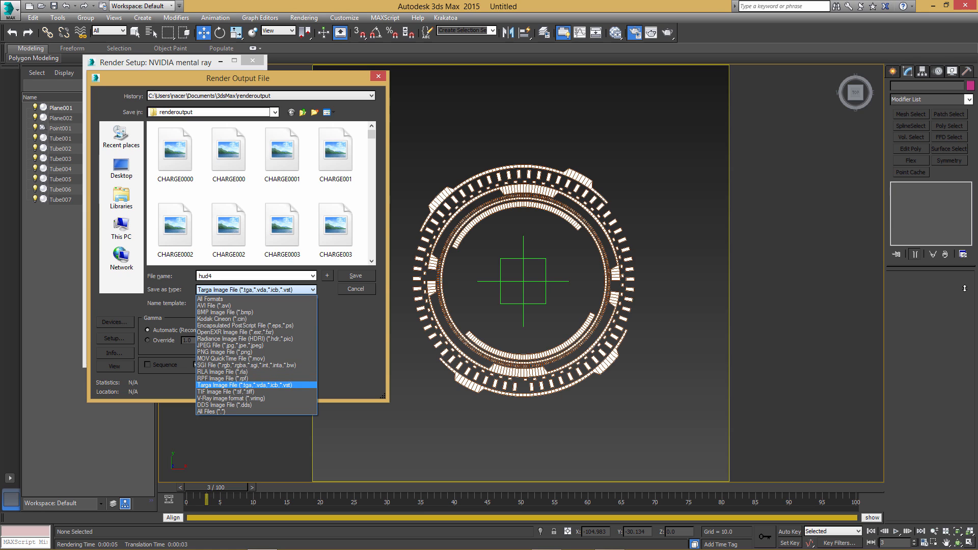
{"action": "key", "text": "Up"}
{"action": "key", "text": "Up"}
{"action": "key", "text": "Up"}
{"action": "key", "text": "Down"}
{"action": "key", "text": "Down"}
{"action": "key", "text": "Down"}
{"action": "key", "text": "Down"}
{"action": "key", "text": "Up"}
{"action": "key", "text": "Return"}
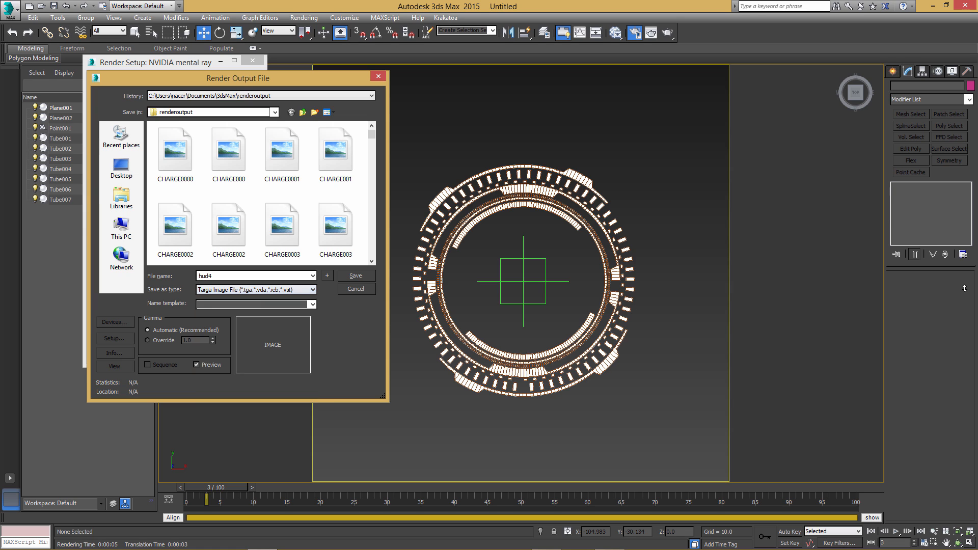
Save the output file with 32 bits-per-pixel Targa settings and render the active time segment 0 to 100 from the Top view
{"action": "key", "text": "Return"}
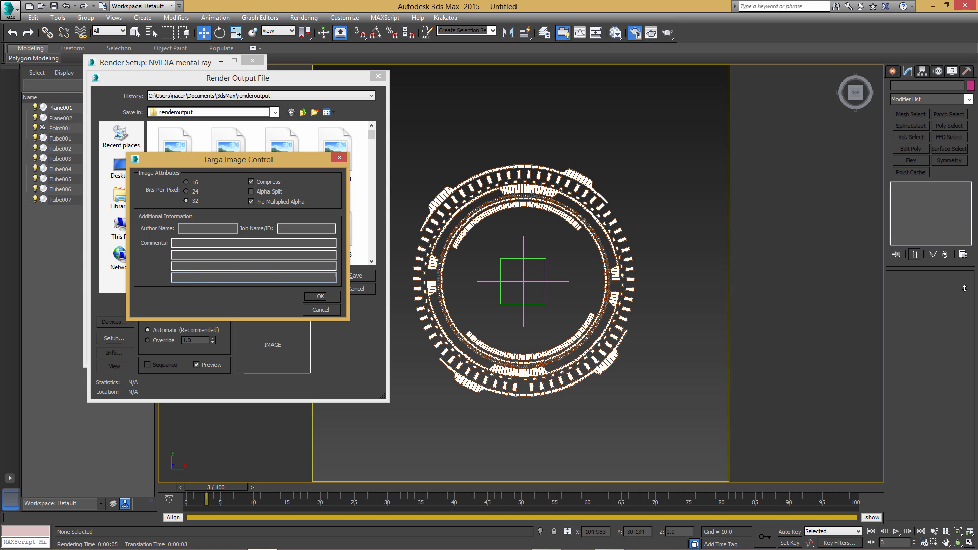
{"action": "key", "text": "Return"}
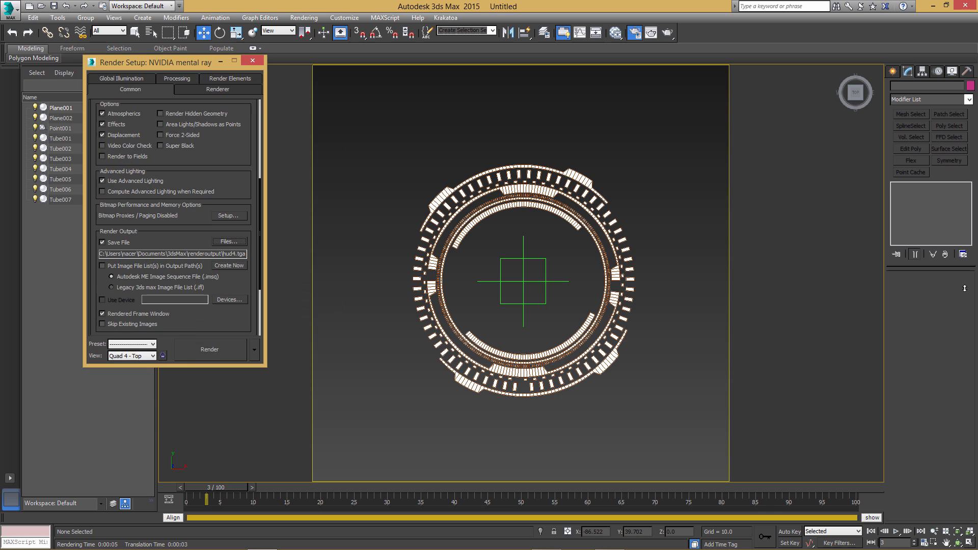
{"action": "key", "text": "Return"}
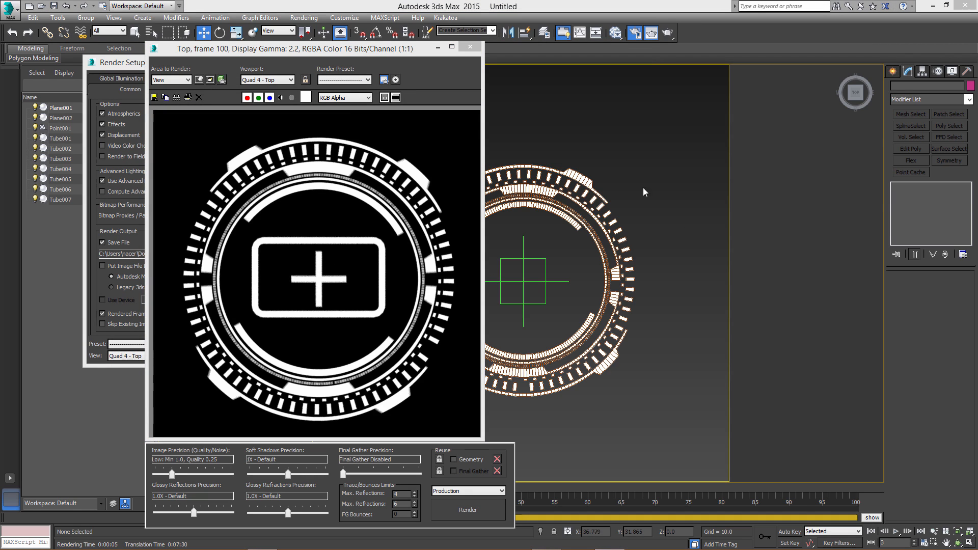
{"action": "left_click", "coordinate": [470, 46]}
Load the rendered hud4 image sequence, frames 0 to 100, into Channel A of the RAM Player and play it
{"action": "left_click", "coordinate": [303, 17]}
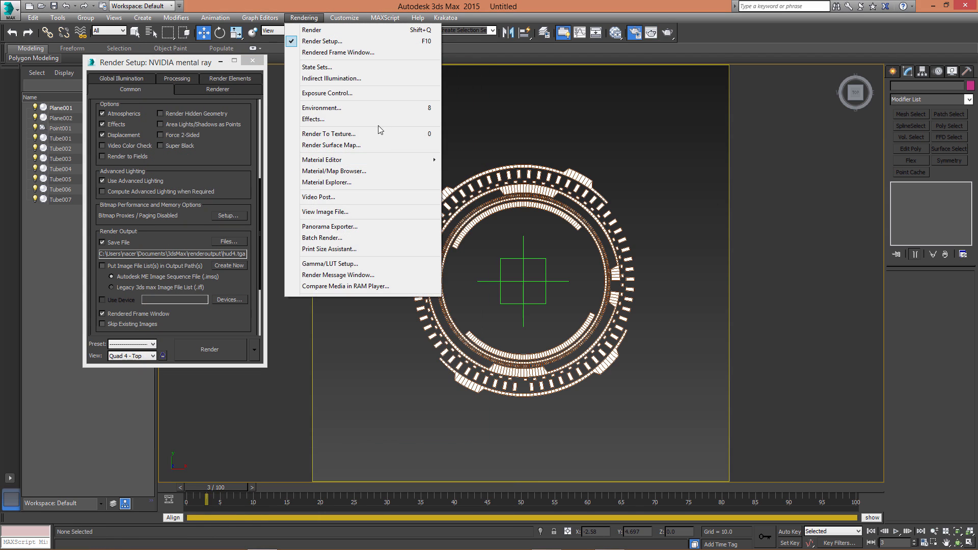
{"action": "left_click", "coordinate": [329, 287]}
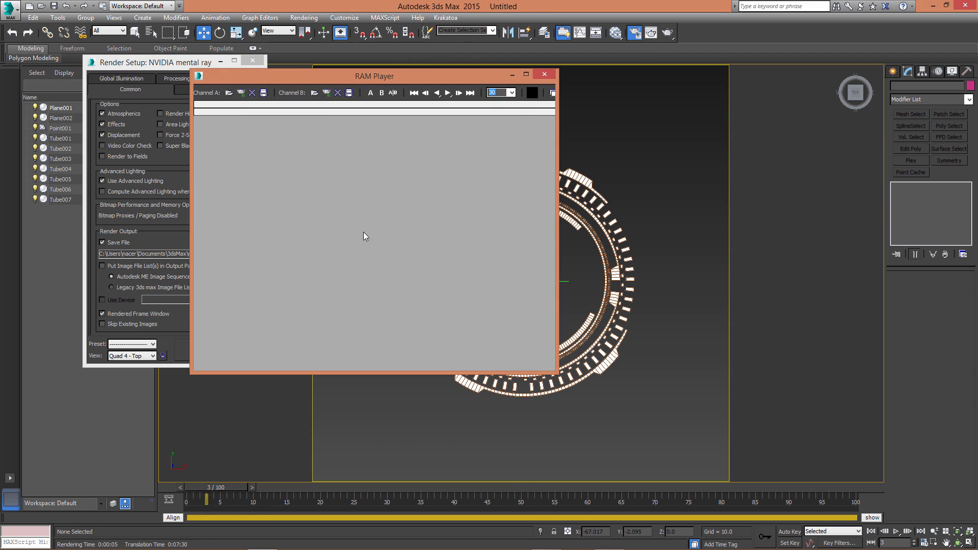
{"action": "left_click", "coordinate": [230, 93]}
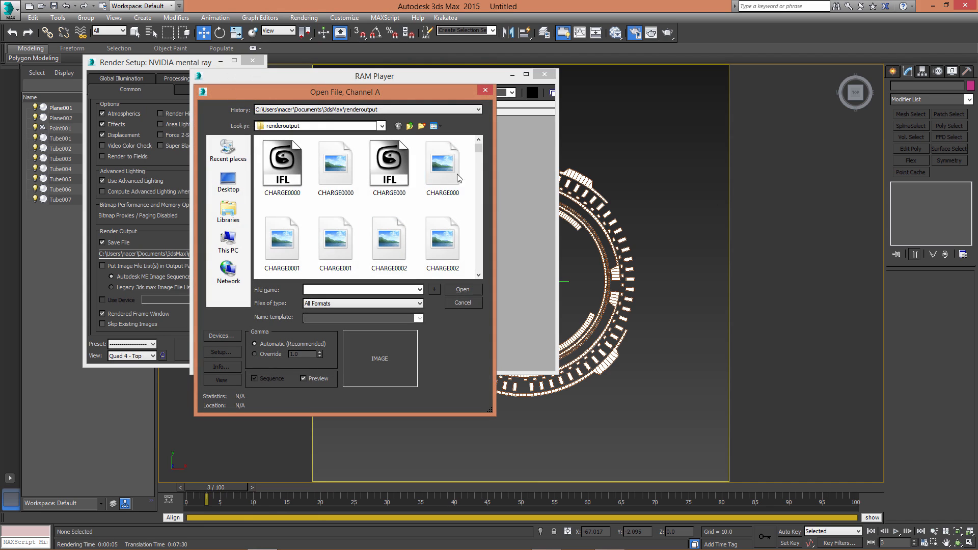
{"action": "left_click_drag", "start_coordinate": [480, 154], "coordinate": [477, 250]}
{"action": "left_click", "coordinate": [350, 245]}
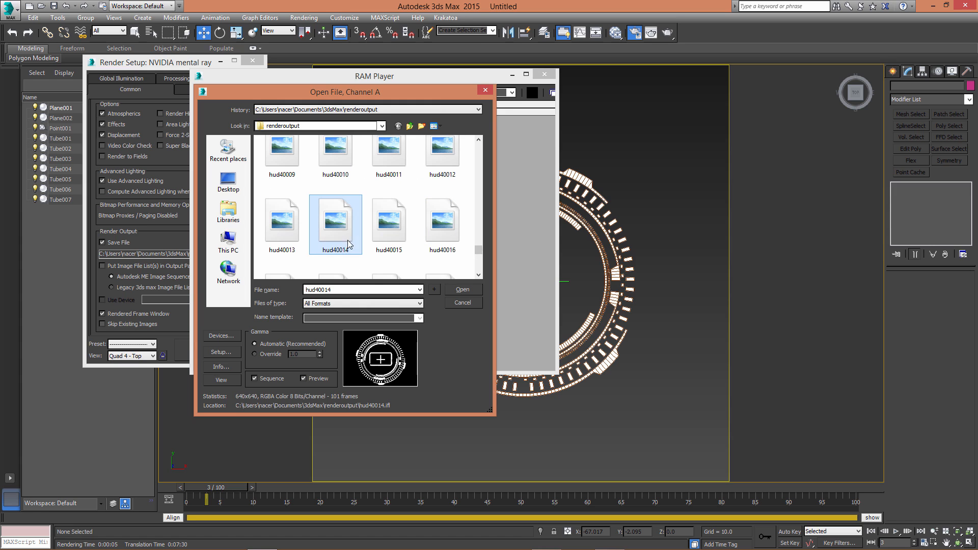
{"action": "left_click", "coordinate": [462, 289]}
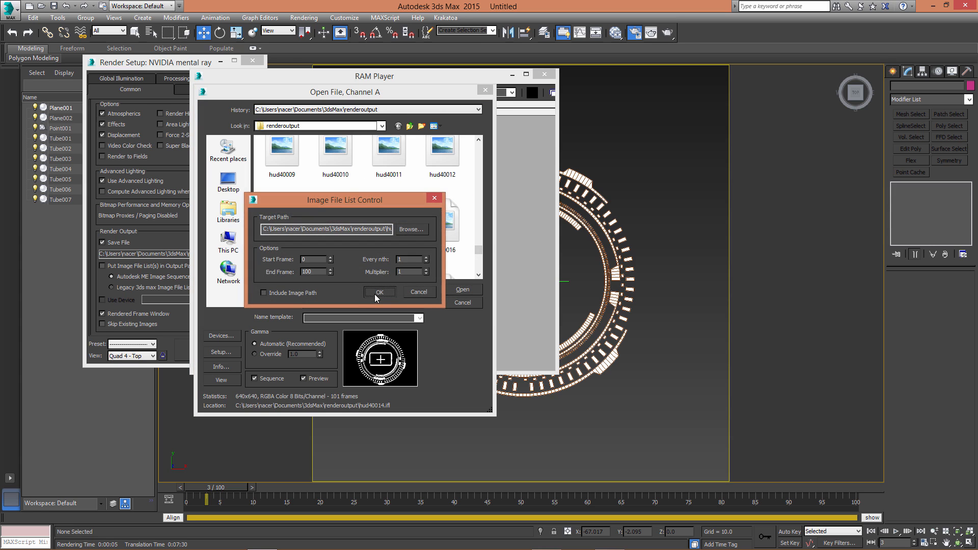
{"action": "left_click", "coordinate": [375, 293]}
{"action": "left_click", "coordinate": [383, 276]}
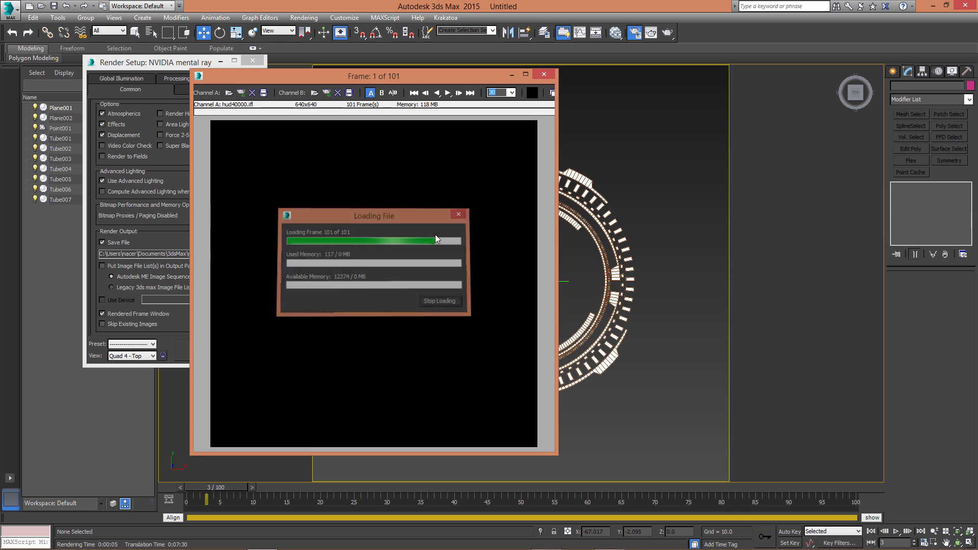
{"action": "left_click", "coordinate": [448, 93]}
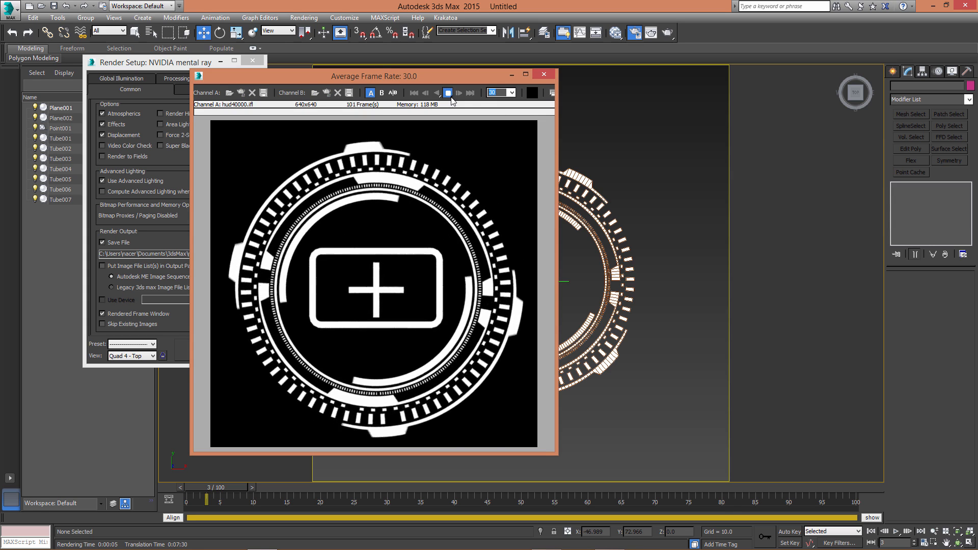